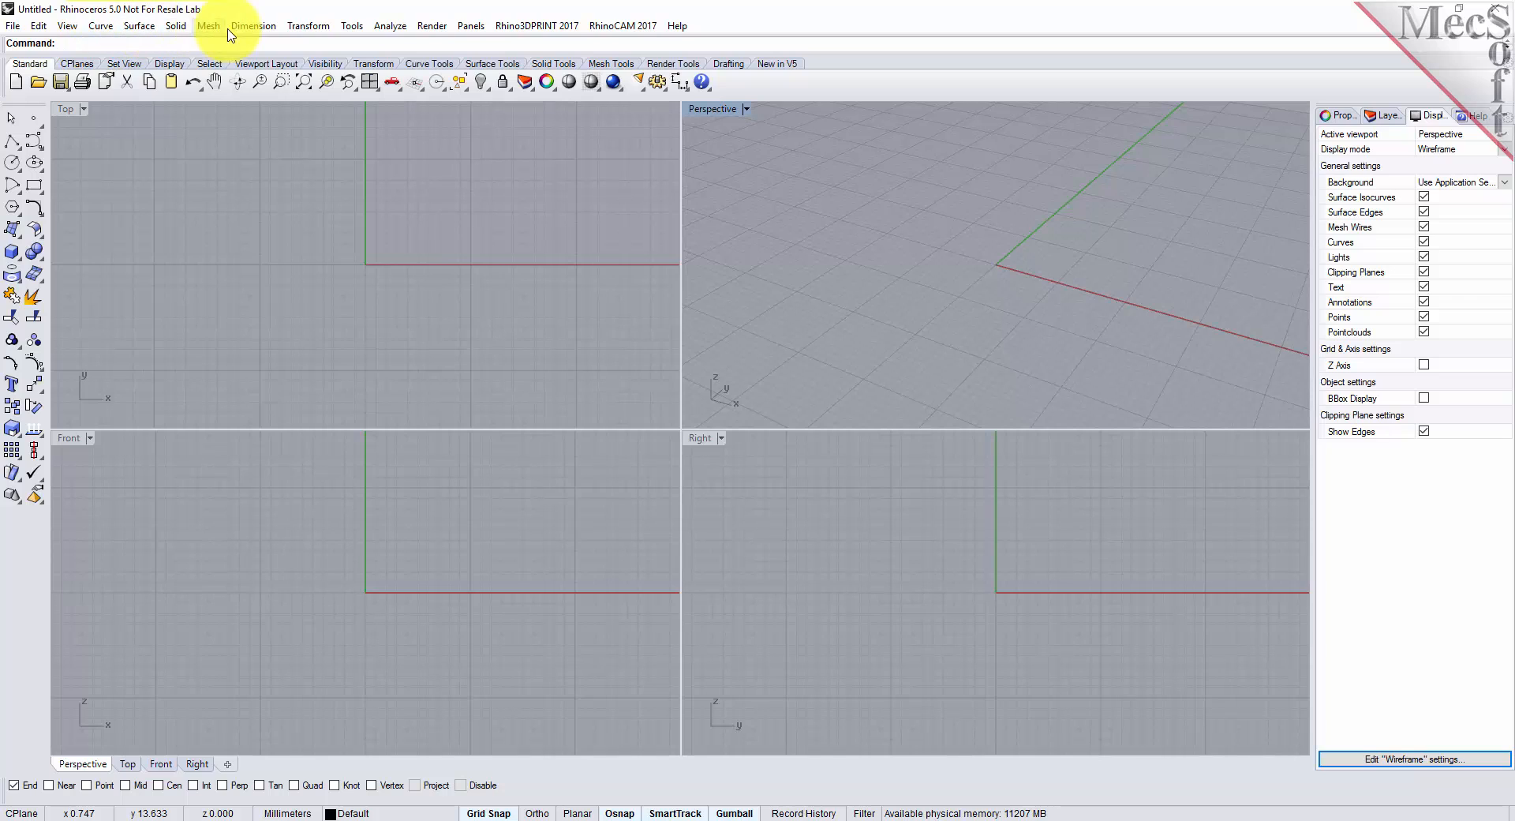
Look over the Rhino3DPRINT 2017 welcome resources and close the welcome window.
left_click(582, 29)
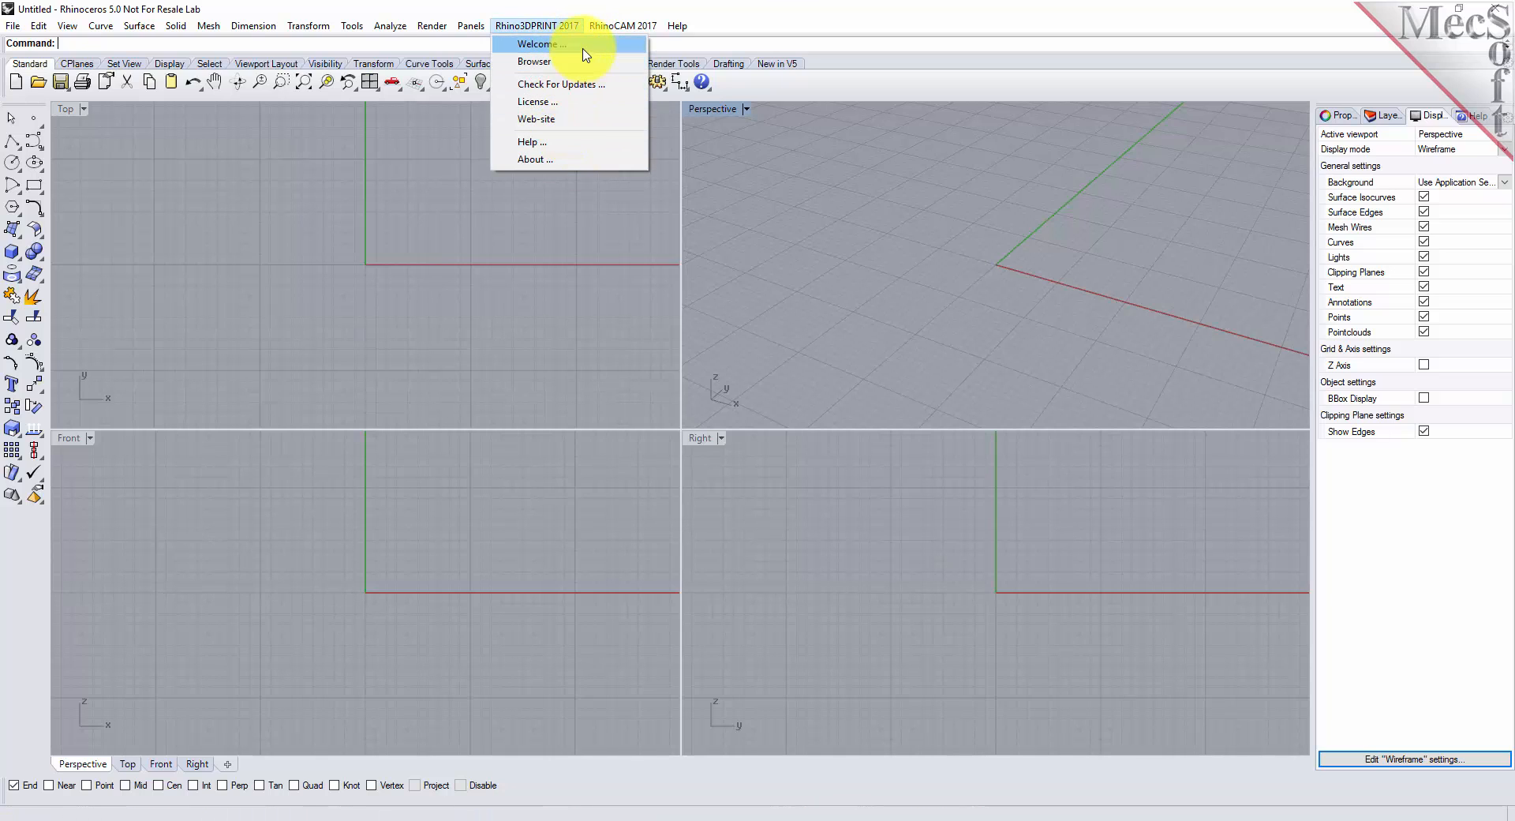
left_click(583, 46)
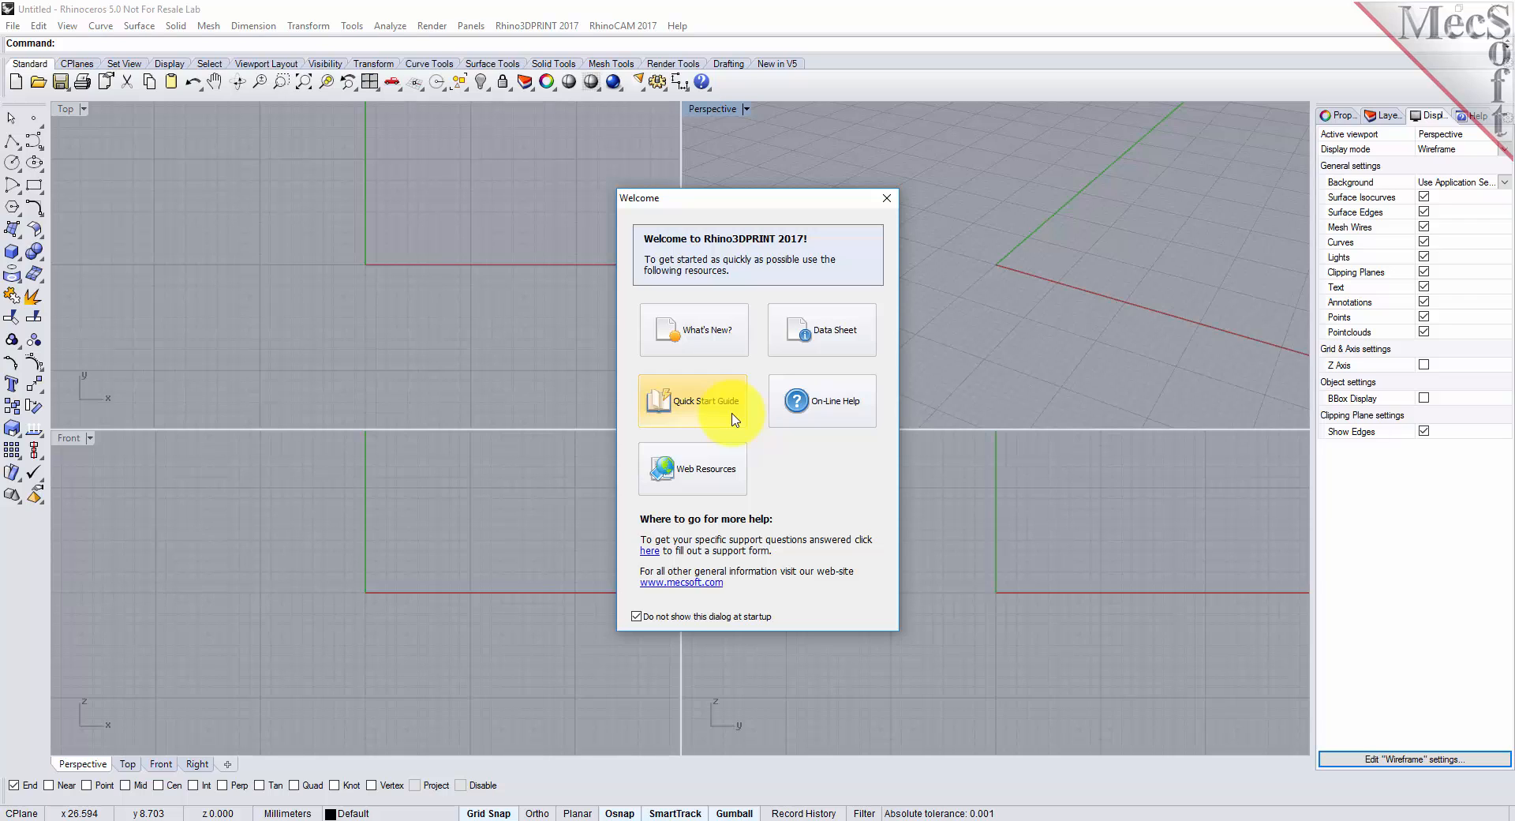
left_click(888, 200)
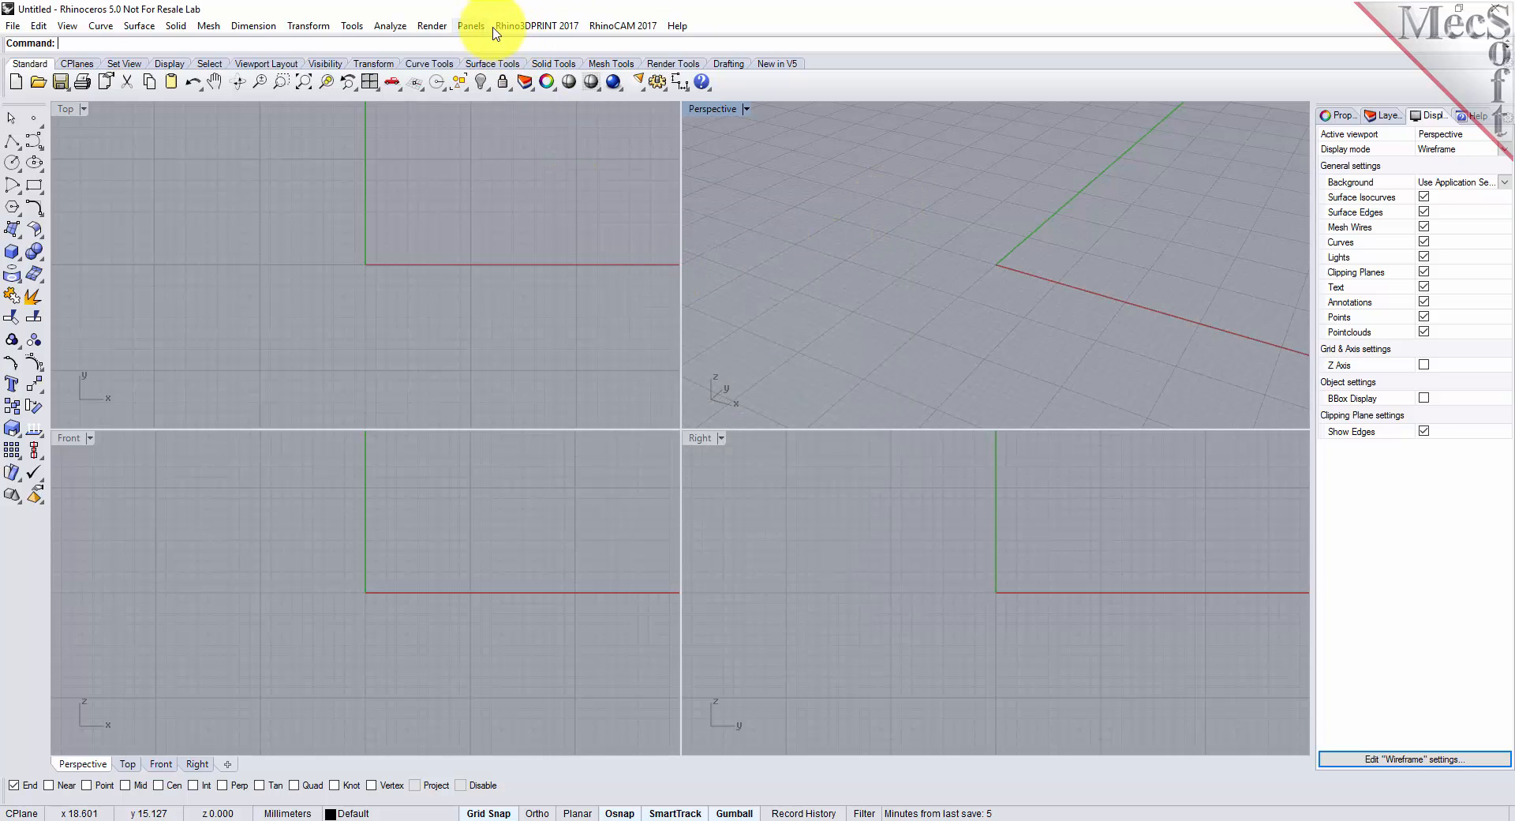
Open the Rhino3DPRINT browser and review its Model, Inspect & Modify, Repair, 3D Print and Create tools.
left_click(579, 30)
left_click(575, 63)
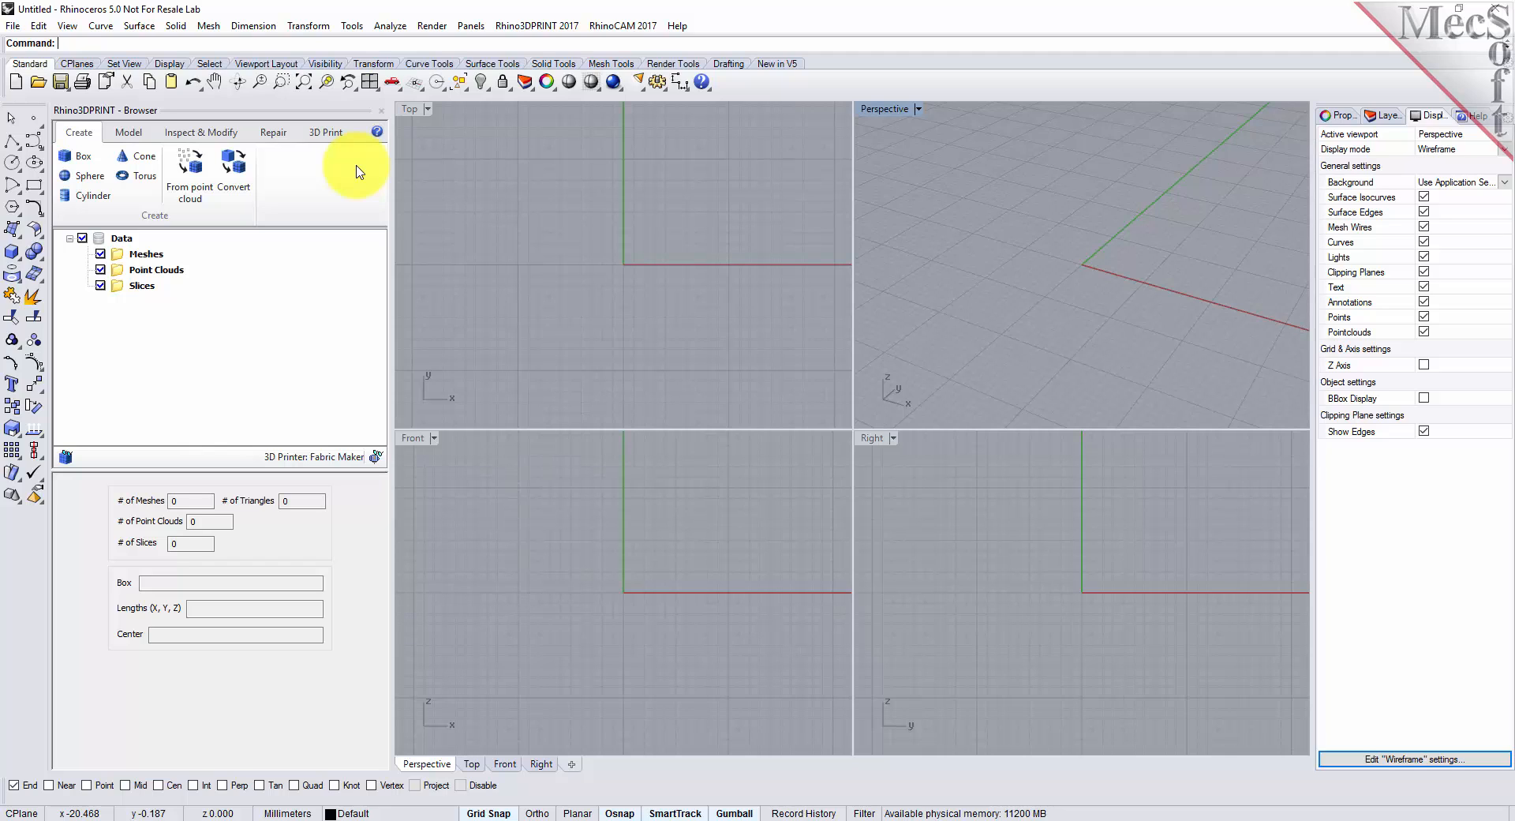
left_click(129, 140)
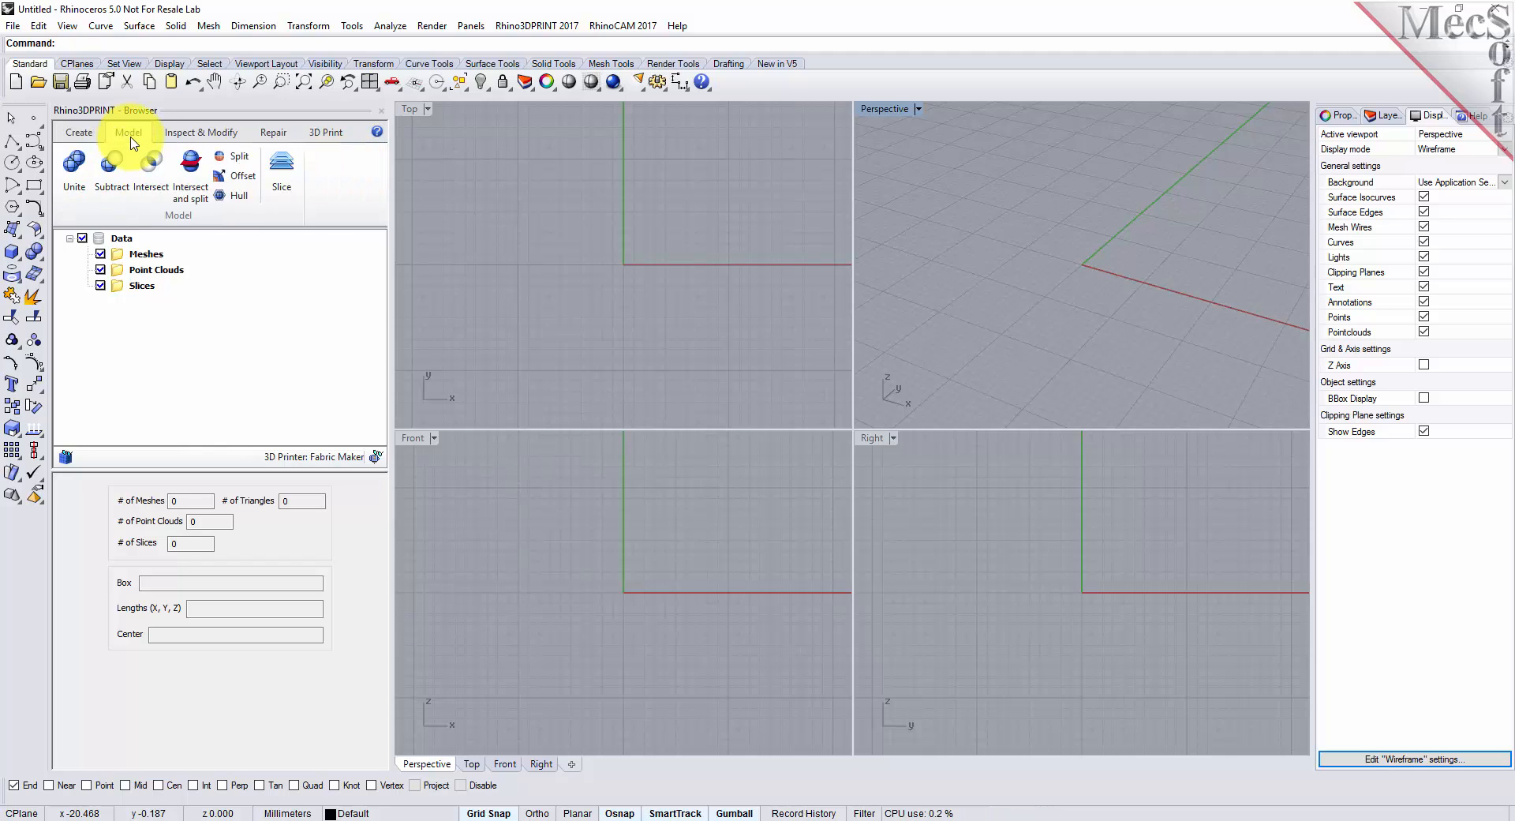
left_click(236, 141)
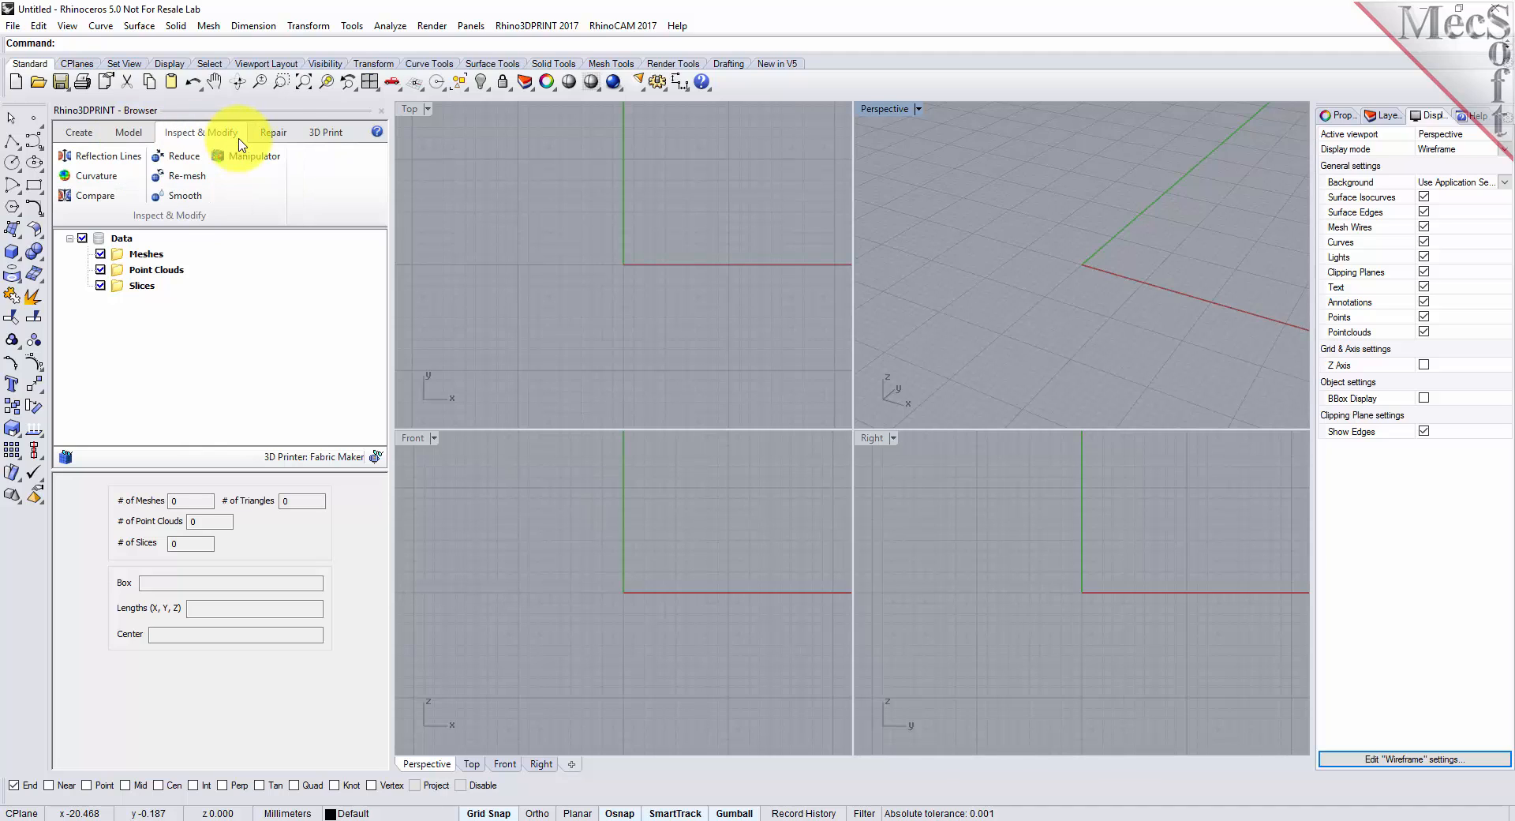
left_click(292, 142)
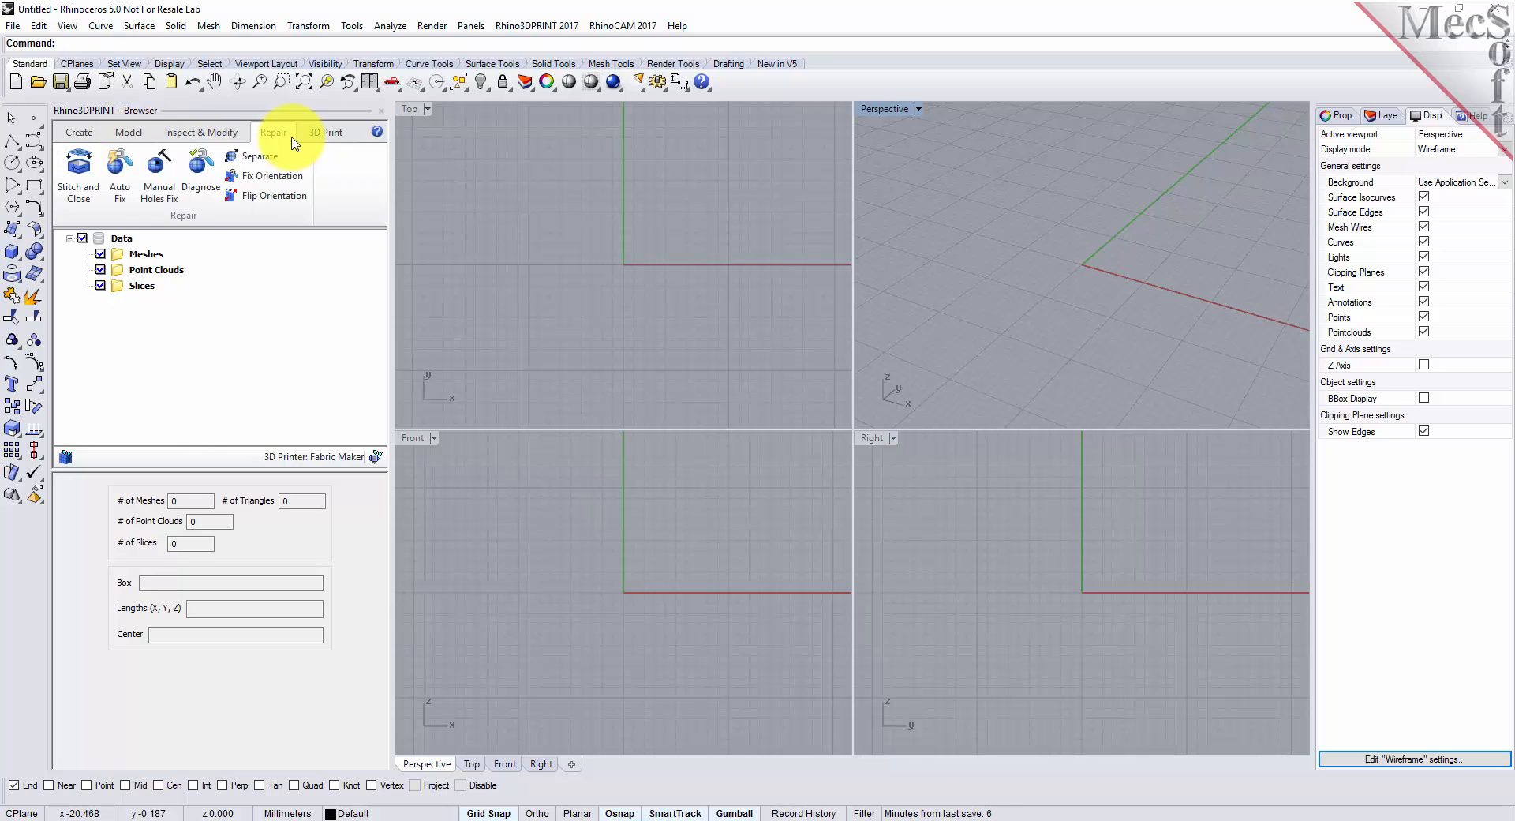
left_click(348, 142)
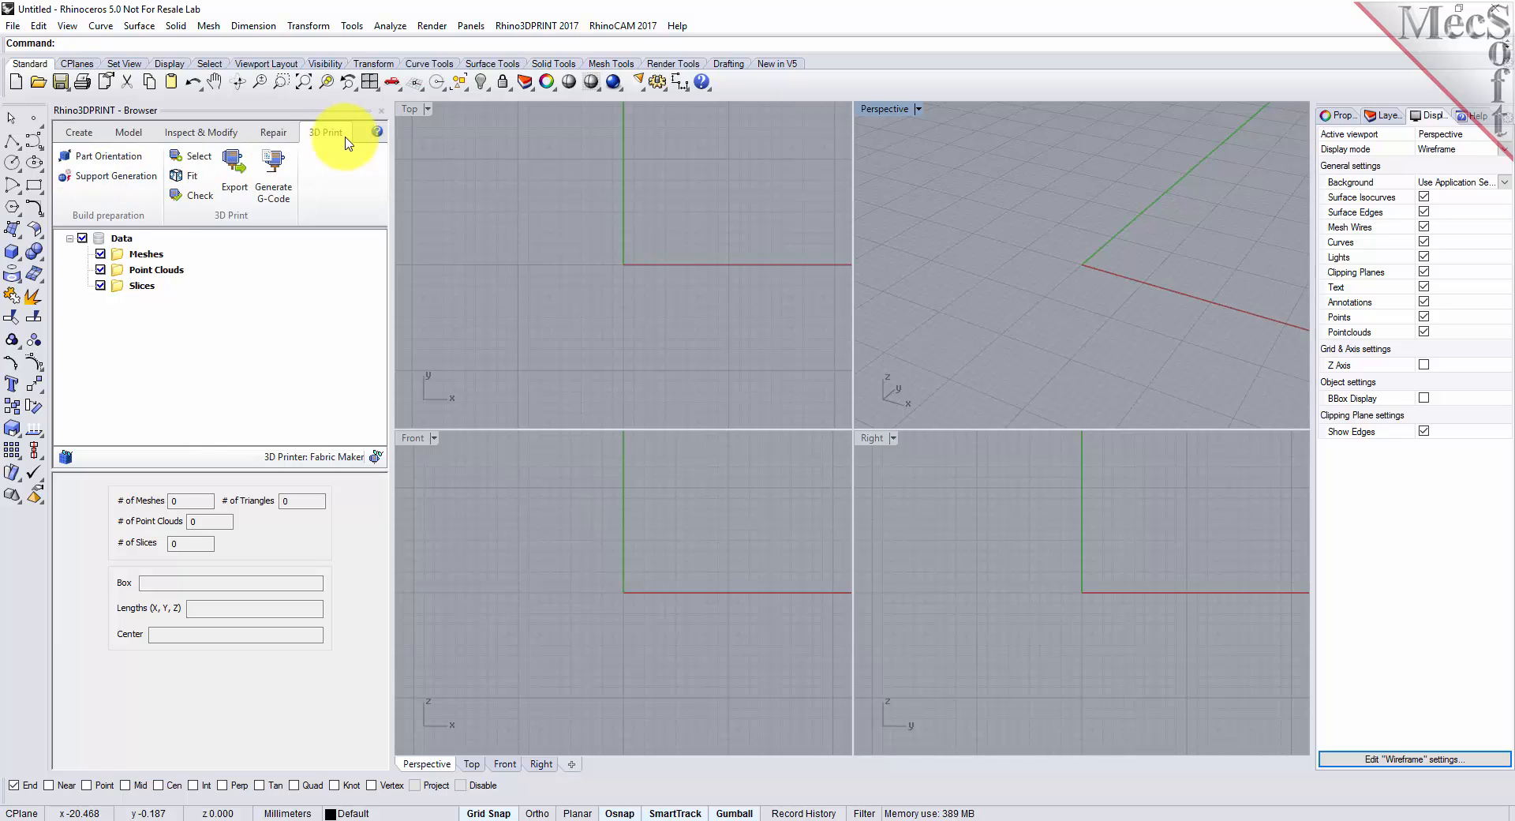
left_click(82, 136)
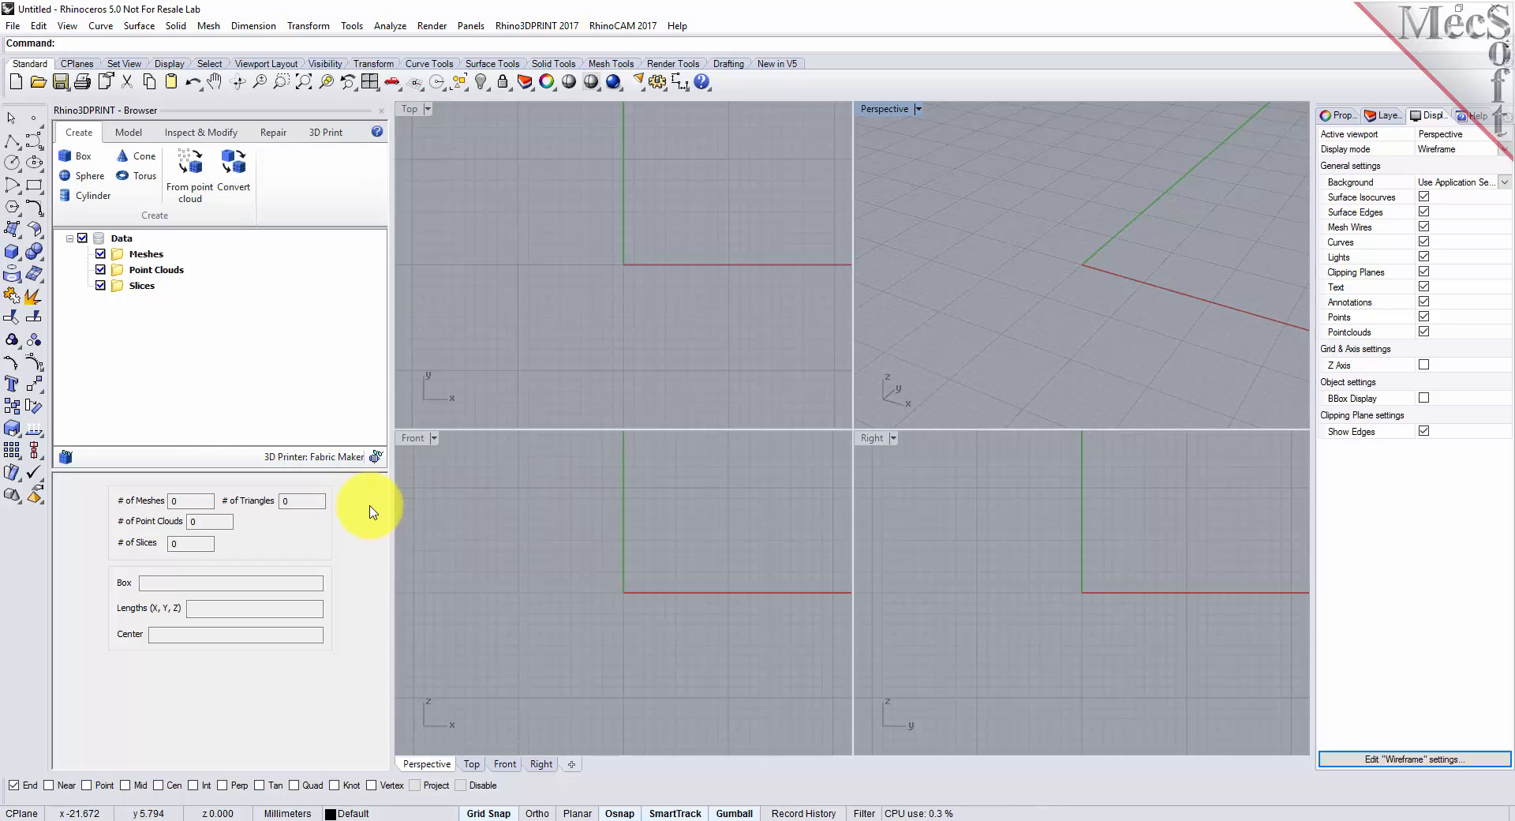
Open RubberDuck.csv from the QuickStart folder, importing its comma-delimited points as a point cloud.
left_click(14, 28)
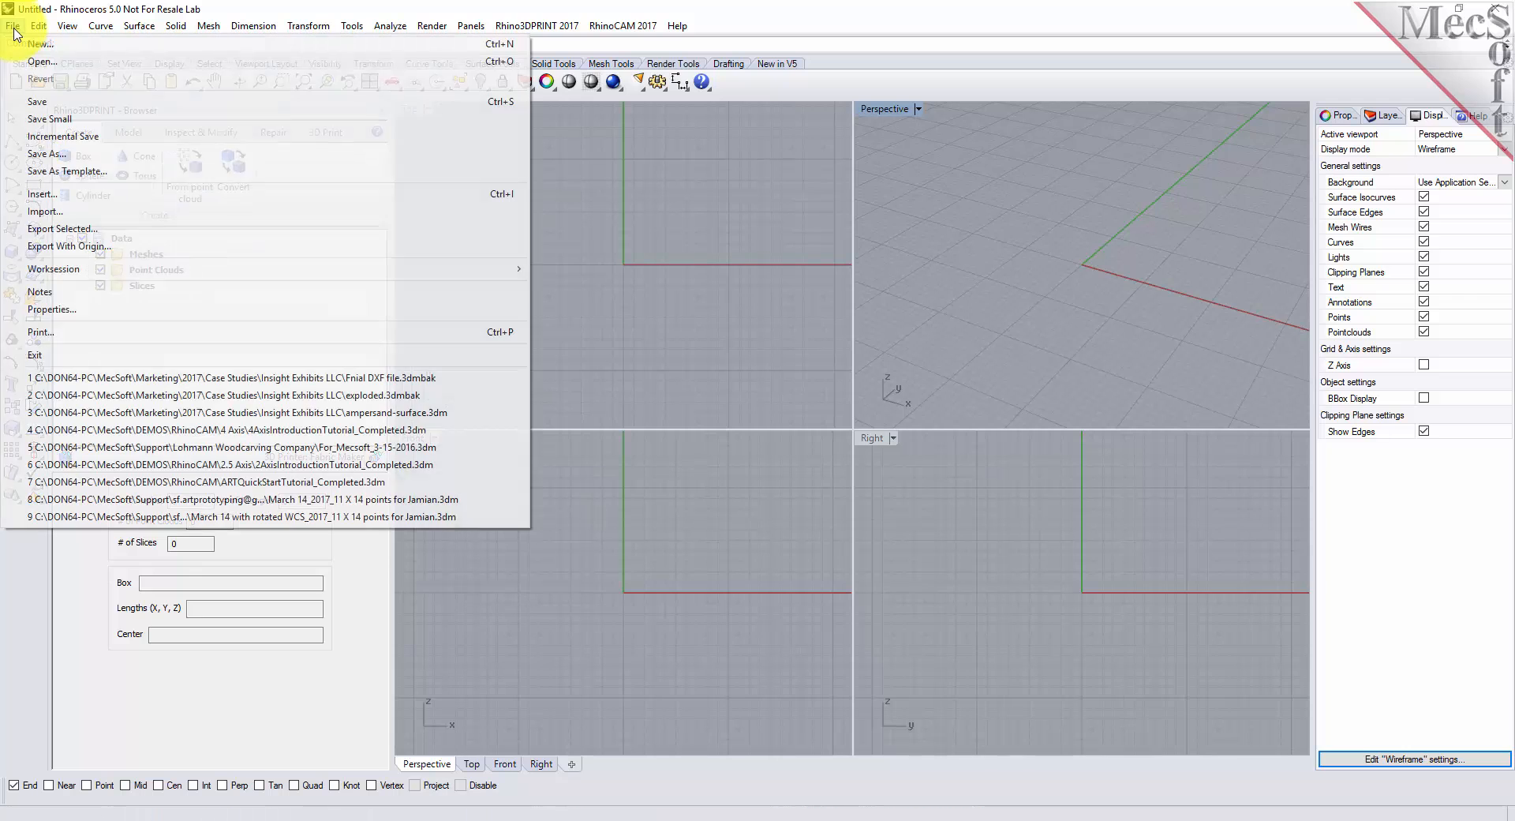
left_click(40, 61)
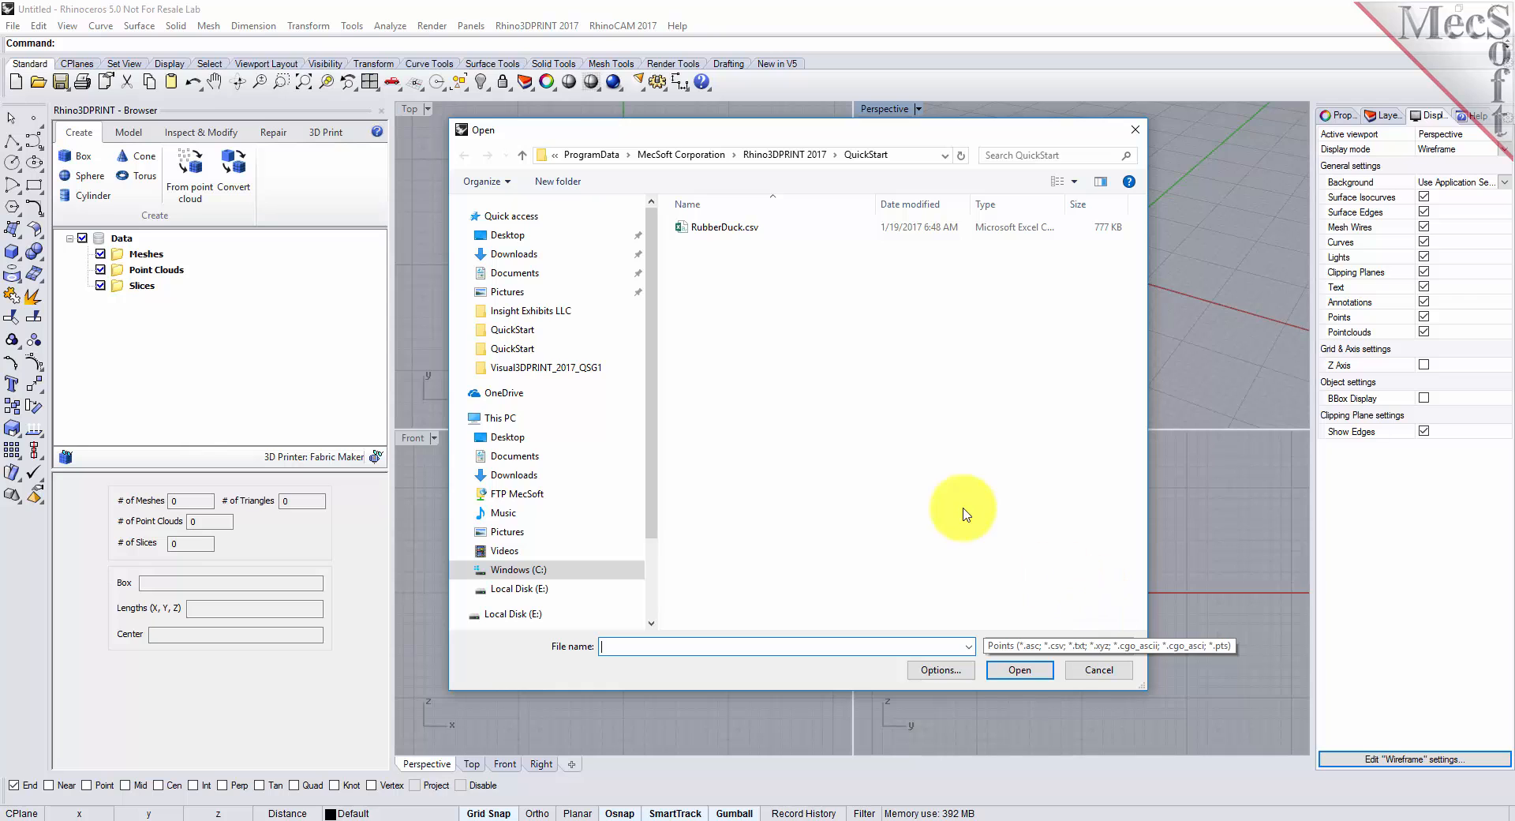
left_click(714, 229)
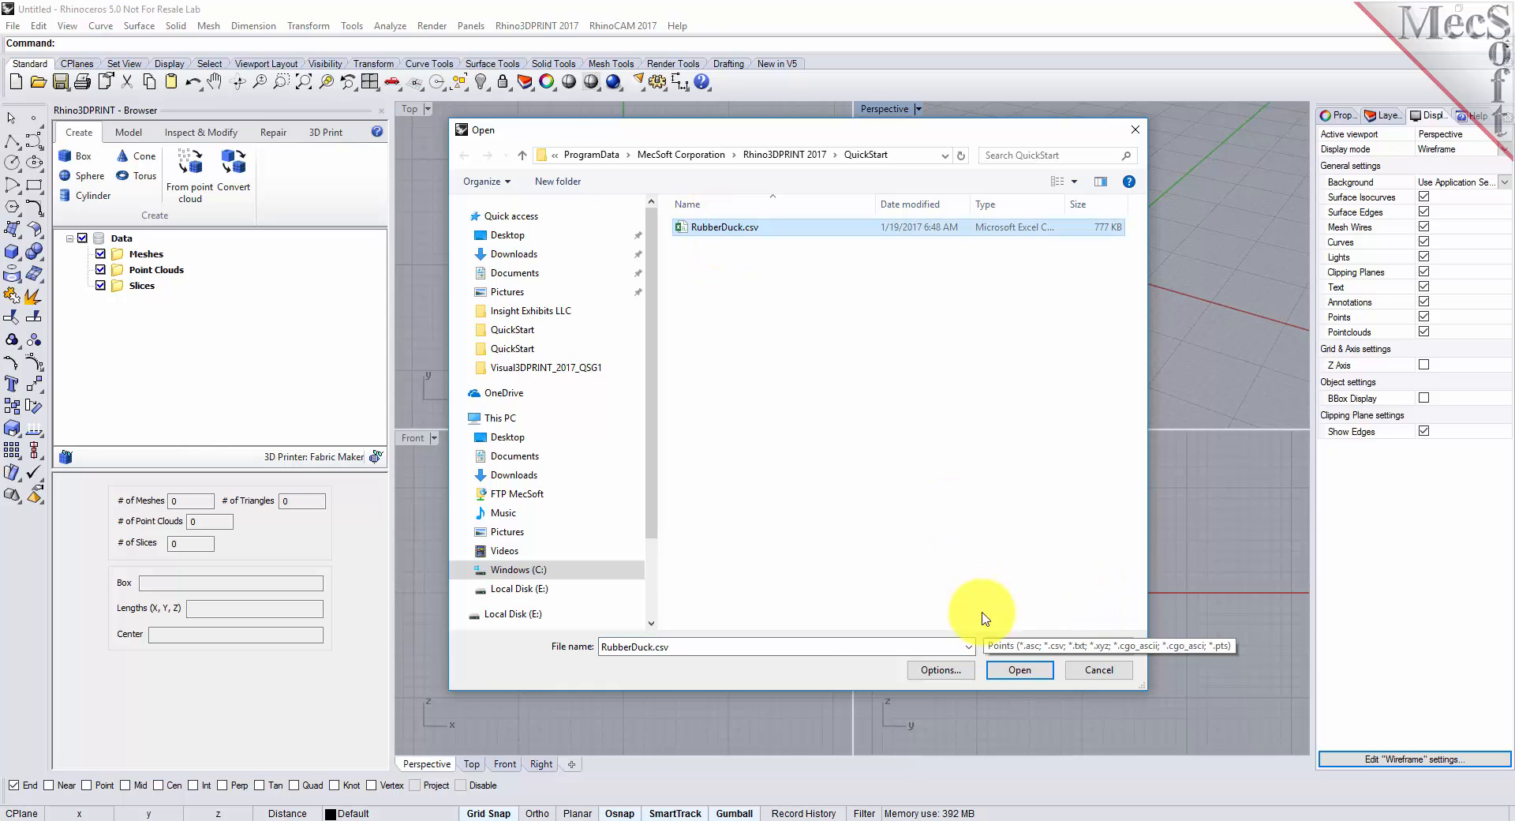
left_click(1018, 668)
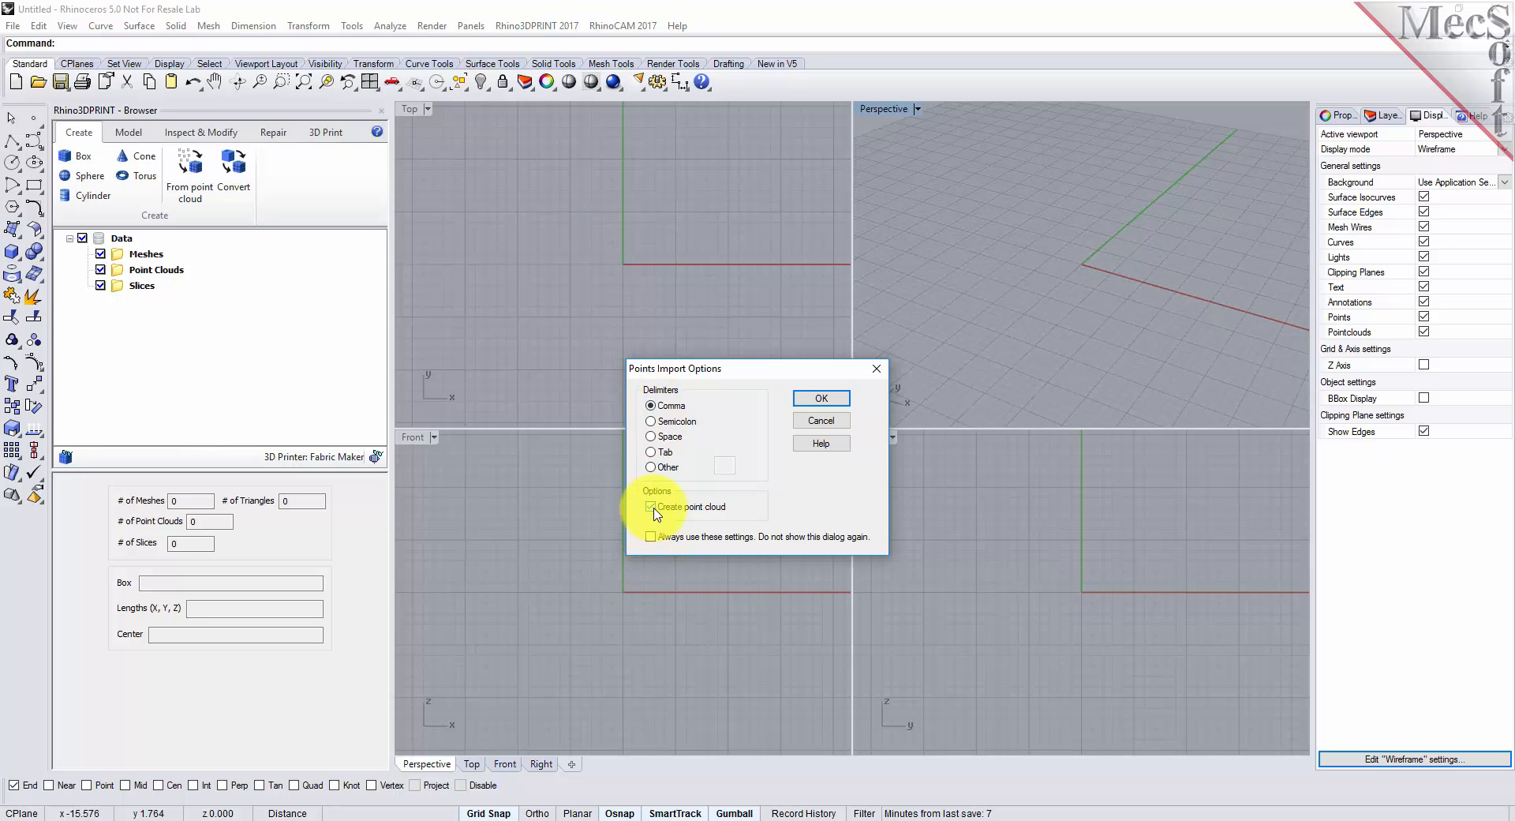
left_click(827, 401)
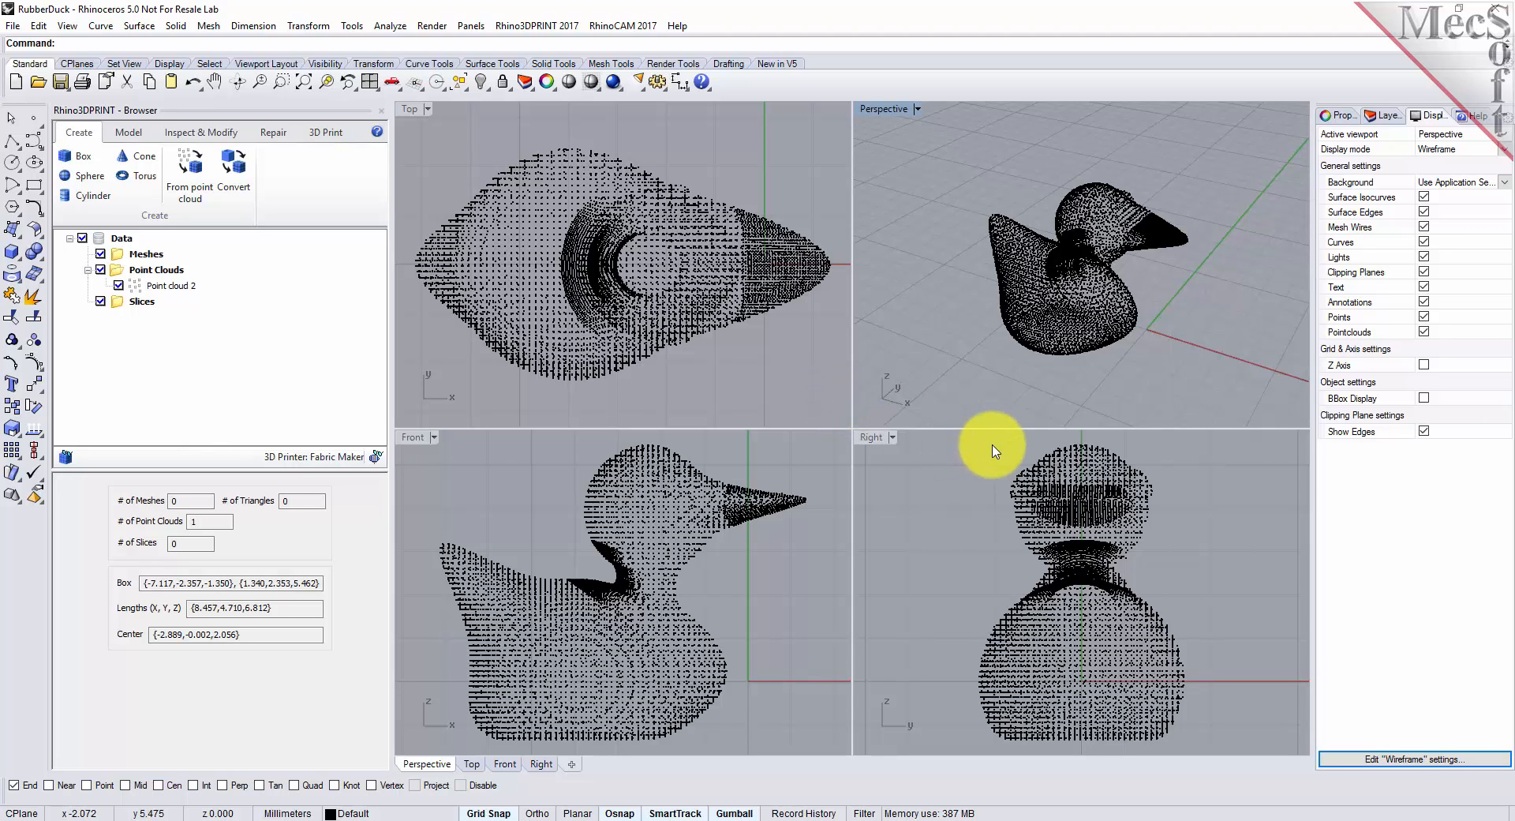
Set the document's model units to Inches without scaling the duck point cloud.
right_click_drag(987, 351, 1059, 291)
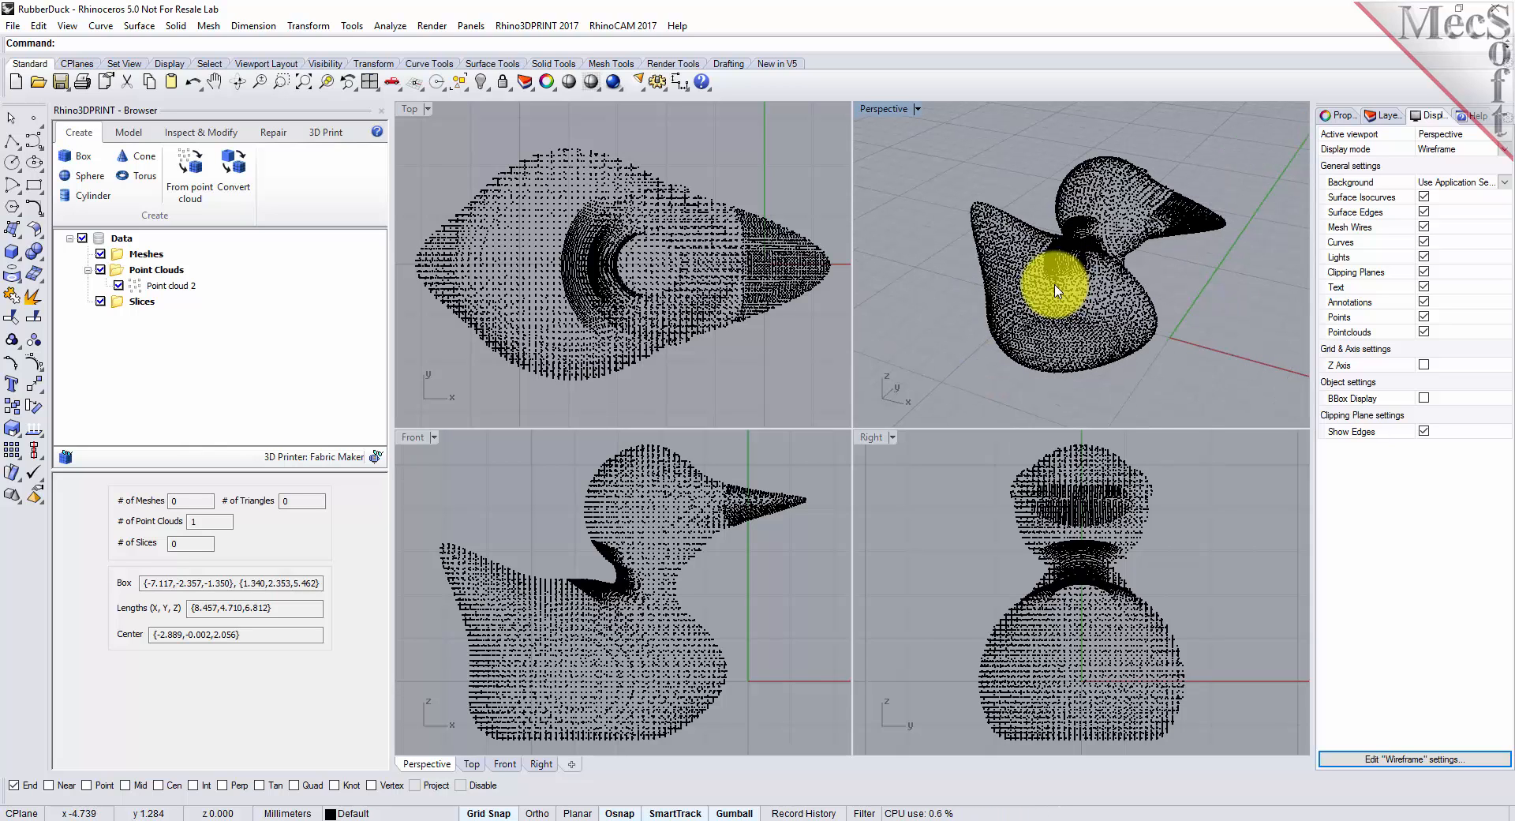
scroll(1033, 292, "up", 2)
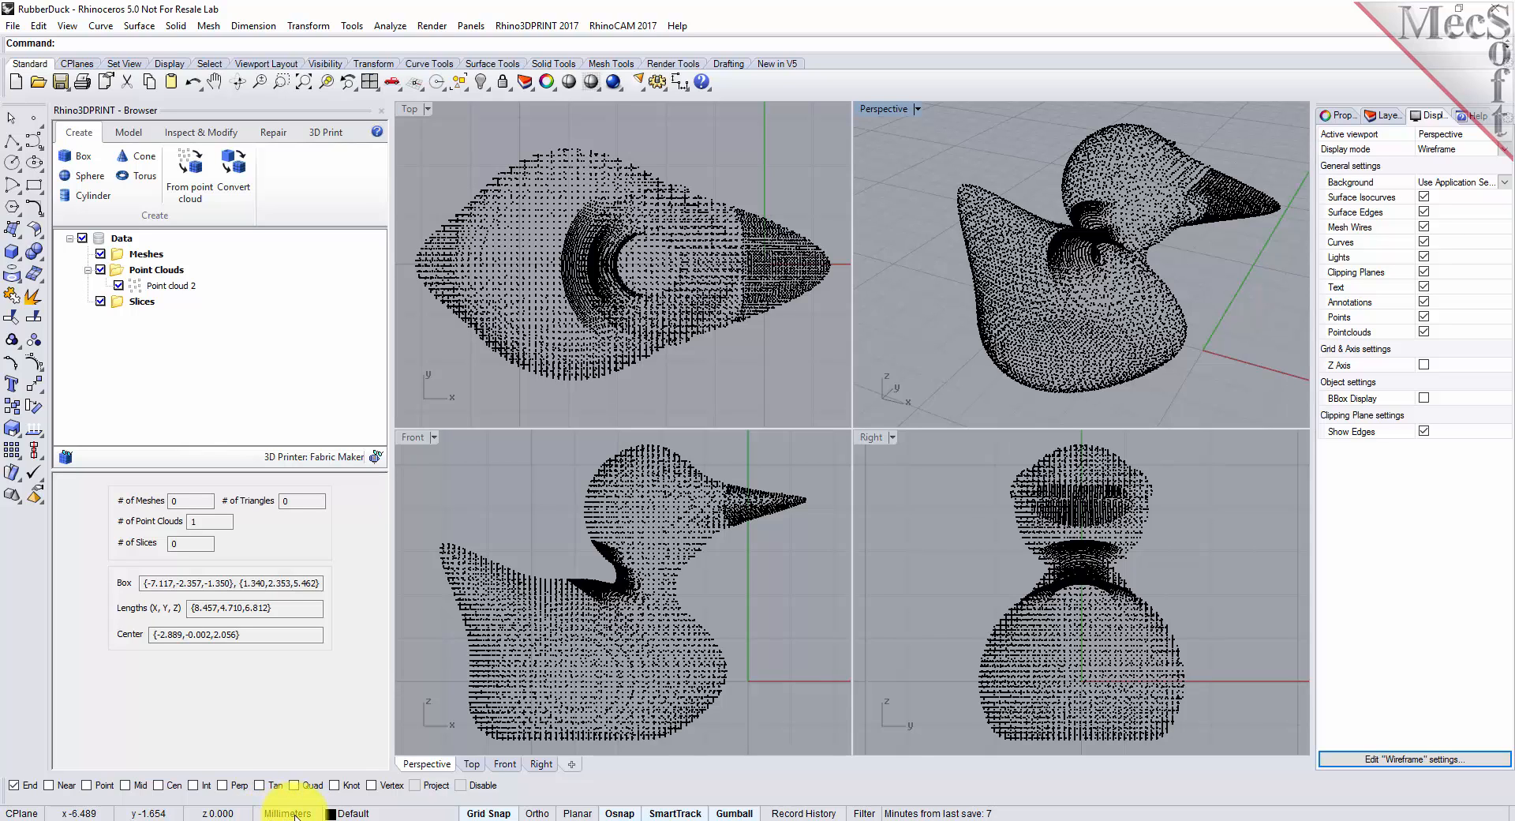
left_click(296, 814)
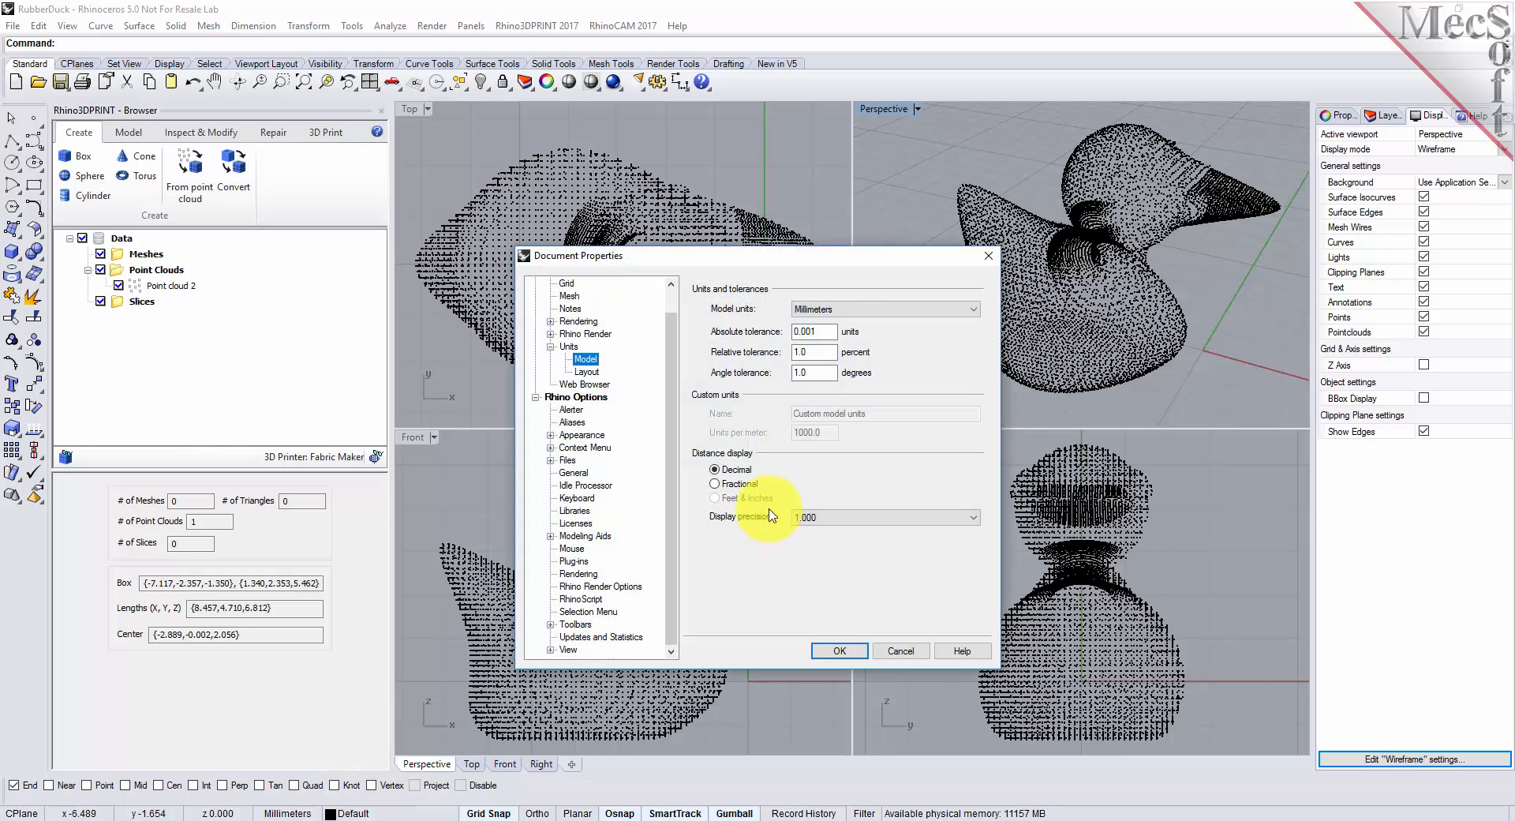
left_click(835, 309)
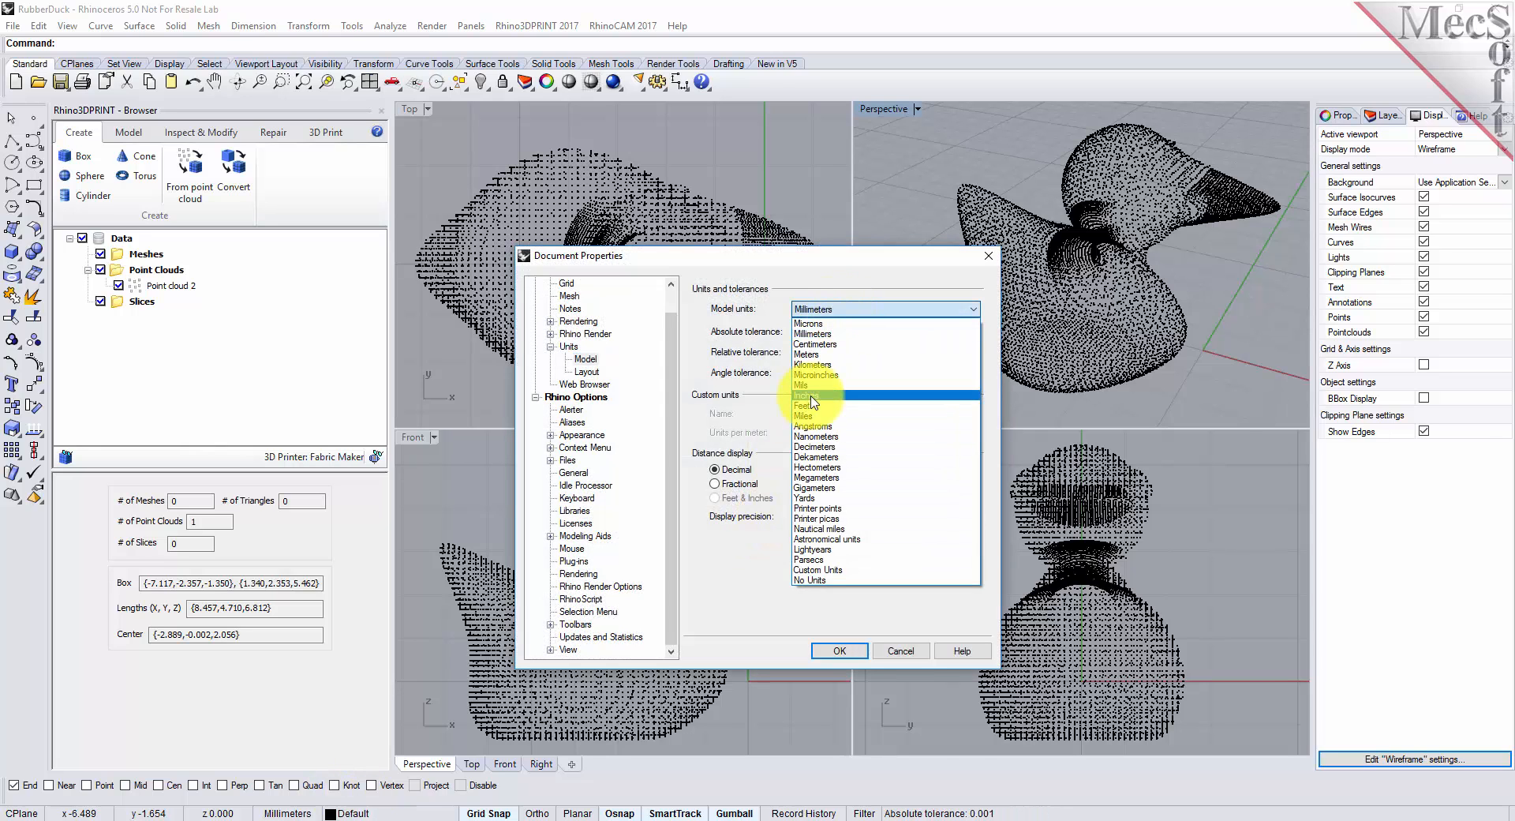
left_click(813, 402)
left_click(838, 651)
left_click(778, 461)
left_click(872, 474)
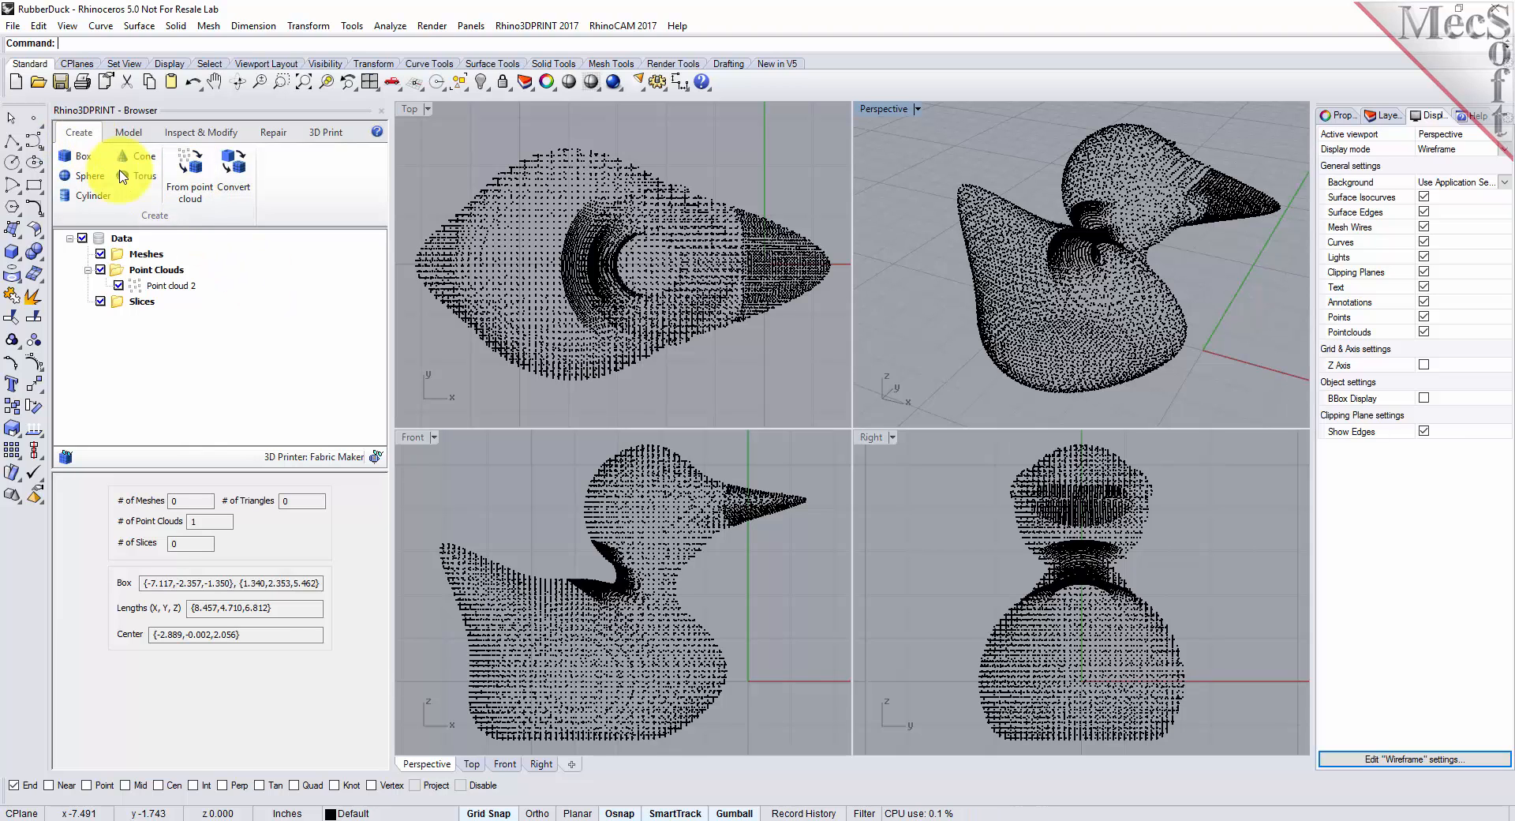
Create a mesh from the duck point cloud with a search radius of 1, keeping the other mesh creation options at their defaults.
left_click(199, 178)
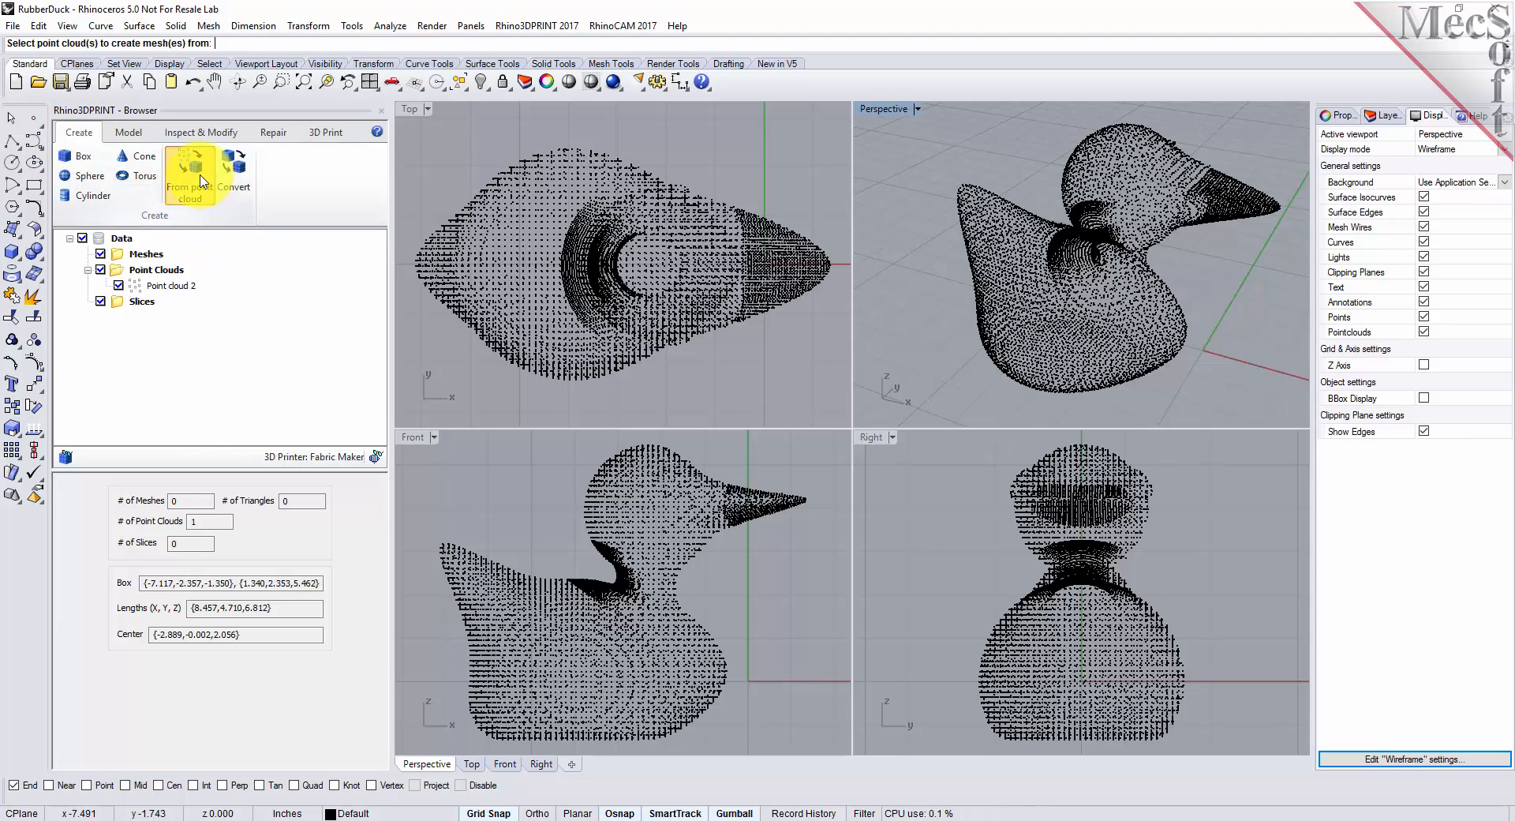
left_click(189, 286)
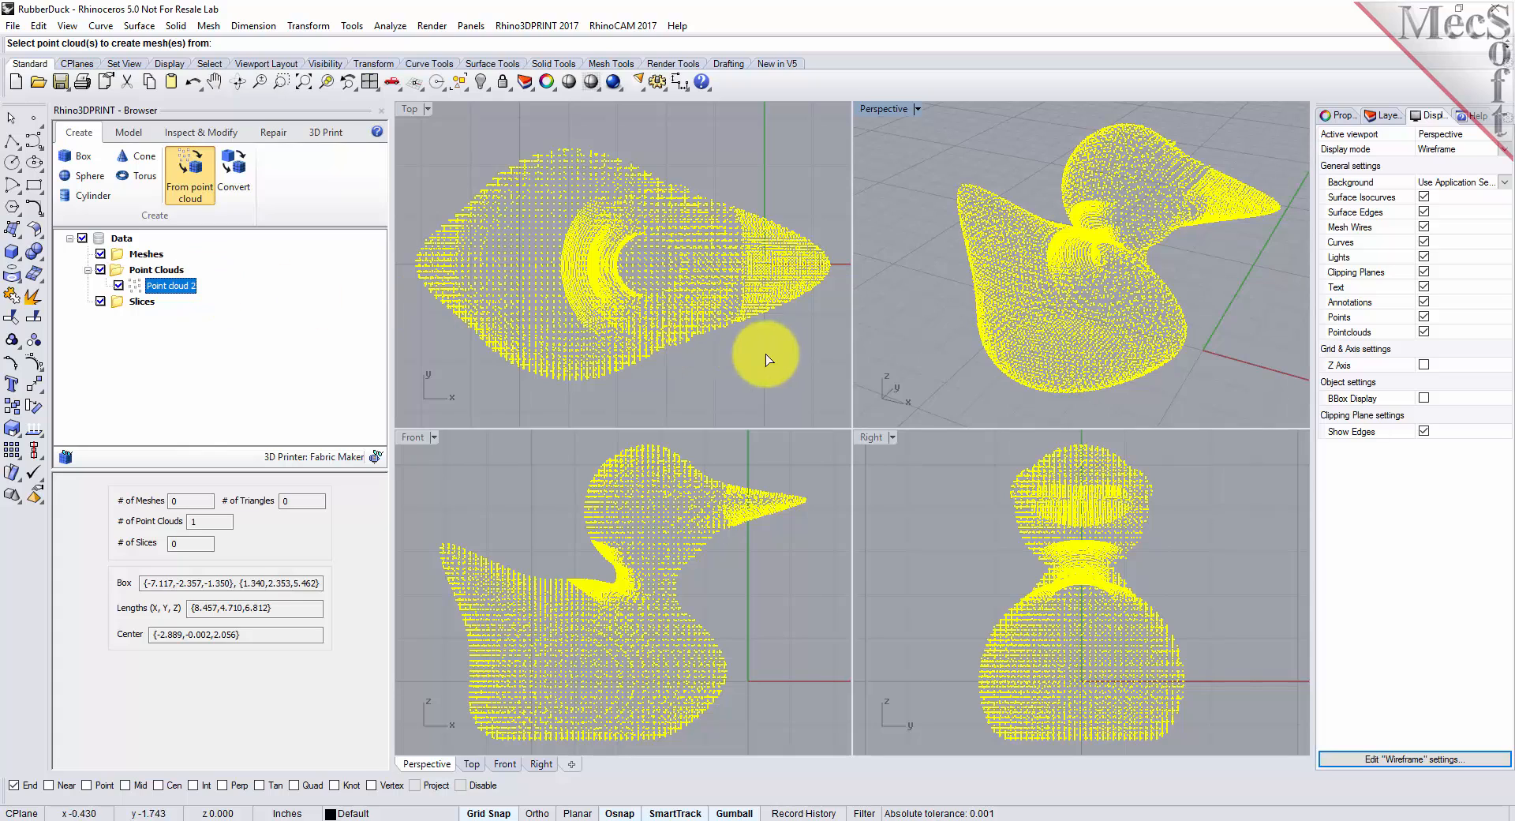
key("Return")
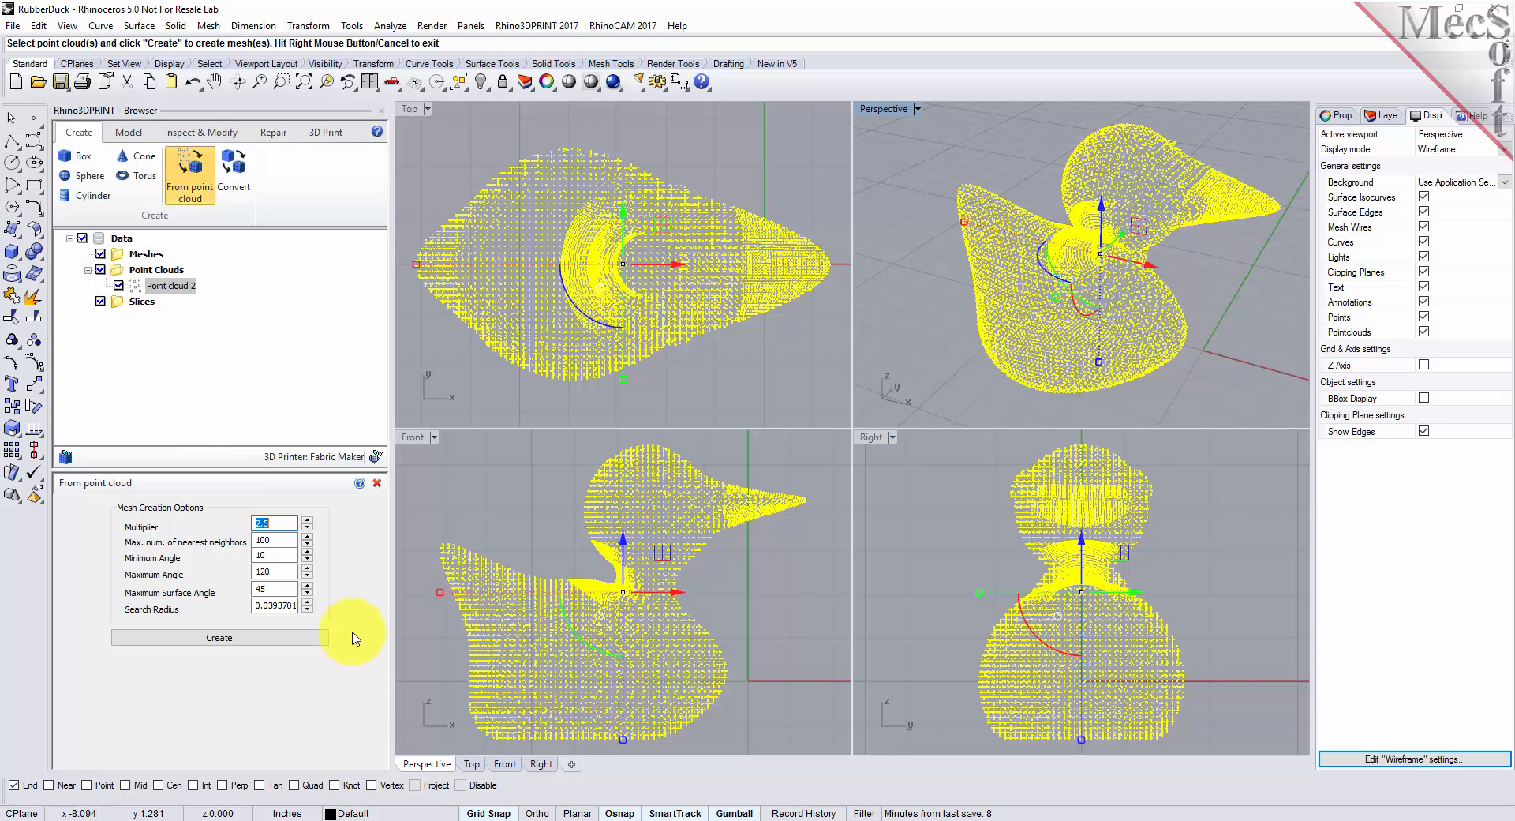
left_click(276, 540)
left_click(271, 554)
left_click(284, 573)
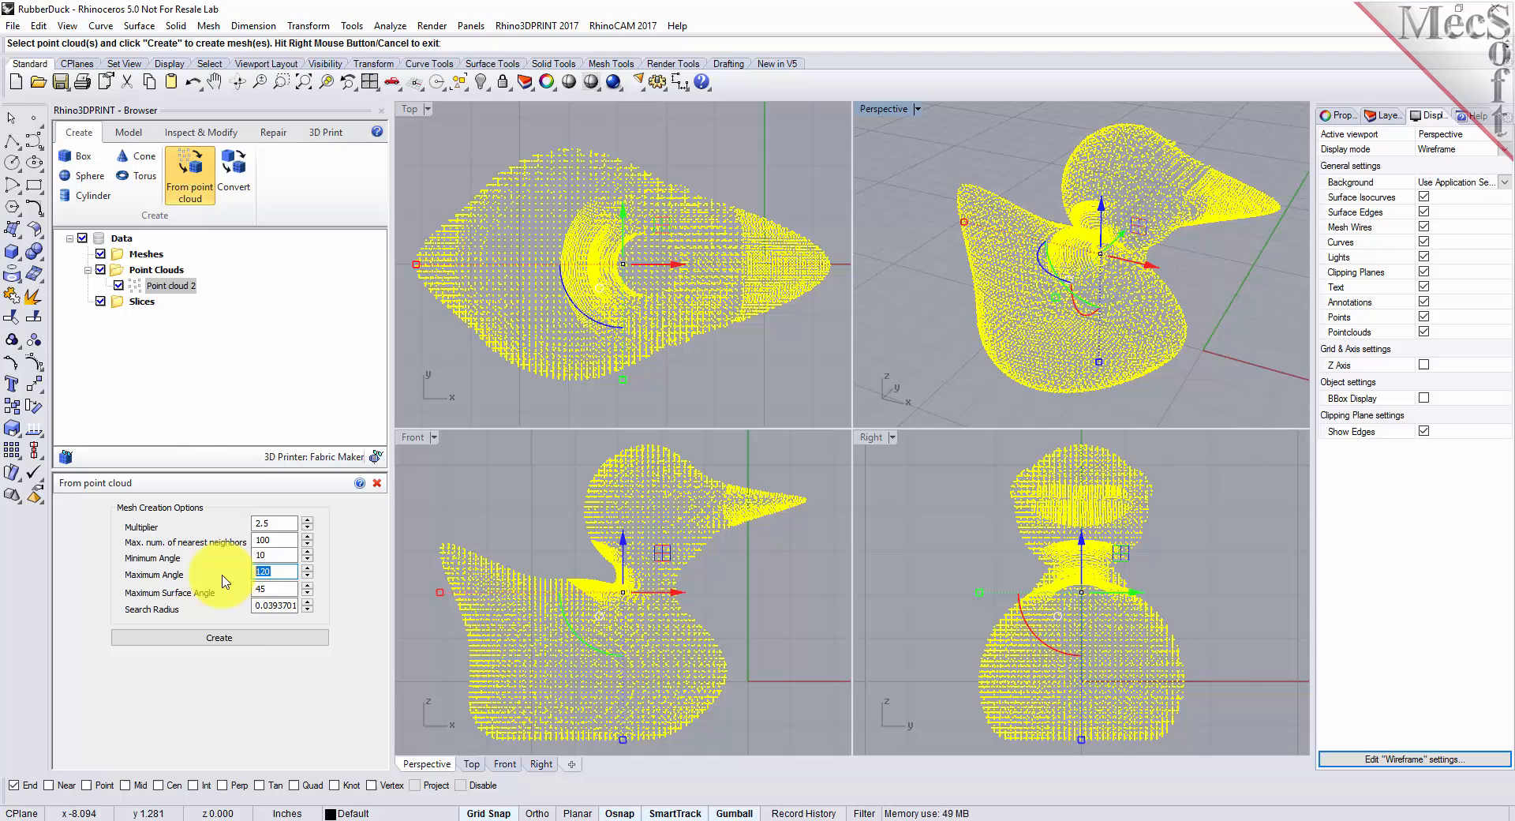
left_click(272, 588)
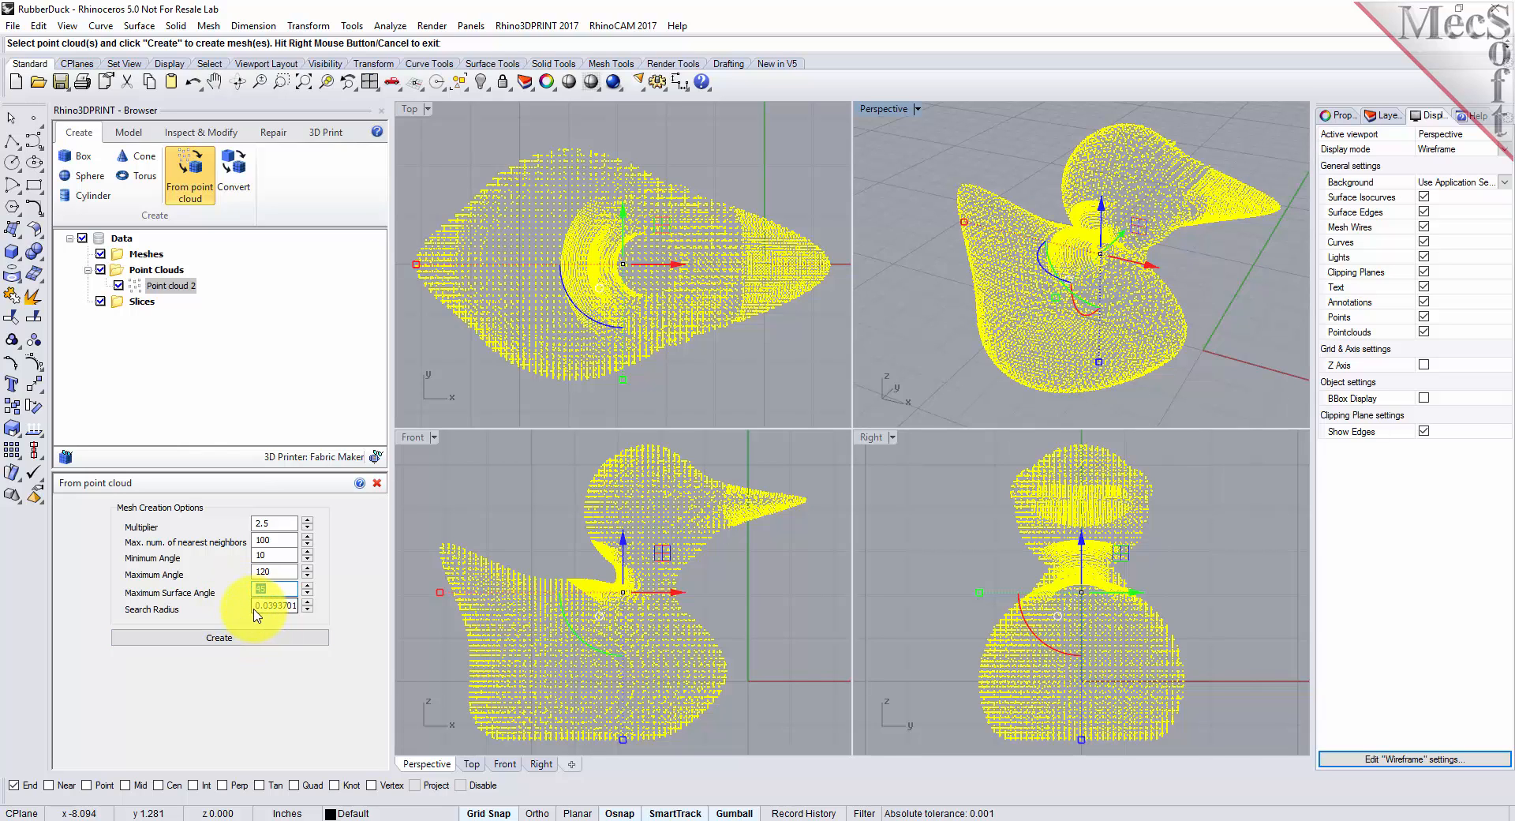
key("Tab")
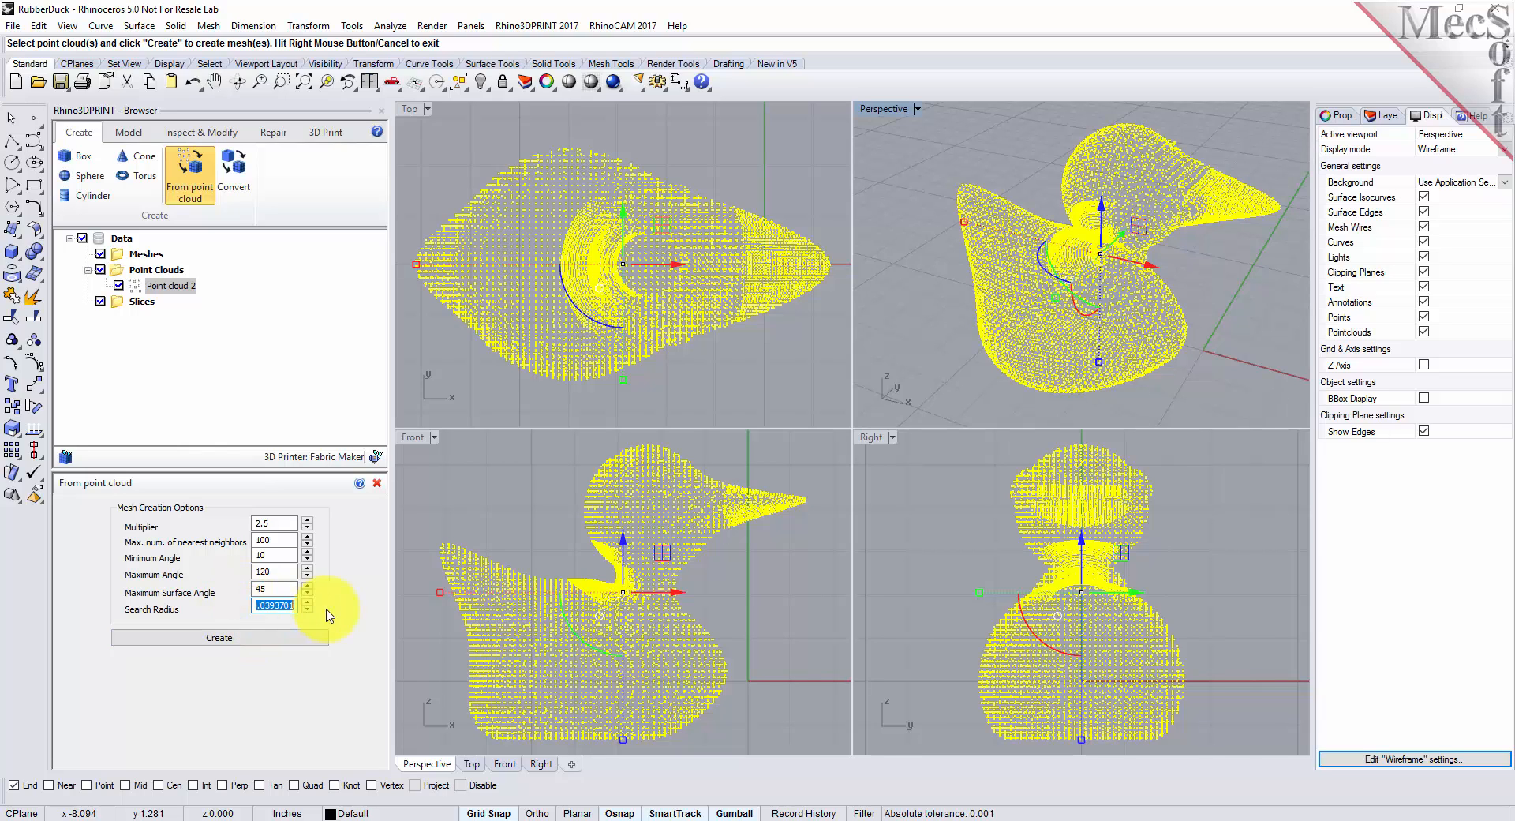
type("1")
left_click(244, 642)
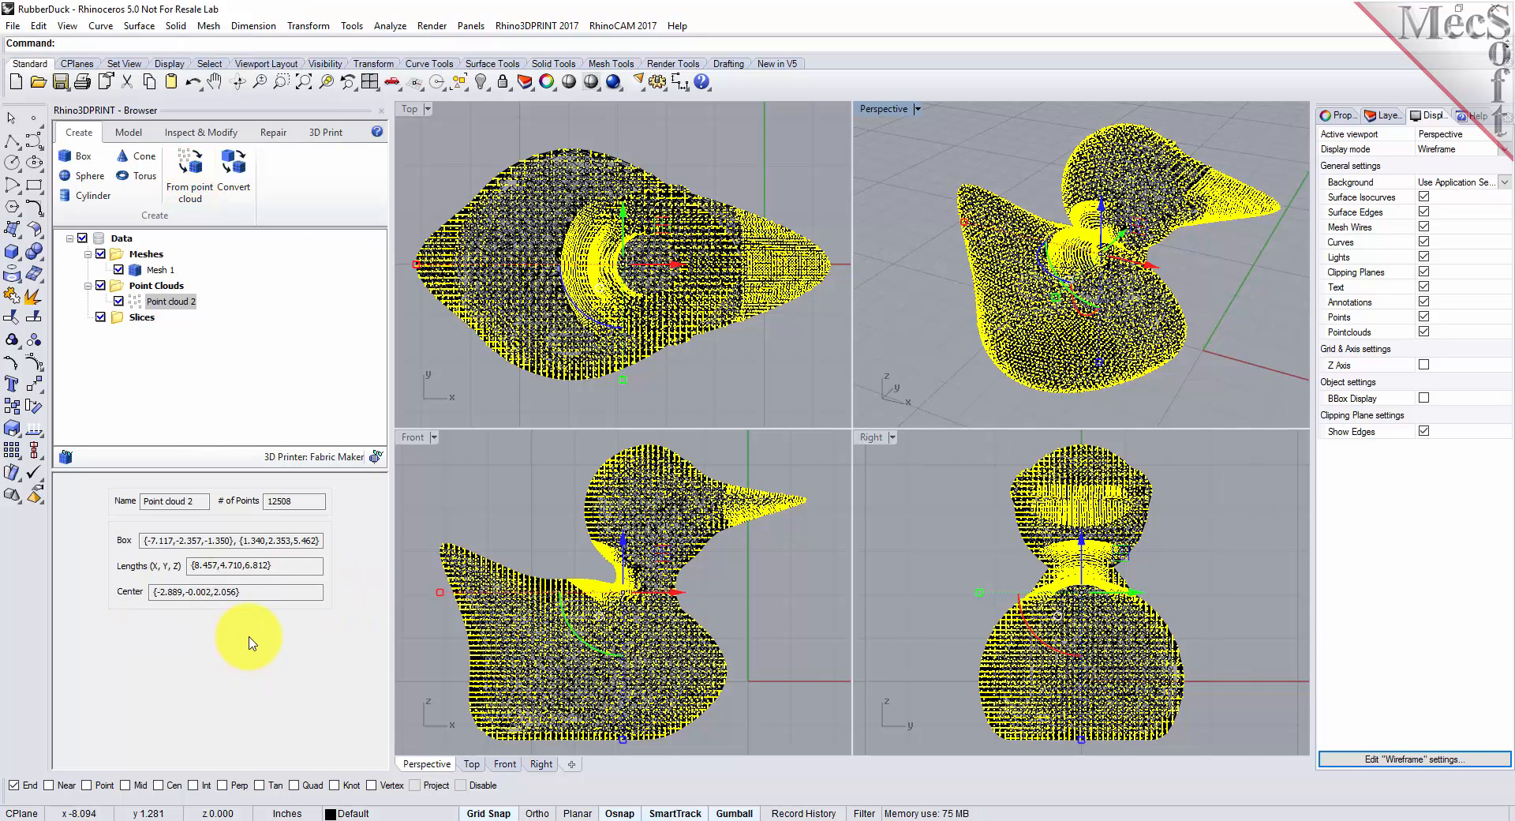
Highlight the new mesh and the point cloud in turn, and hide the point cloud.
left_click(137, 272)
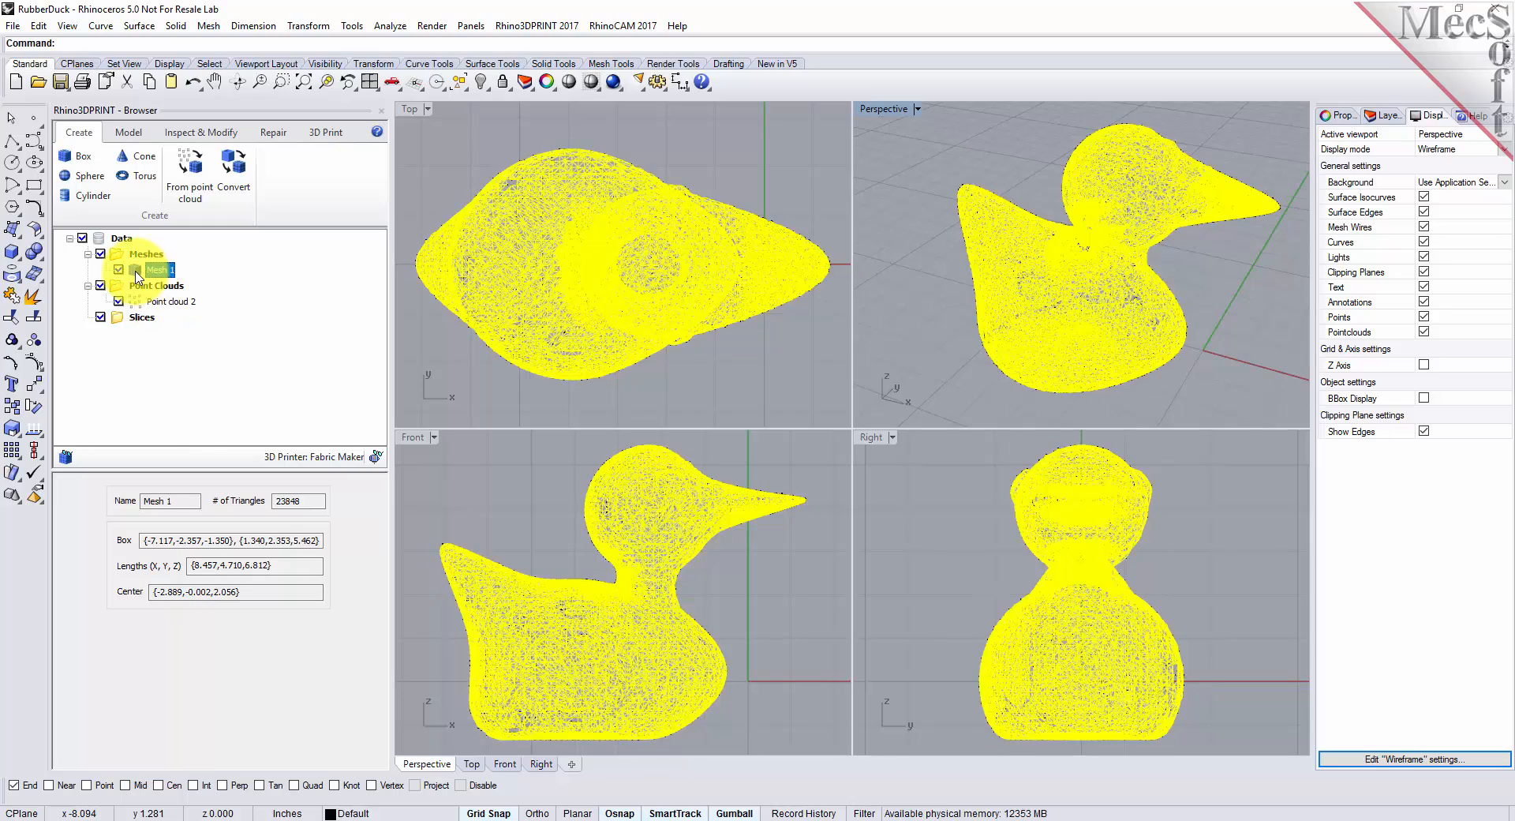
left_click(139, 302)
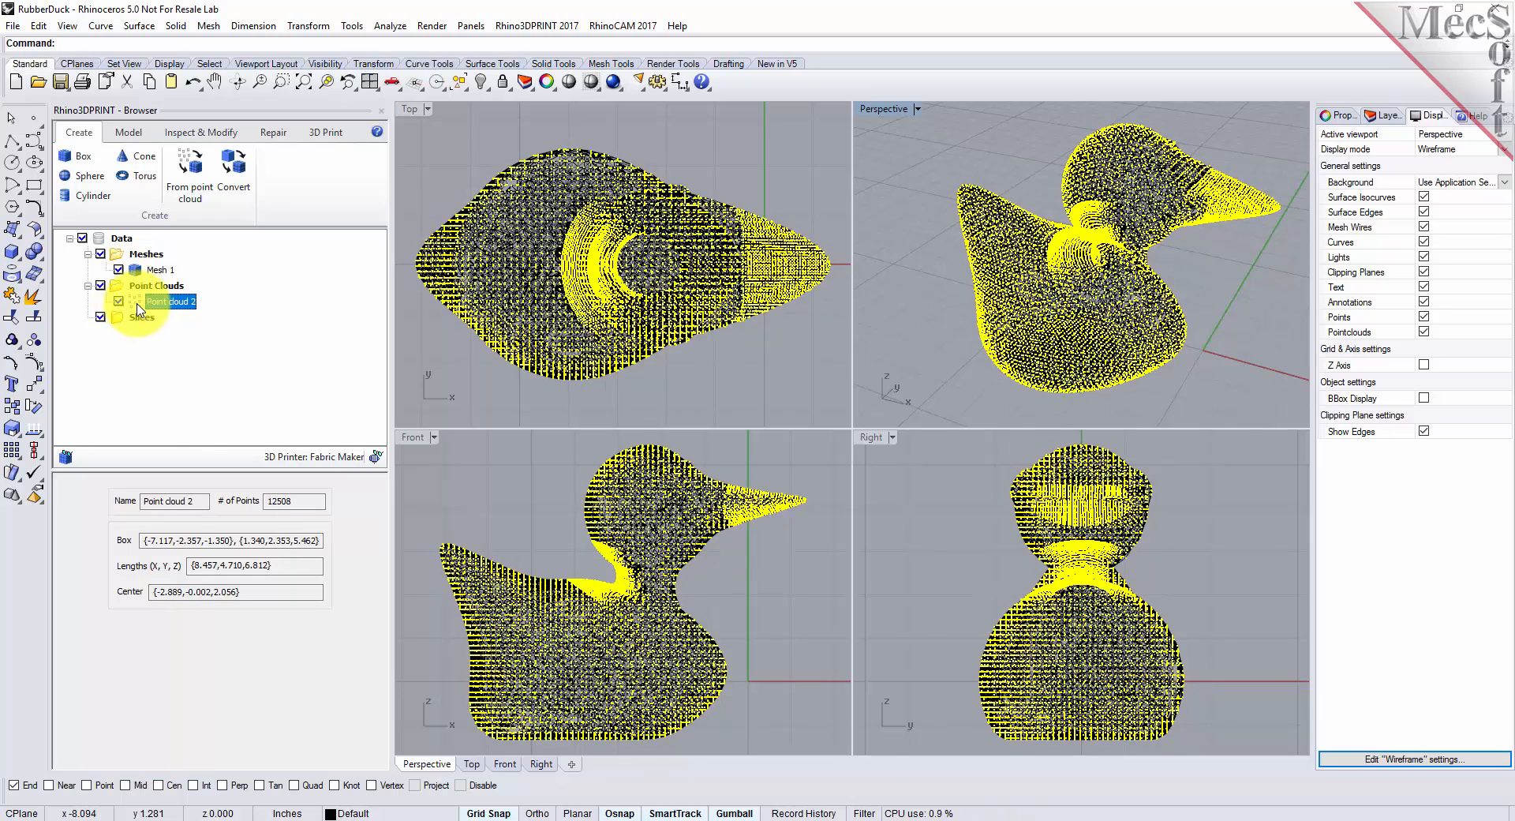
left_click(119, 301)
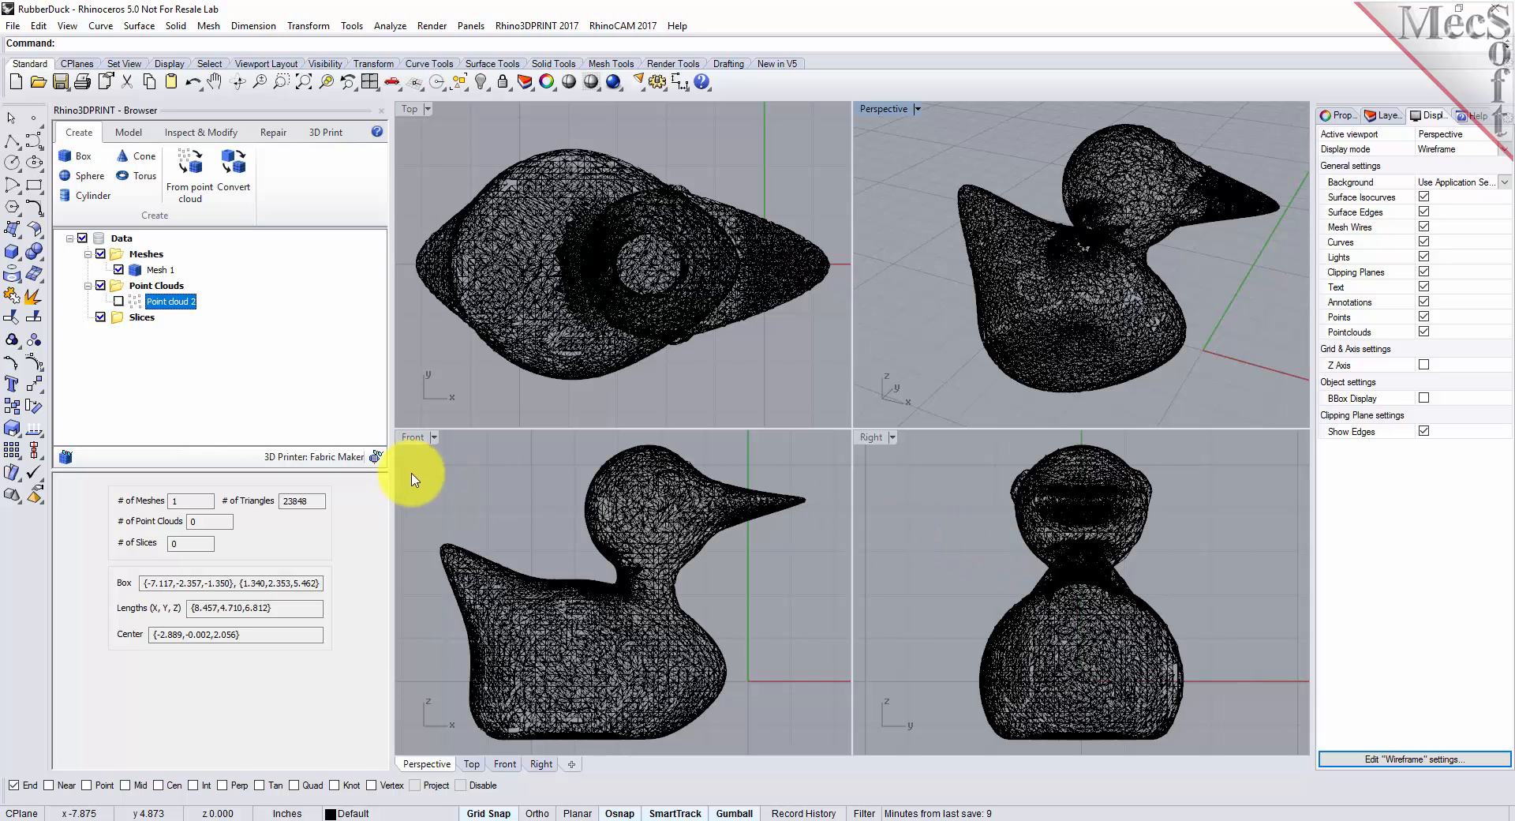
Try the visibility toggles for the mesh, the point cloud and the mesh wires, switching each back.
left_click(118, 270)
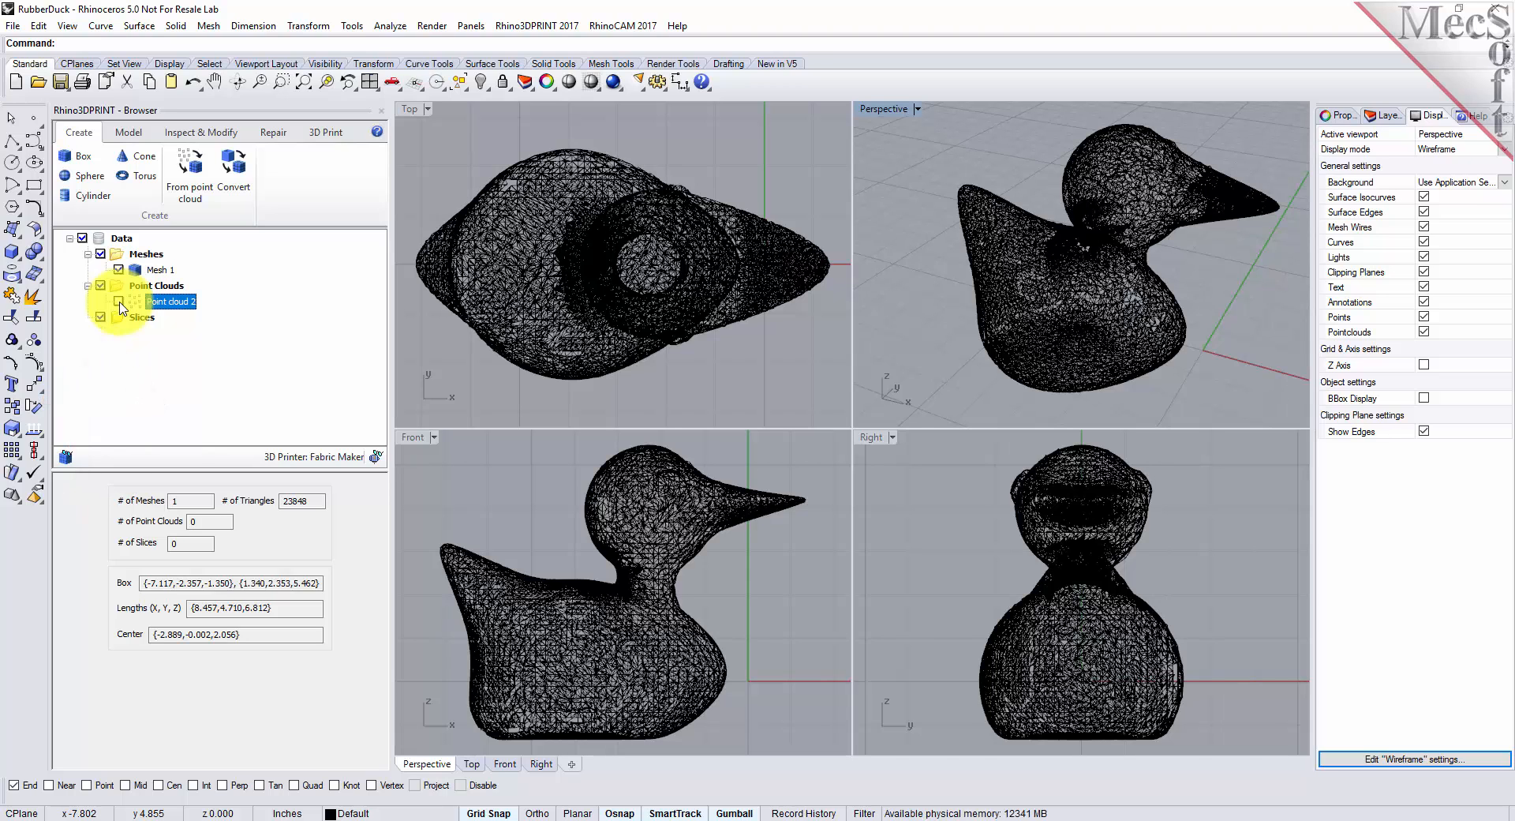
left_click(119, 302)
left_click(119, 303)
left_click(67, 457)
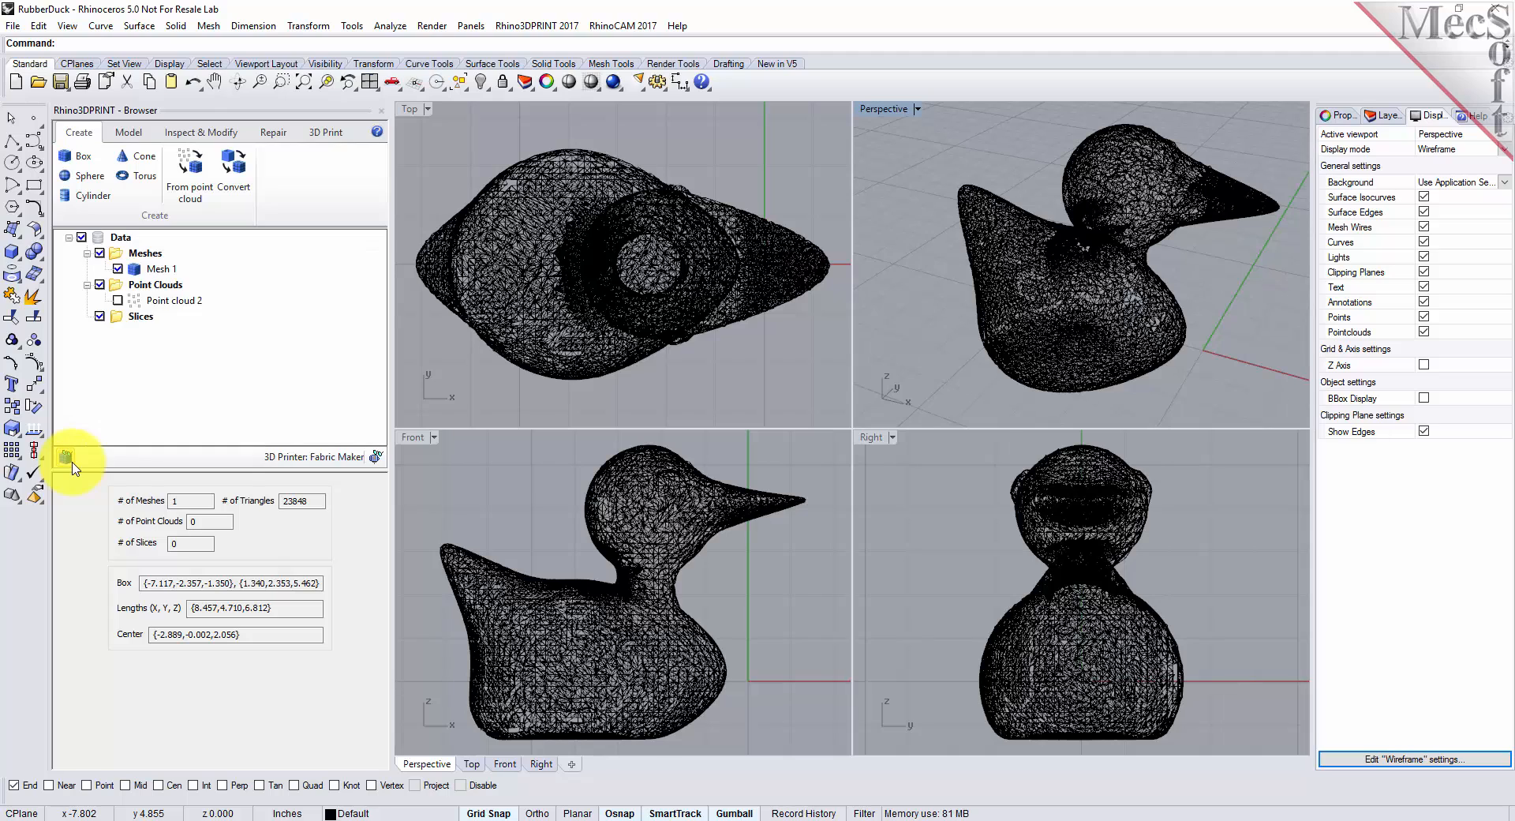
left_click(70, 461)
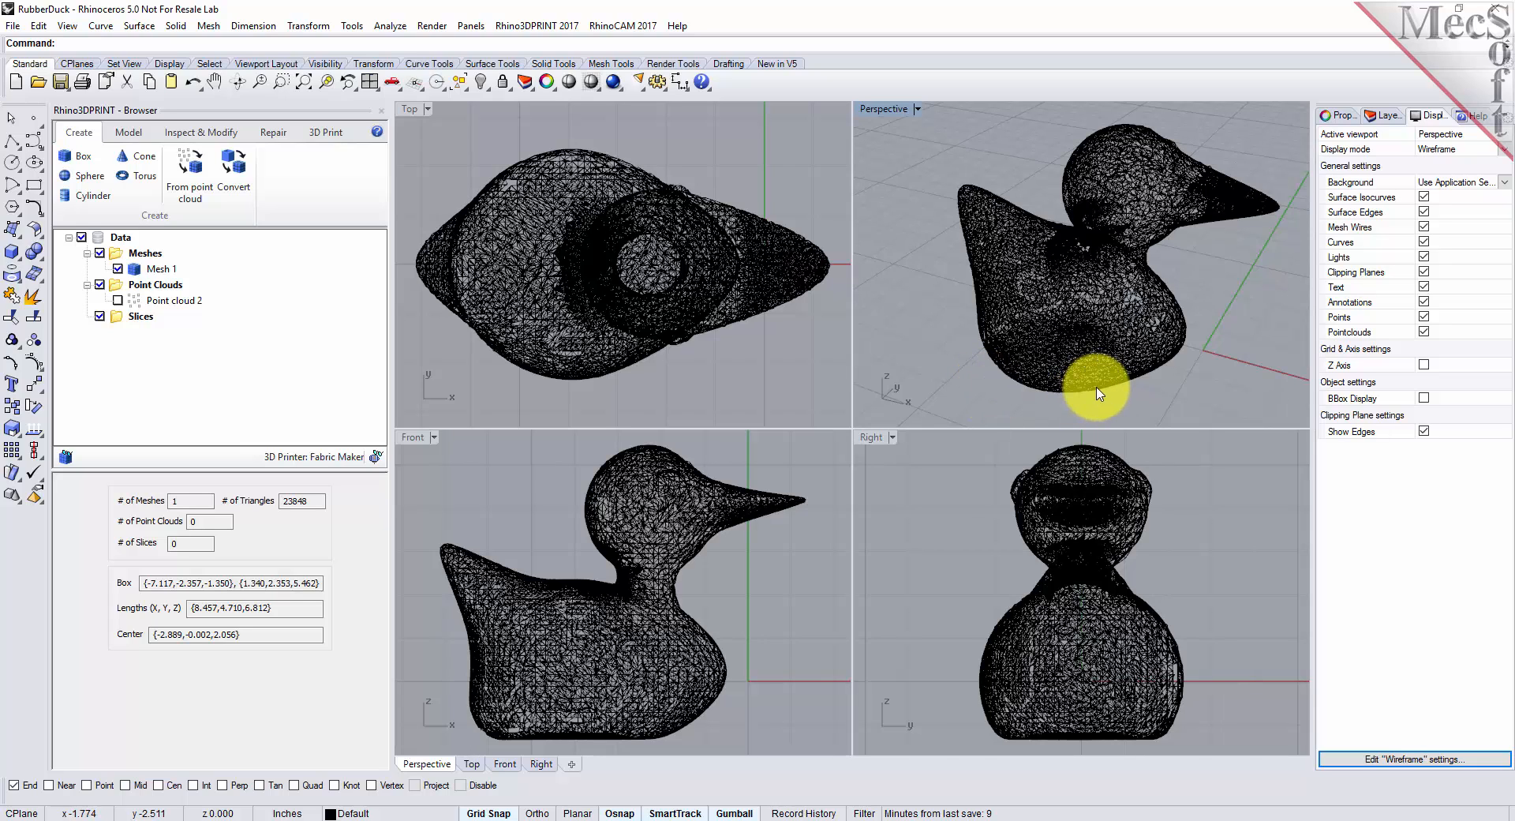
left_click(1425, 227)
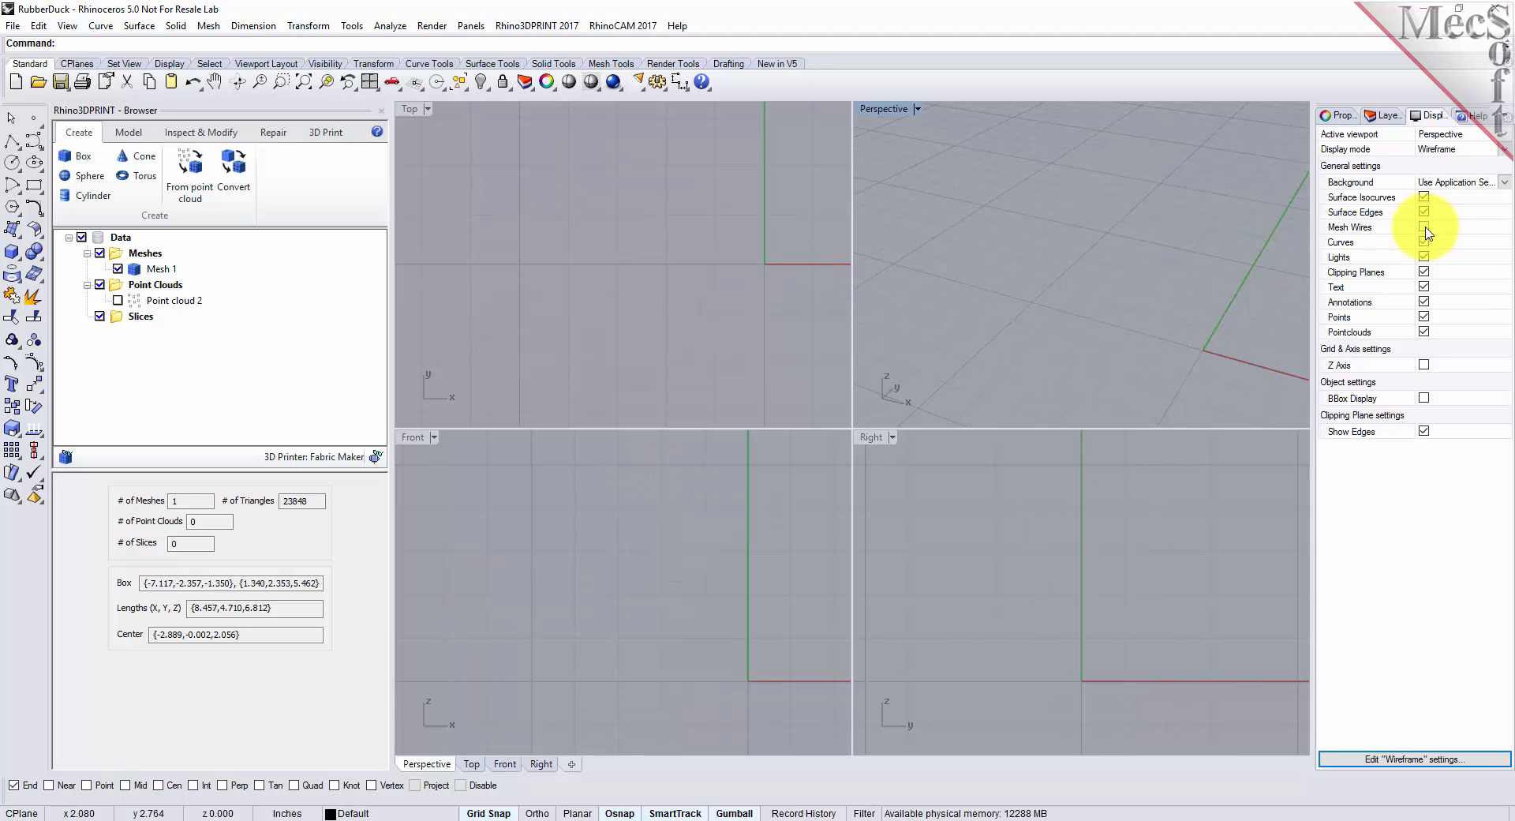
left_click(1425, 228)
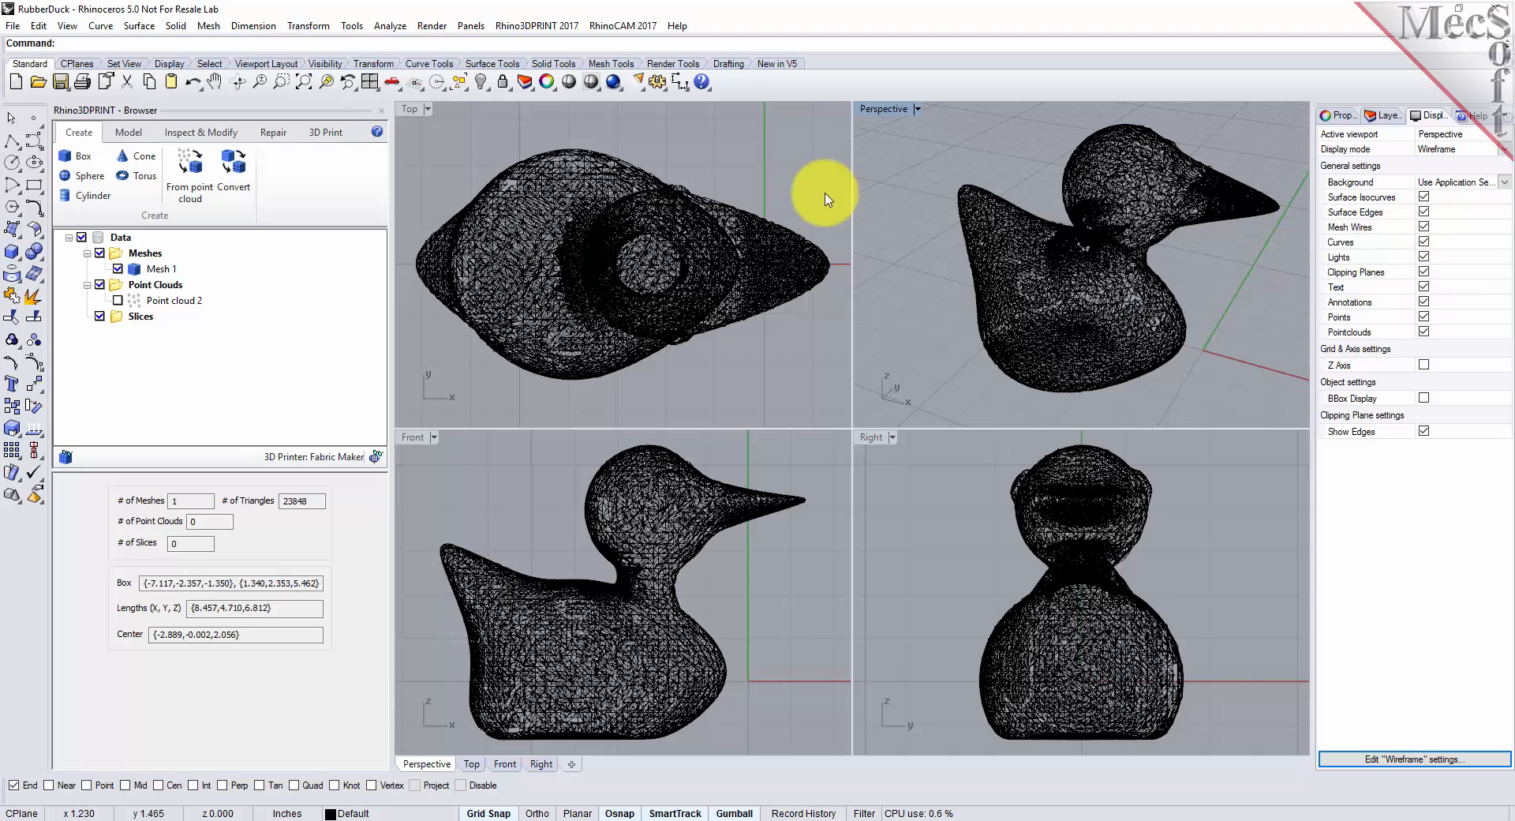
Display the duck mesh in Shaded mode in the Perspective viewport.
left_click(591, 84)
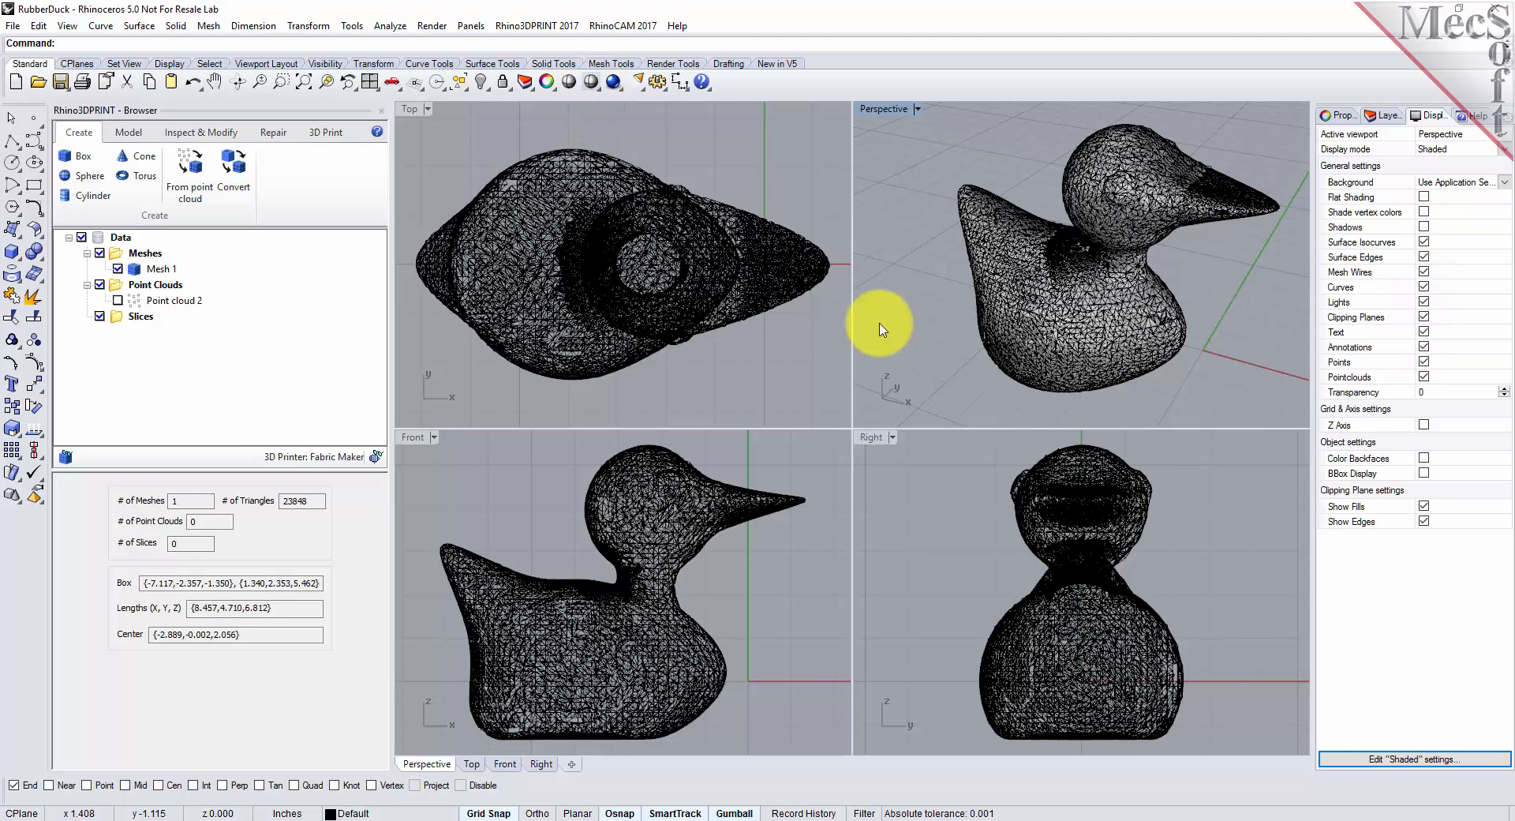
Maximize the Perspective viewport and examine the duck mesh surface up close from several angles for holes and irregular triangles.
double_click(899, 110)
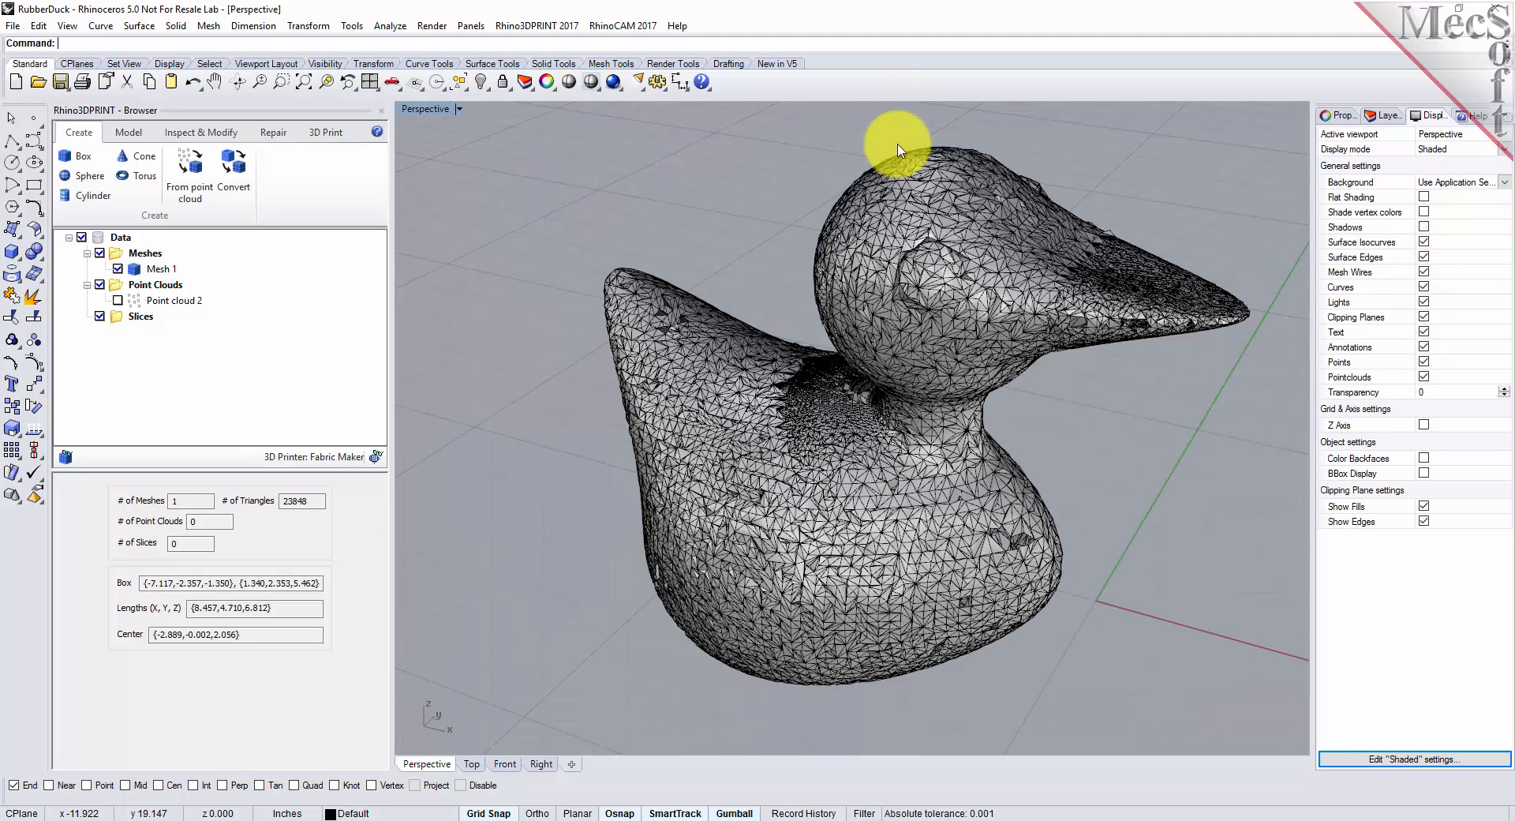
scroll(885, 477, "up", 3)
right_click_drag(947, 514, 890, 550)
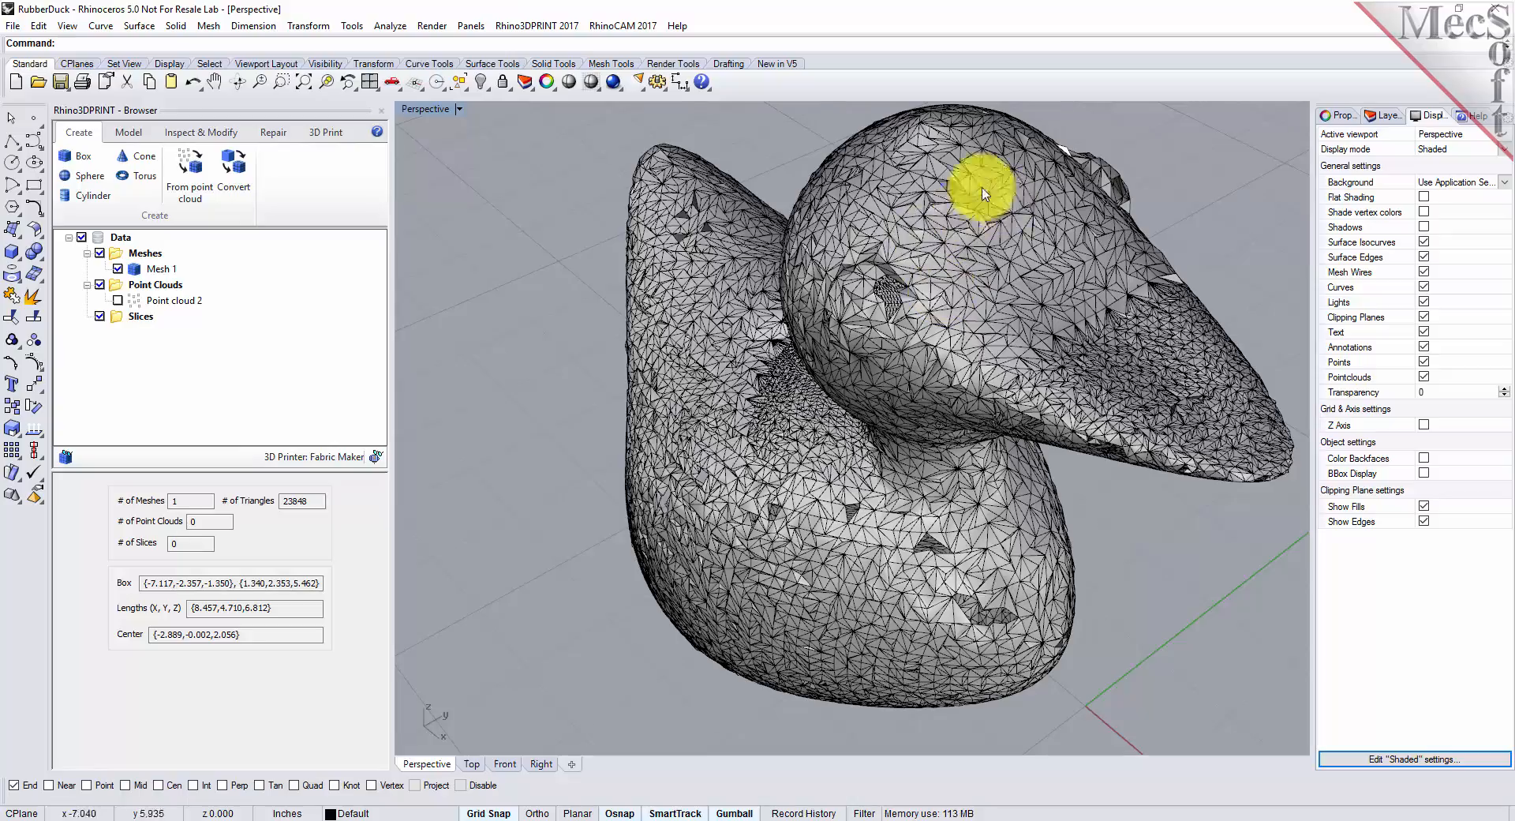
right_click_drag(782, 592, 756, 545)
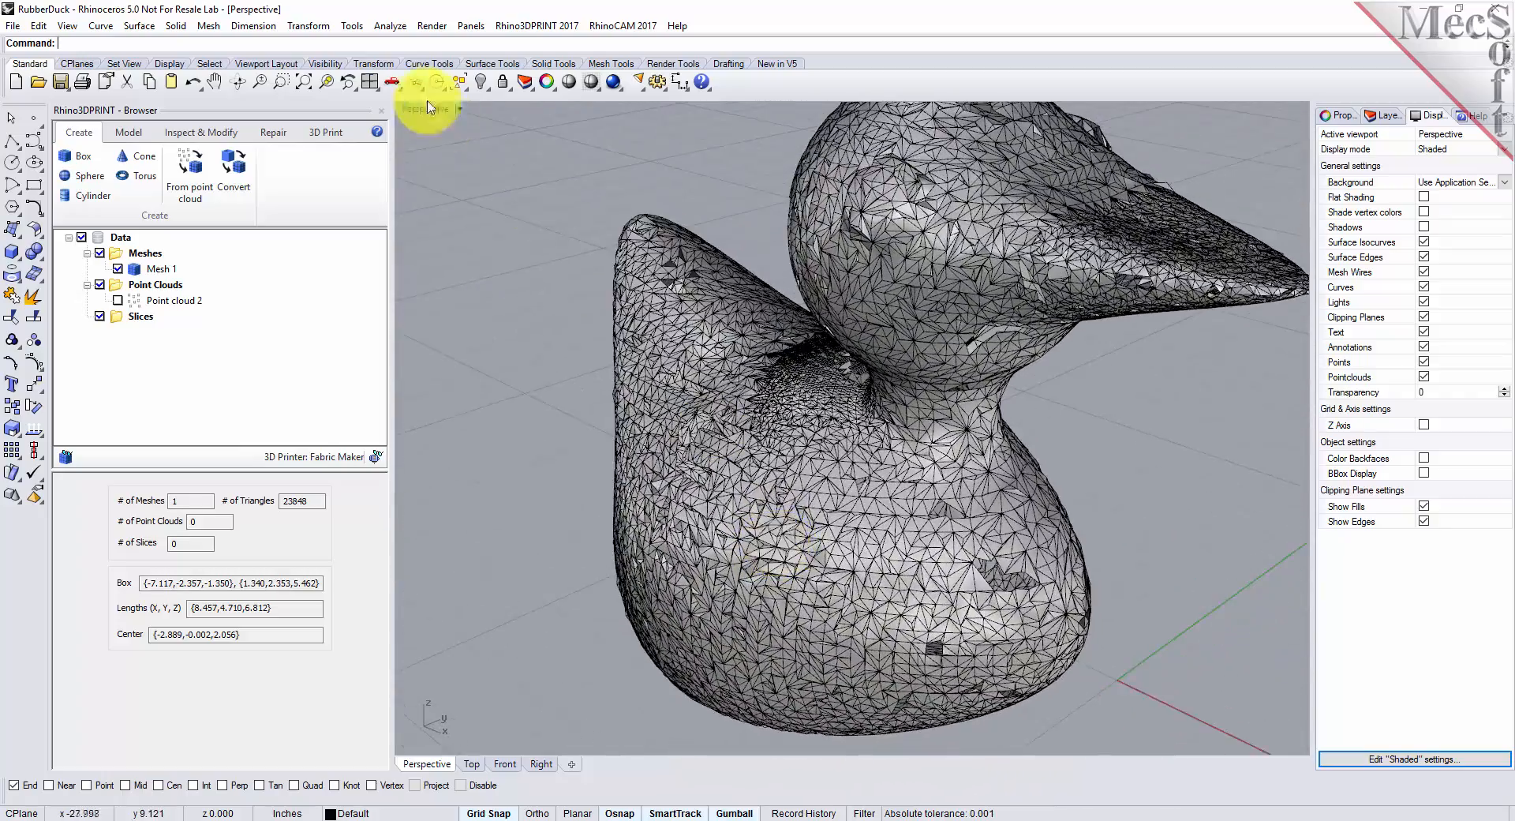
left_click(305, 82)
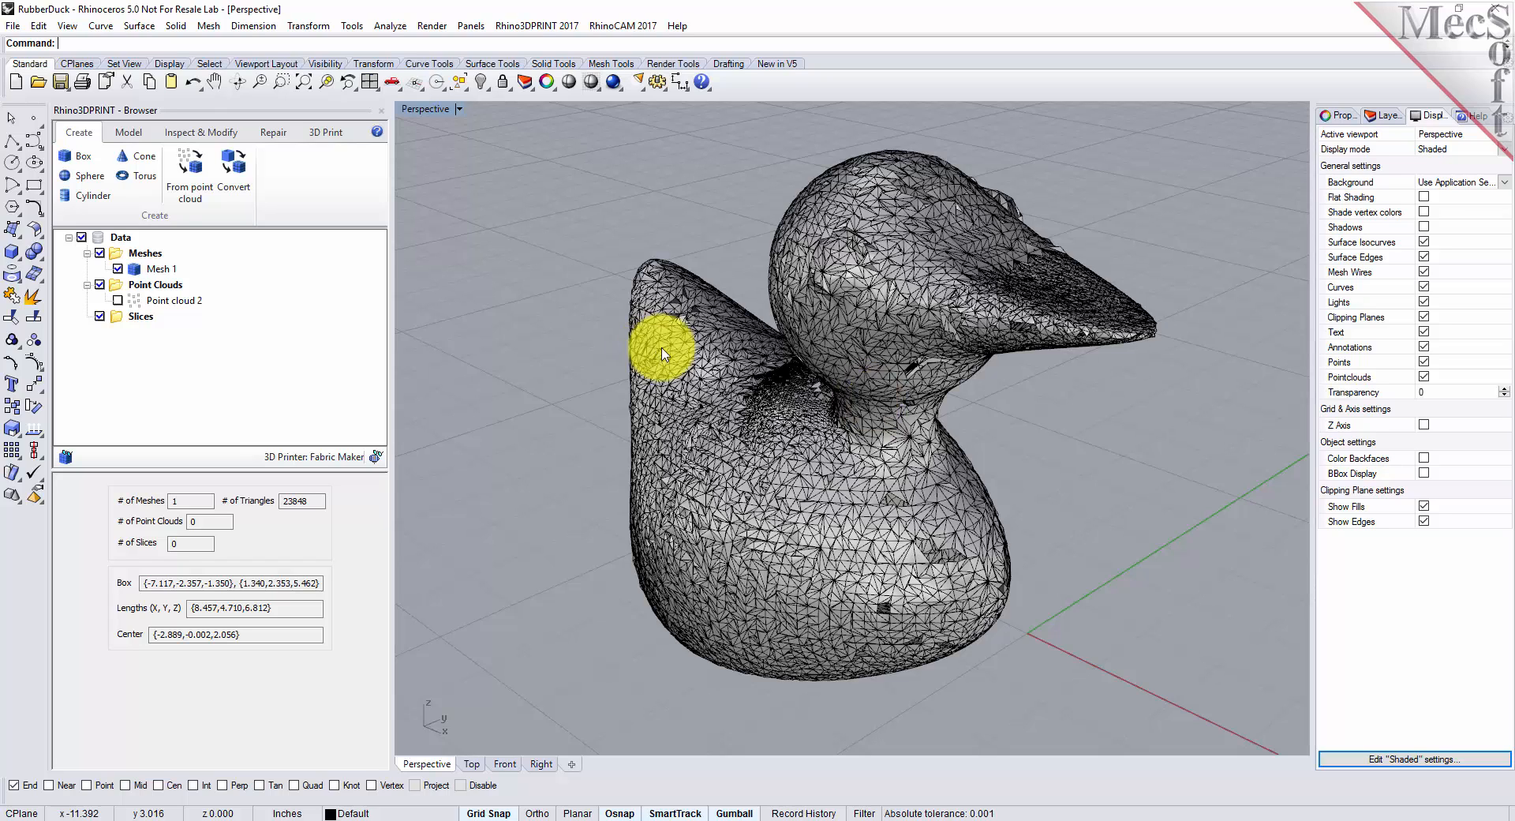
Diagnose the duck mesh with all edge, triangle and vertex checks enabled at their default values, and close the diagnosis.
left_click(273, 134)
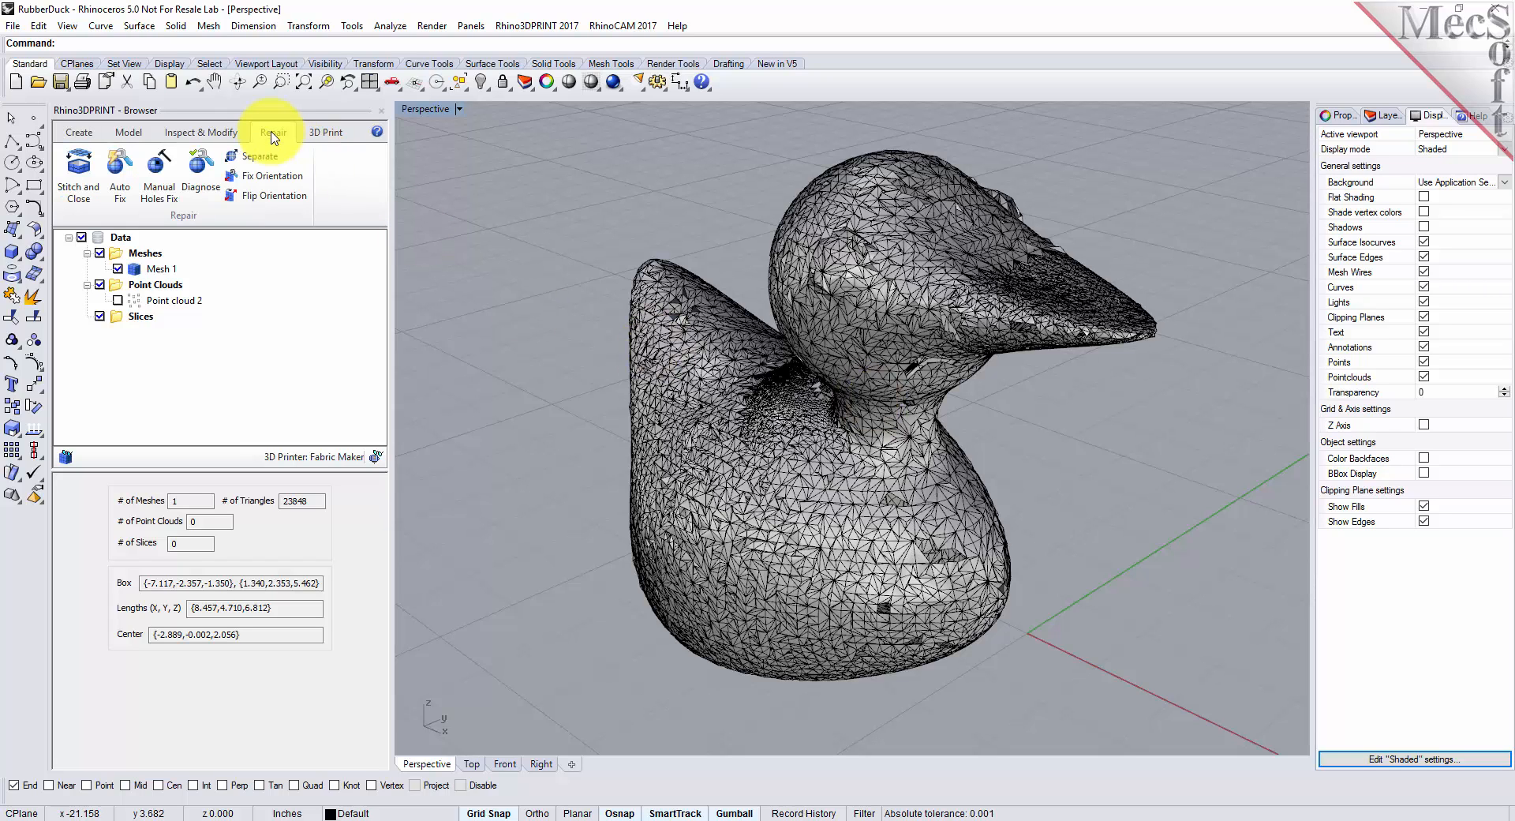
left_click(201, 167)
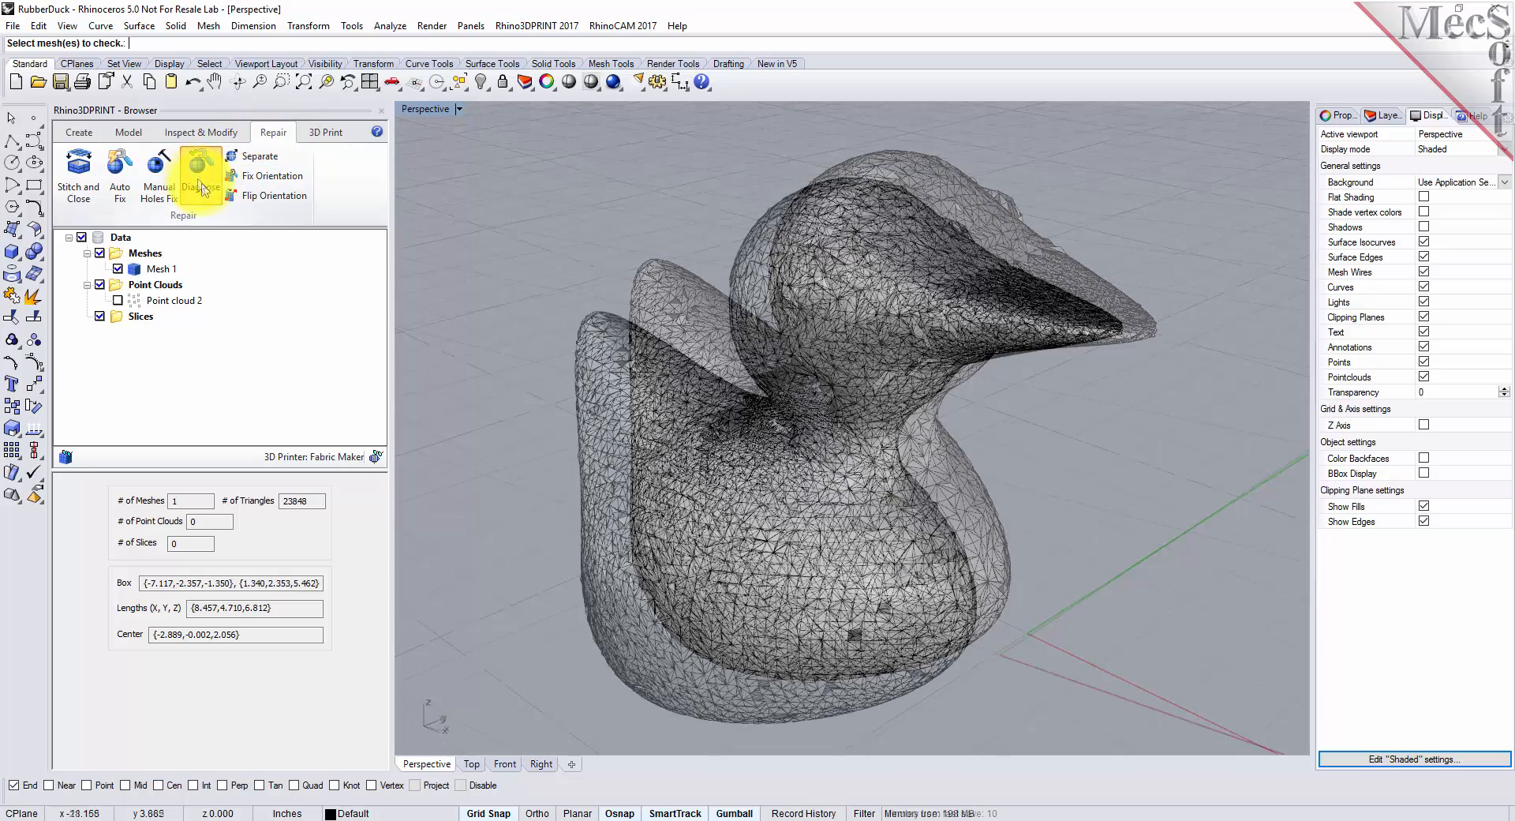
left_click(628, 433)
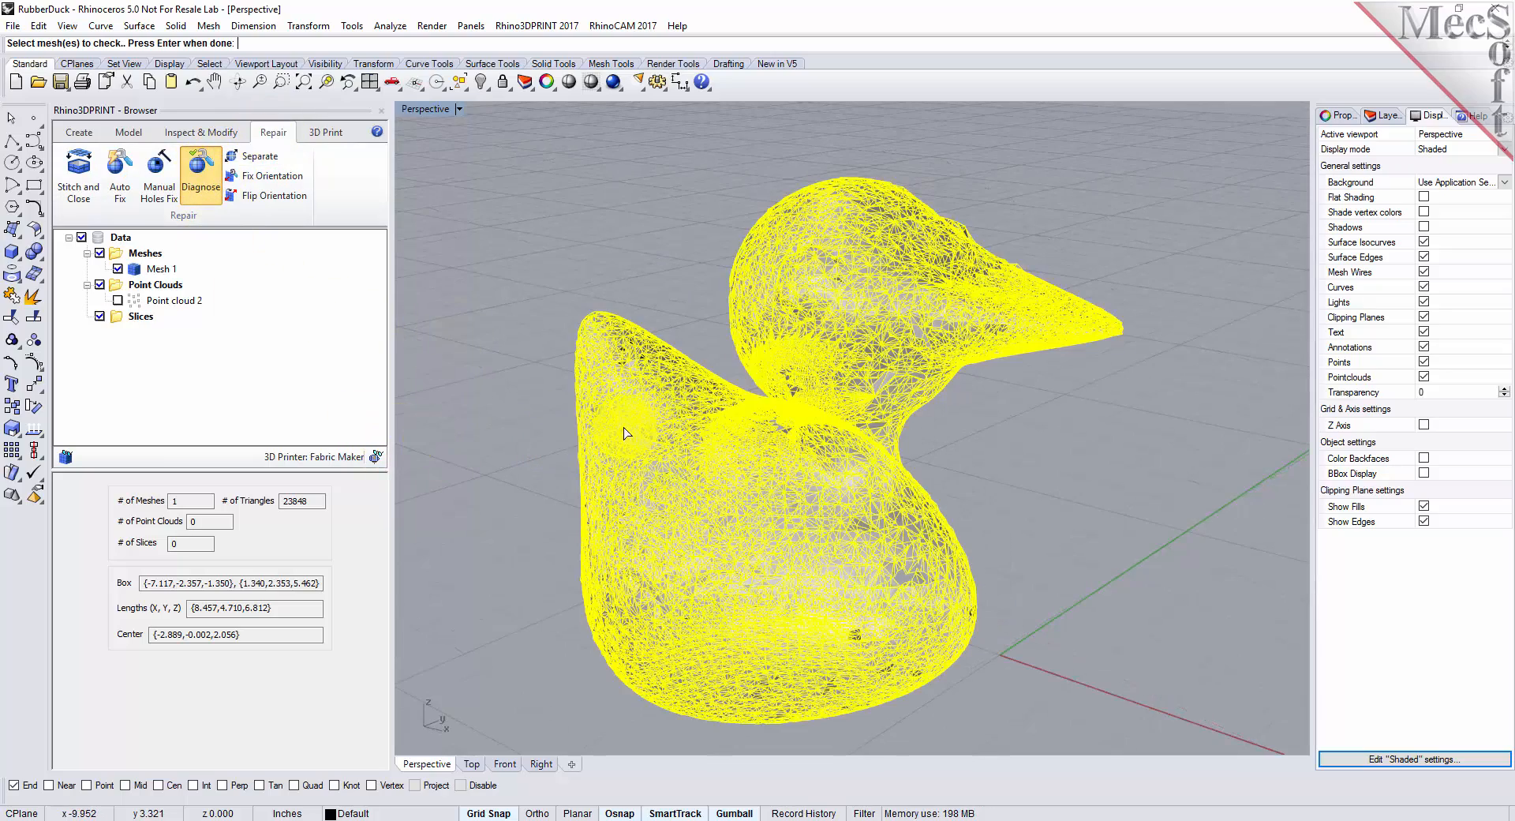
right_click(553, 414)
left_click(266, 720)
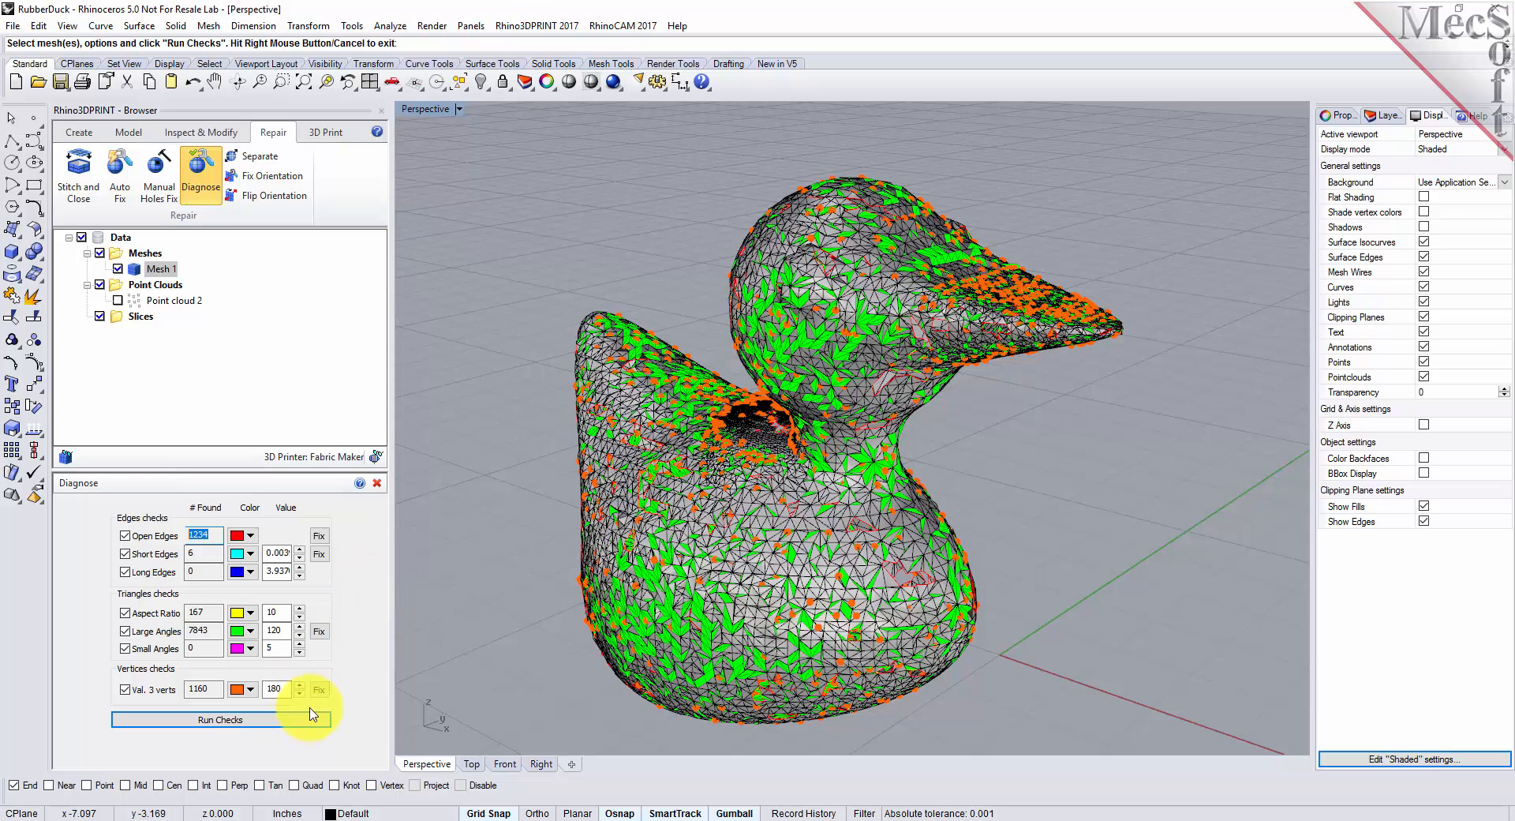
left_click(378, 482)
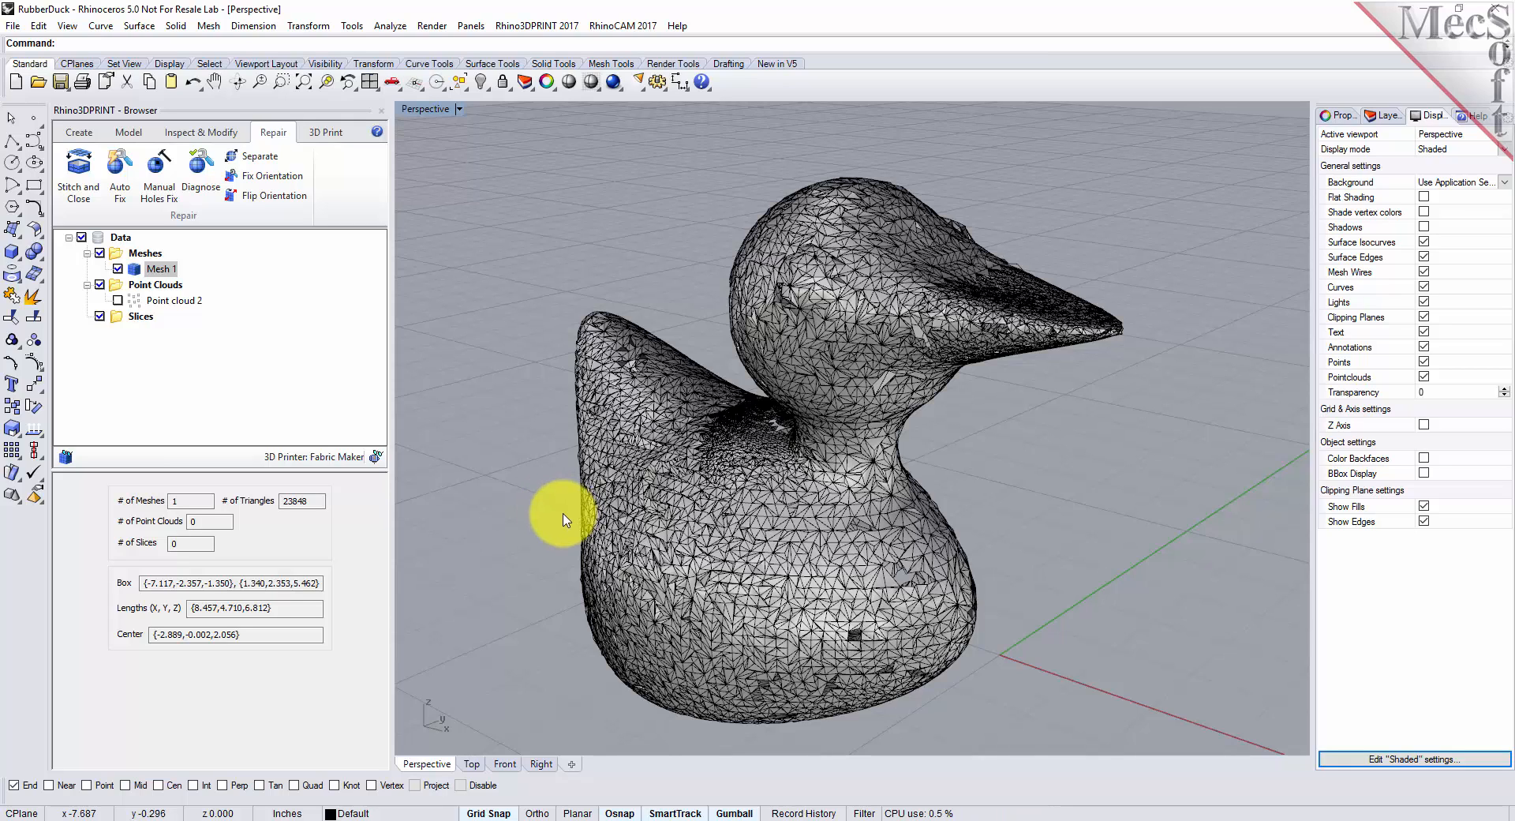
Repair the duck mesh with Auto Fix.
left_click(119, 172)
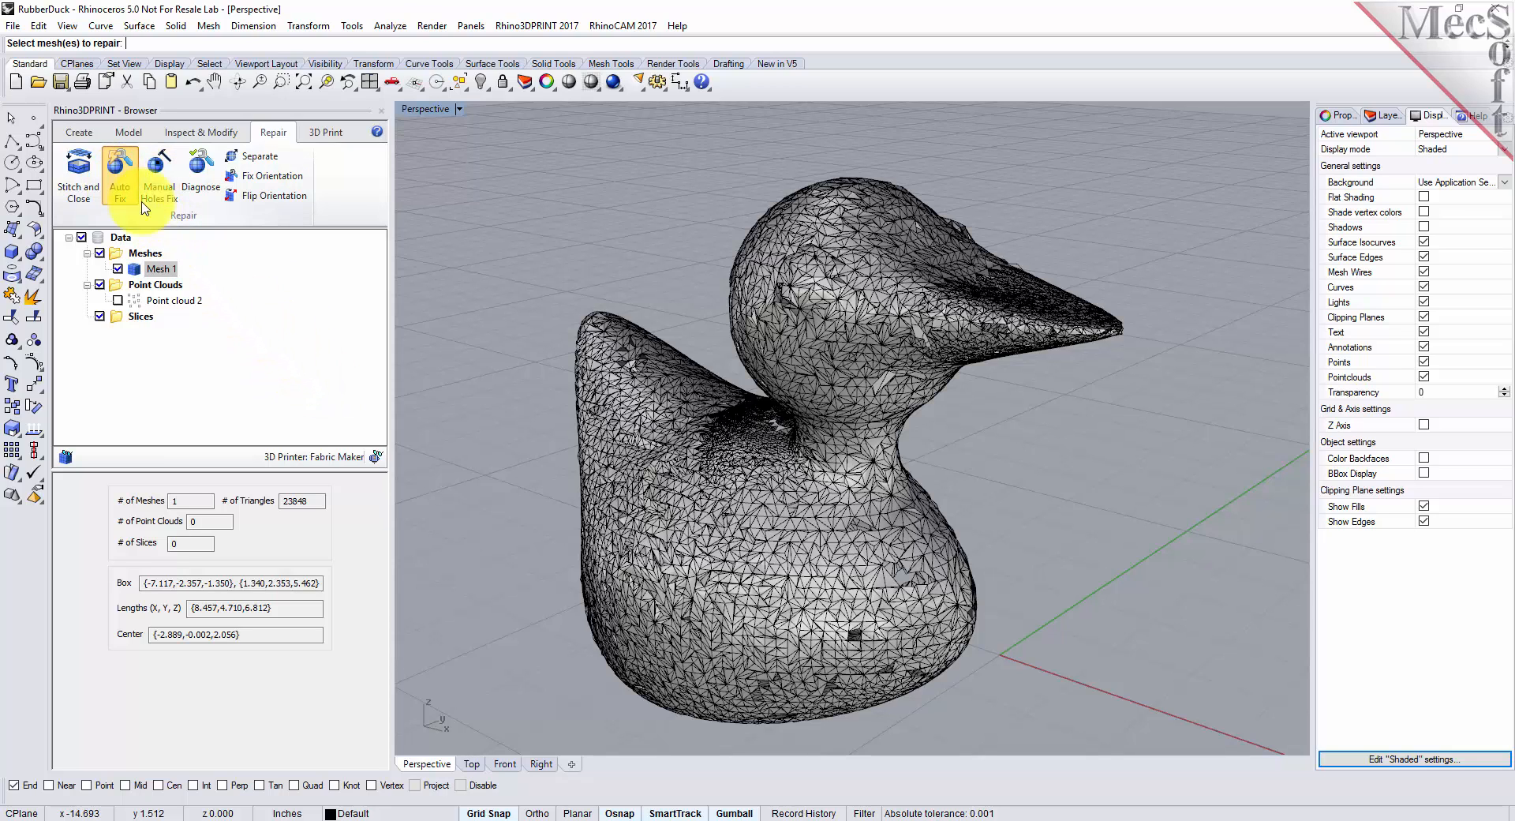
left_click(626, 419)
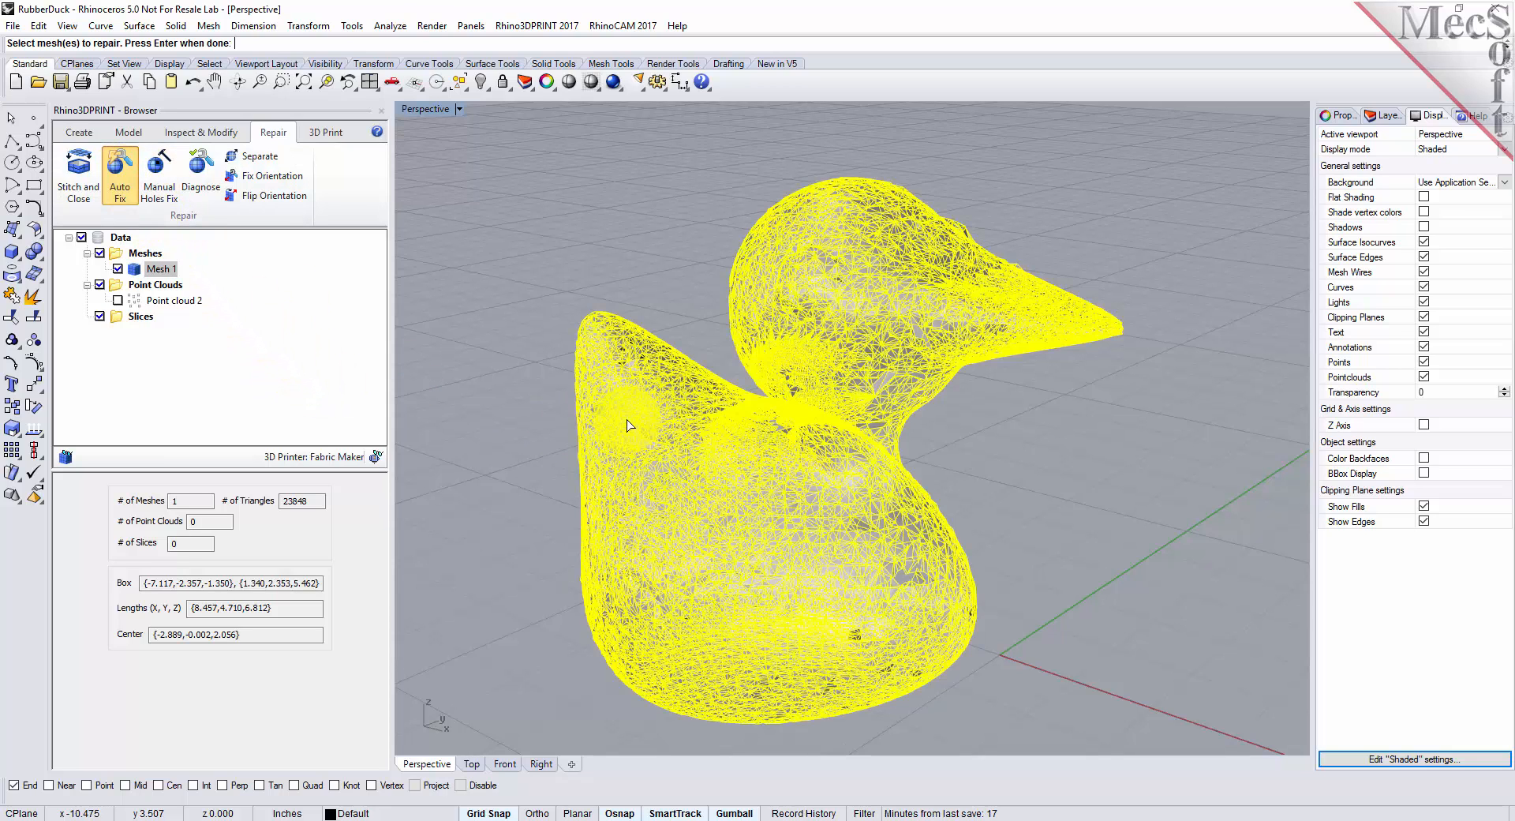
right_click(563, 438)
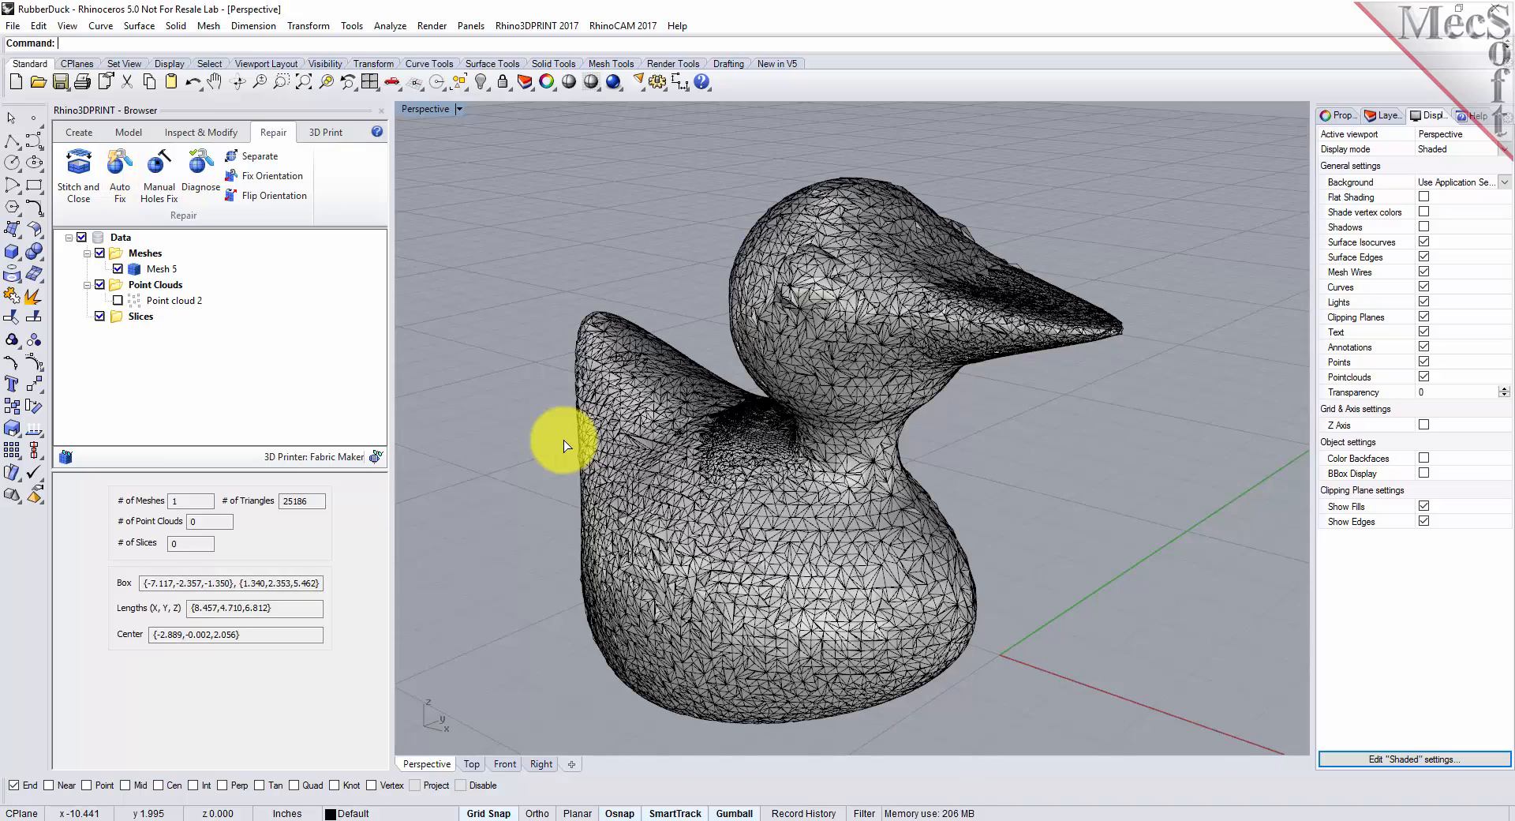
Run the Diagnose checks again on the repaired duck mesh, check its open edges, and close the diagnosis.
right_click_drag(1023, 500, 575, 598)
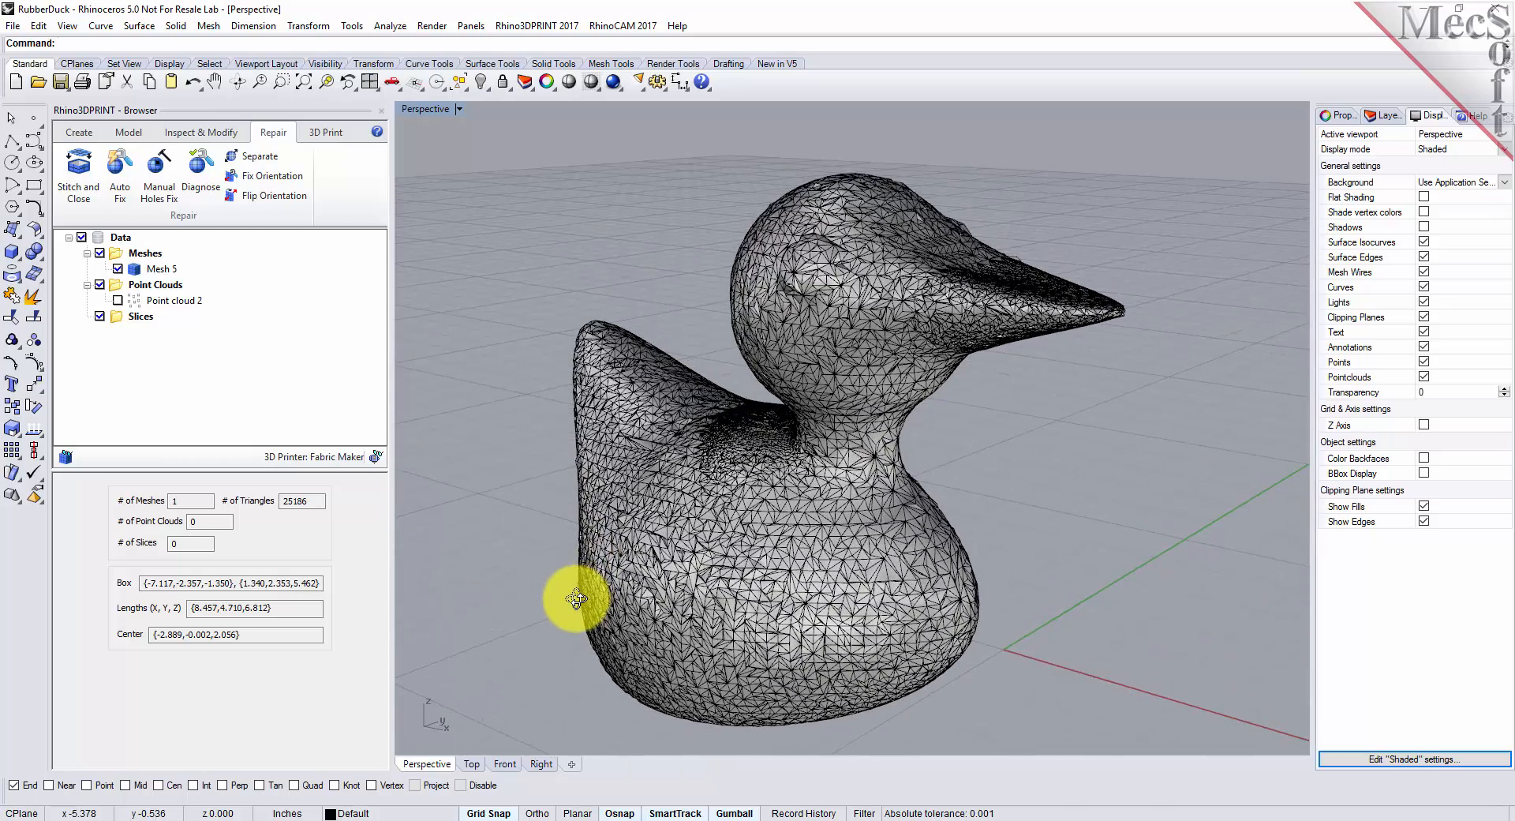
left_click(201, 170)
left_click(661, 438)
right_click(518, 430)
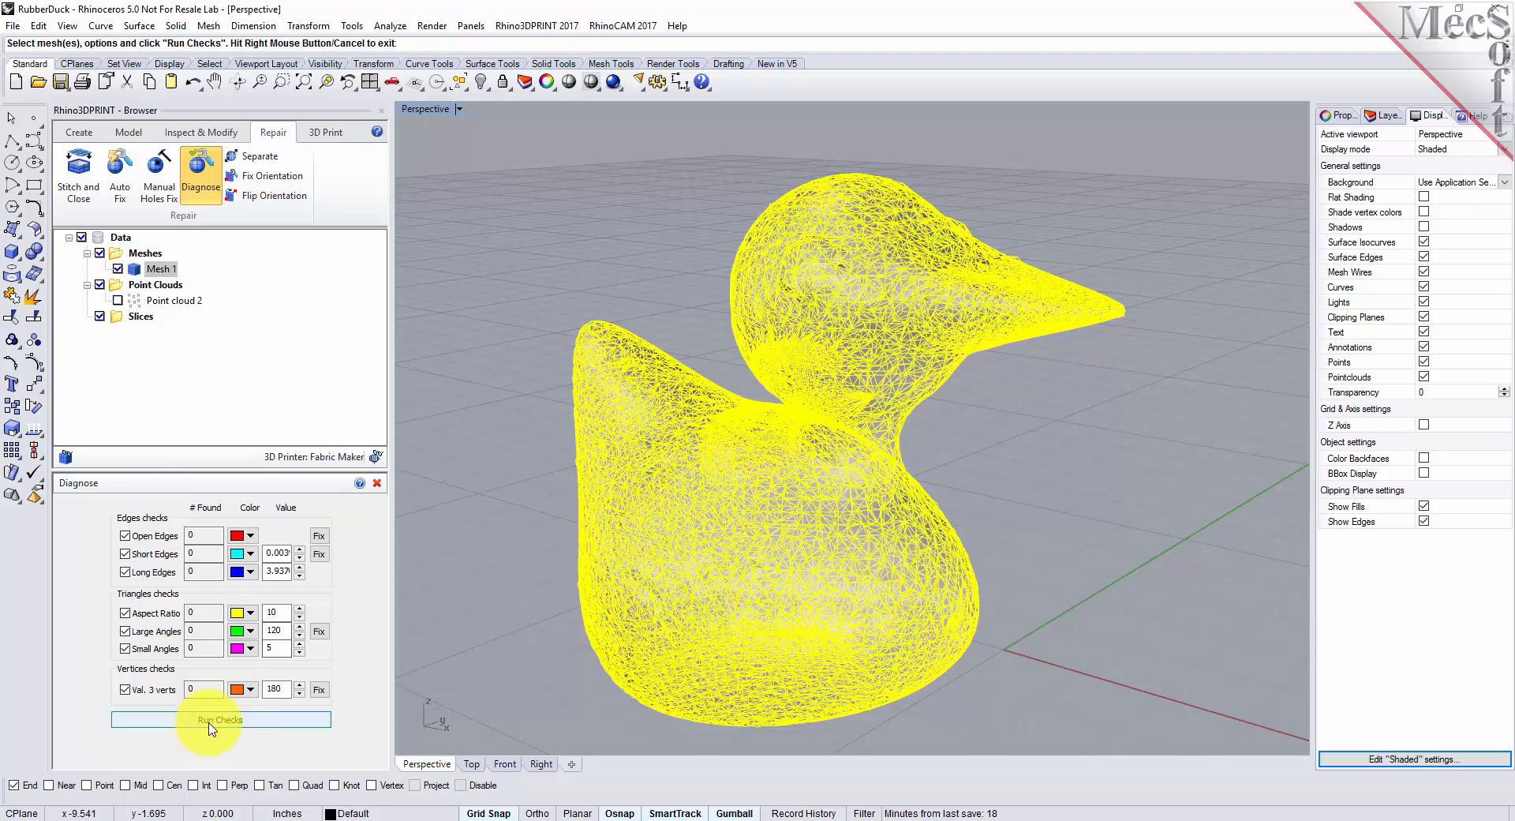
left_click(251, 720)
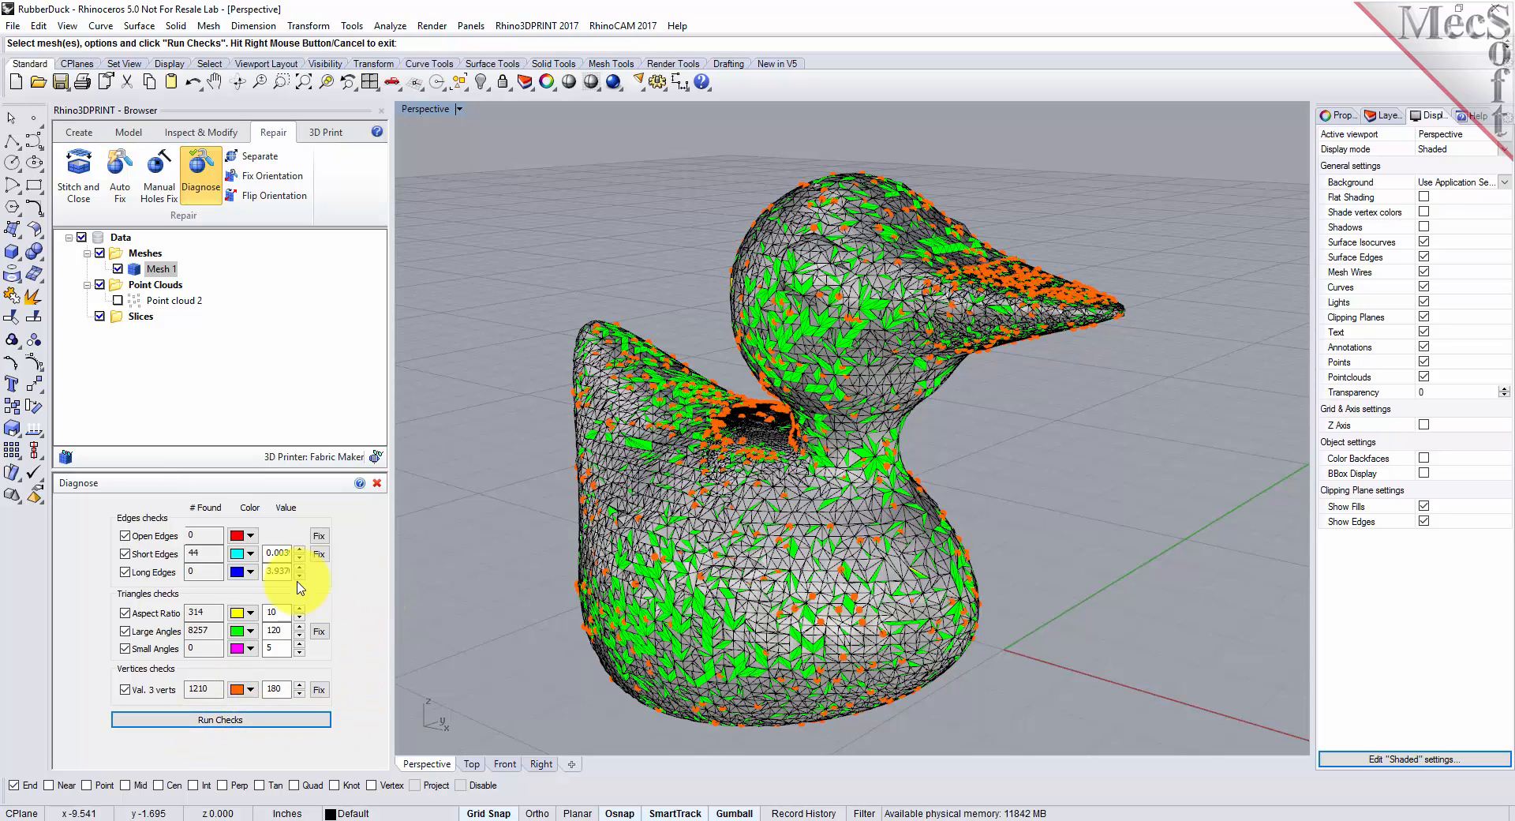
left_click_drag(207, 537, 189, 534)
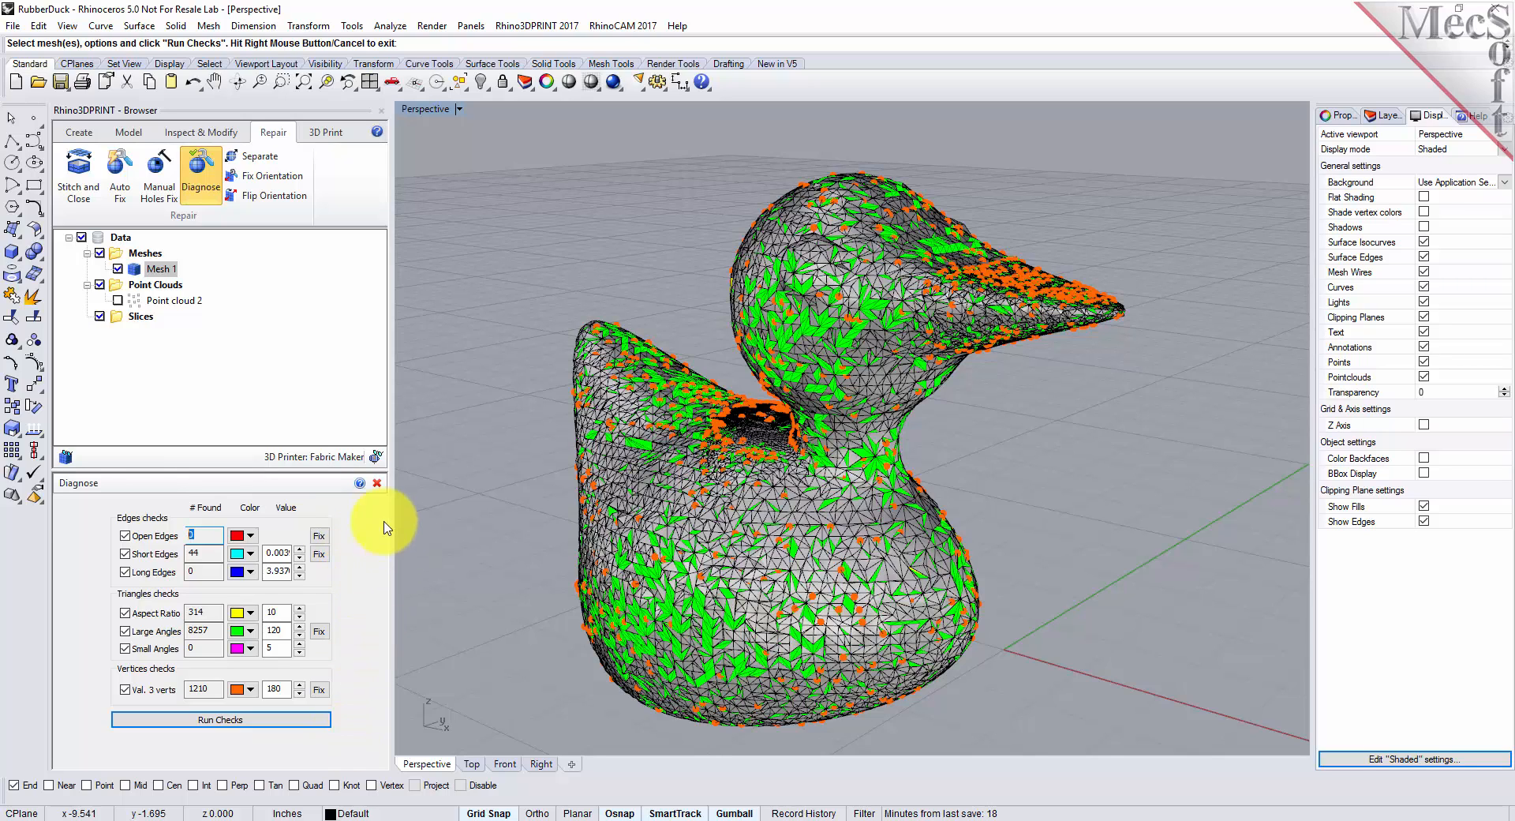
left_click(378, 483)
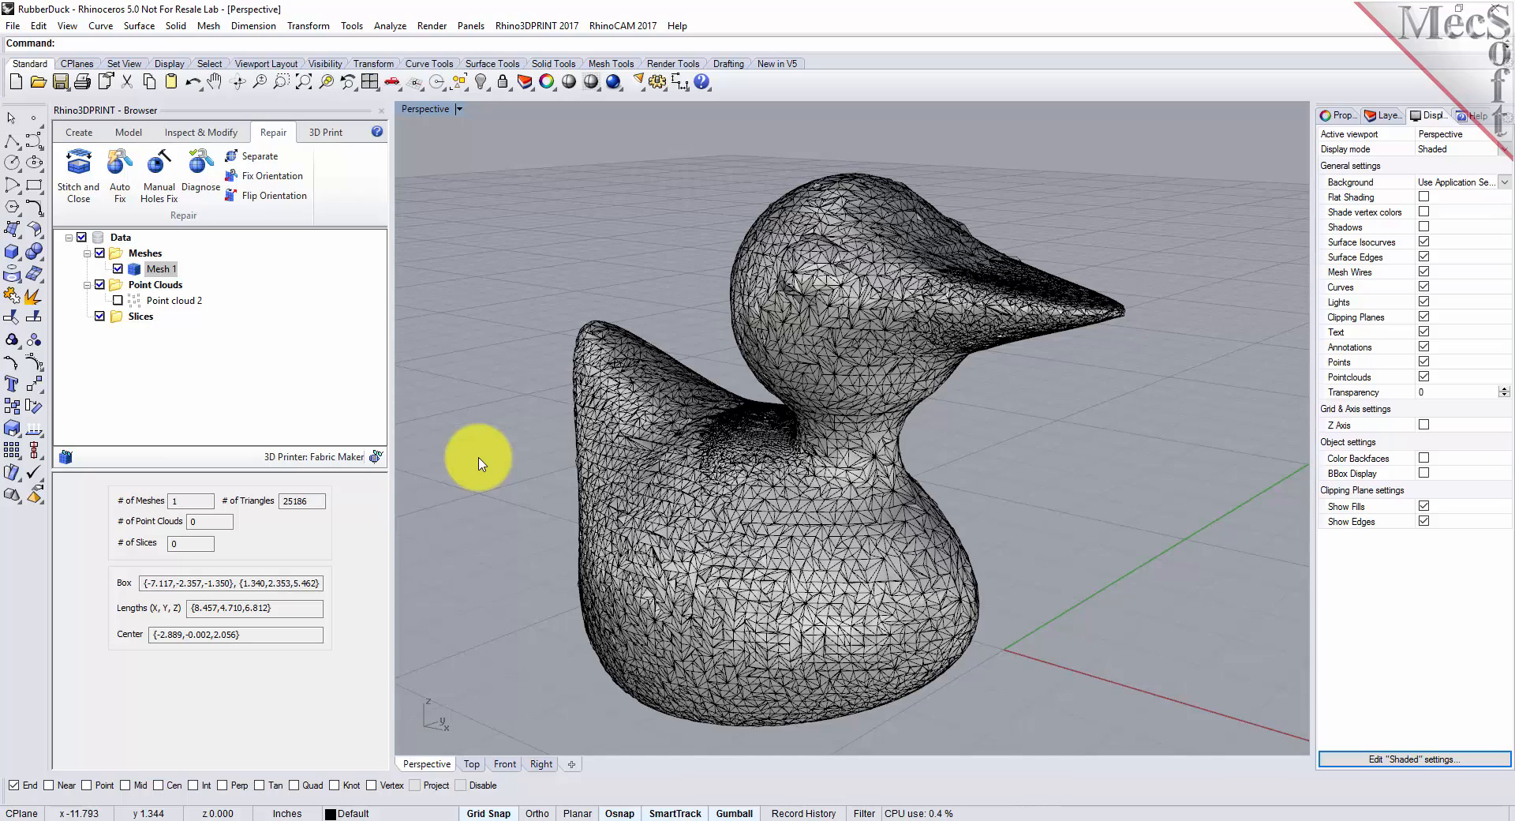
Re-mesh the repaired duck uniformly with an edge length of 0.125, 4 iterations and sharp edges not kept.
mouse_move(994, 497)
right_mouse_down()
mouse_move(913, 509)
mouse_move(880, 543)
mouse_move(886, 625)
mouse_move(869, 598)
mouse_move(880, 555)
mouse_move(812, 407)
mouse_move(751, 467)
mouse_move(690, 460)
mouse_move(821, 484)
mouse_move(944, 416)
mouse_move(1006, 518)
right_mouse_up()
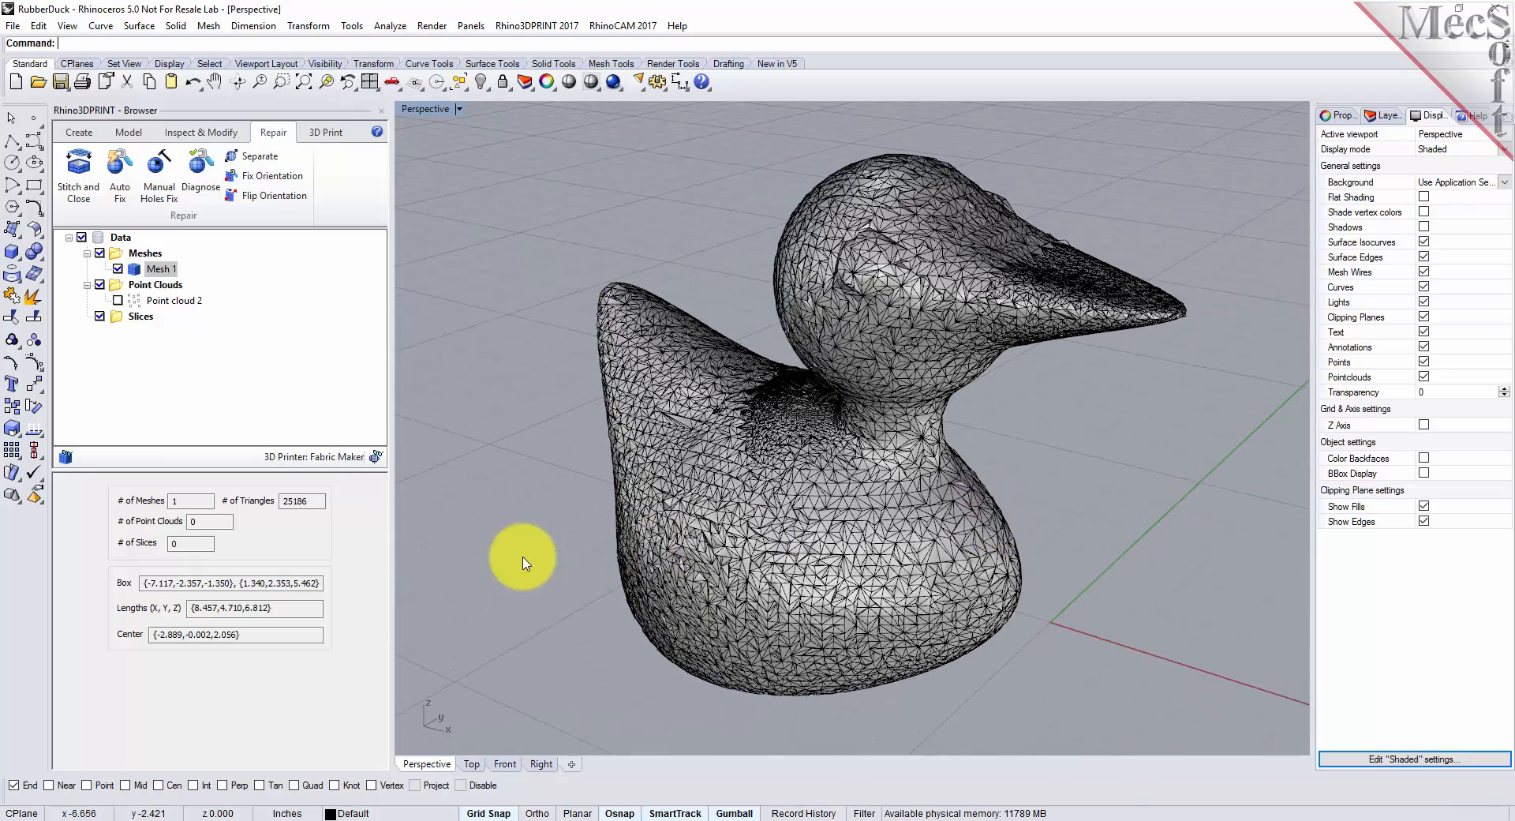
left_click(201, 135)
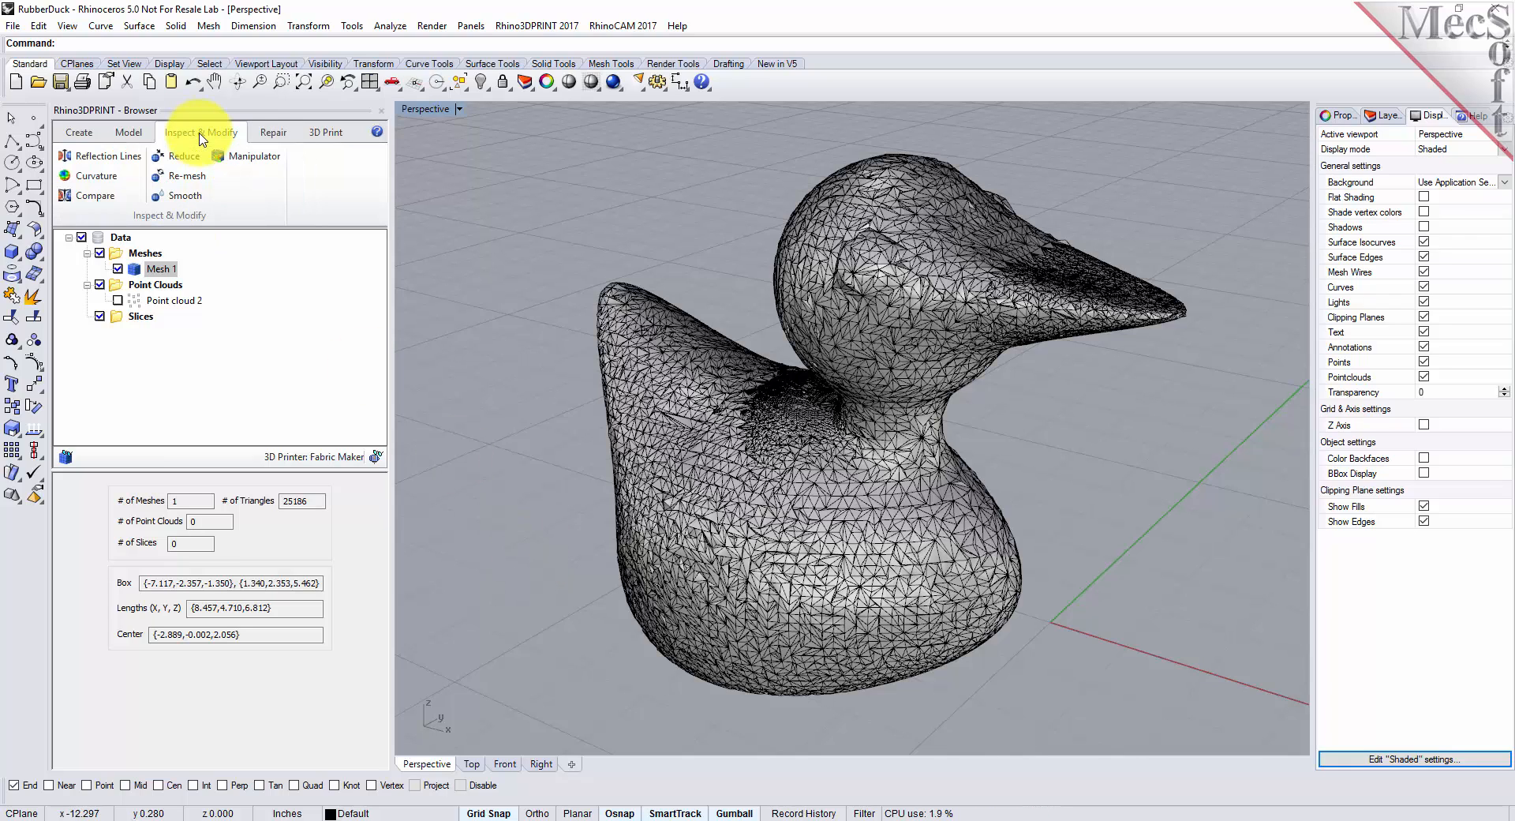
left_click(185, 175)
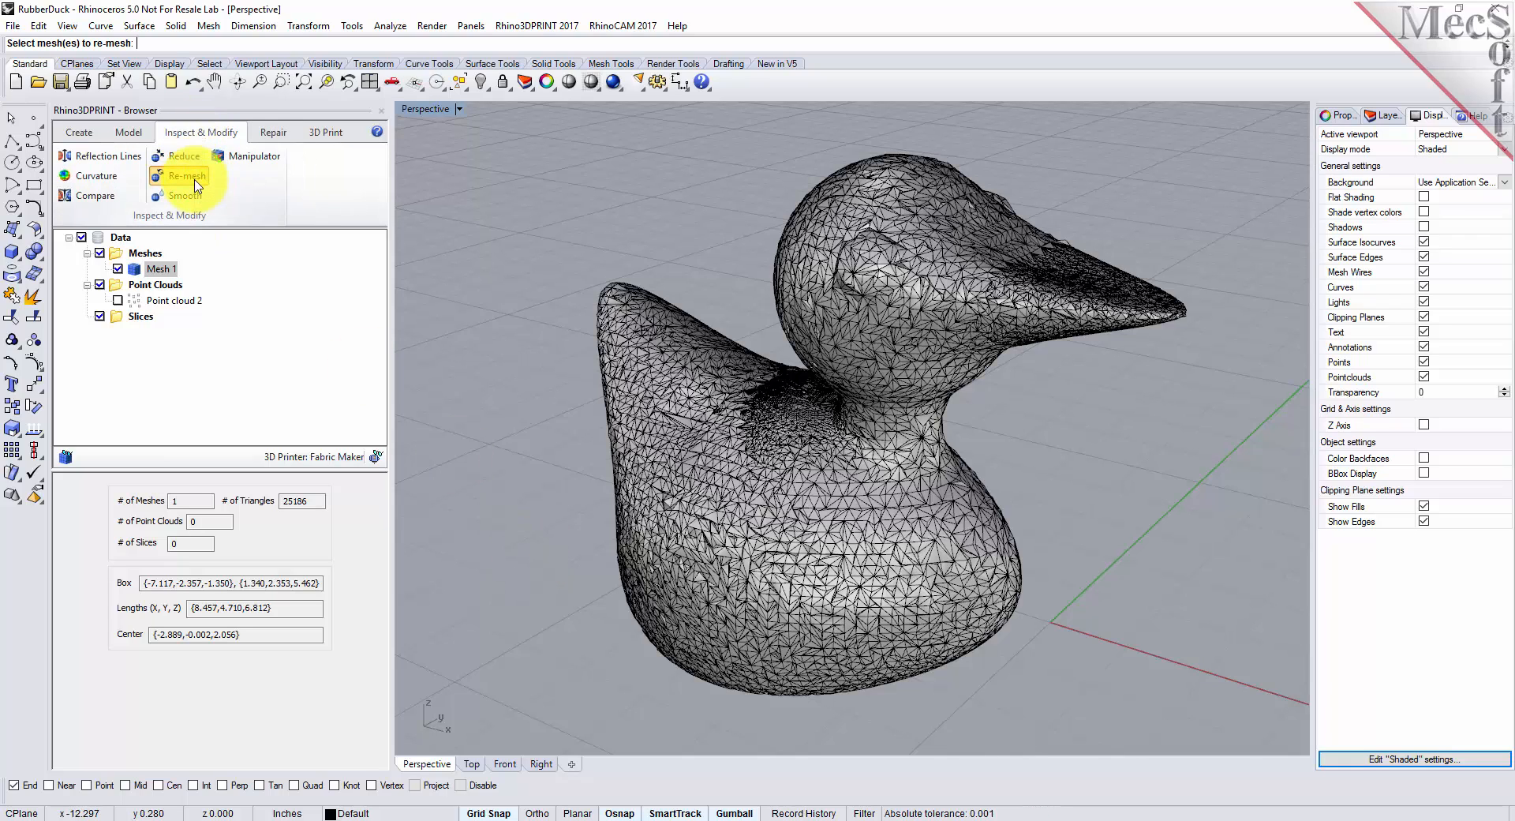
left_click(643, 361)
right_click(548, 366)
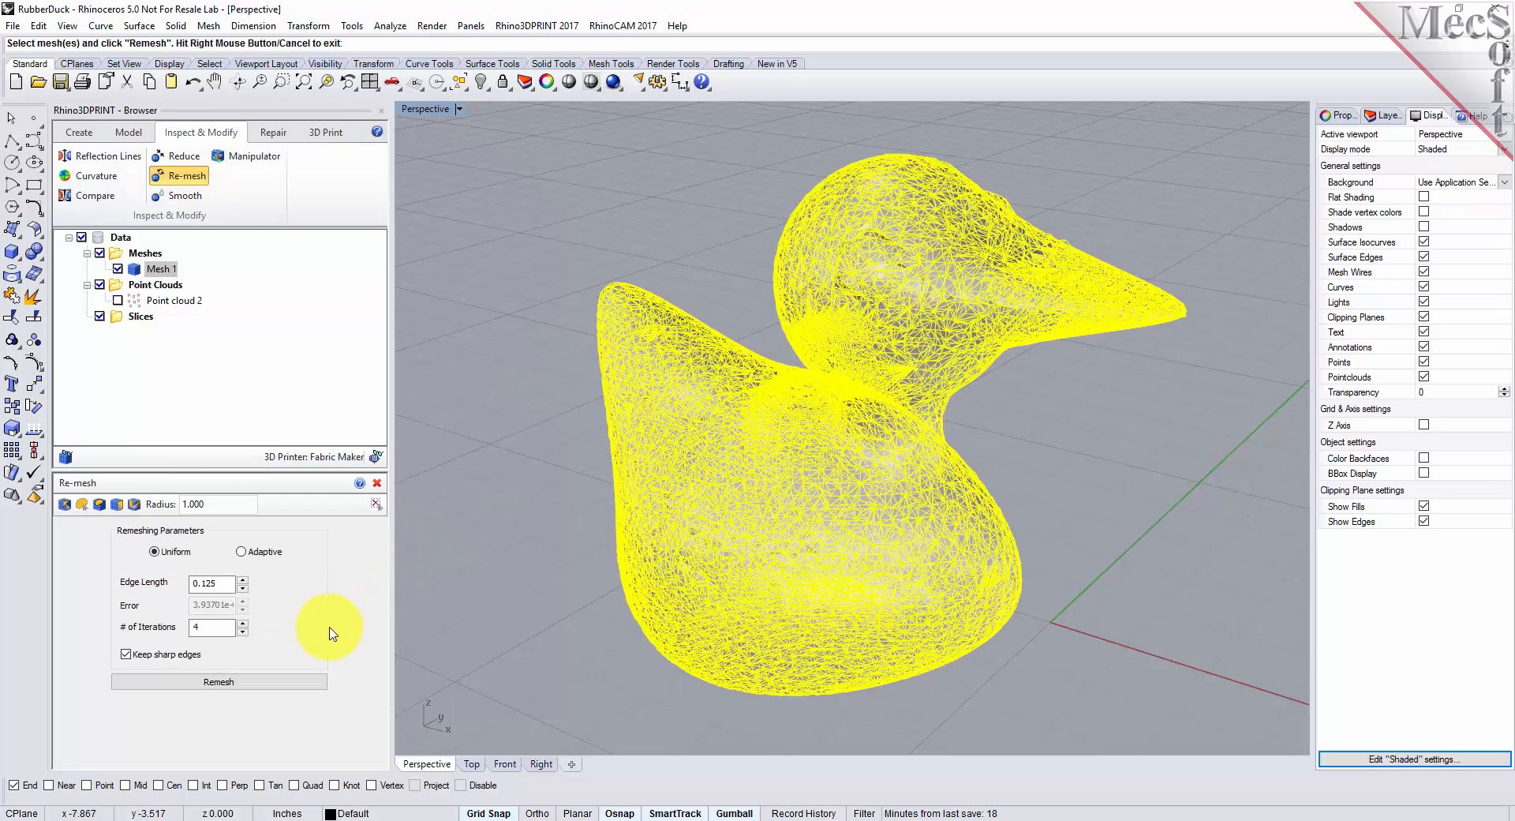
double_click(215, 584)
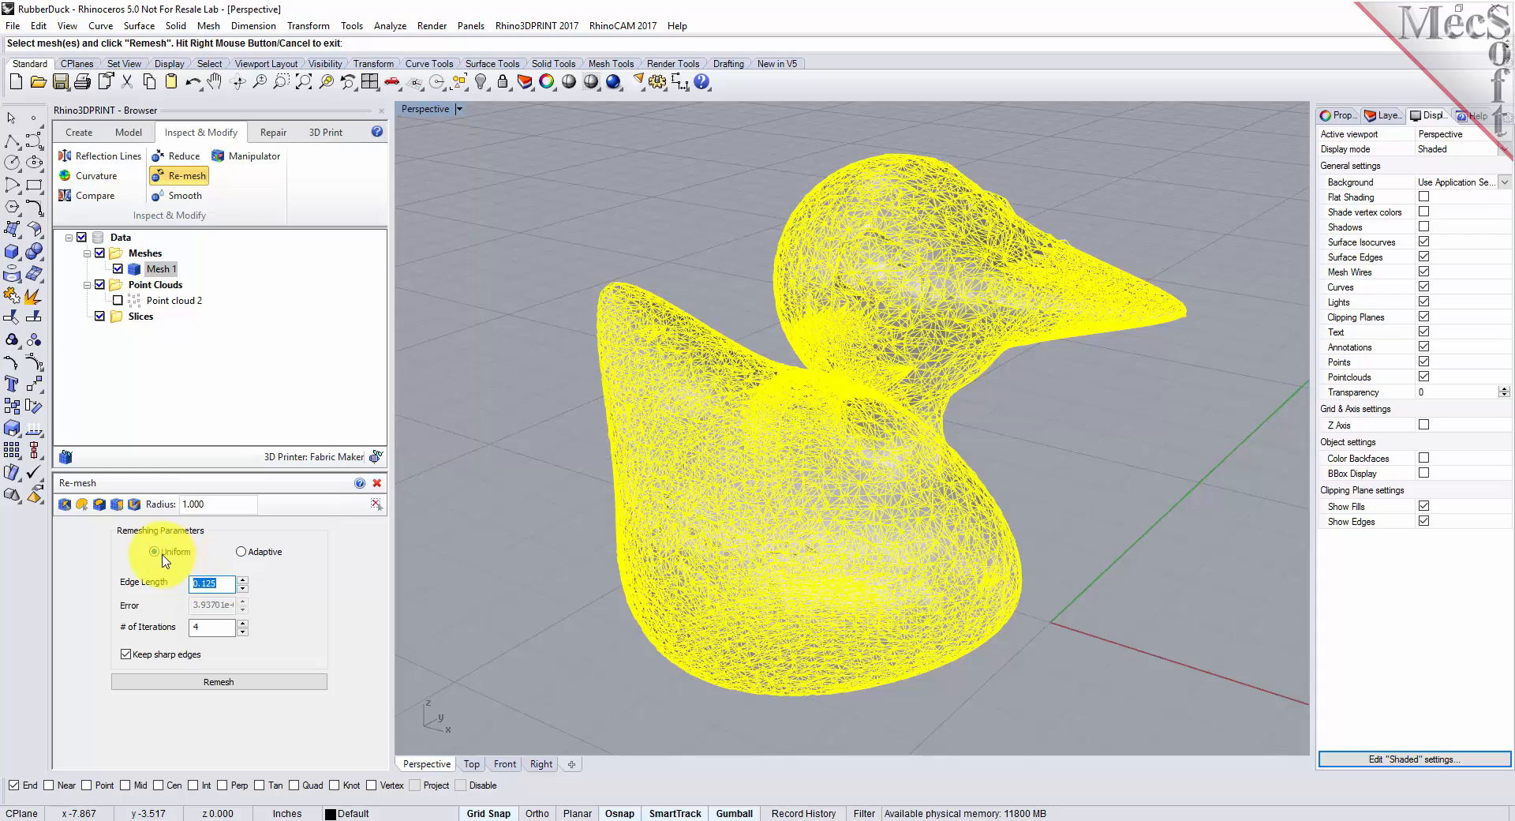
left_click_drag(217, 585, 180, 587)
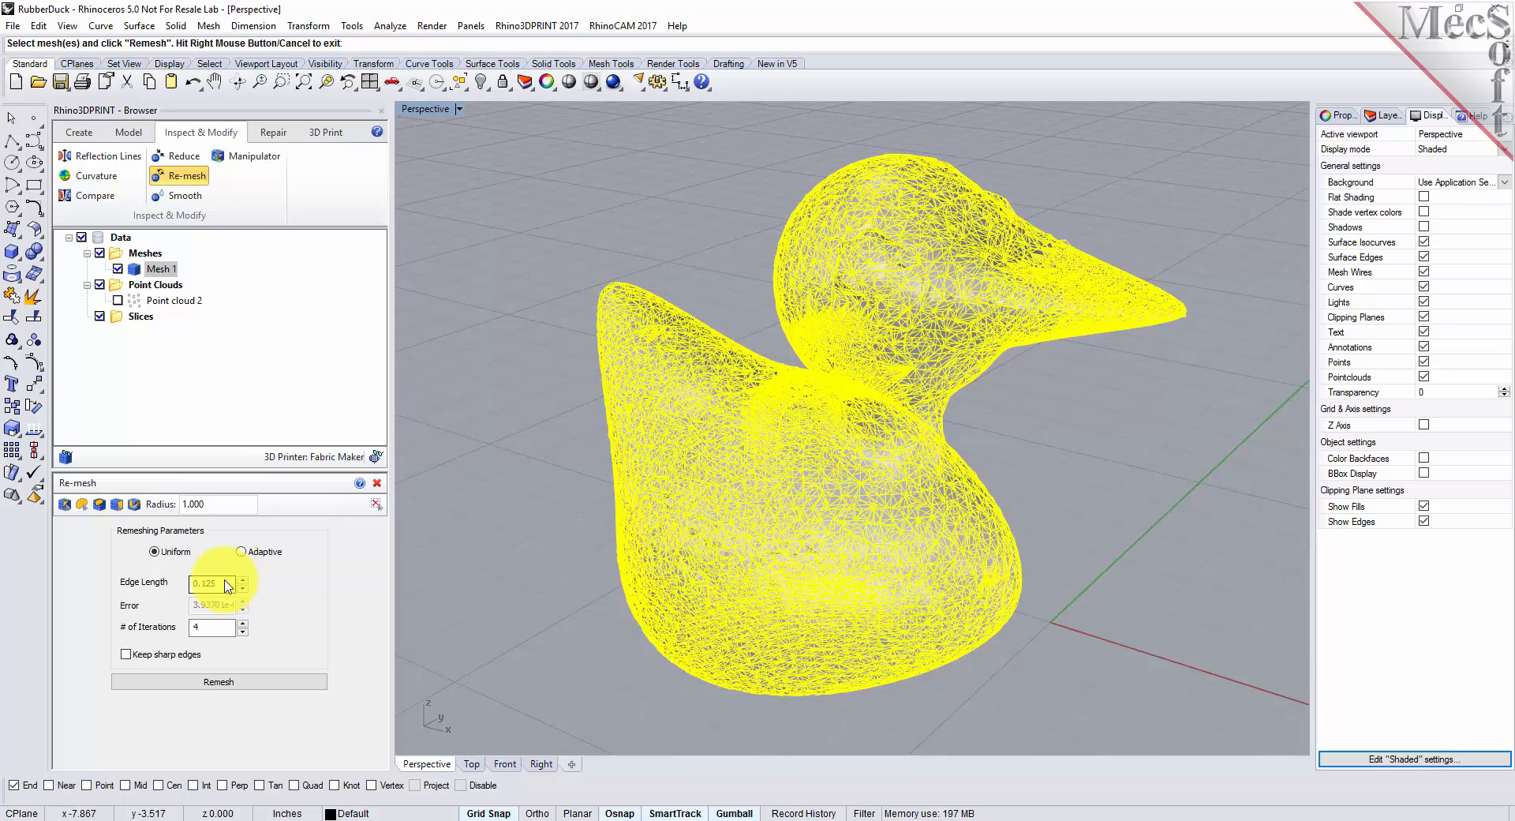
double_click(191, 628)
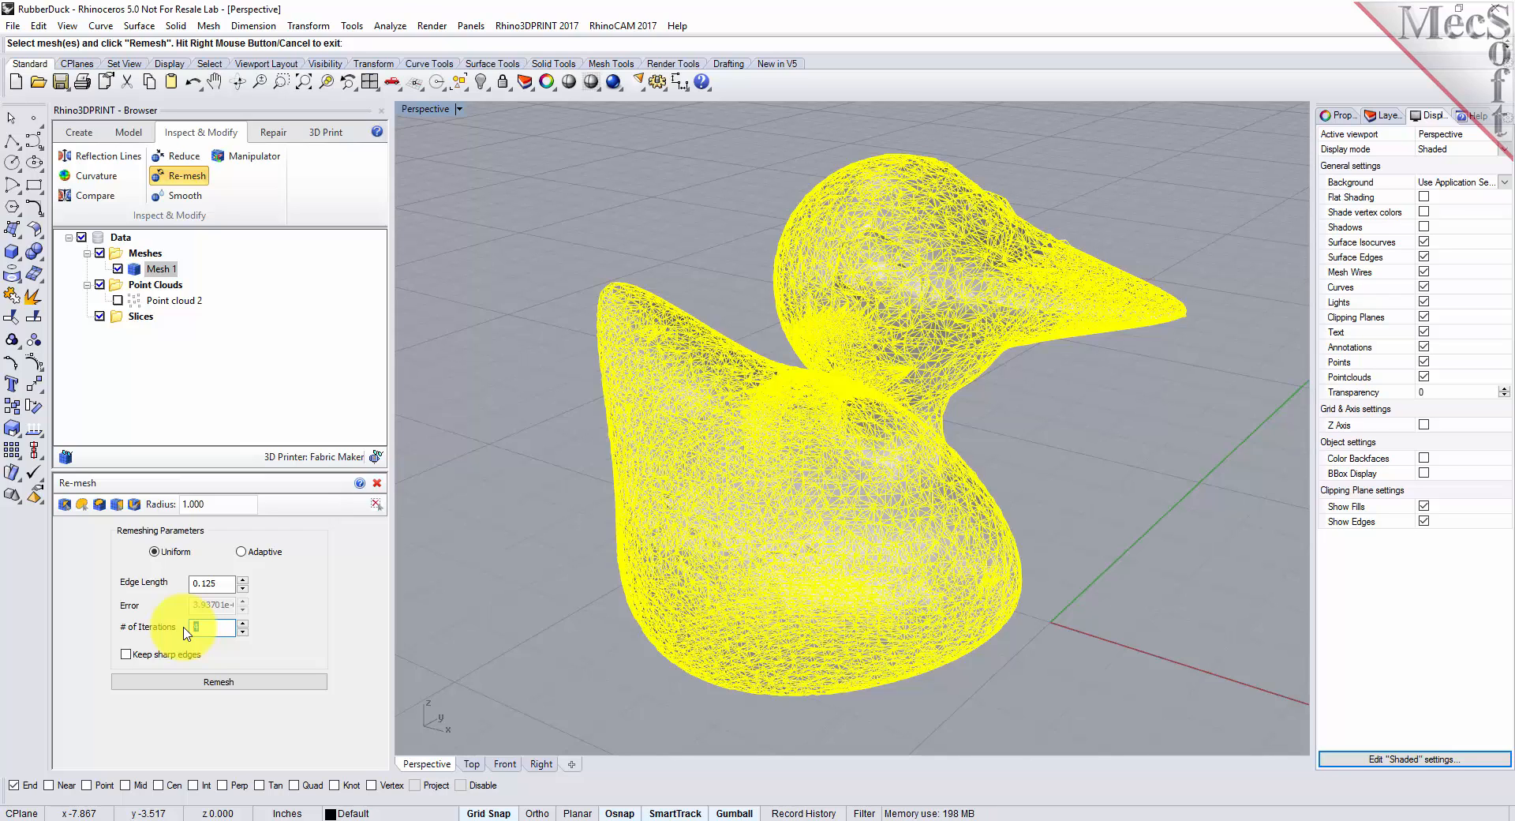
left_click(234, 682)
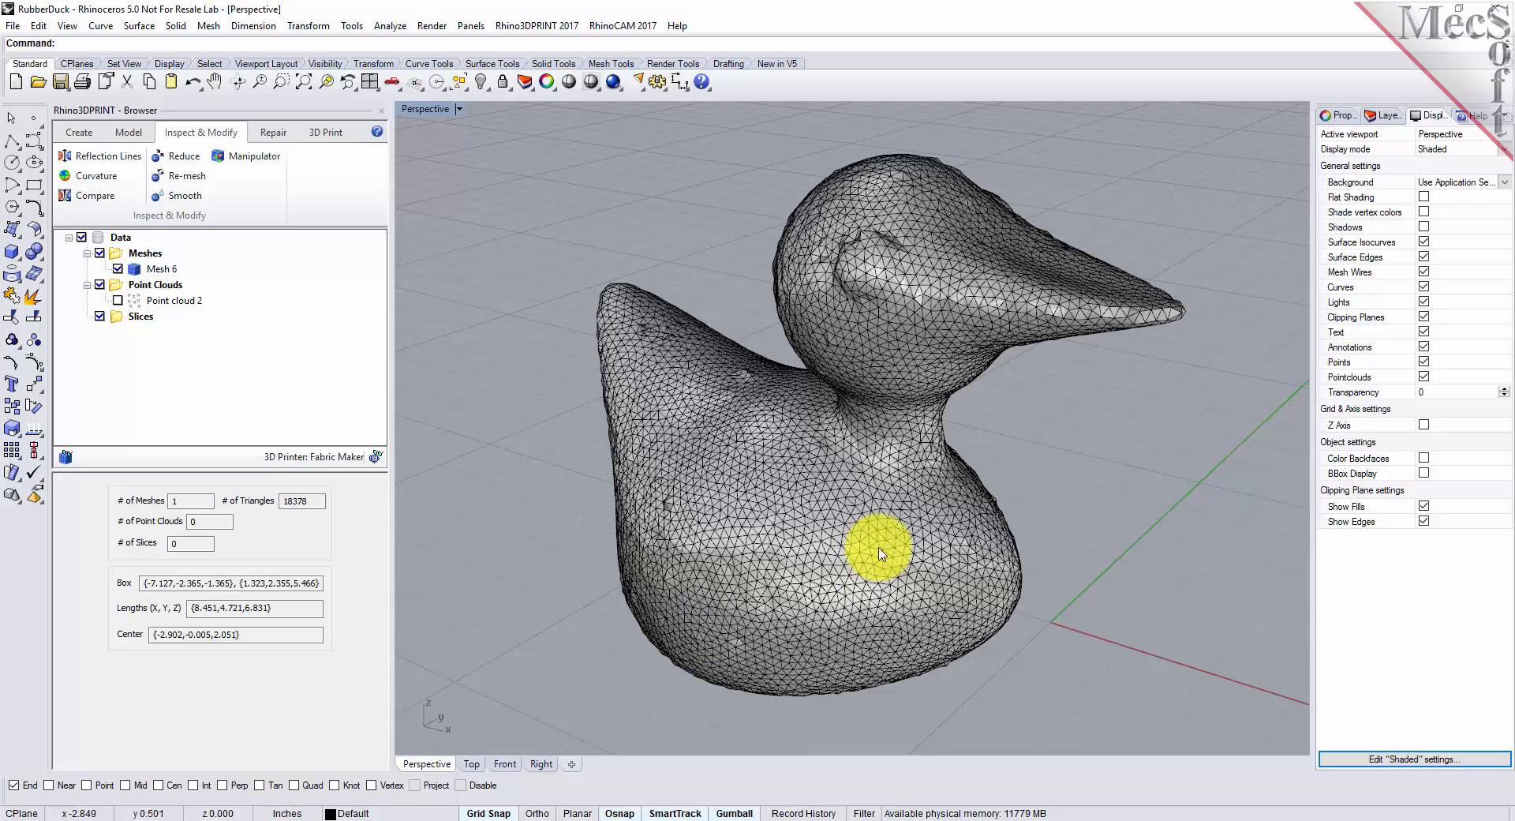
Smooth the re-meshed duck with vertices shifting in both directions, 4 iterations and no constraints.
right_click_drag(1062, 476, 933, 348)
right_click_drag(689, 510, 919, 525)
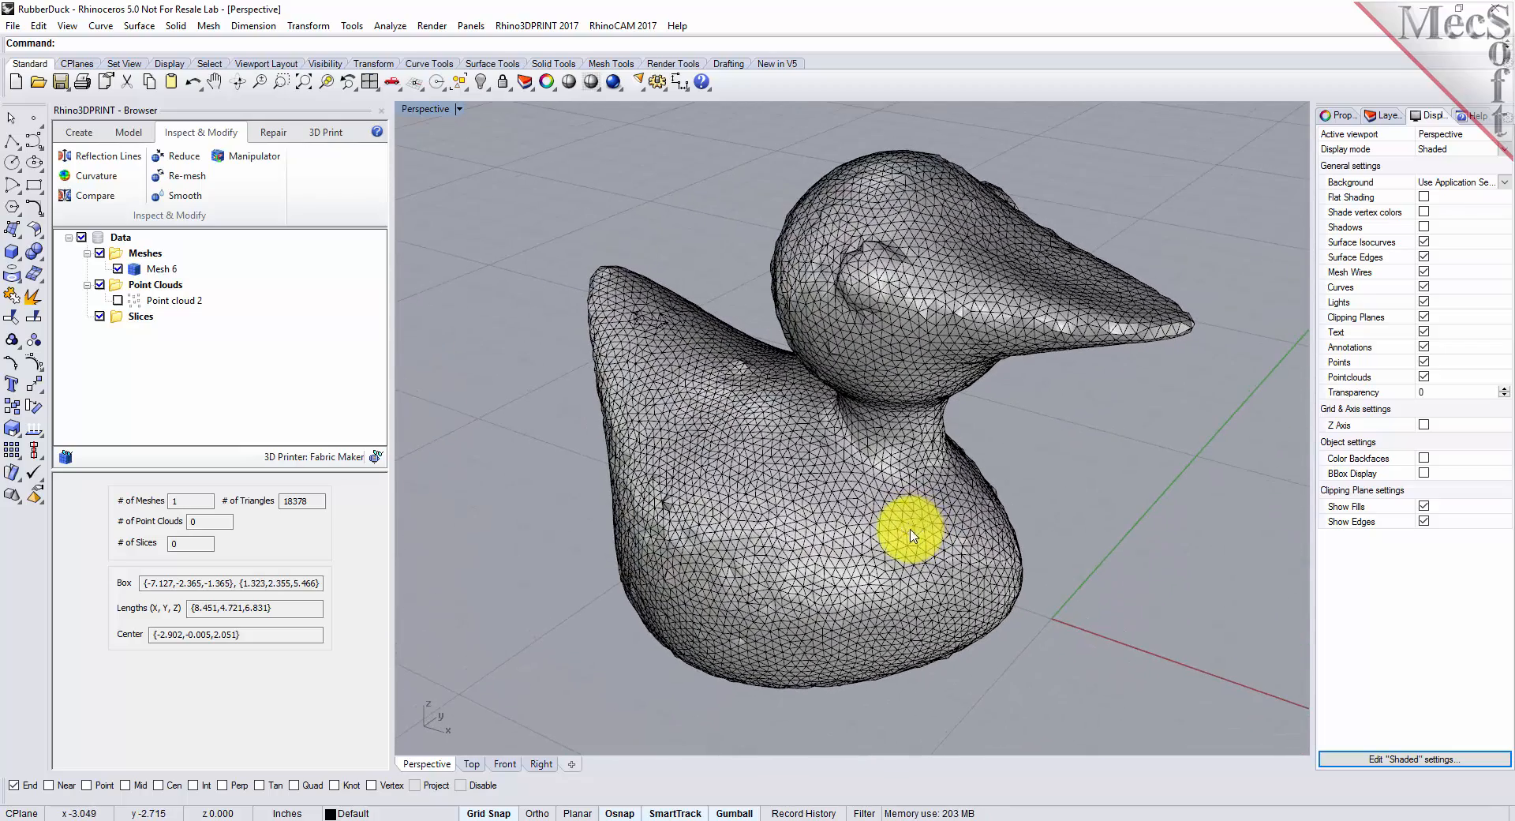
left_click(187, 195)
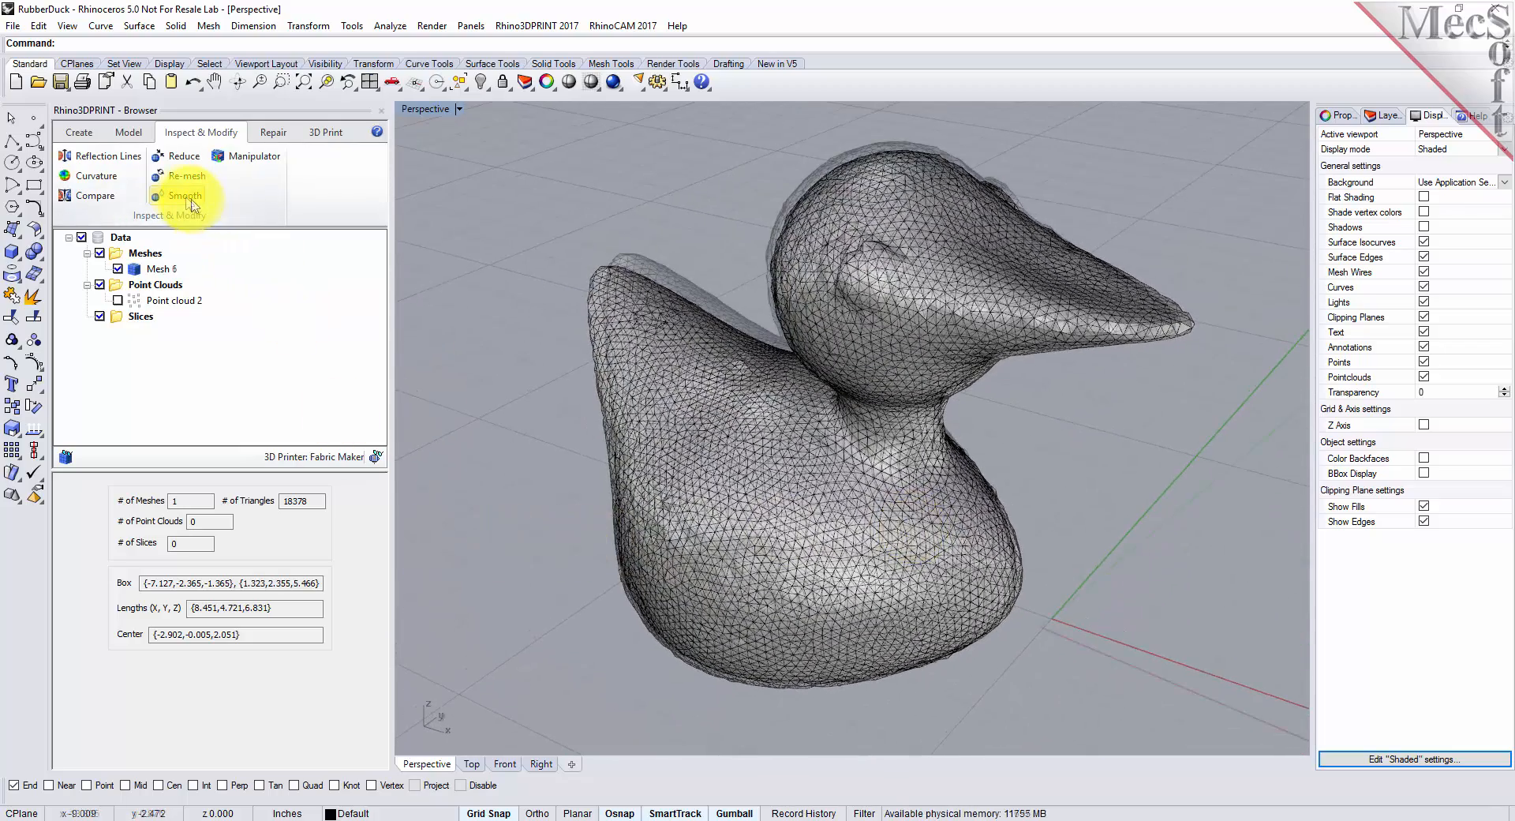
left_click(685, 448)
right_click(521, 430)
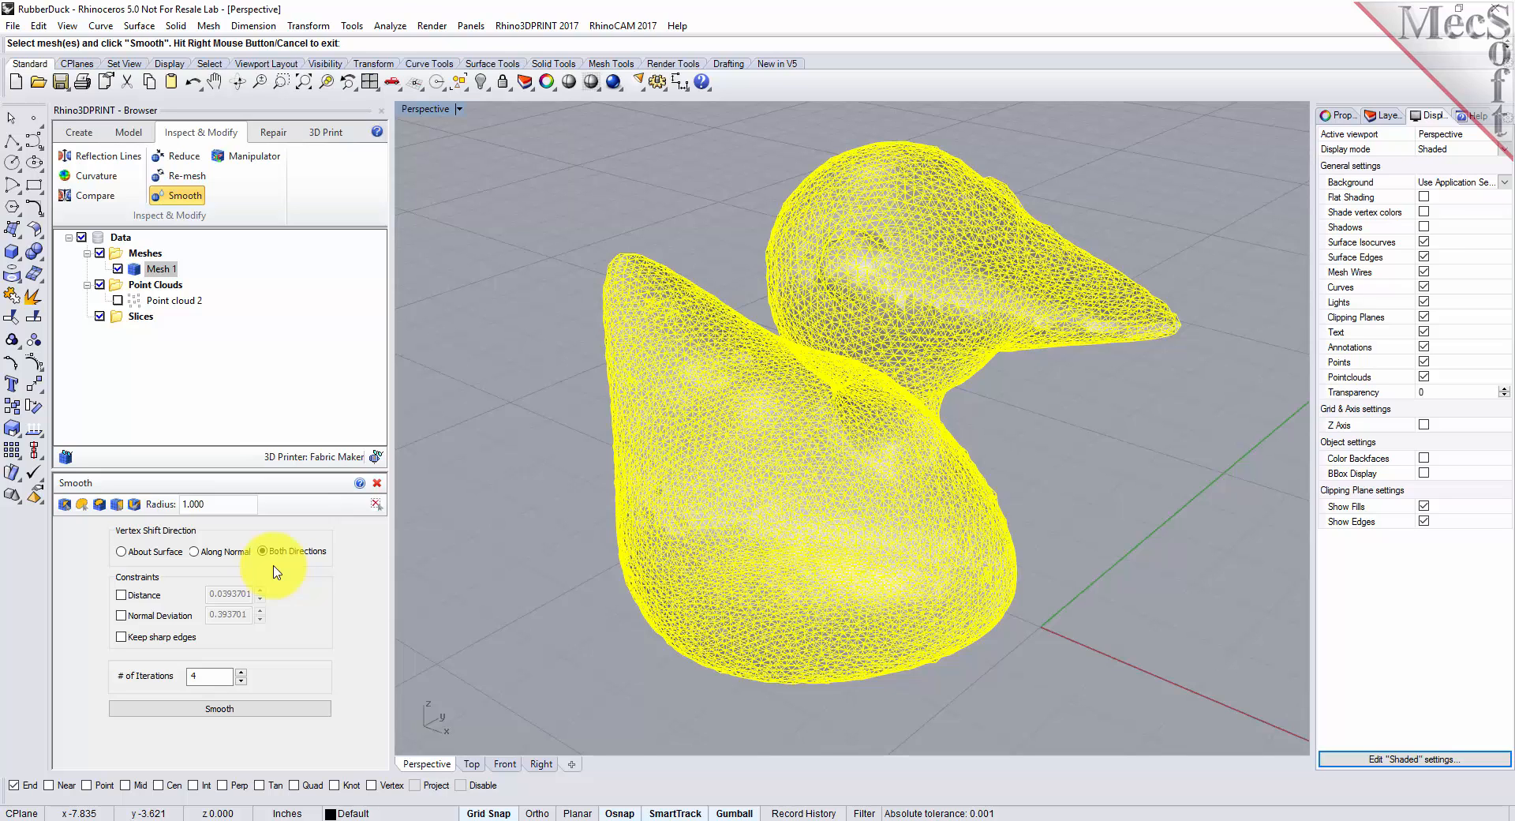
double_click(209, 676)
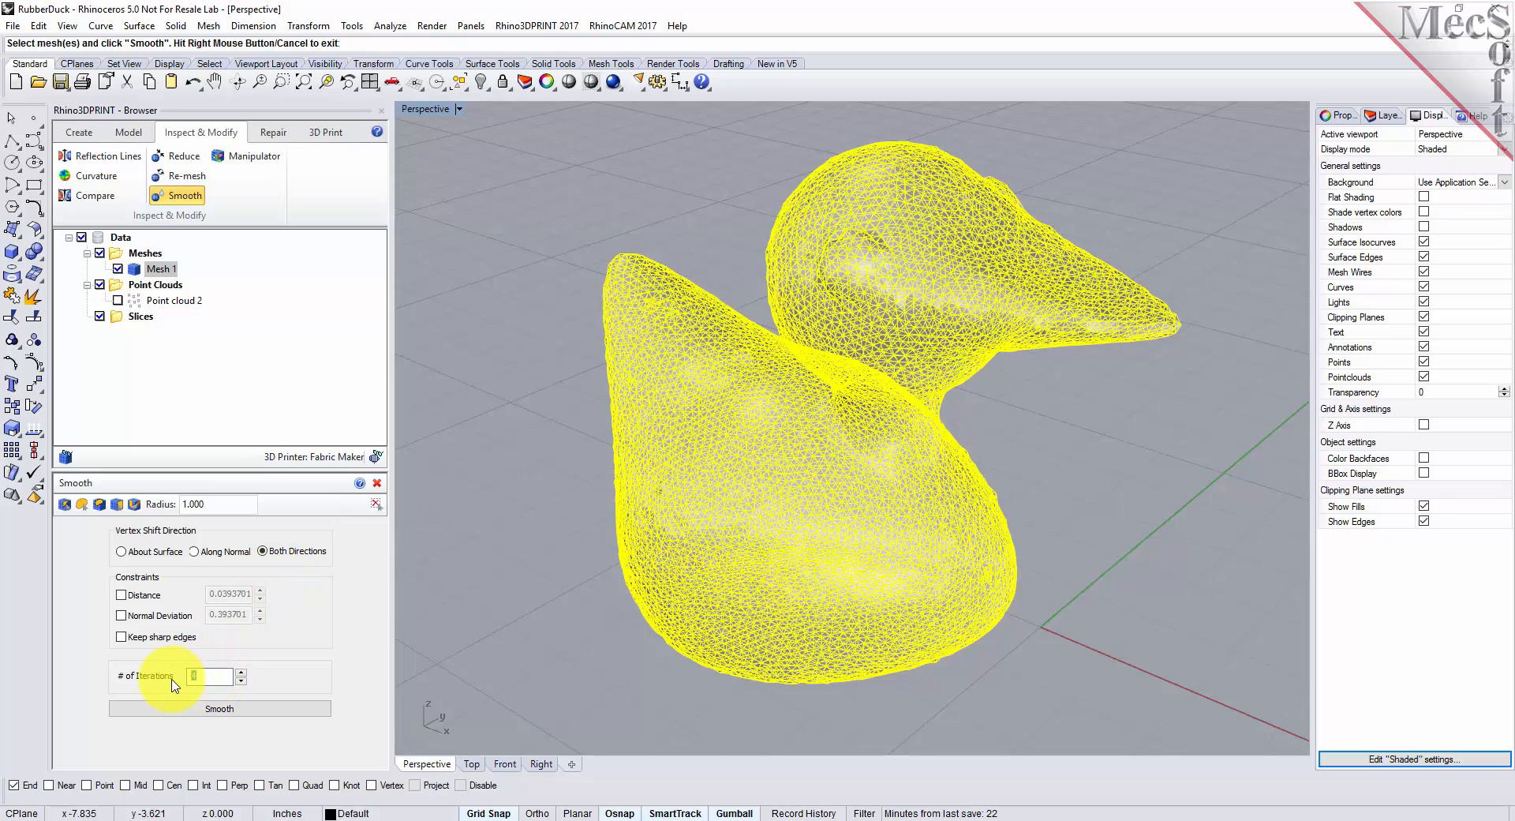
left_click(225, 708)
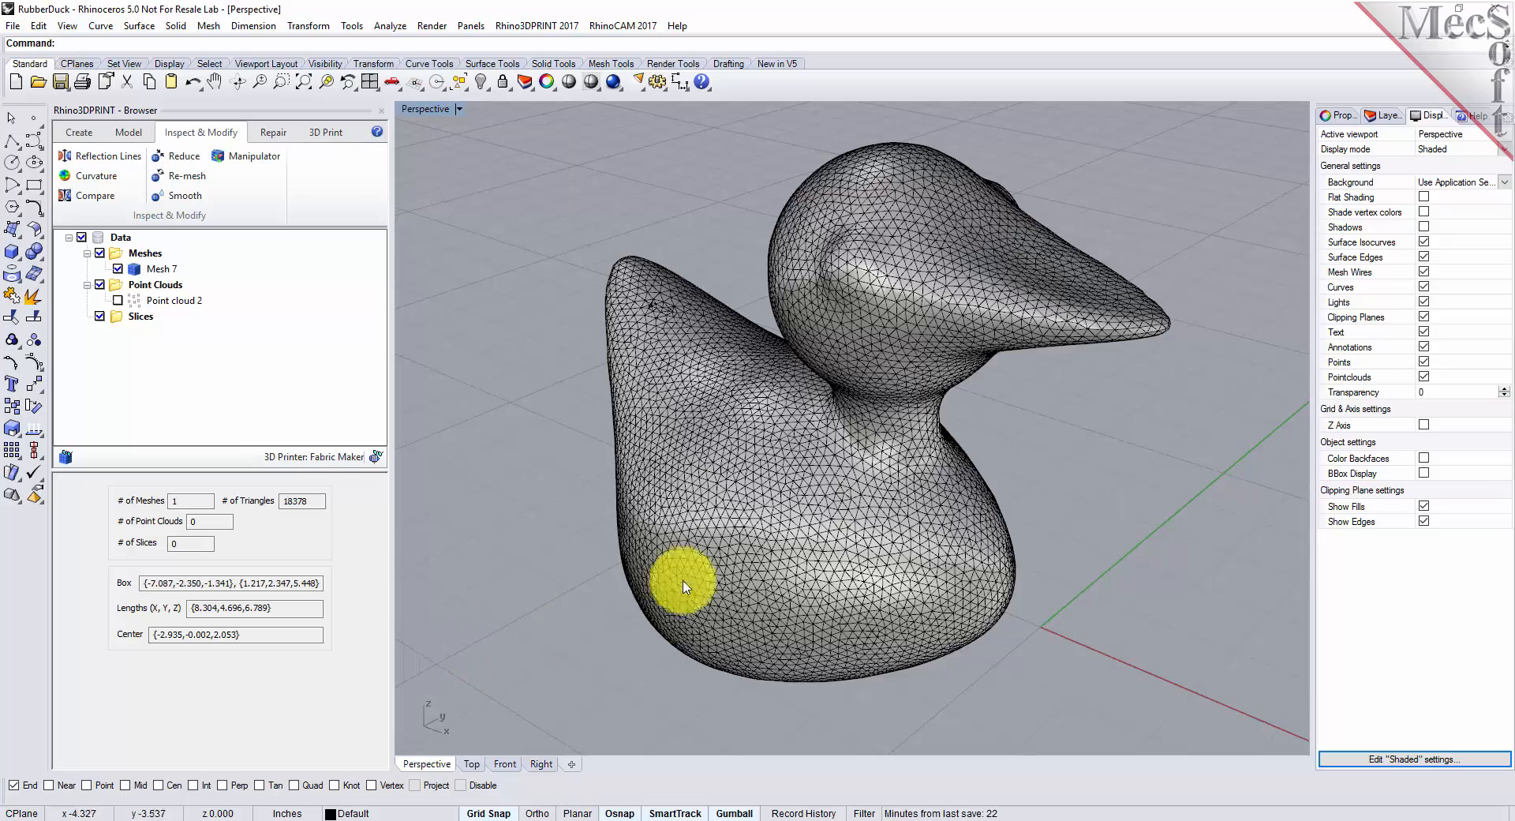
Inspect the smoothed duck's surface with 10 vertical reflection lines of thickness 10, viewing the rendered stripes from another angle.
right_click_drag(1011, 495, 1025, 521)
mouse_move(706, 668)
right_mouse_down()
mouse_move(774, 558)
mouse_move(750, 629)
mouse_move(729, 605)
mouse_move(703, 642)
right_mouse_up()
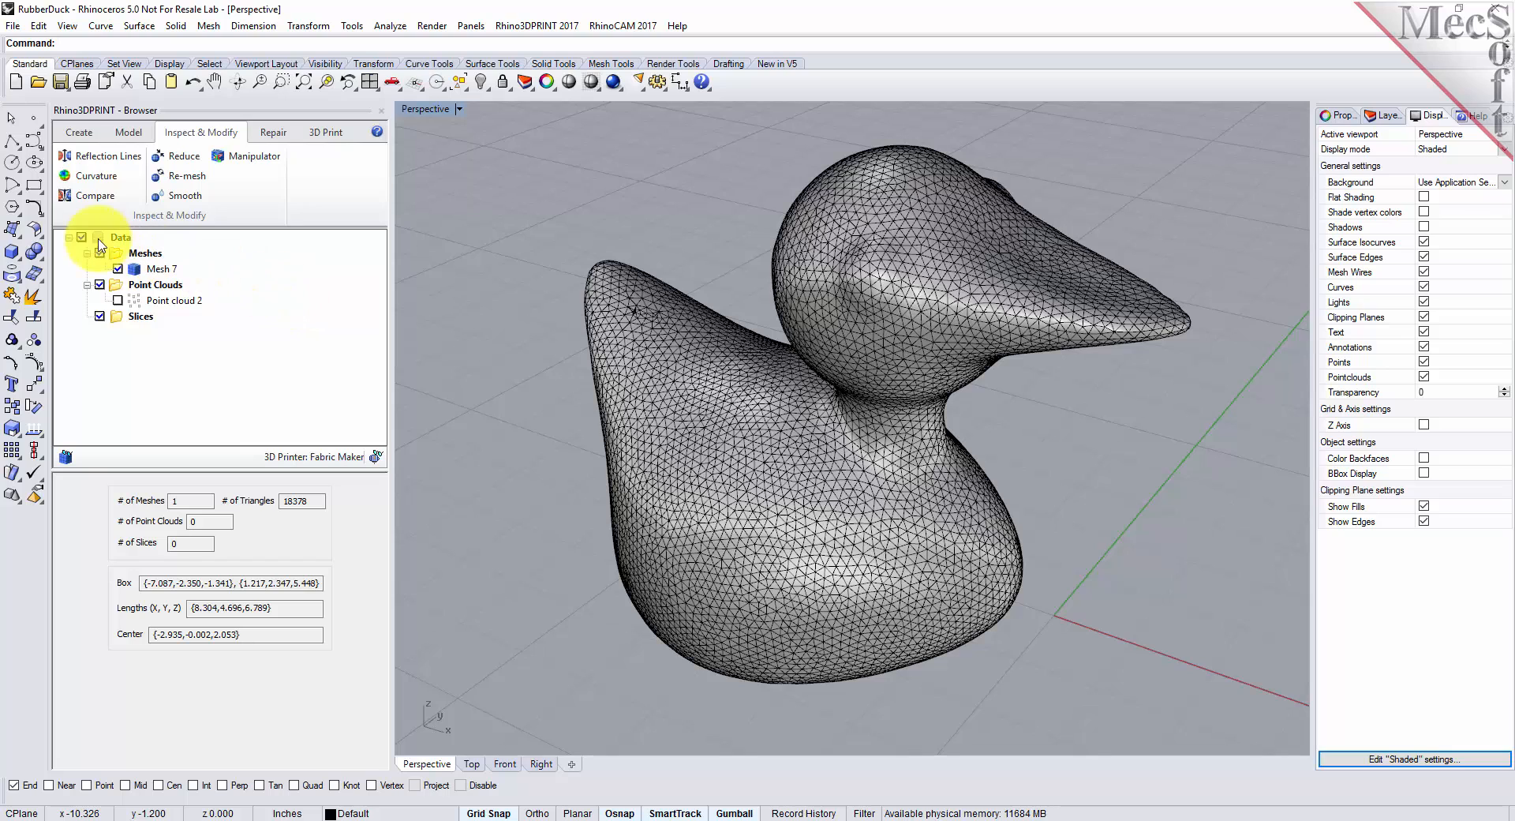
left_click(116, 162)
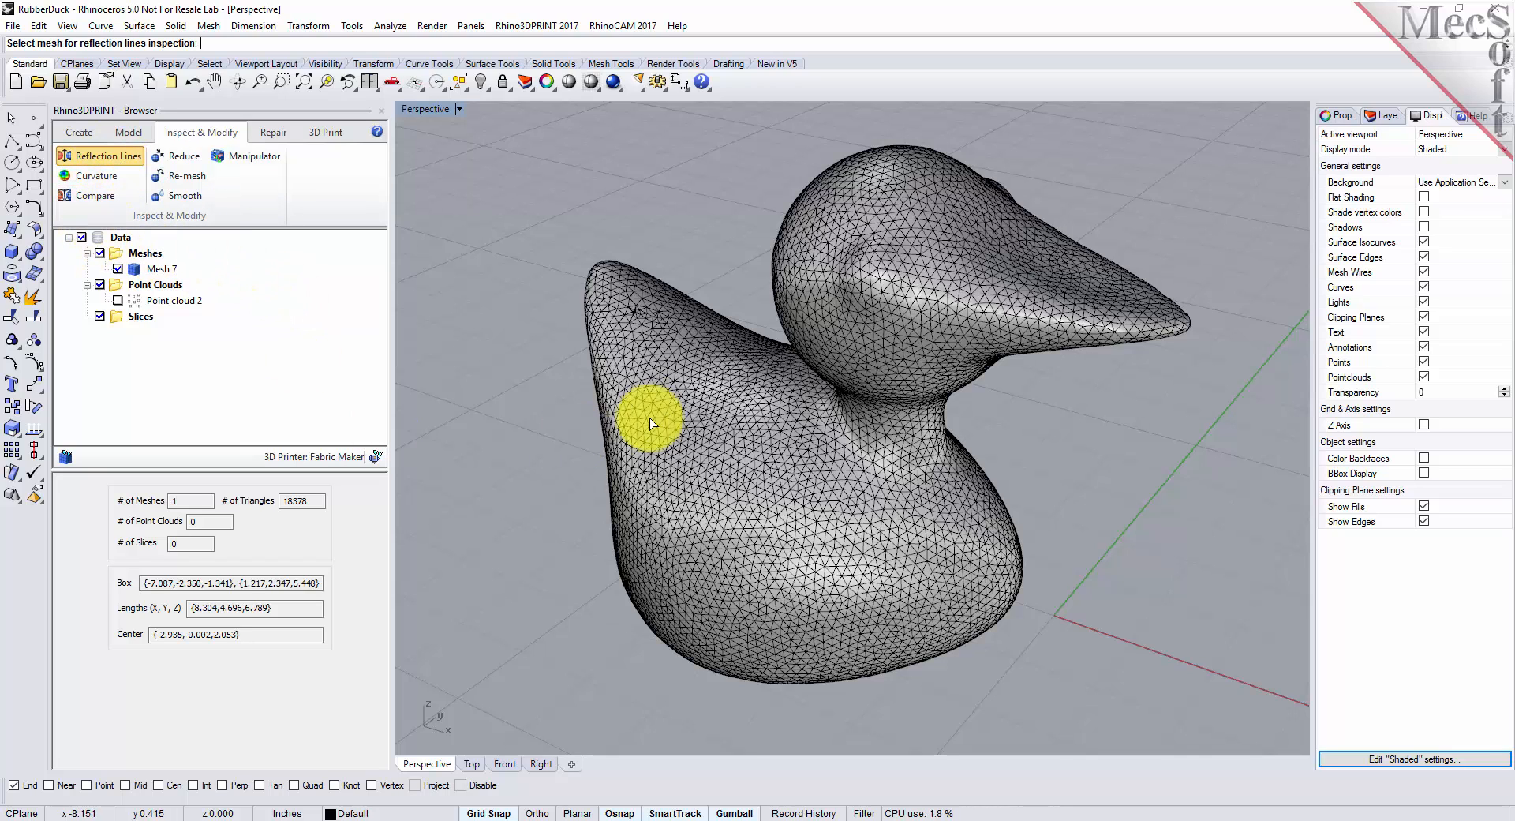
left_click(631, 417)
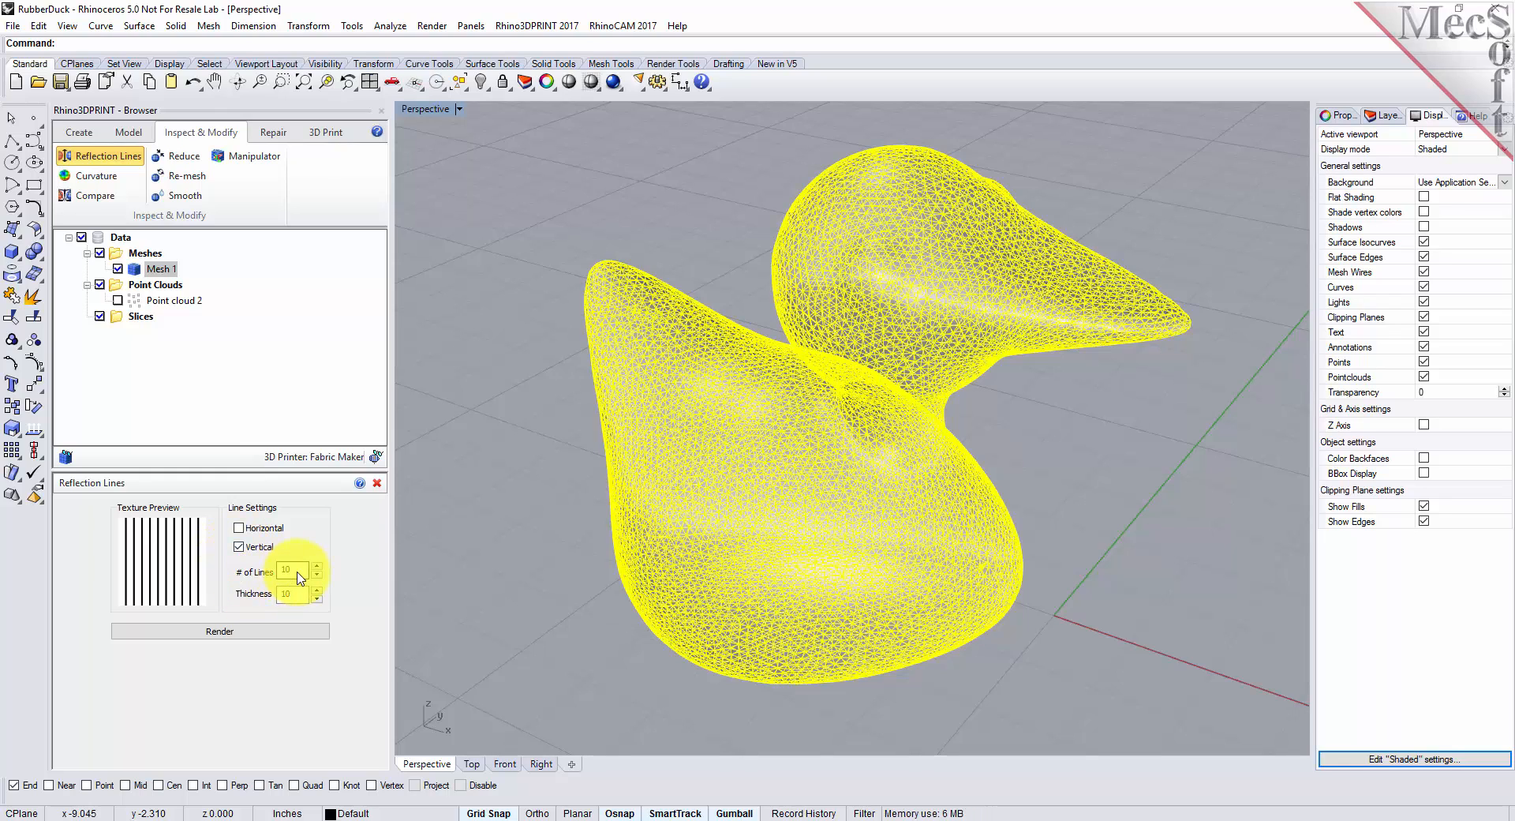
left_click(254, 636)
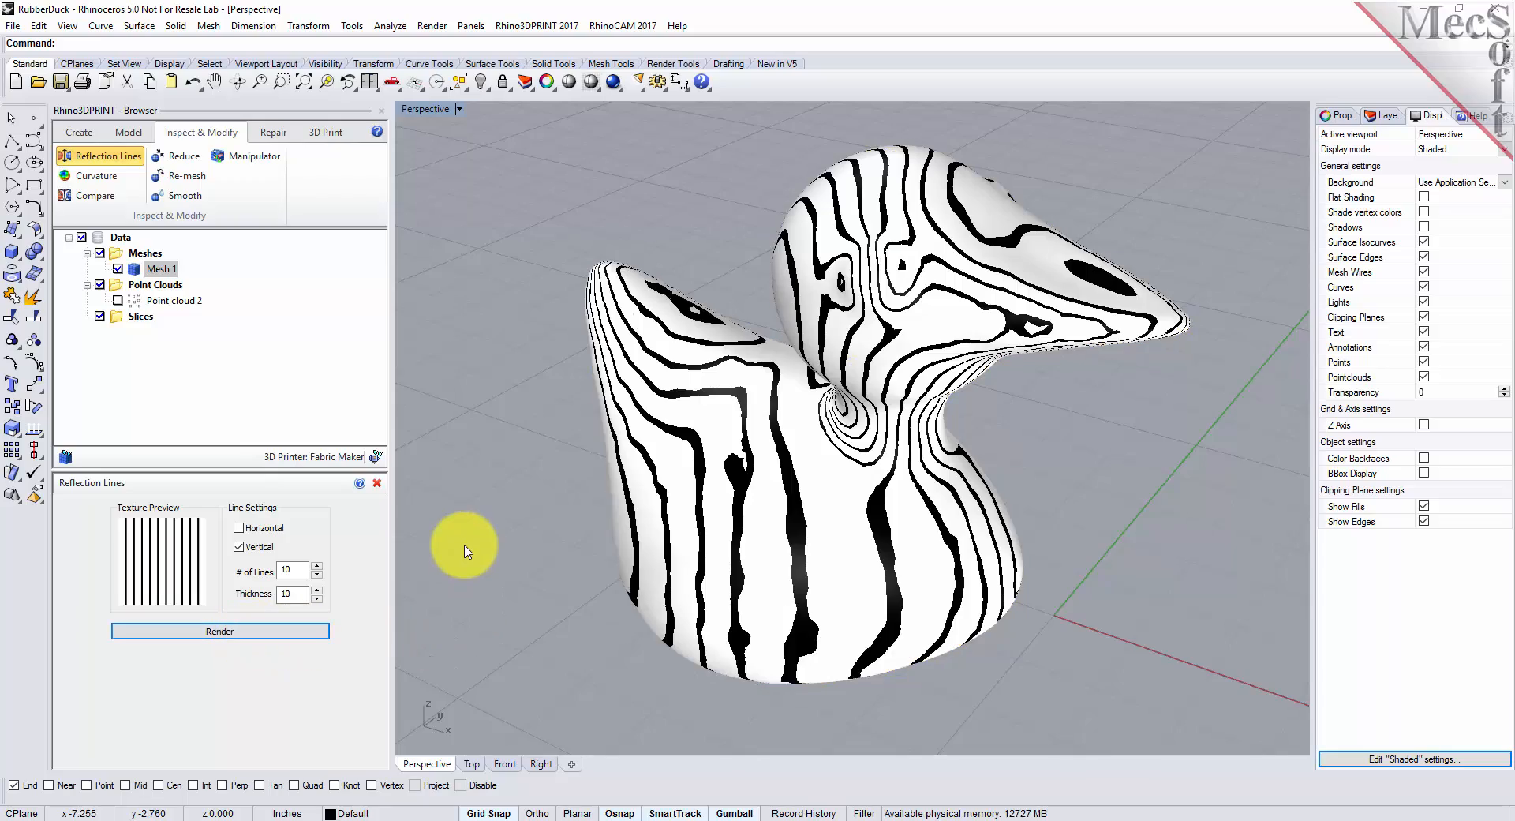
right_click_drag(760, 572, 920, 564)
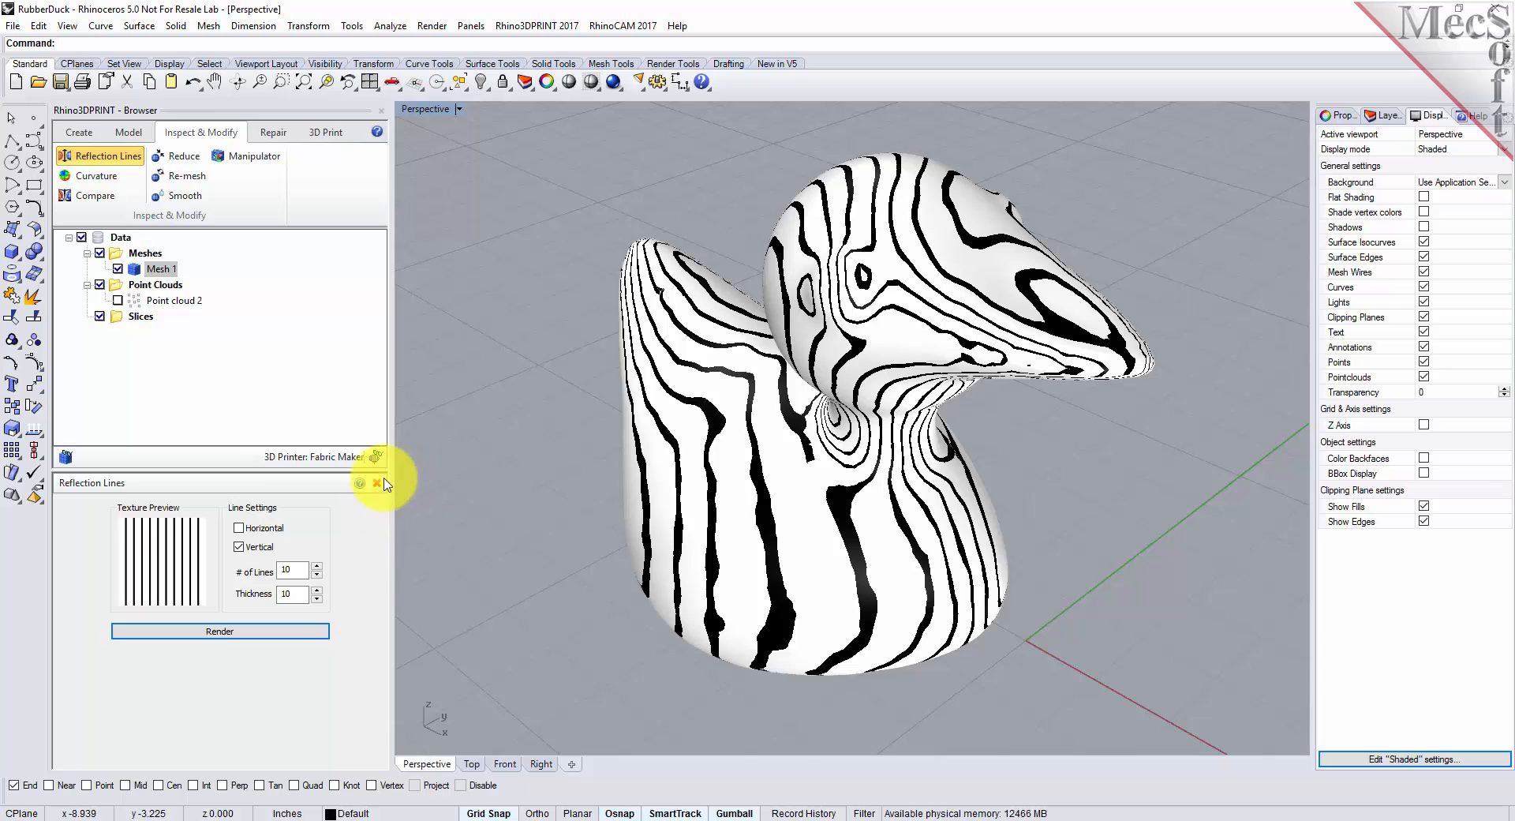
Close the reflection lines, analyze the duck mesh's mean curvature from a slightly different angle, and leave the analysis with the mesh deselected.
left_click(377, 482)
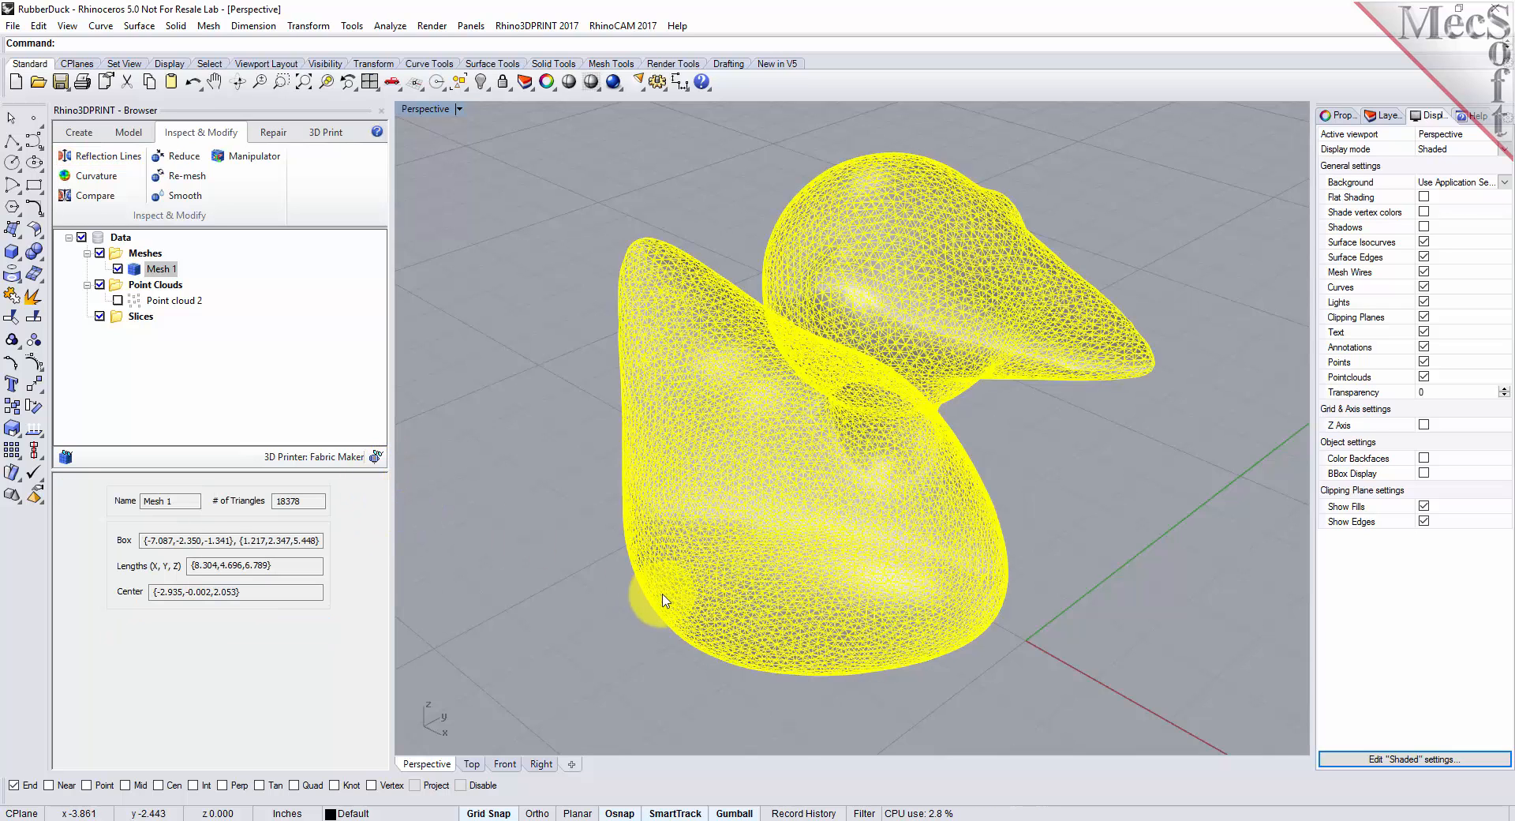
left_click(98, 176)
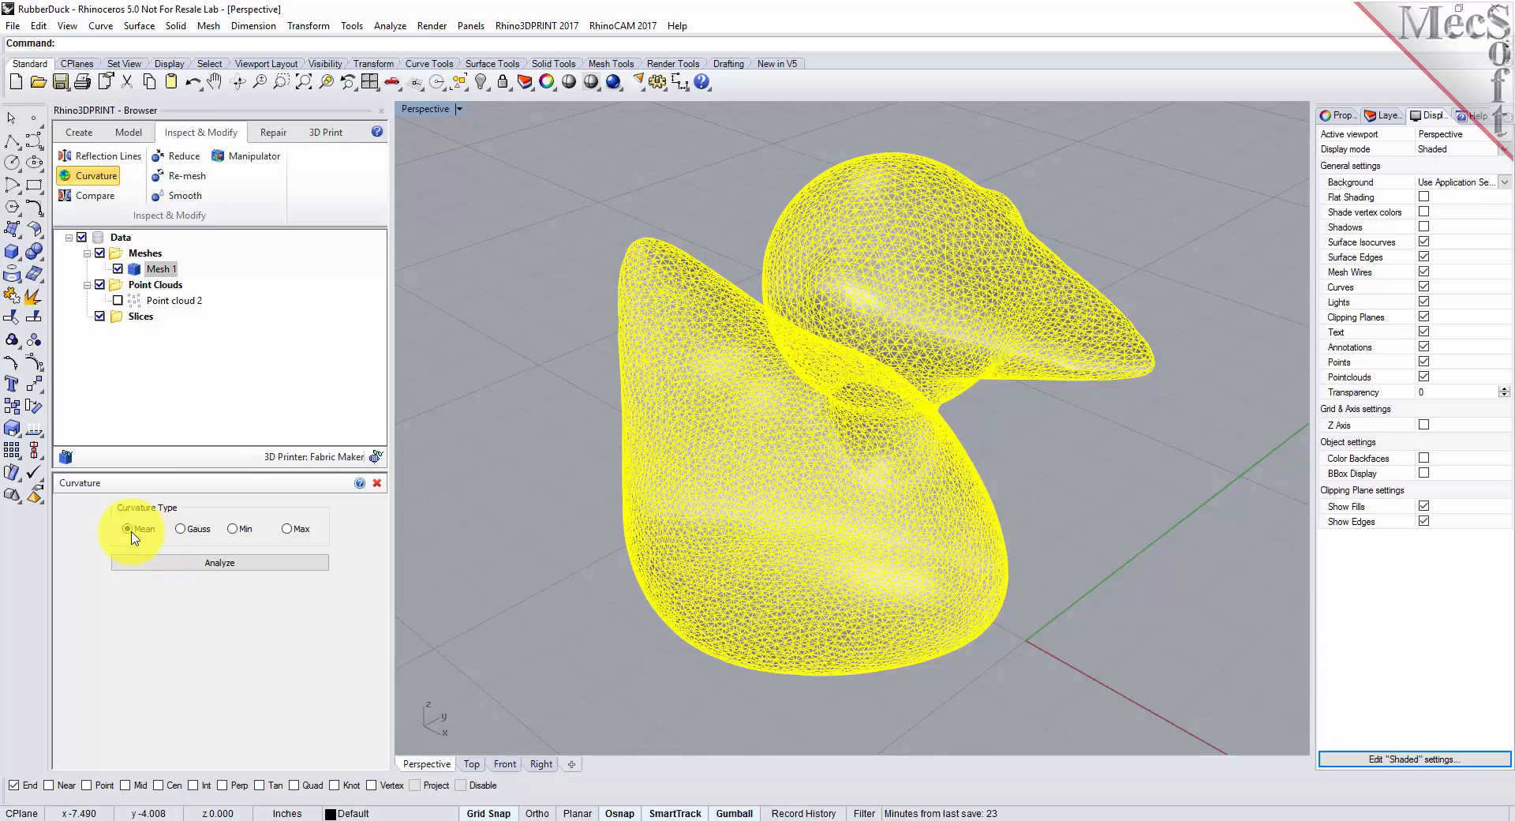
left_click(236, 562)
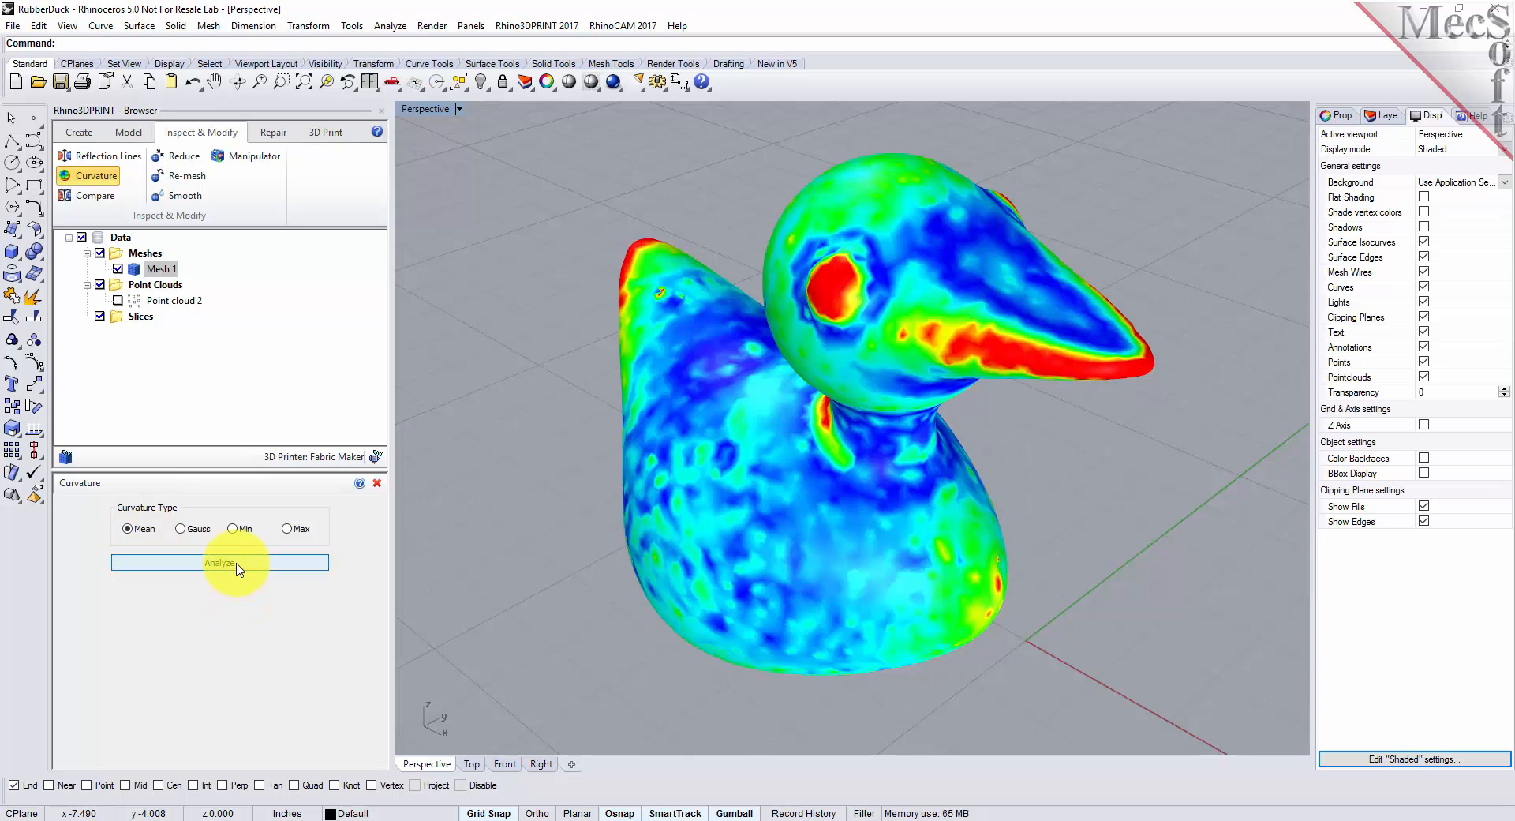
mouse_move(1024, 543)
right_mouse_down()
mouse_move(734, 546)
mouse_move(602, 423)
mouse_move(805, 304)
mouse_move(805, 500)
mouse_move(976, 592)
mouse_move(1069, 584)
mouse_move(1045, 551)
mouse_move(1018, 547)
right_mouse_up()
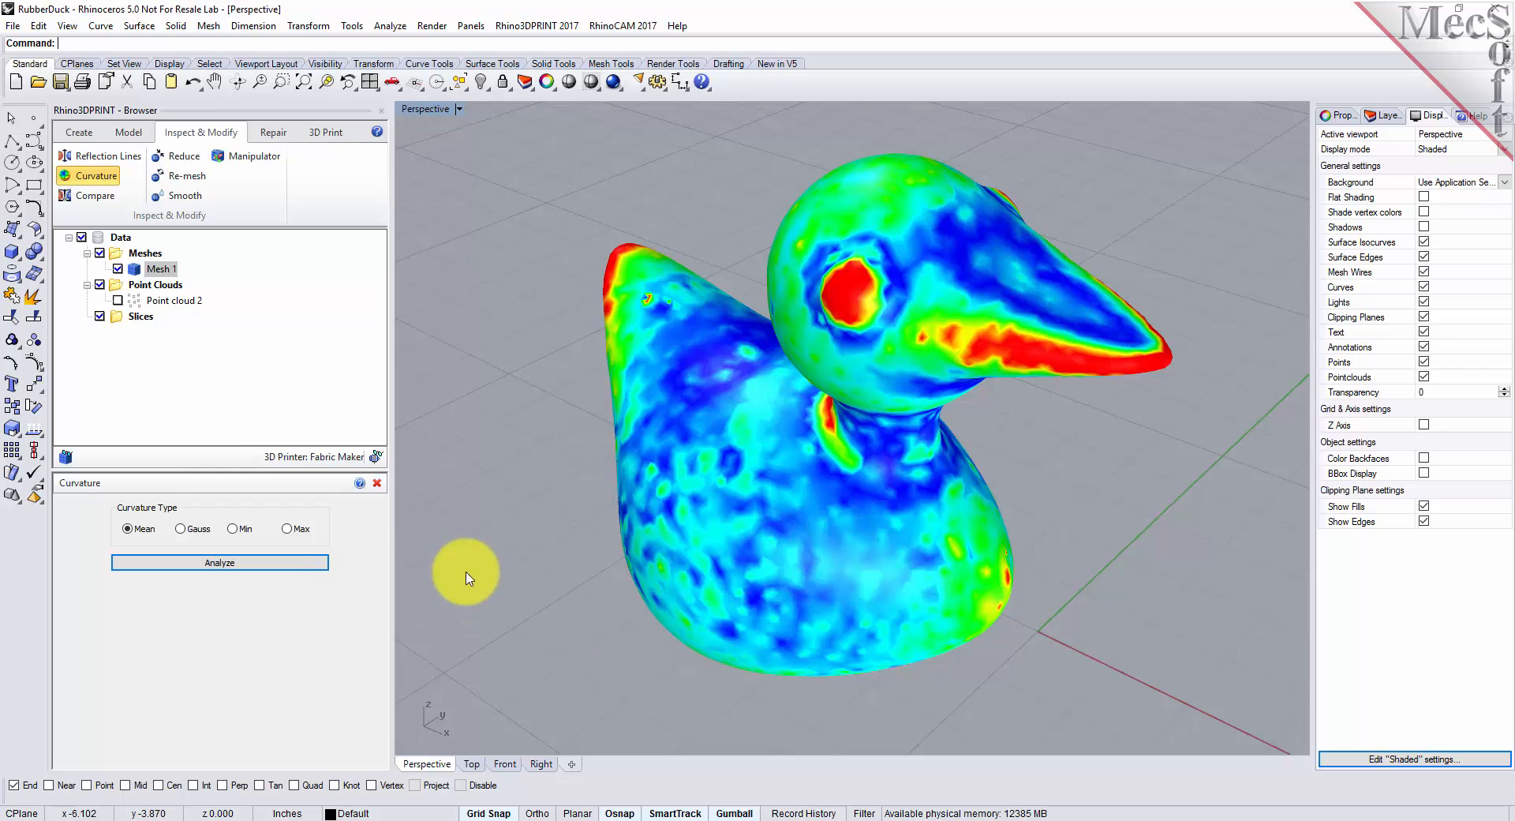
left_click(378, 482)
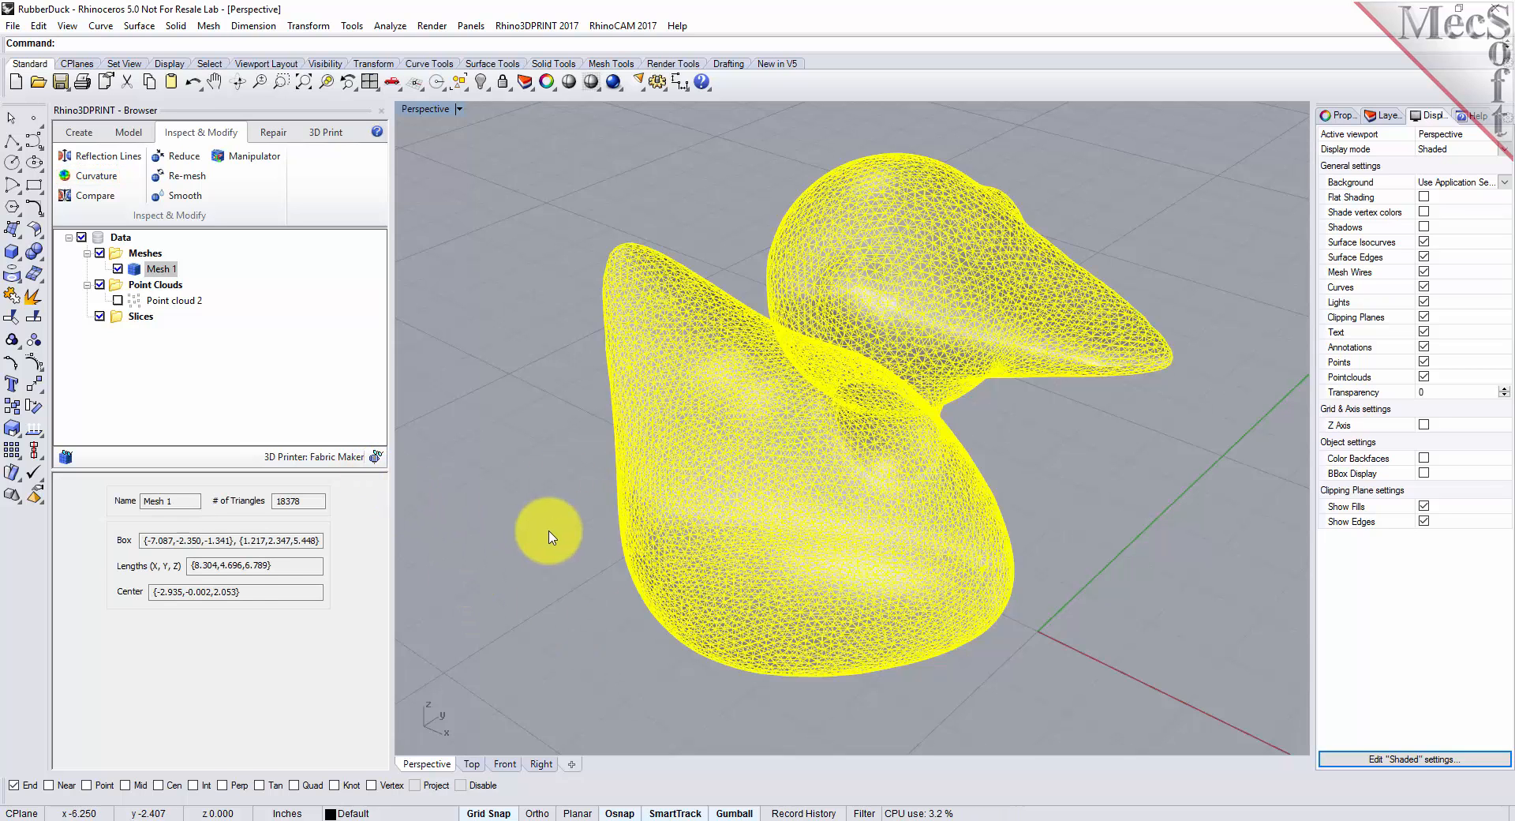
left_click(557, 532)
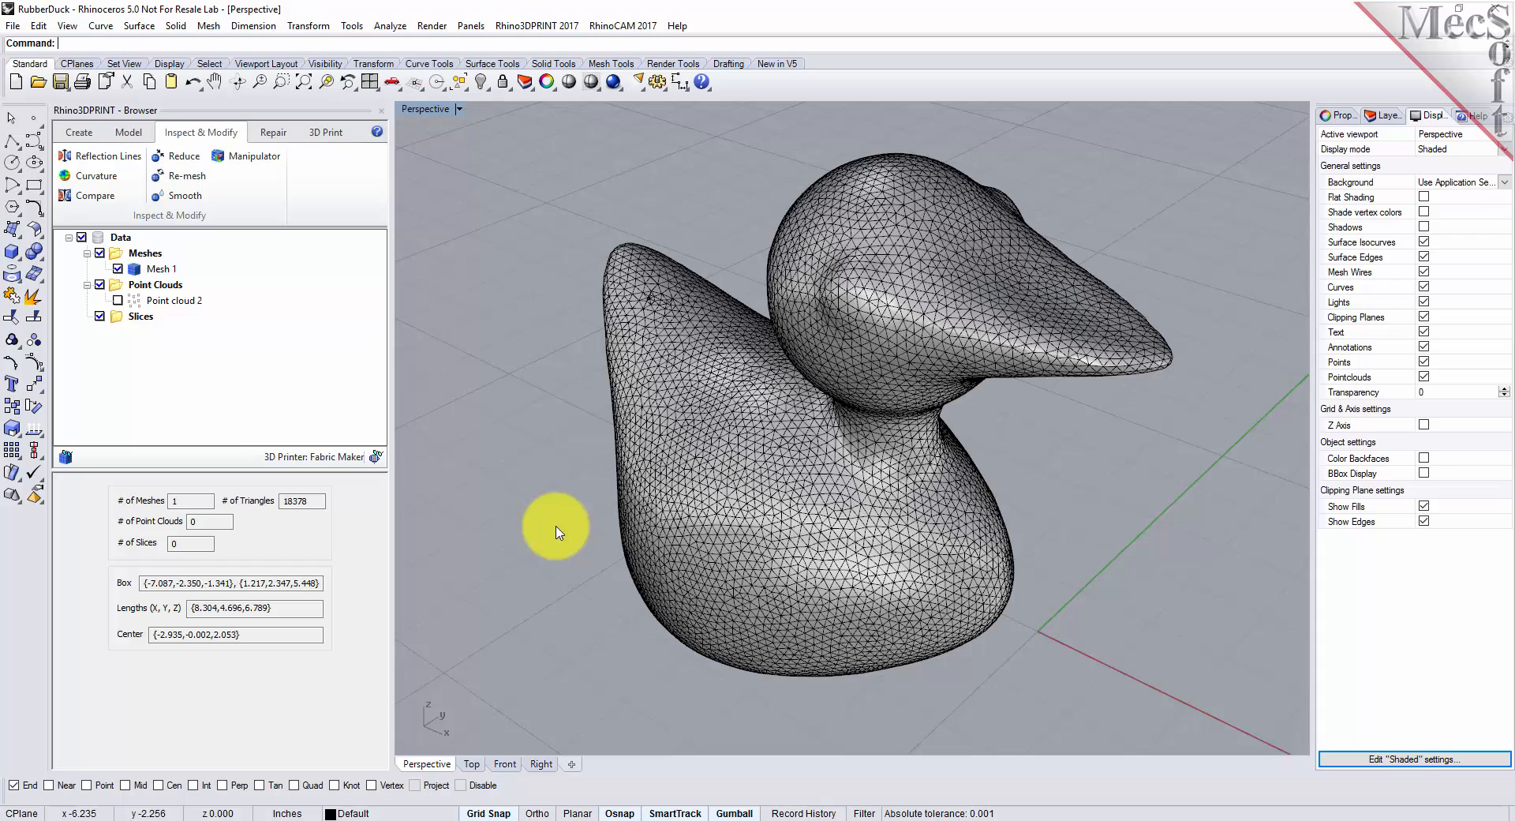
Slice the duck mesh with a distance of 0.1 between slices.
left_click(139, 141)
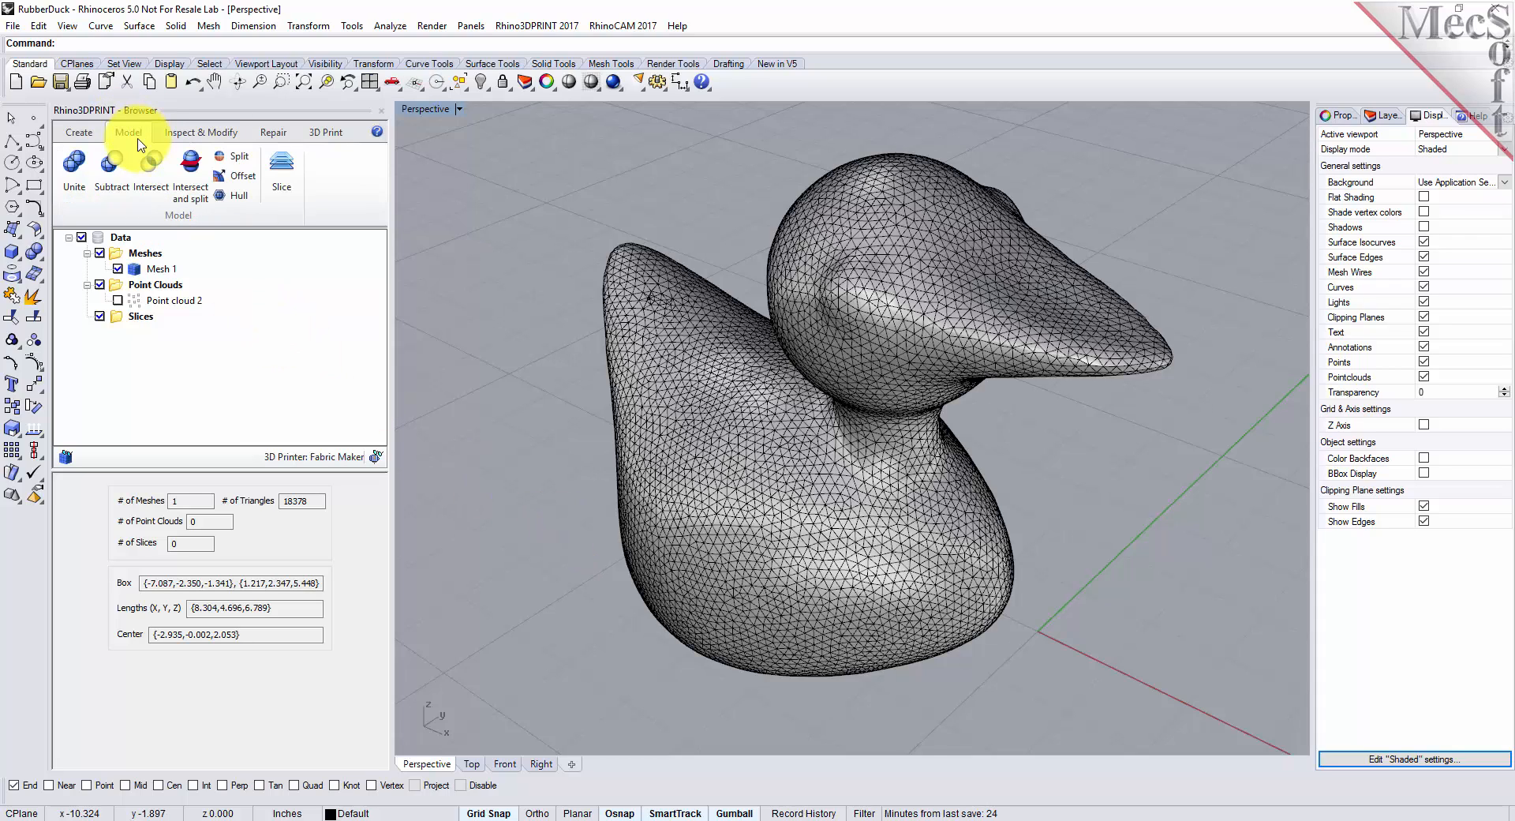
left_click(282, 172)
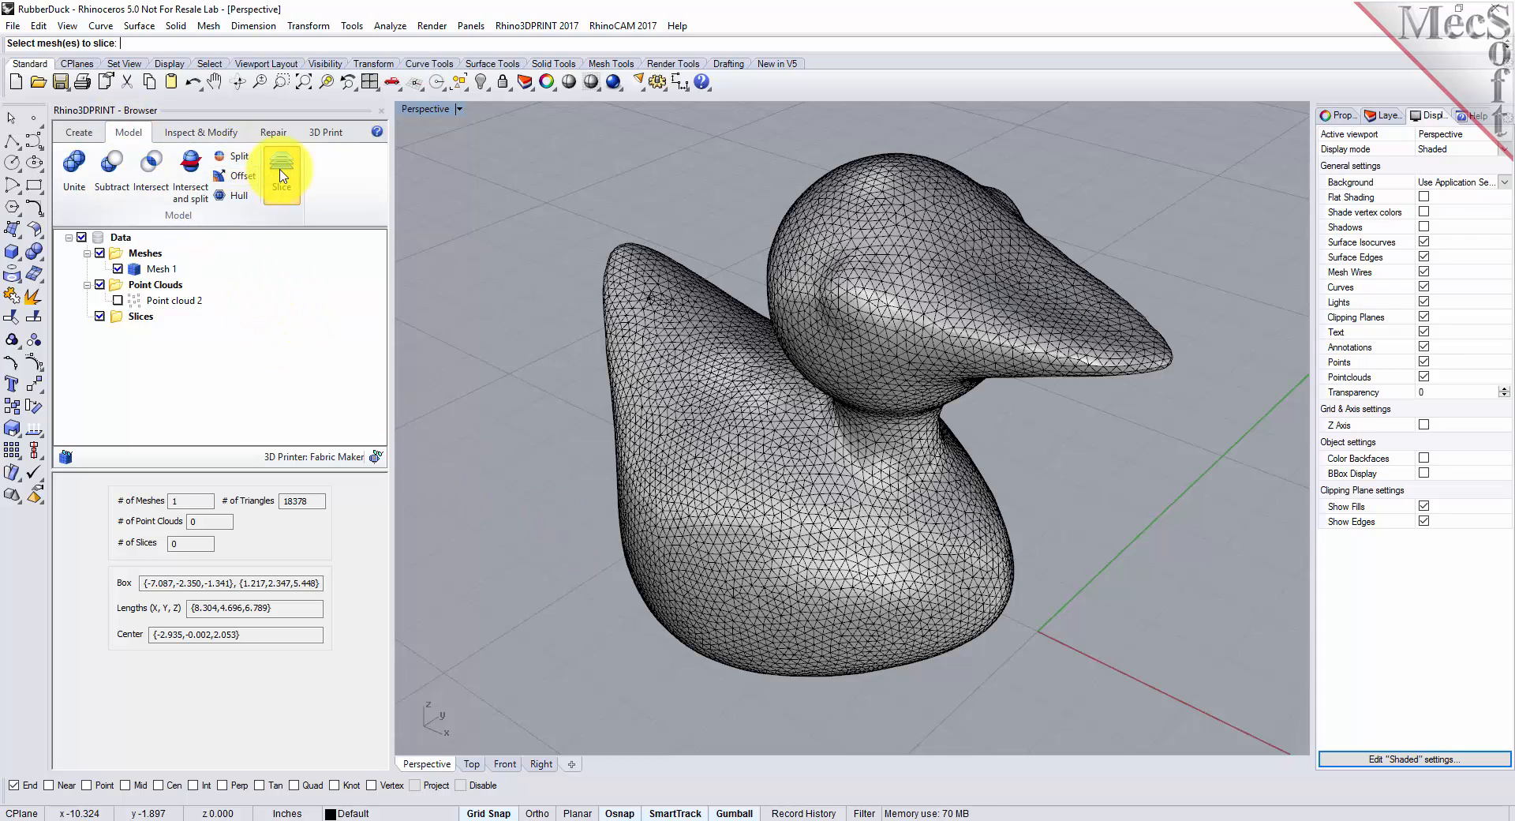
left_click(718, 408)
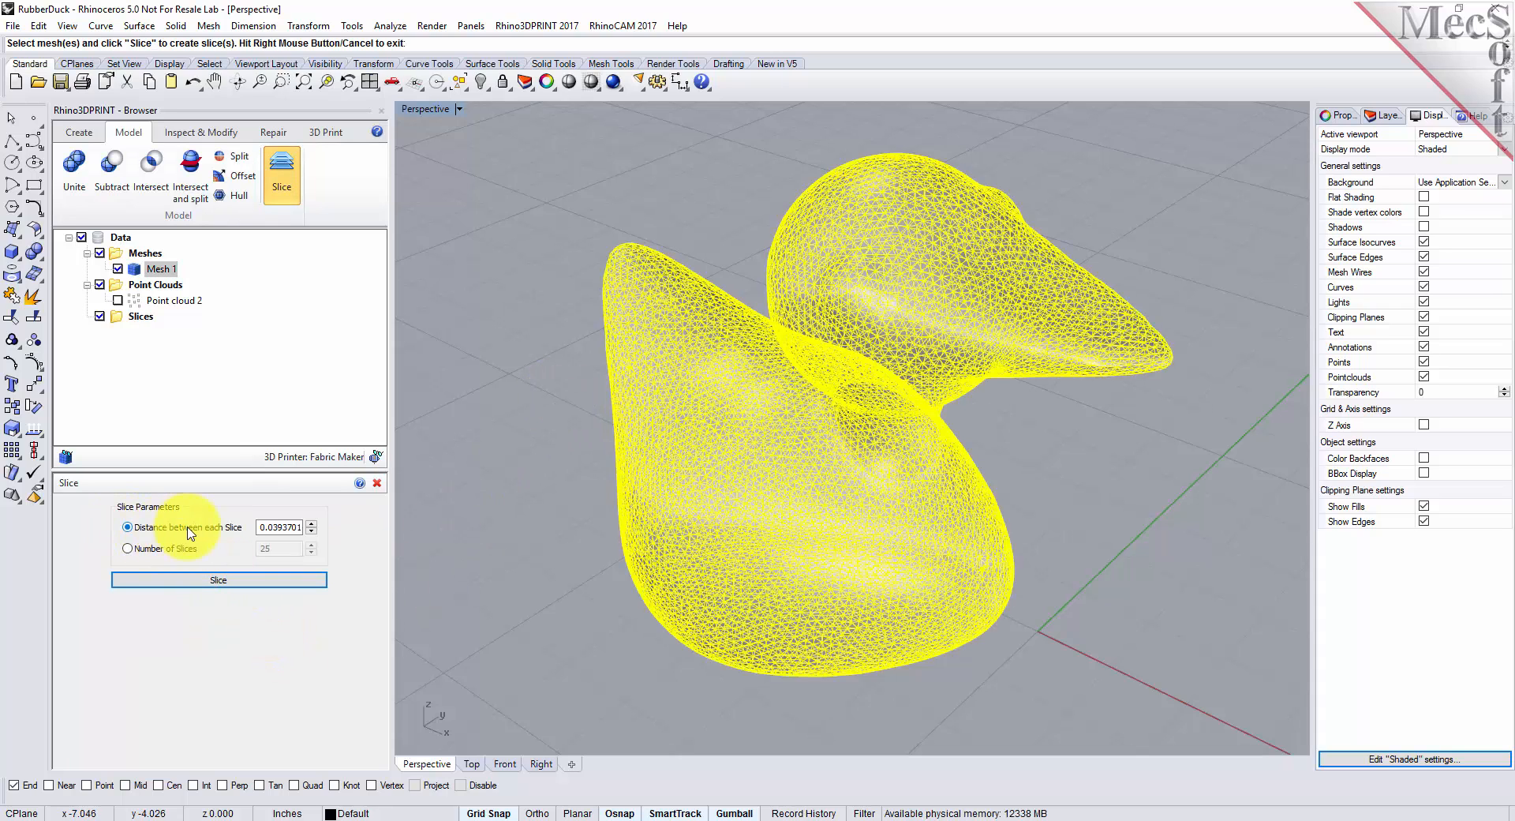
left_click(261, 528)
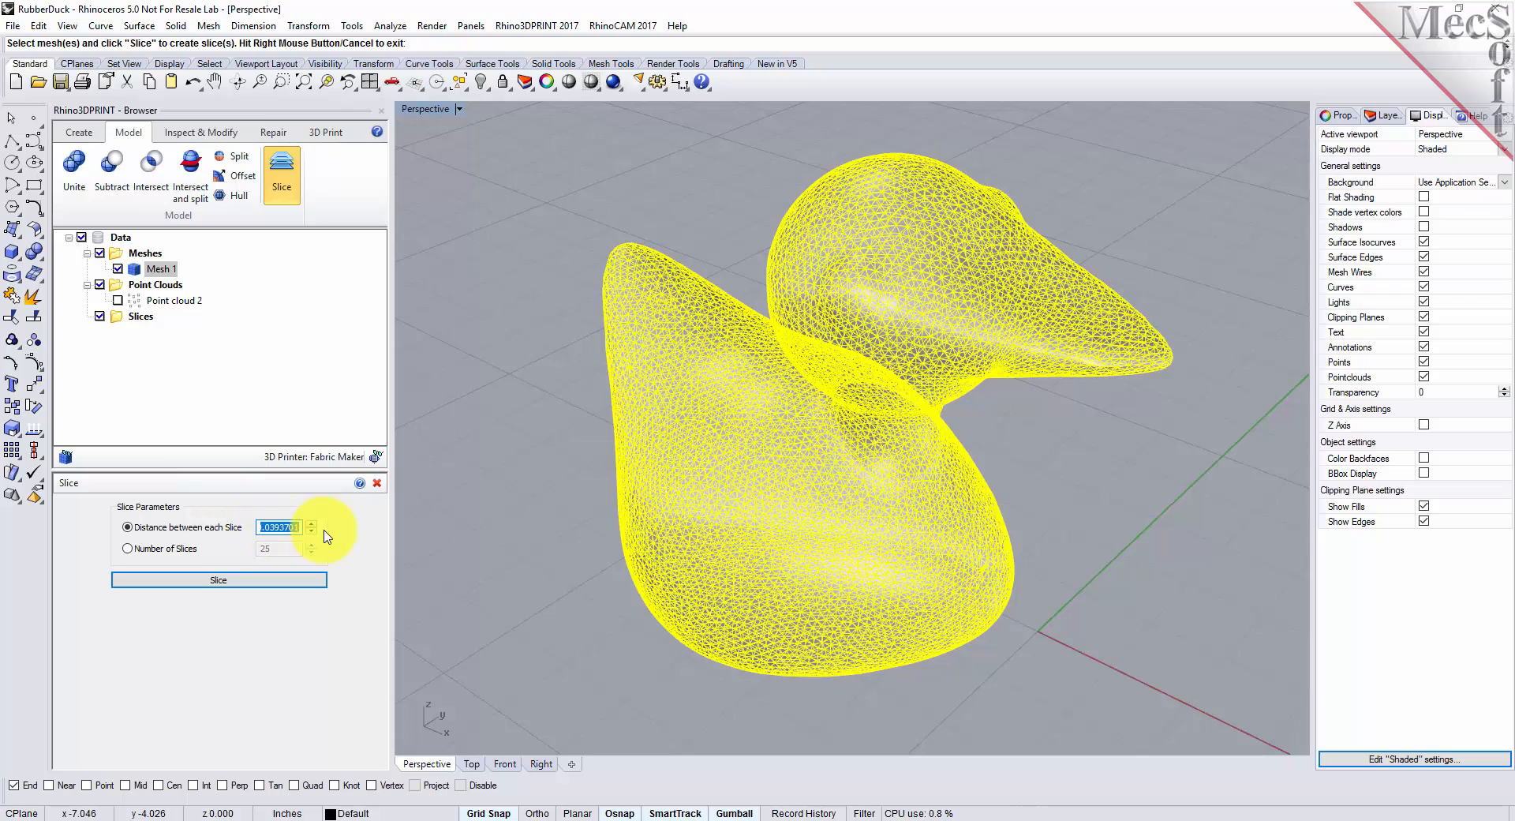
type("0.1")
left_click(225, 583)
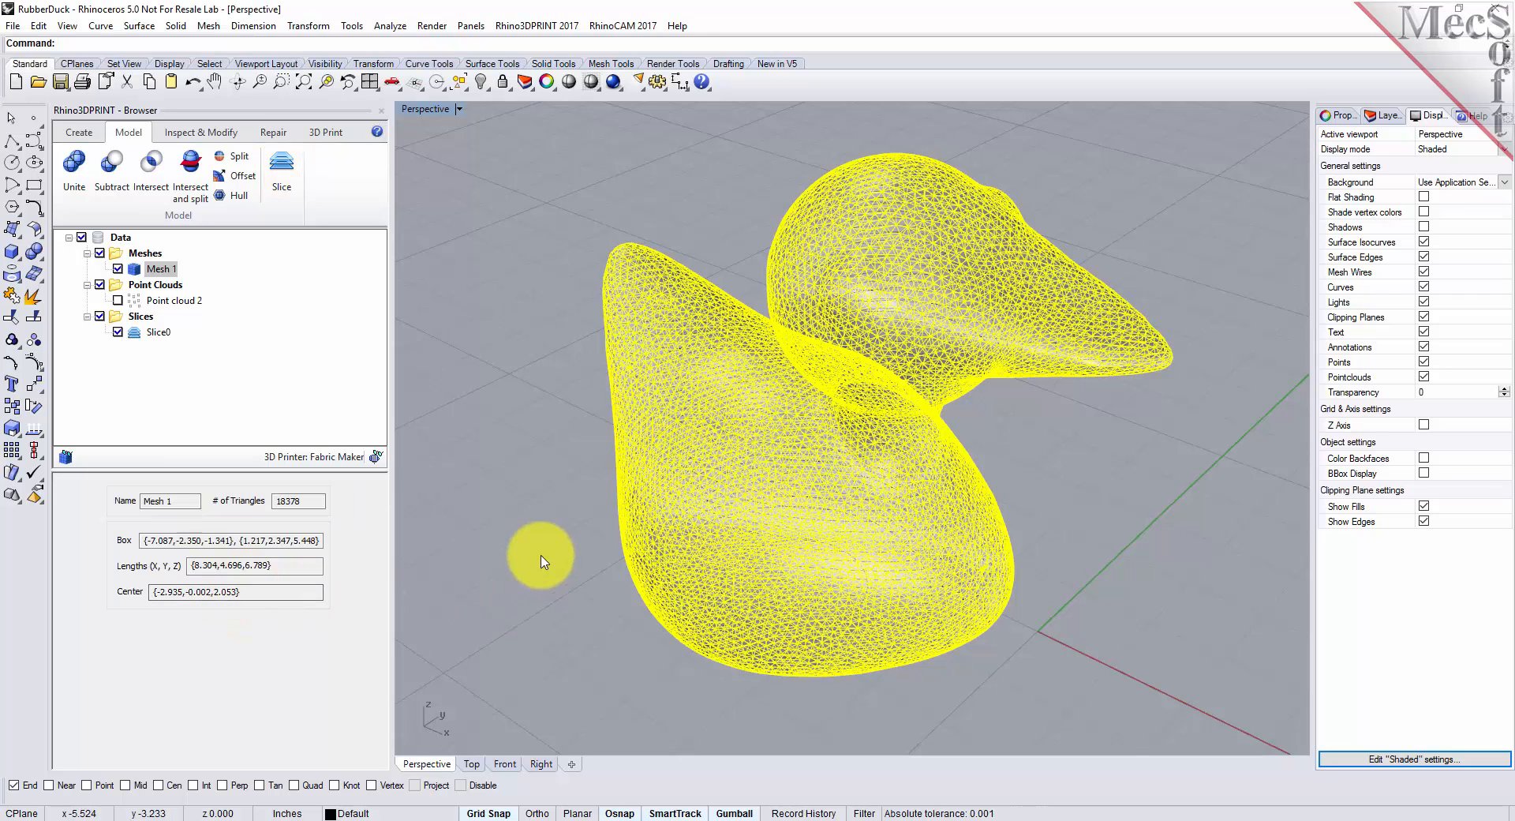
left_click(552, 469)
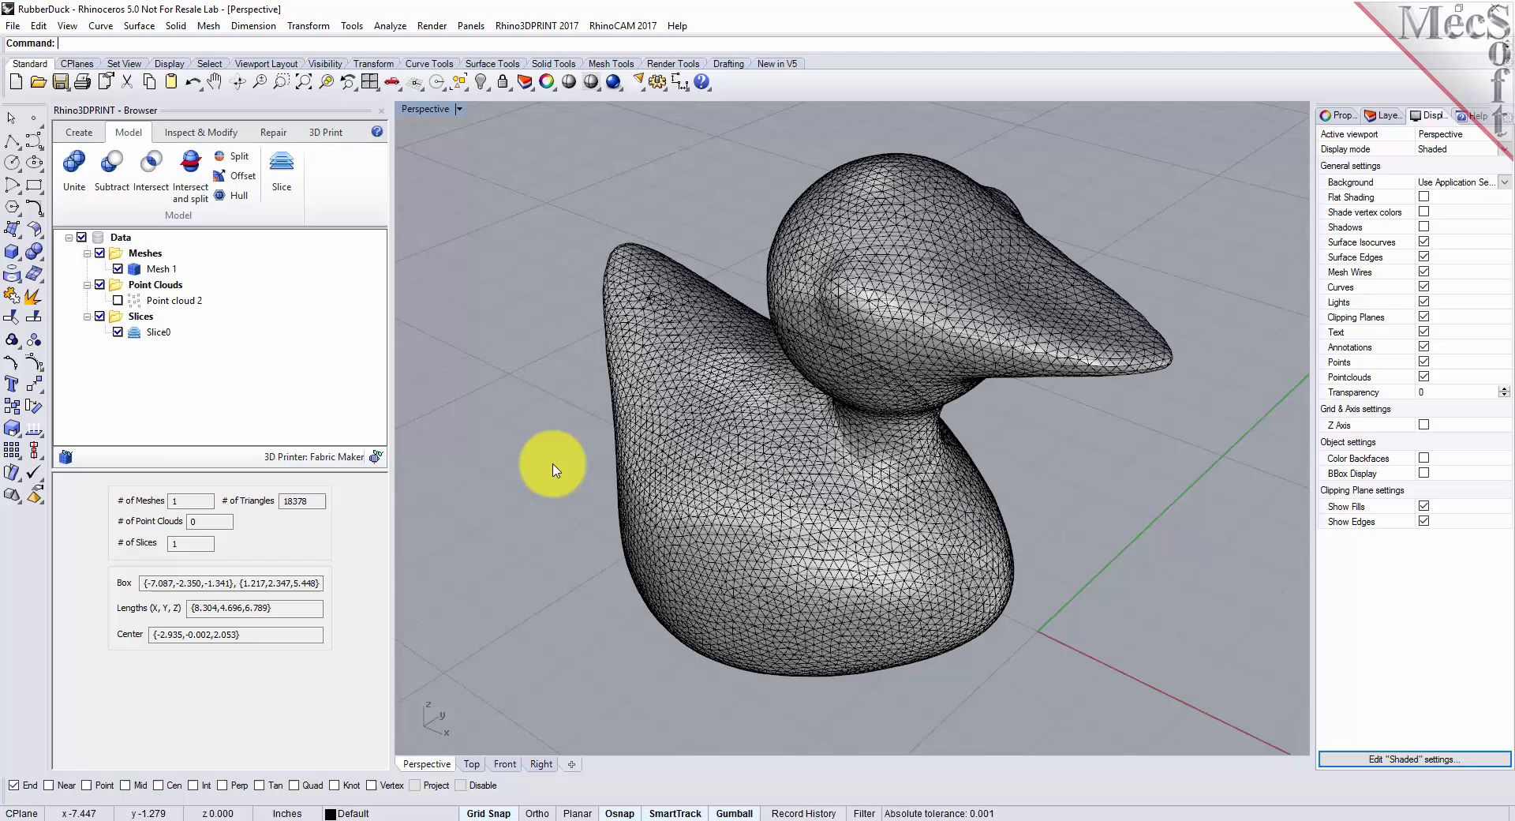
Hide the duck mesh and examine its slice contours, the number of open curves and the export option for the slices.
left_click(134, 335)
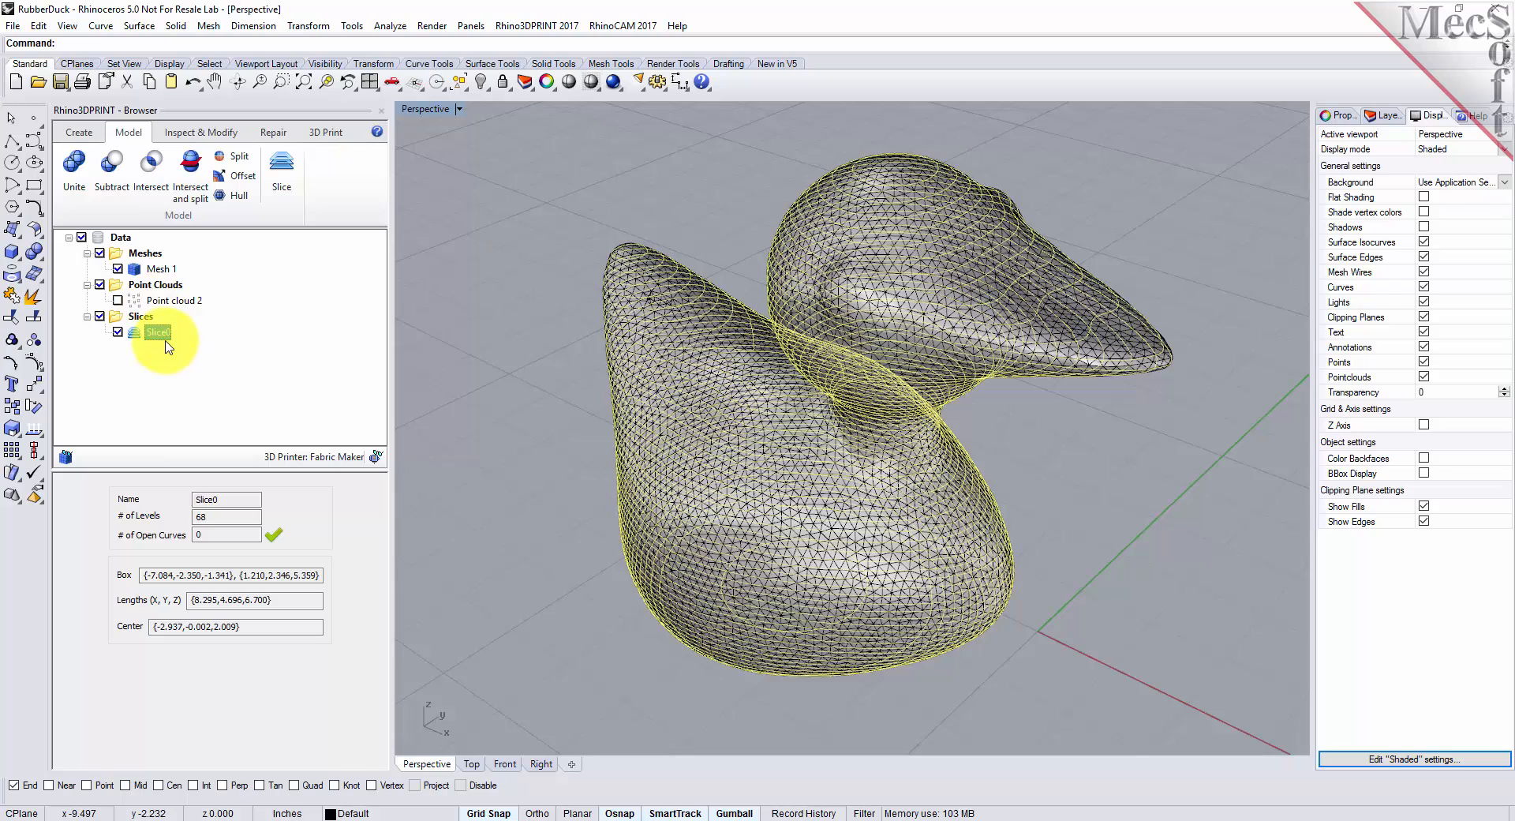
left_click(118, 268)
right_click_drag(509, 533, 486, 497)
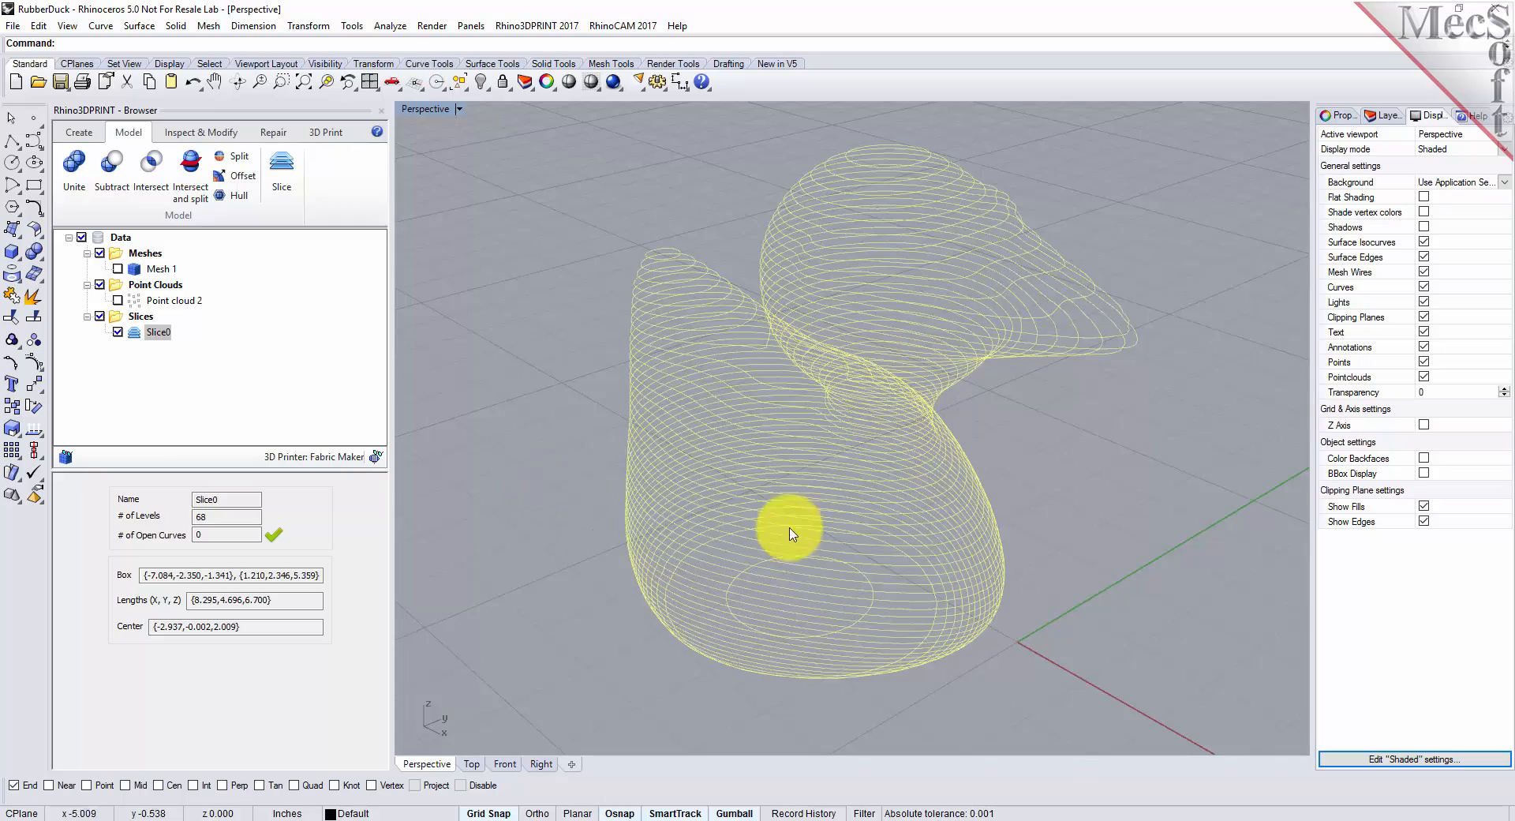
right_click_drag(828, 652, 876, 672)
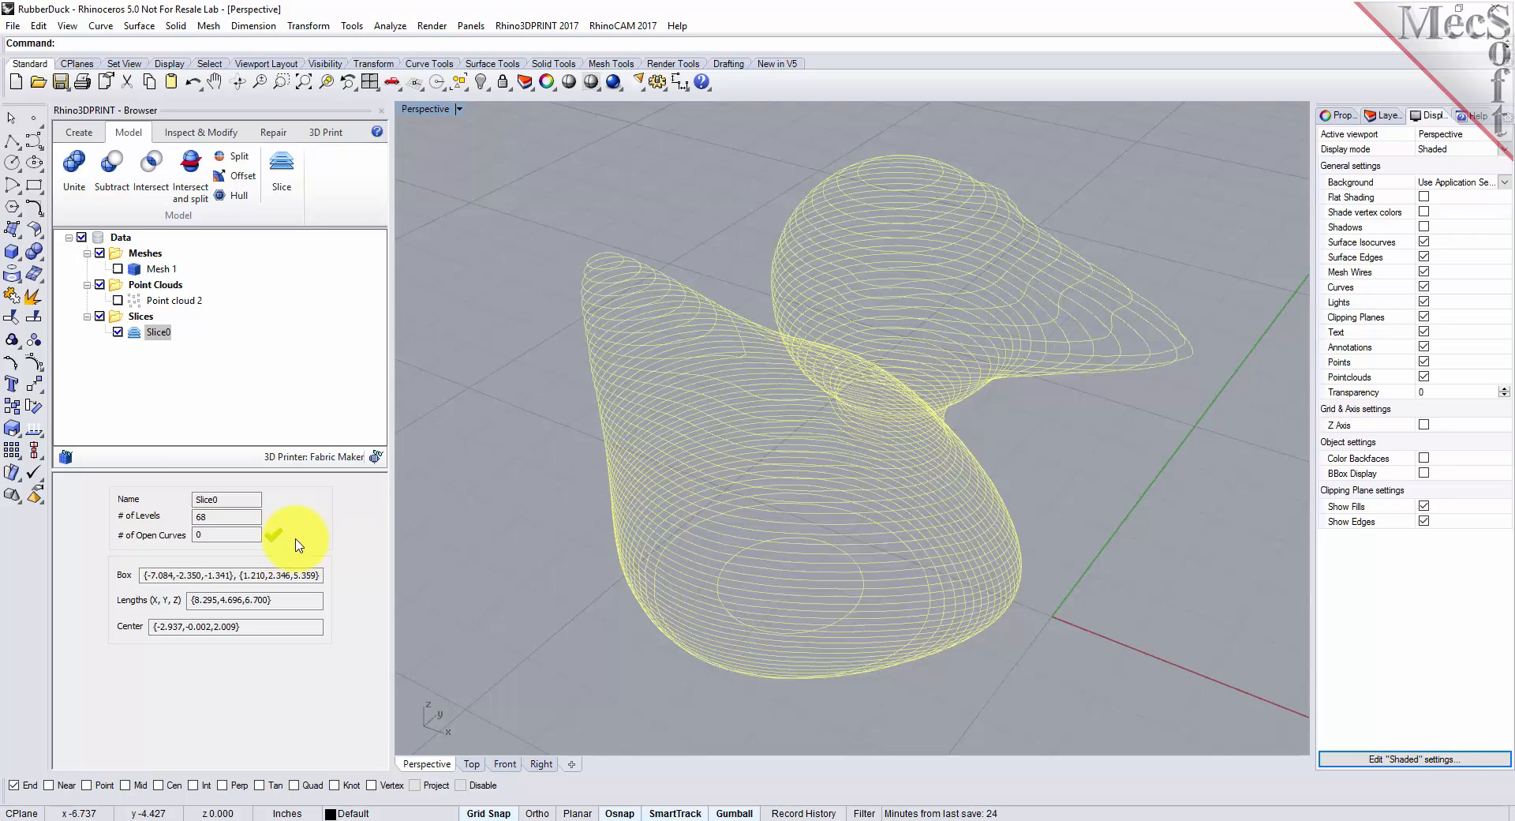
double_click(208, 535)
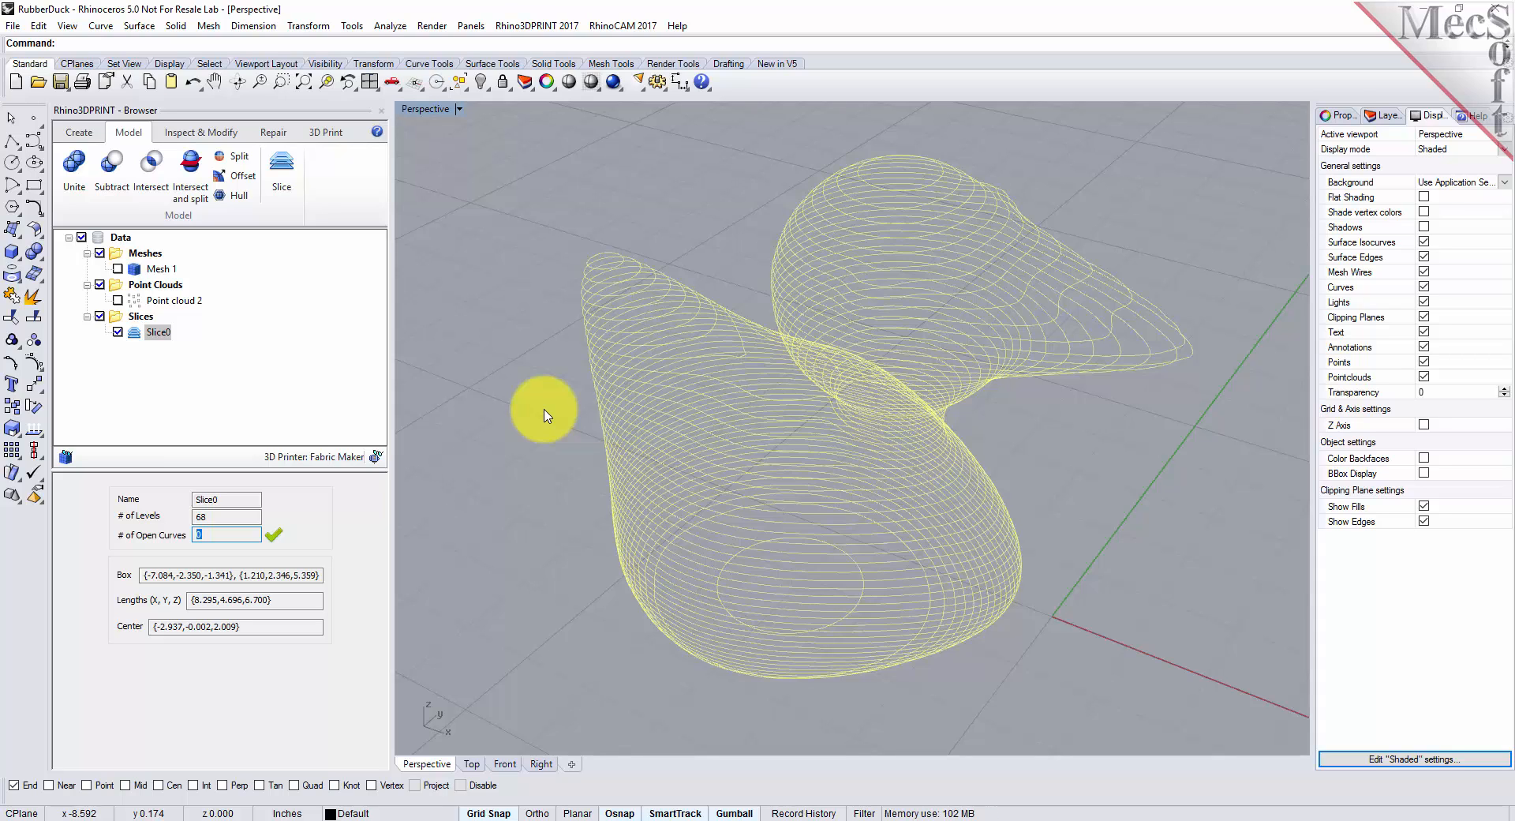
right_click(155, 331)
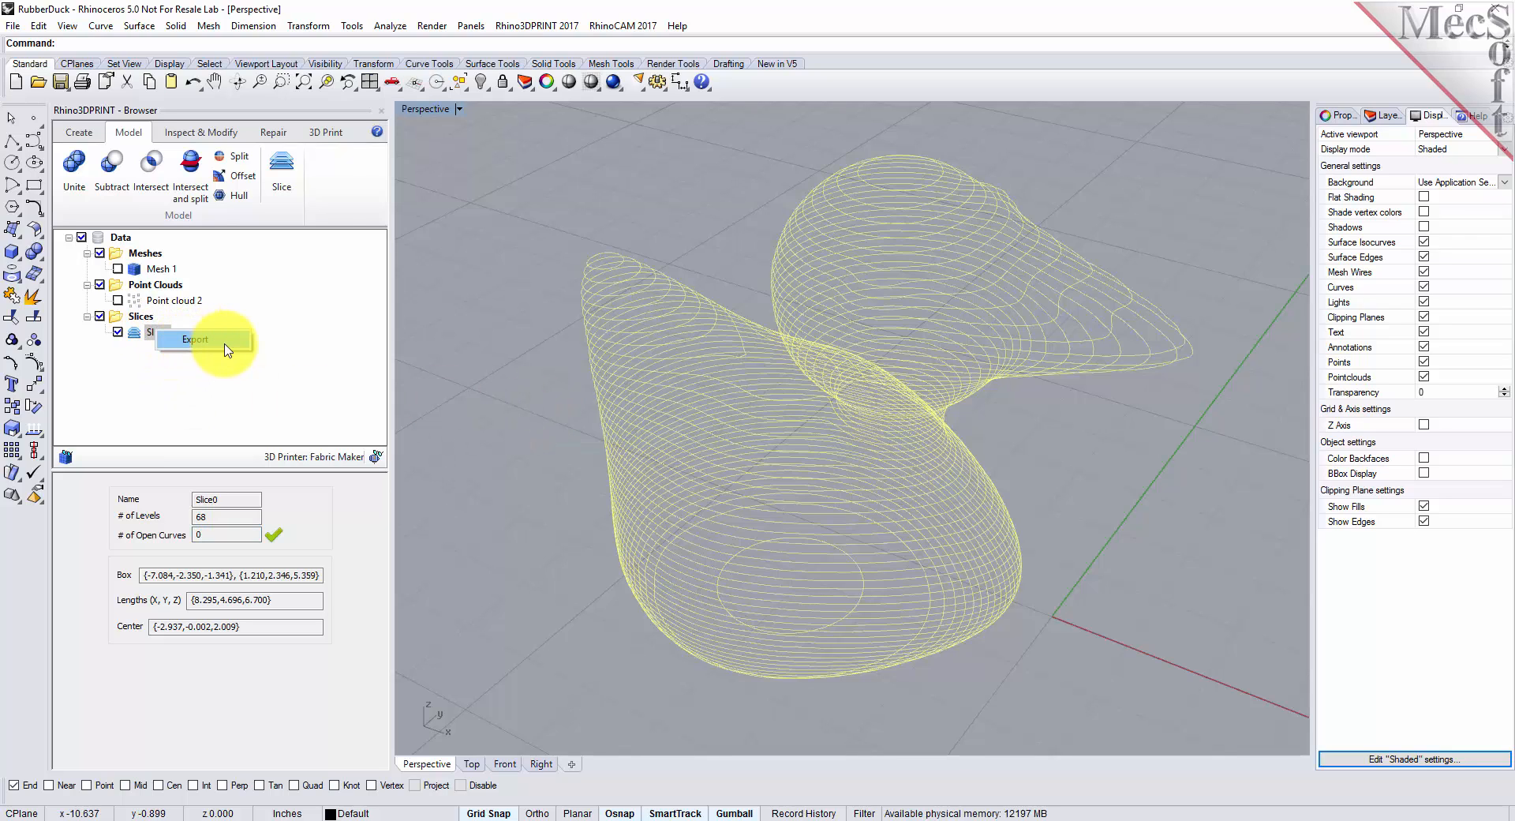
left_click(548, 422)
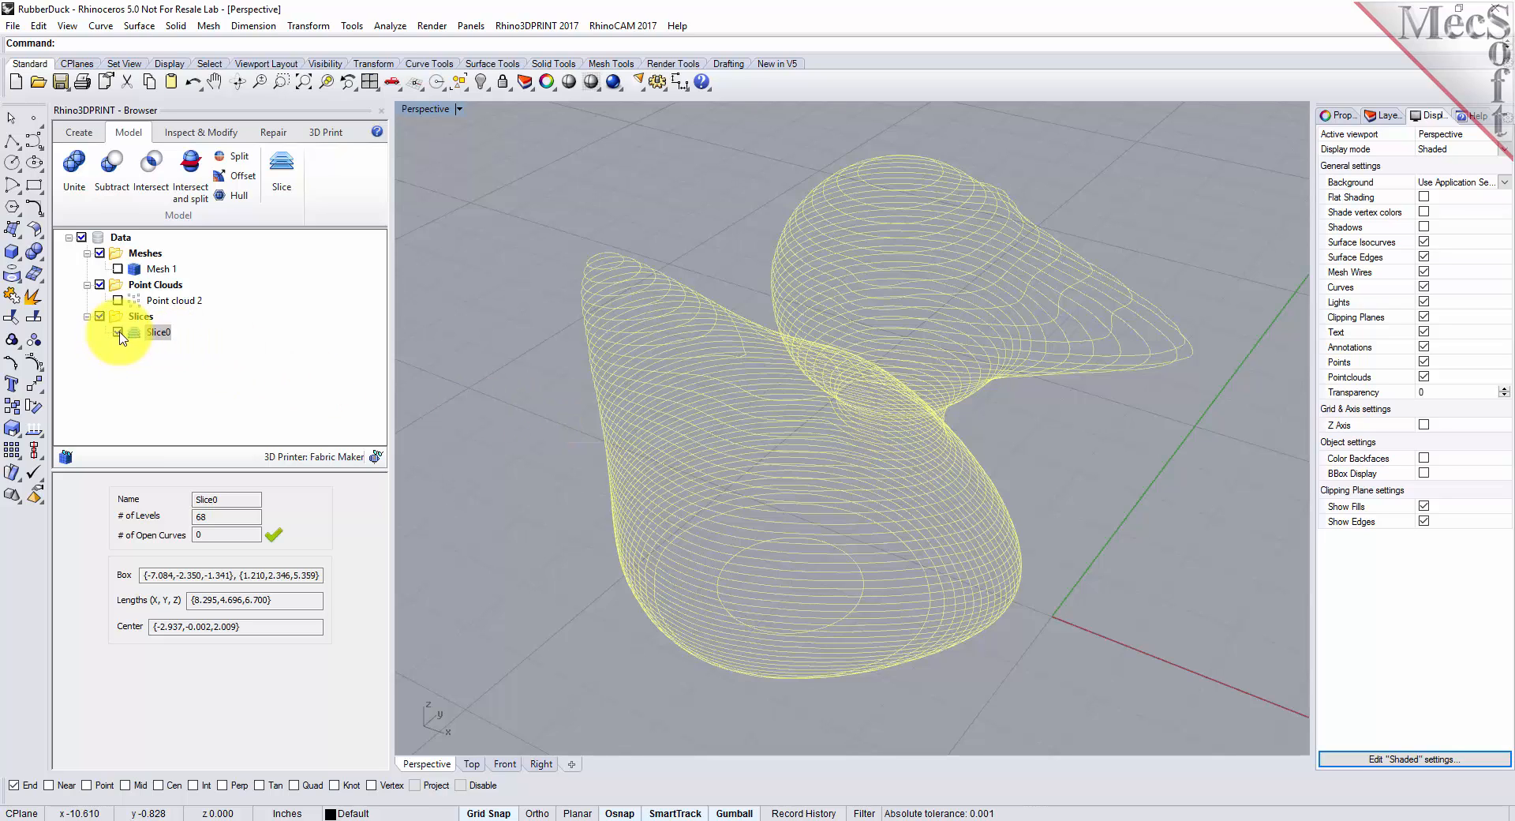
Delete the slice set and show the duck mesh again.
right_click(156, 334)
left_click(147, 336)
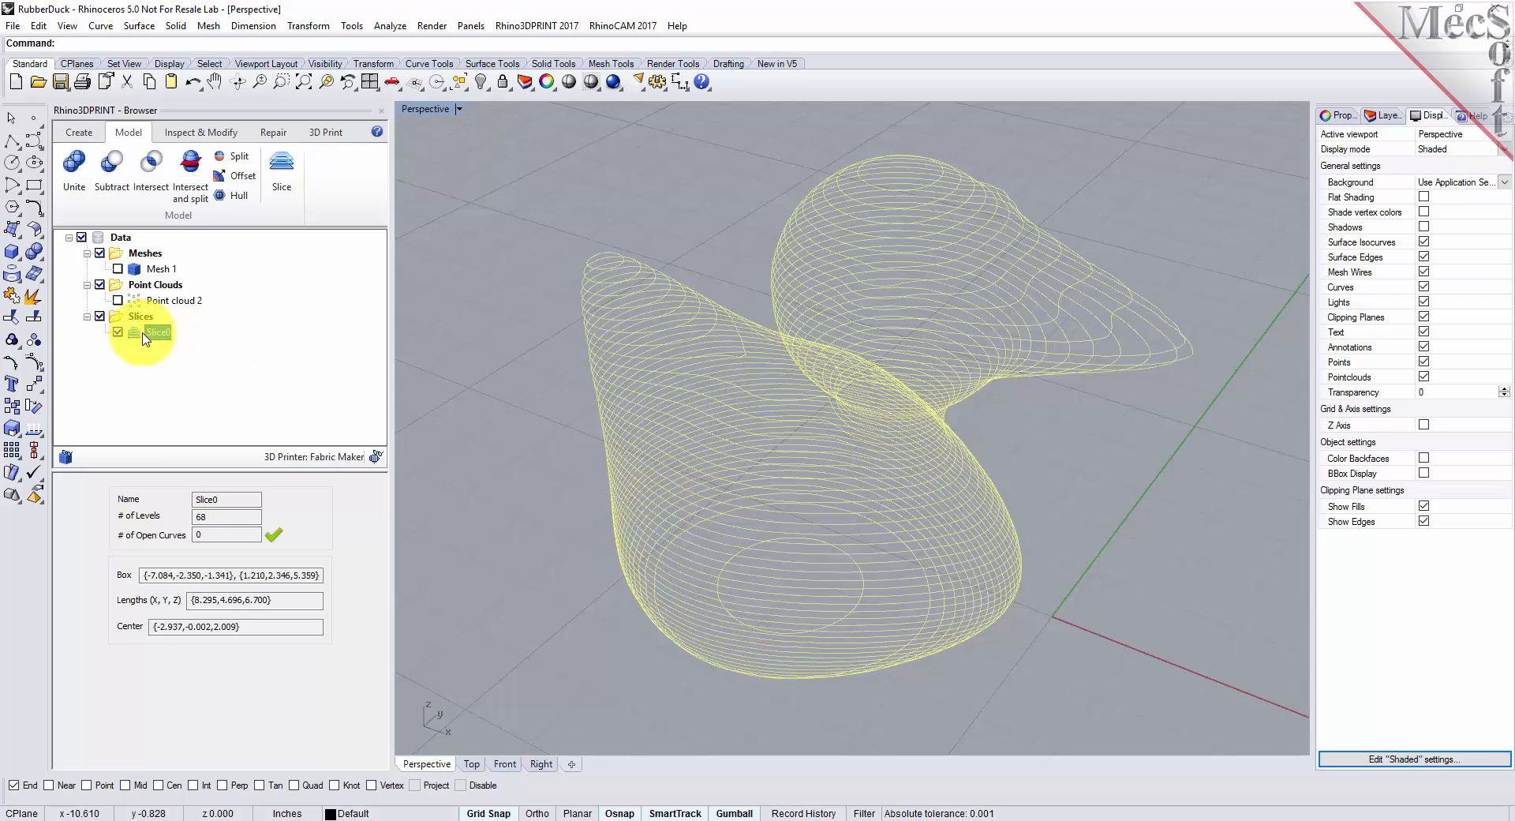
key("Delete")
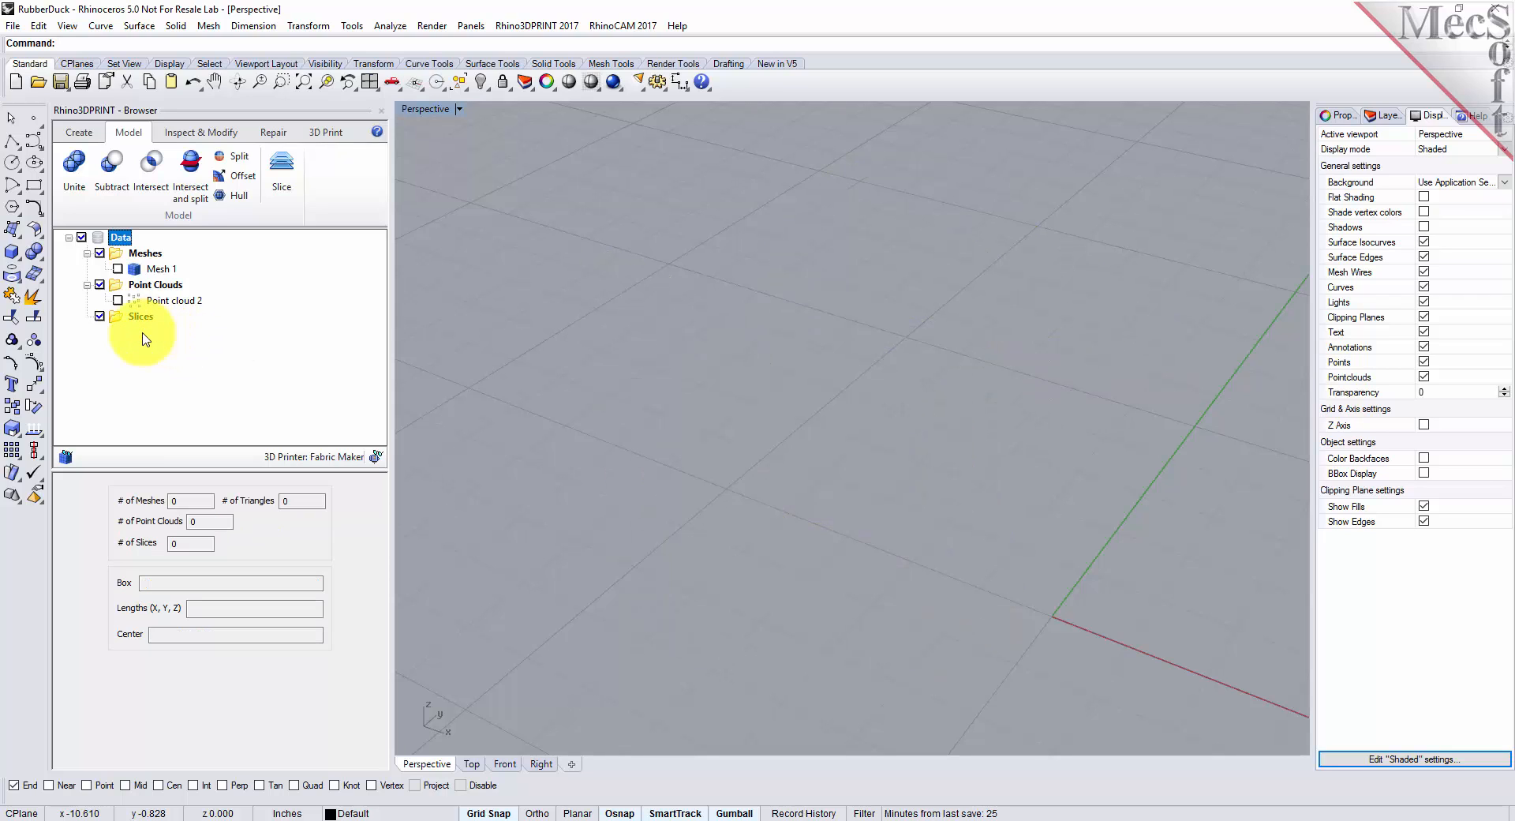
left_click(117, 268)
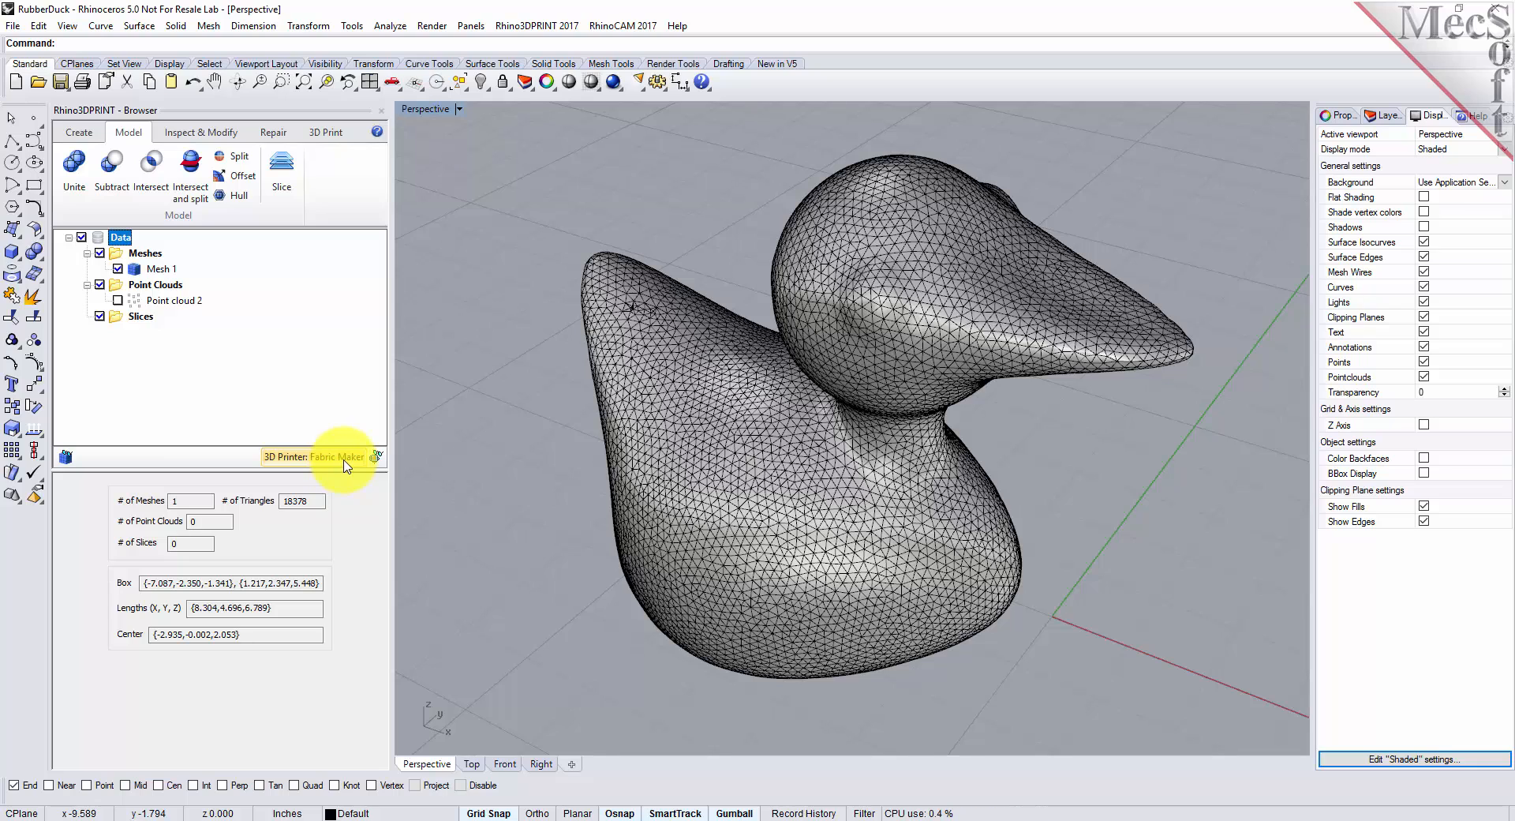
Select the Shopbot-ABS-2 as the 3D printer and display its print volume beside the duck.
left_click(376, 457)
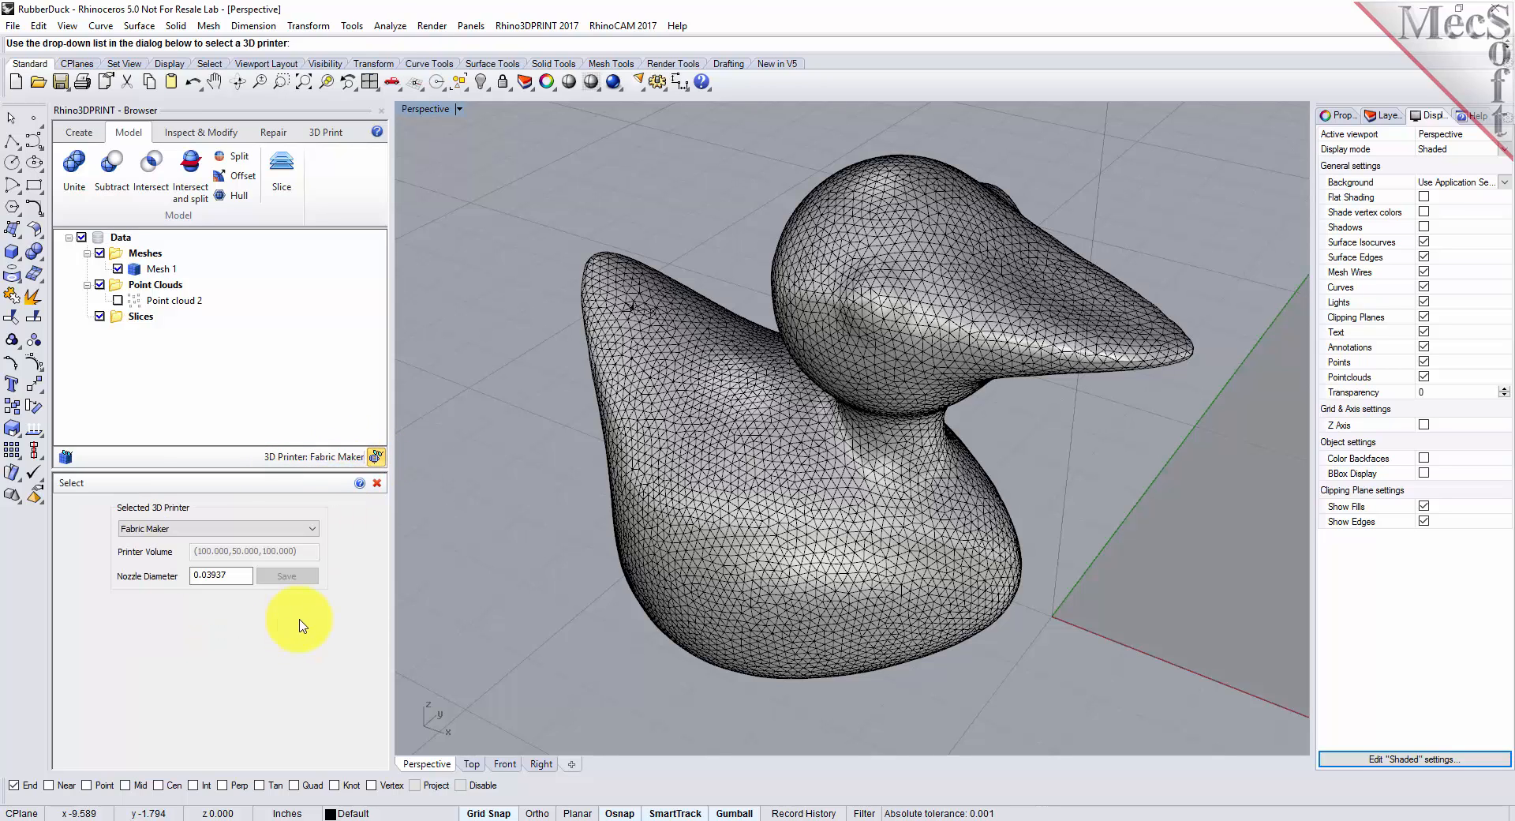
left_click(312, 528)
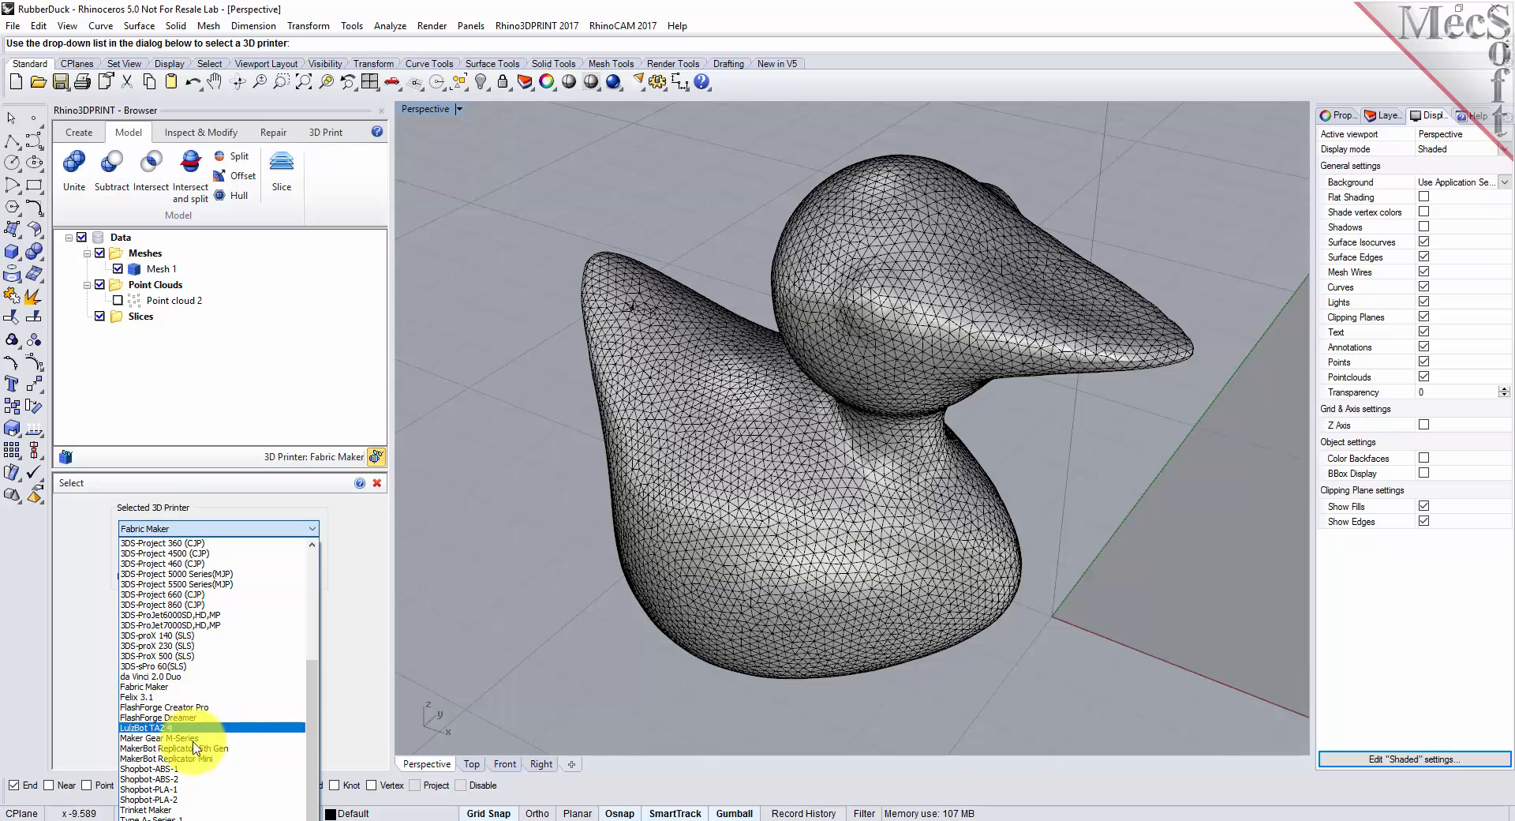
left_click(186, 780)
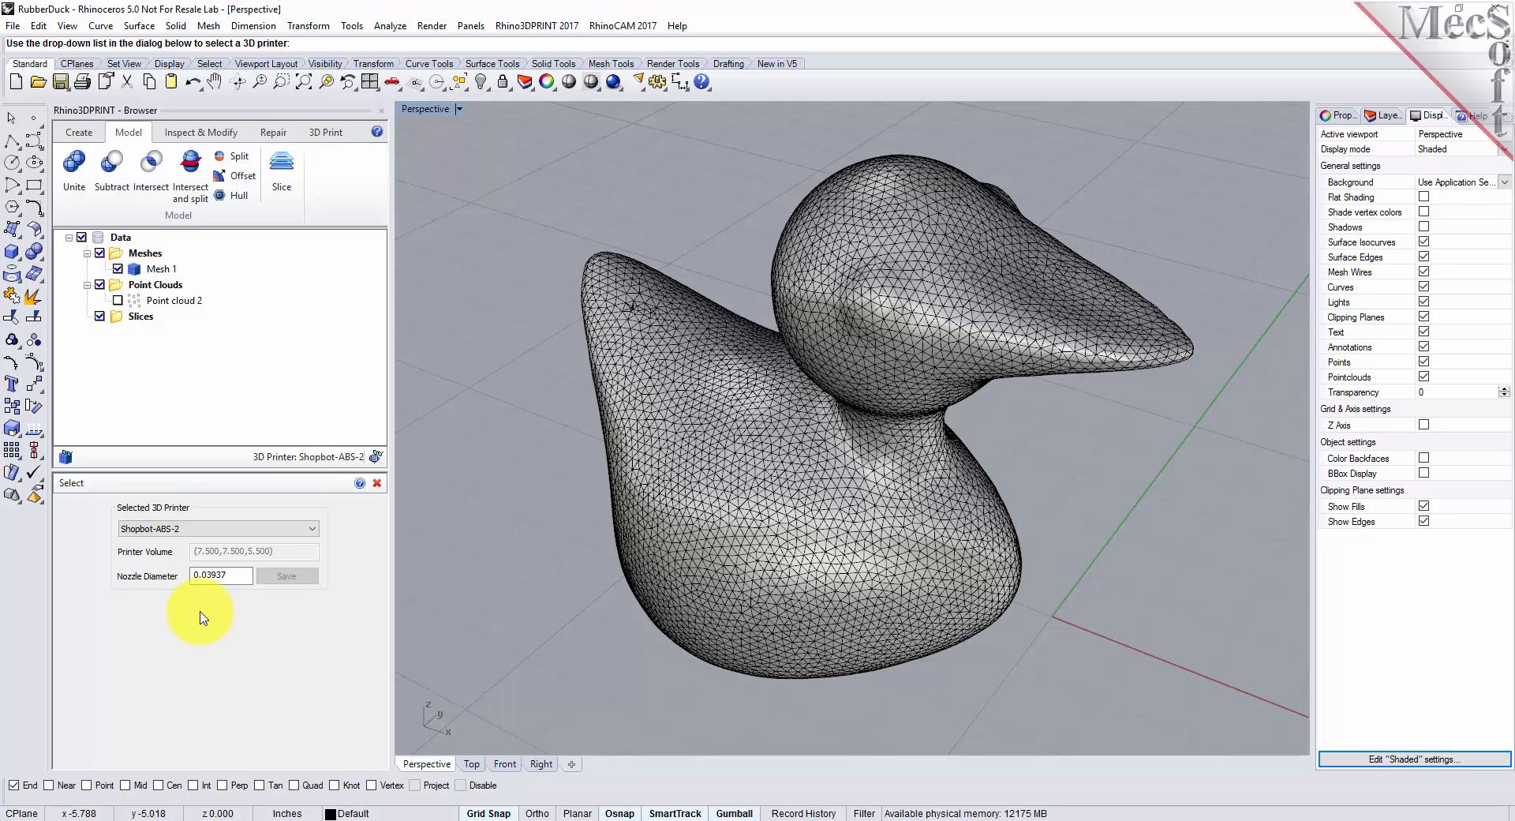
left_click(377, 458)
scroll(517, 482, "down", 5)
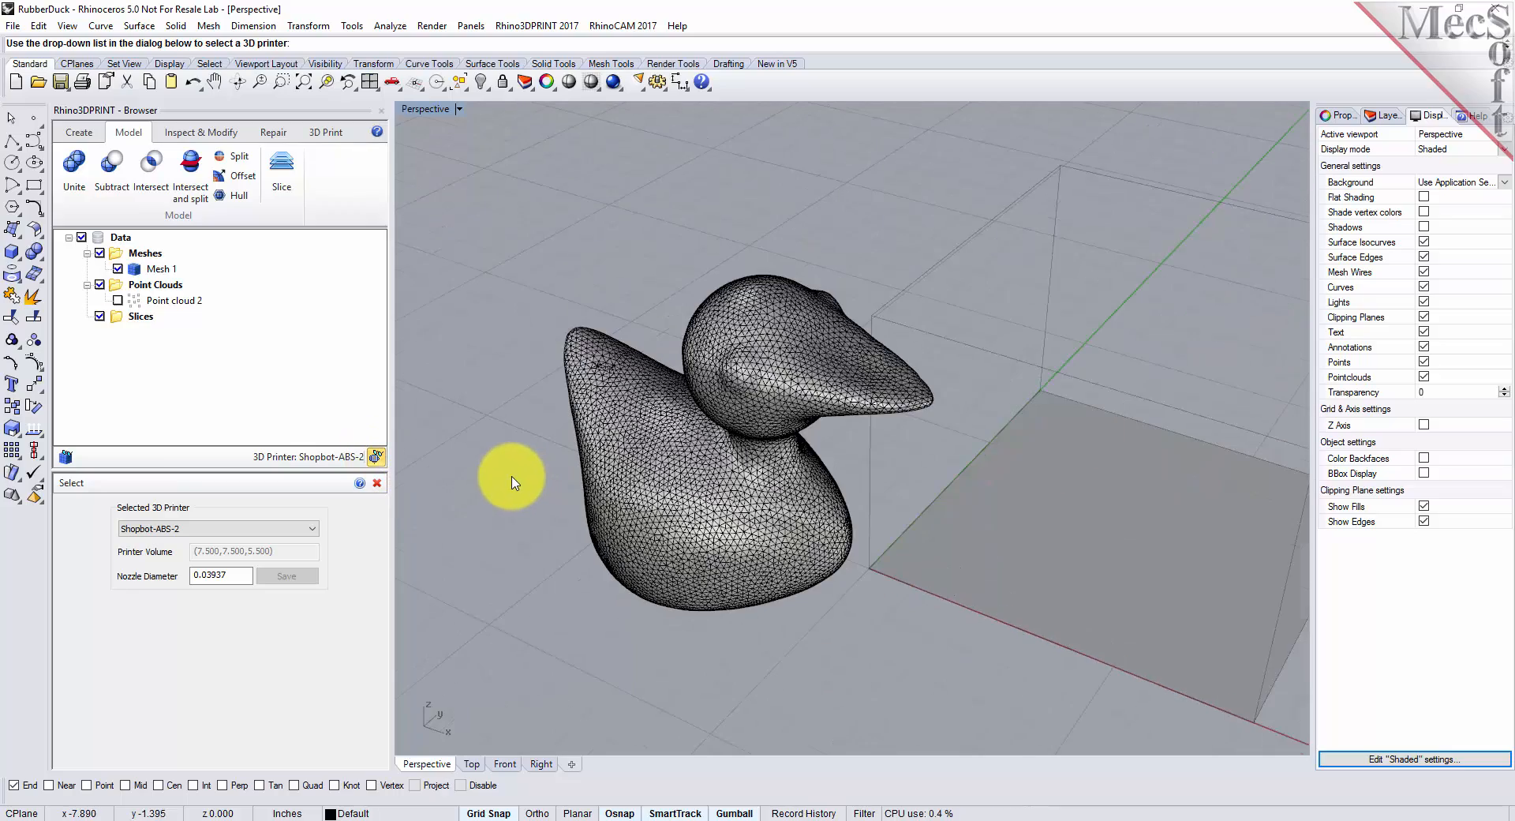
right_click_drag(906, 575, 970, 574)
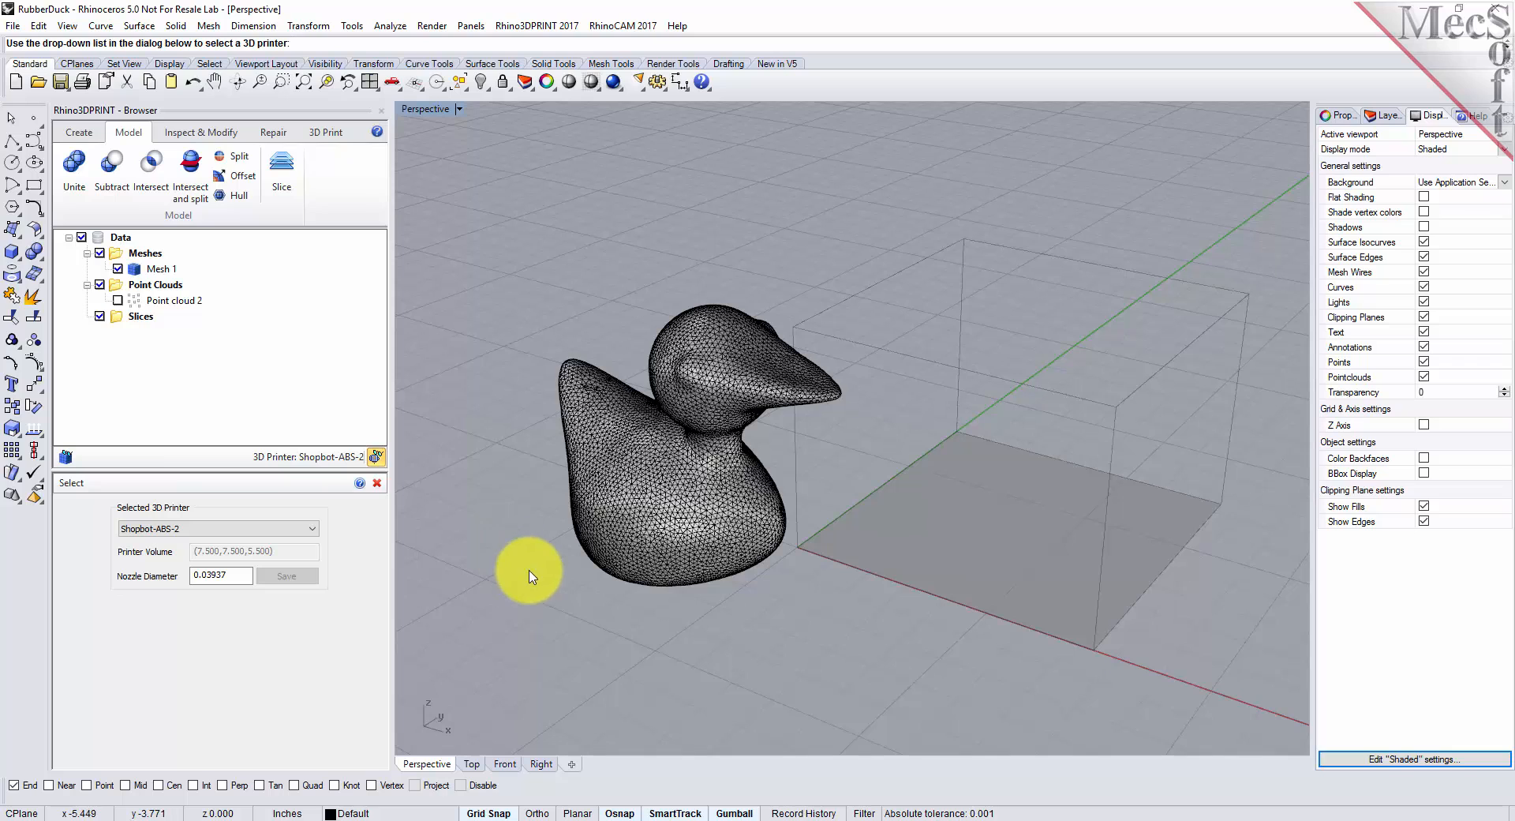
Fit the duck mesh into the printer volume with Center alignment in both Z and XY.
left_click(318, 134)
left_click(189, 175)
left_click(611, 508)
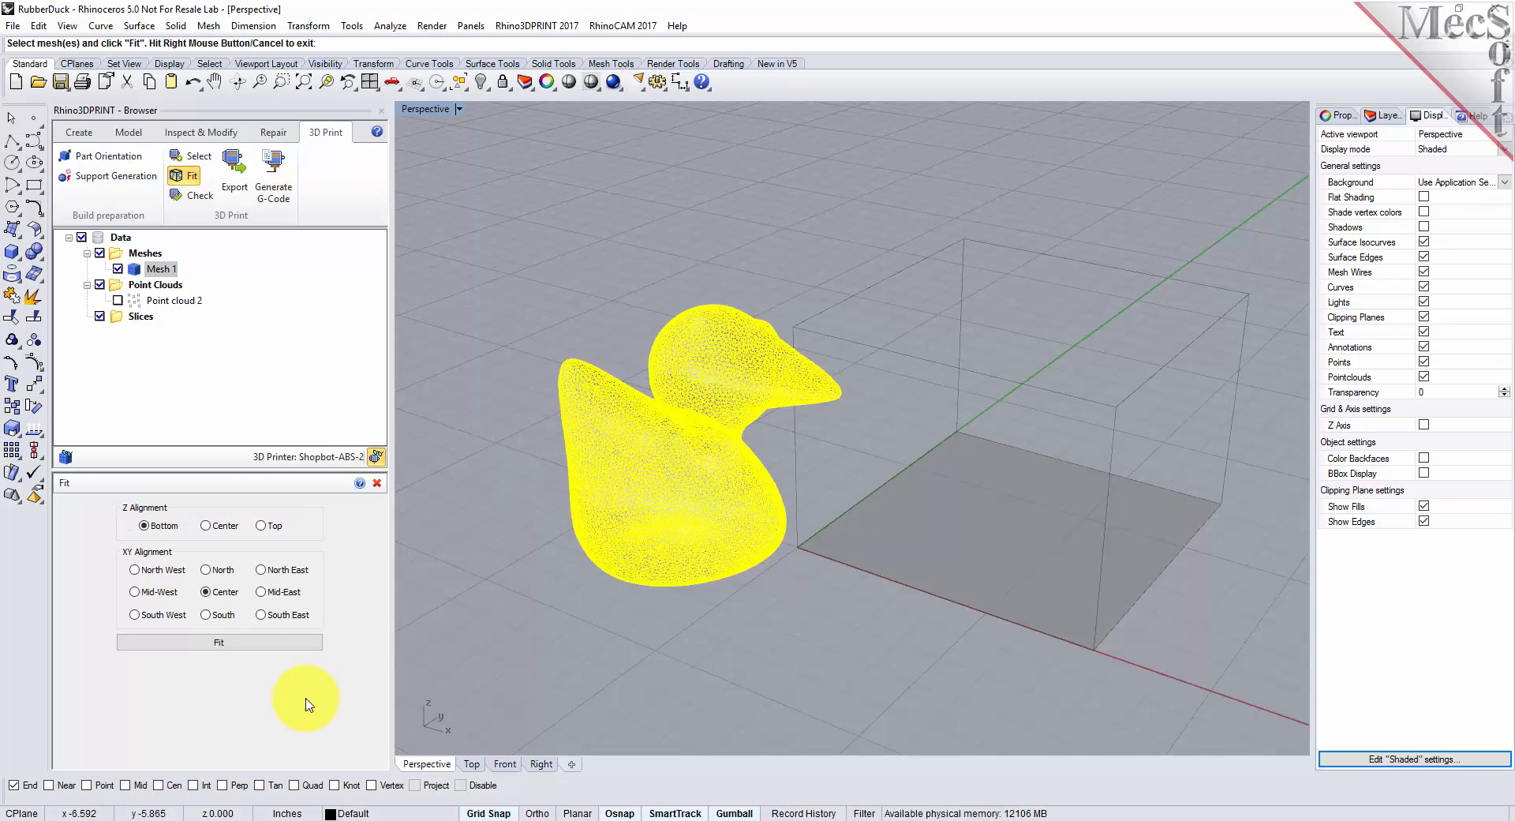
left_click(208, 525)
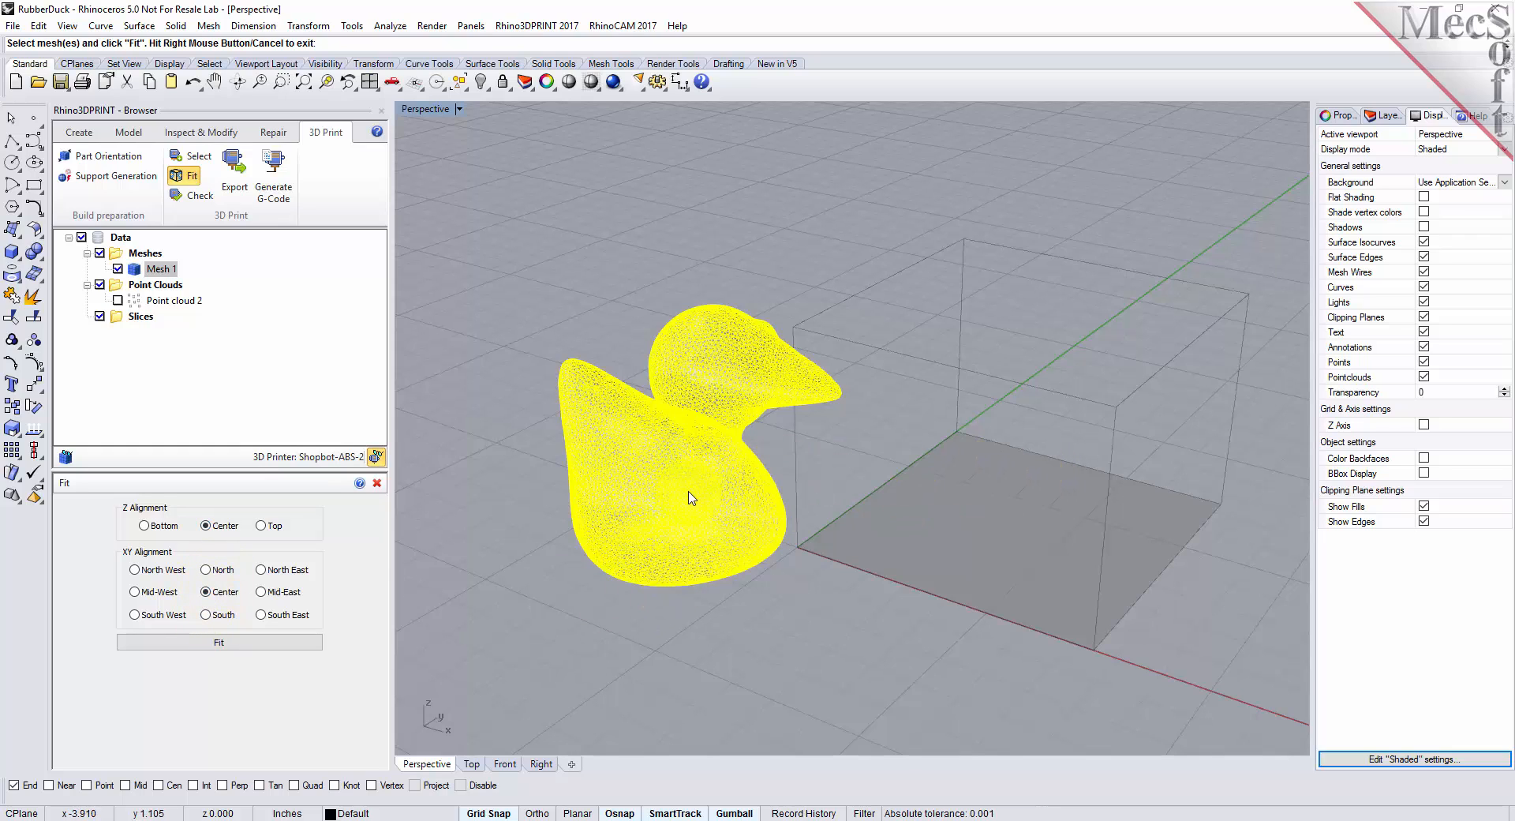
left_click(248, 643)
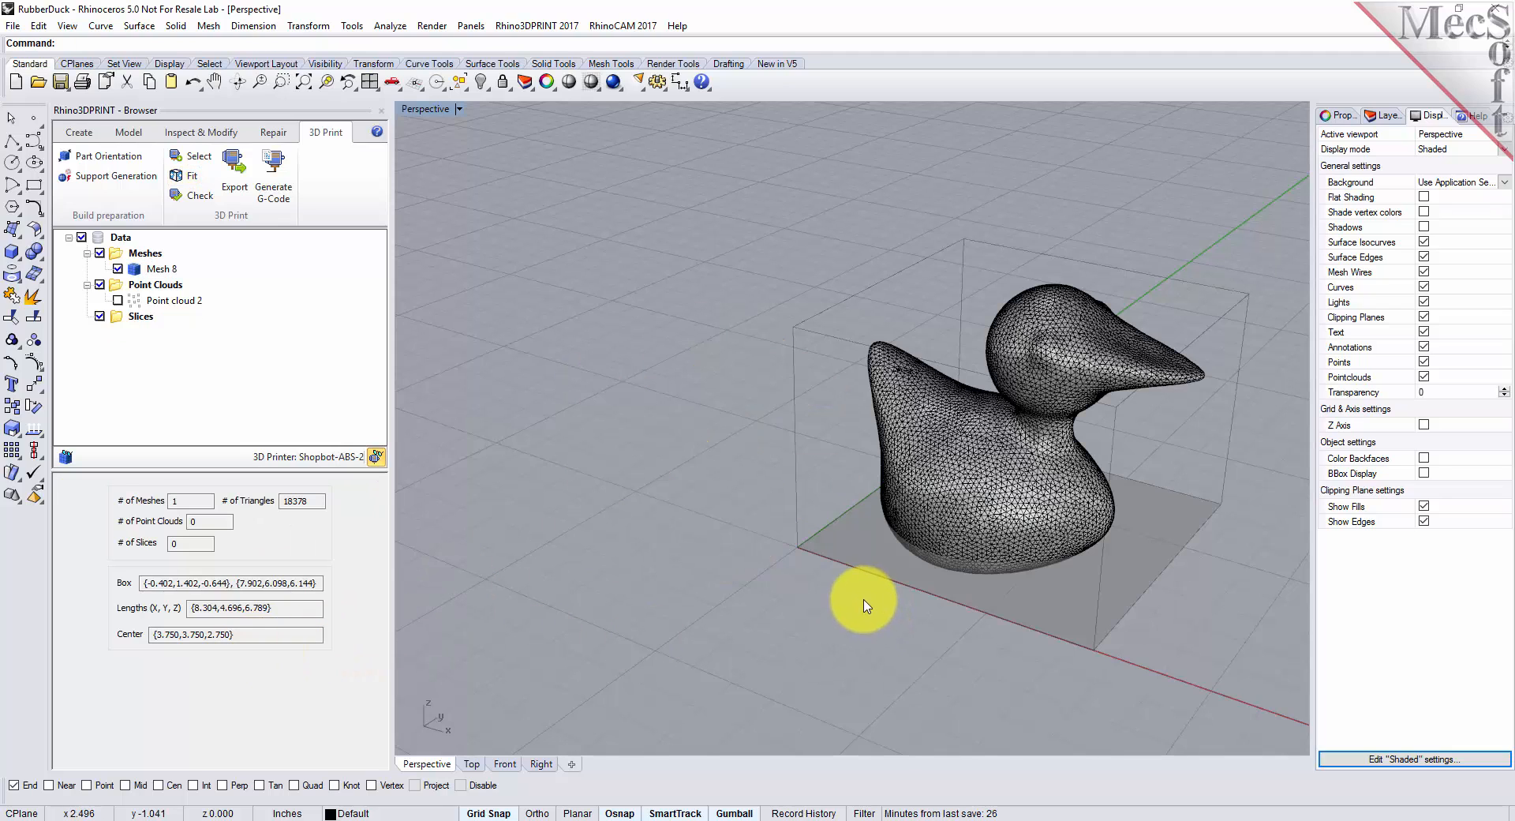
mouse_move(753, 580)
right_mouse_down()
mouse_move(860, 551)
mouse_move(1038, 550)
mouse_move(974, 591)
mouse_move(750, 575)
right_mouse_up()
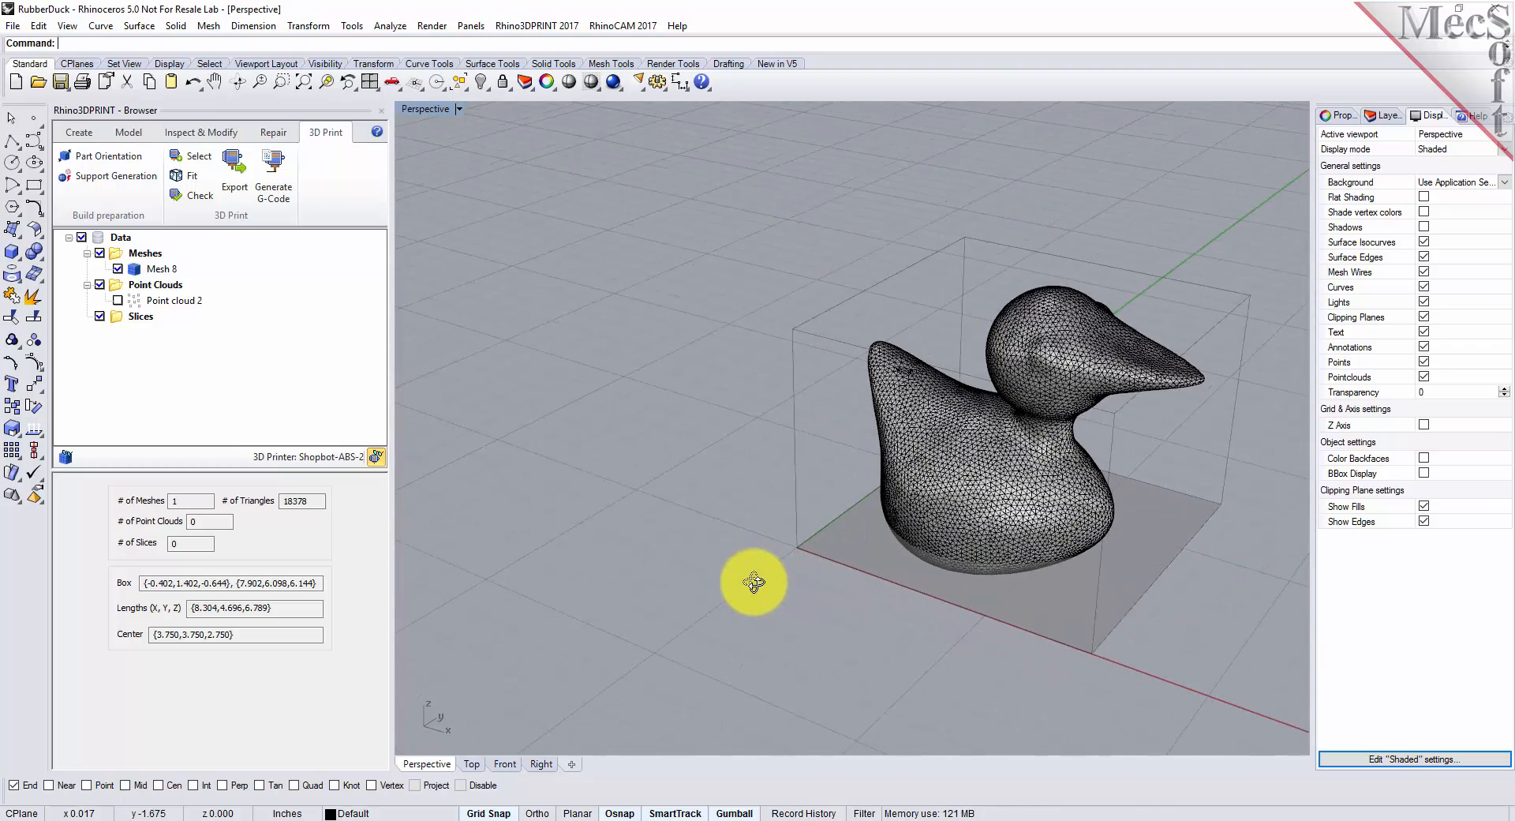
left_click(303, 80)
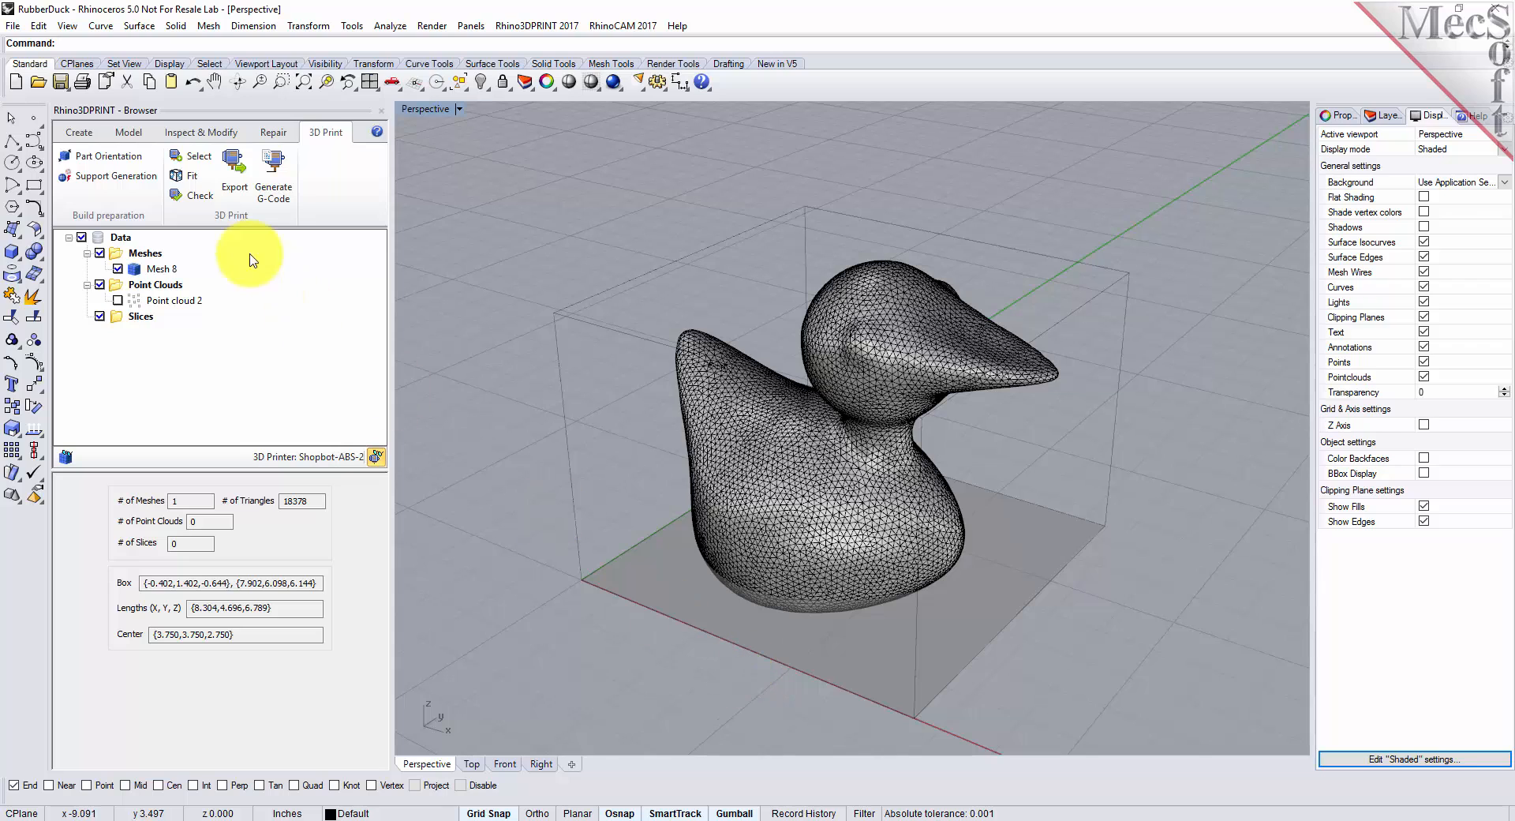
Check the fitted duck mesh against the printer volume and diagnose closure, thin walls, and overhangs greater than 45 degrees and higher than 0.2.
left_click(201, 197)
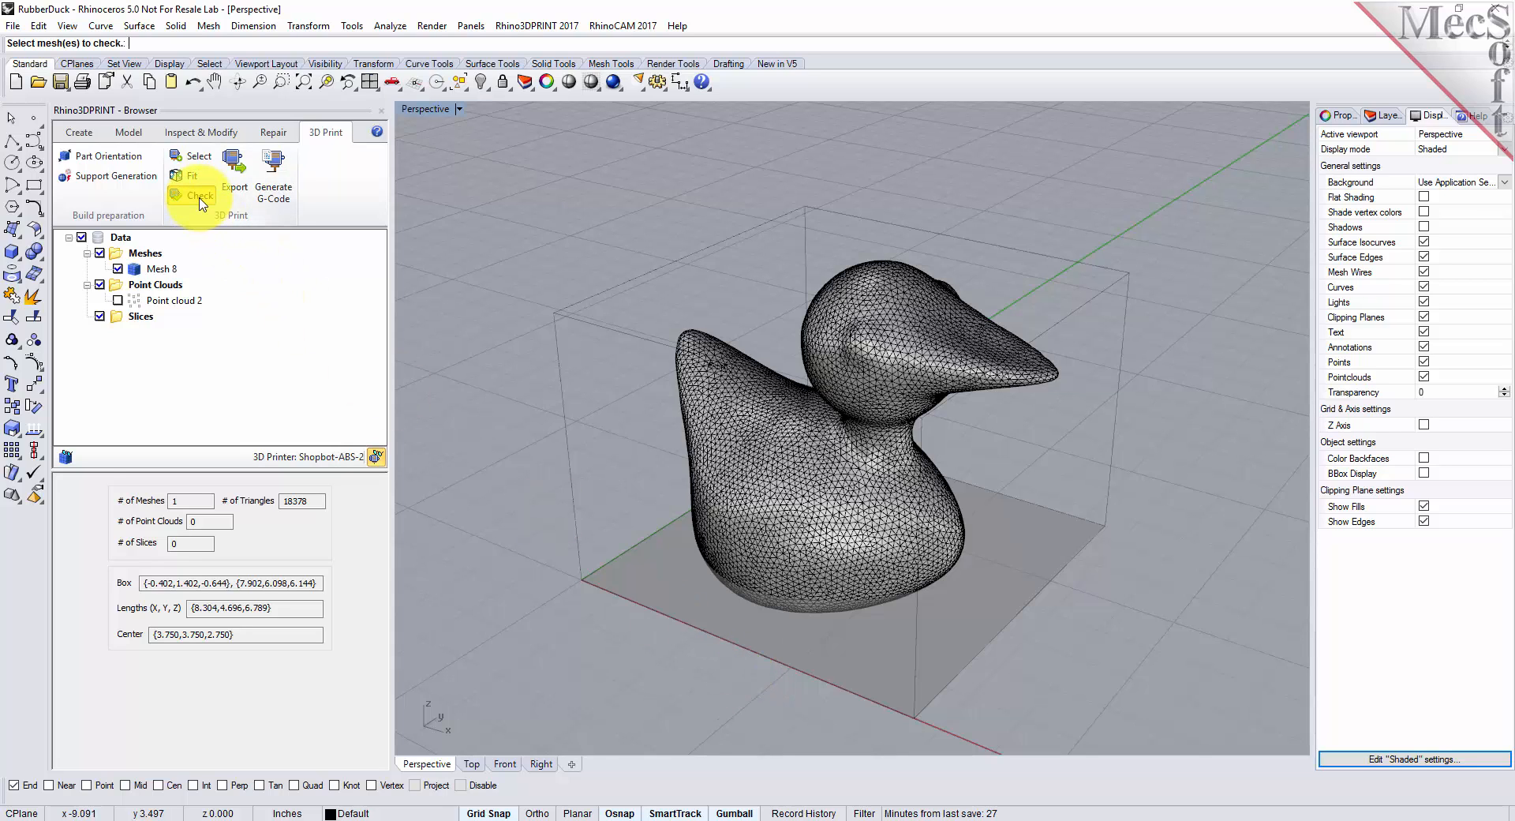
left_click(791, 412)
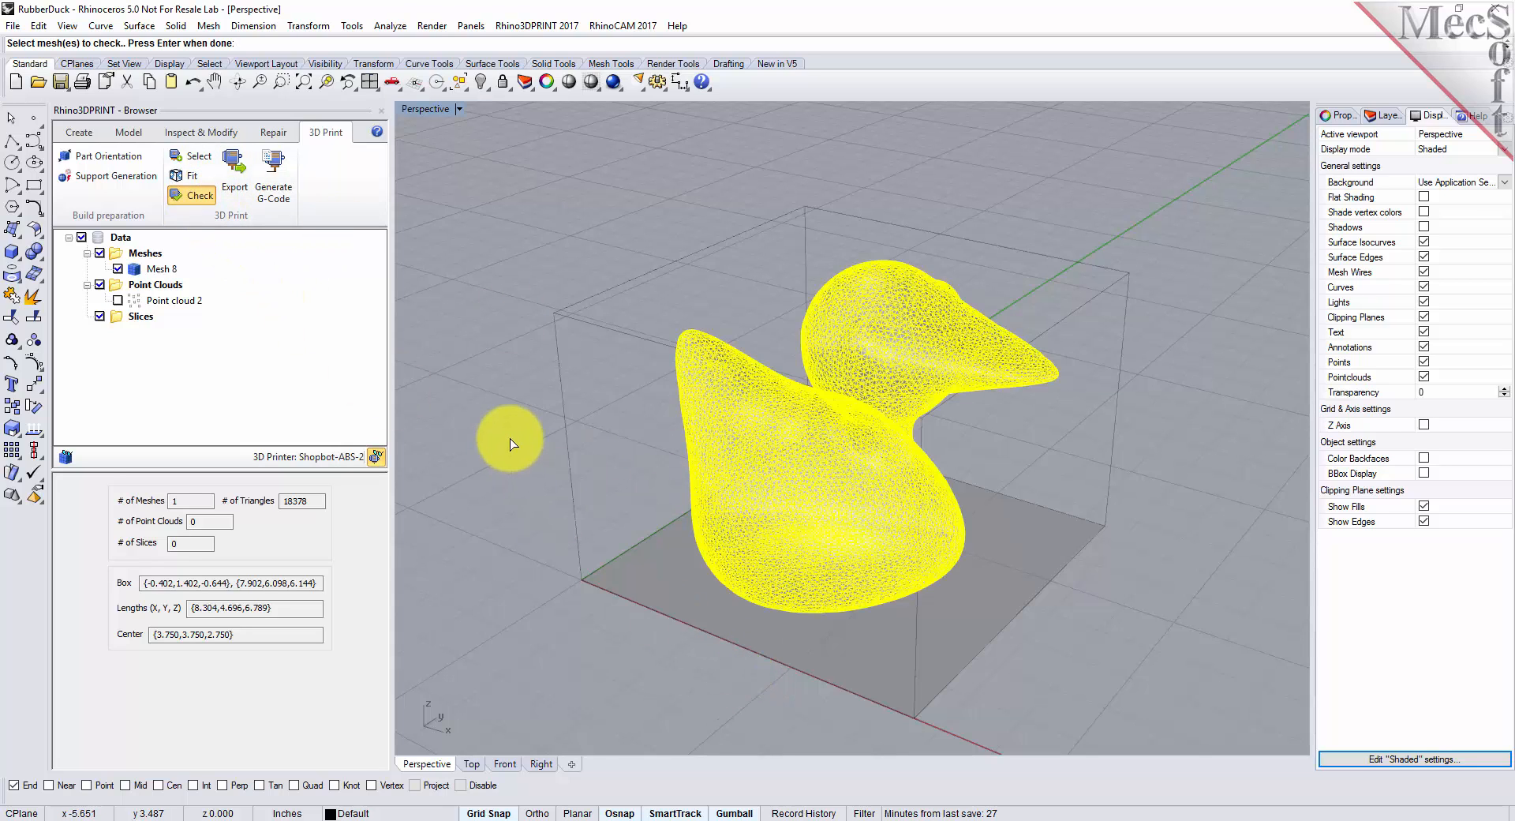
right_click(510, 437)
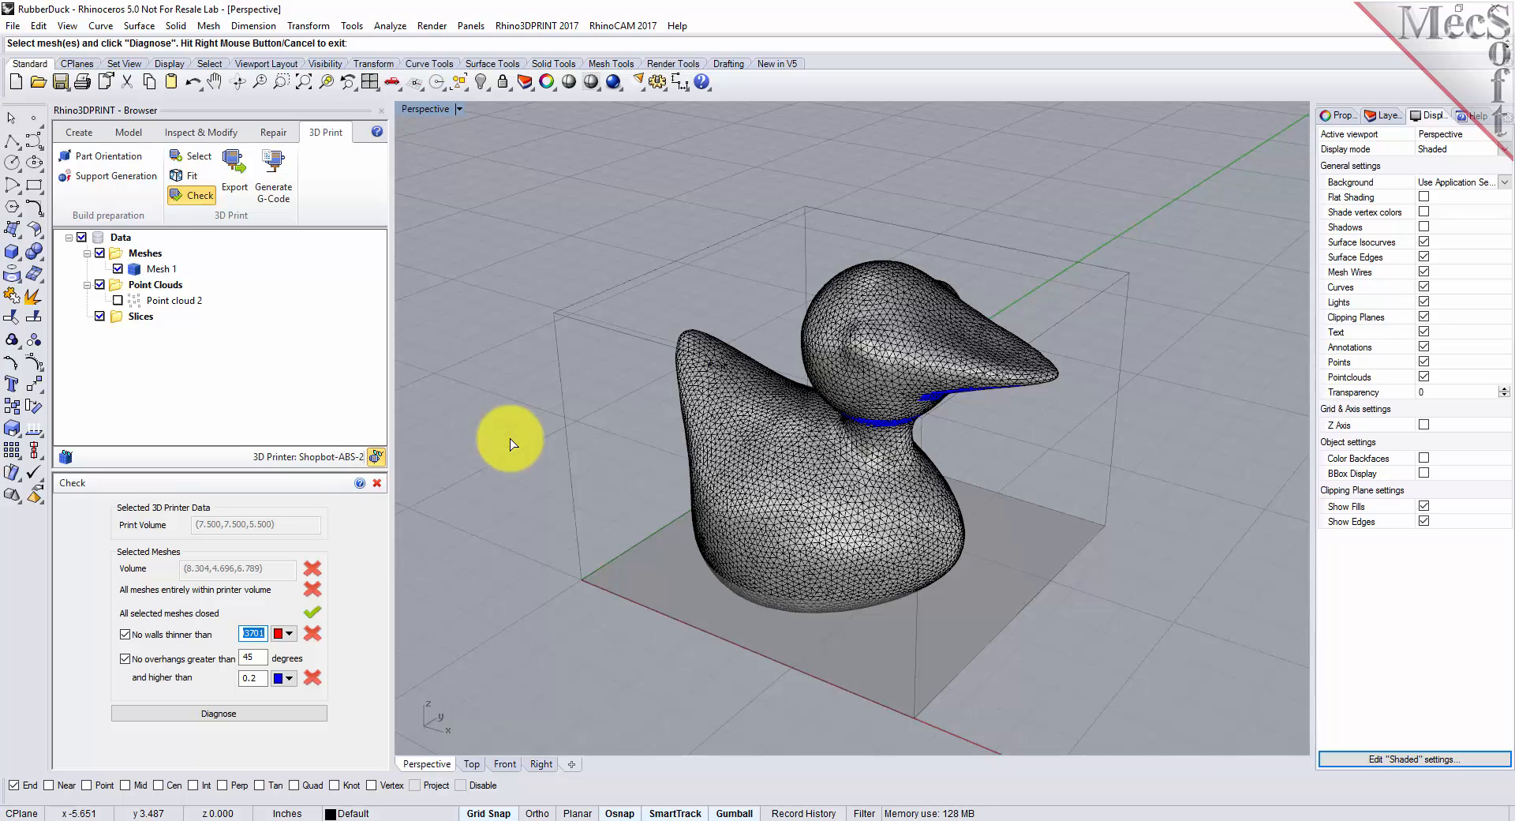
left_click(235, 714)
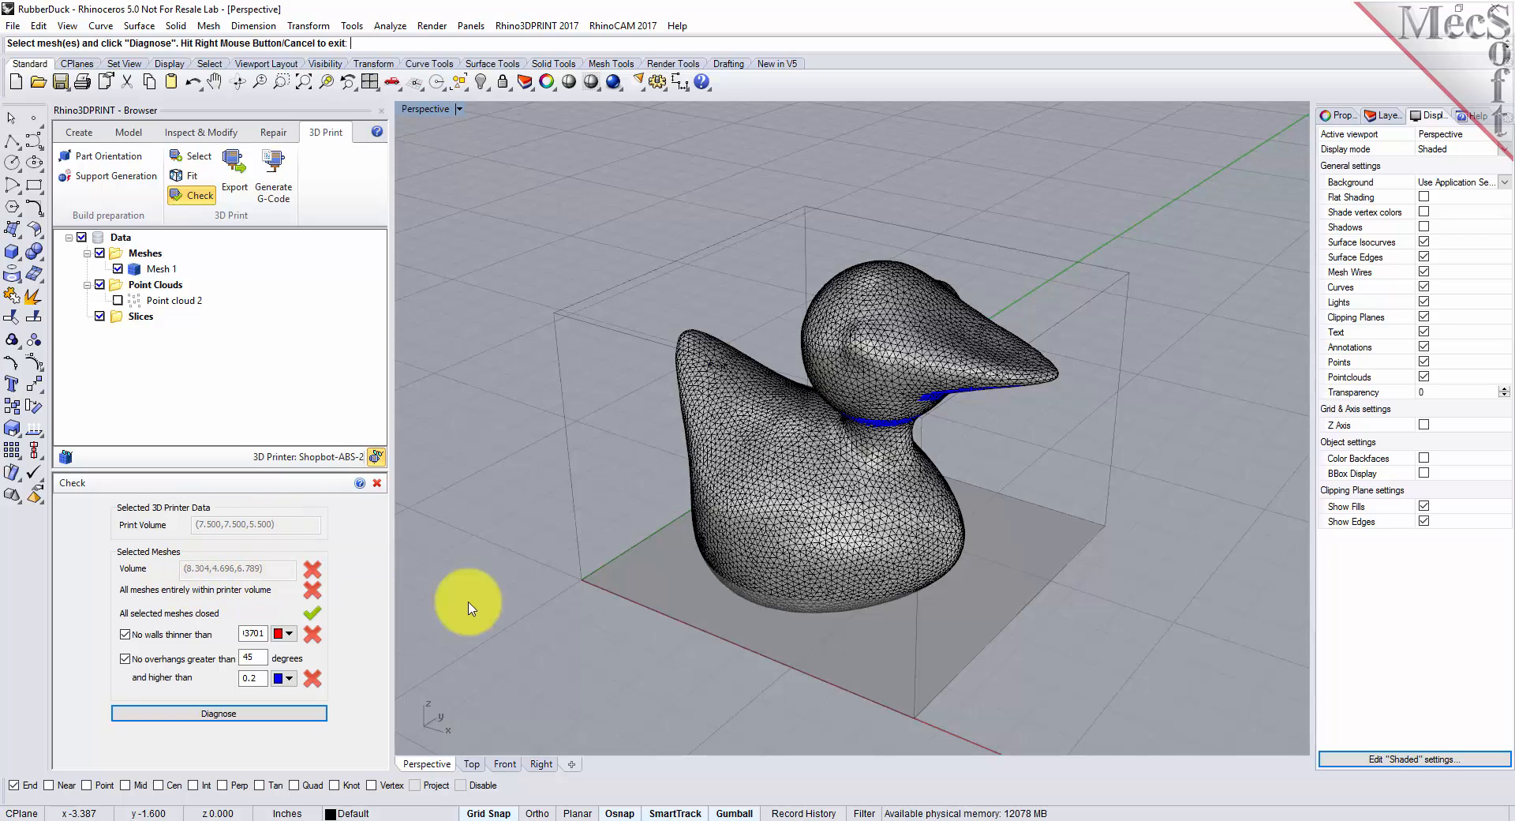
Examine the highlighted overhangs on the duck in four viewports, with the Front, Top and Right views zoomed to extents, and close the check.
right_click_drag(650, 715, 739, 632)
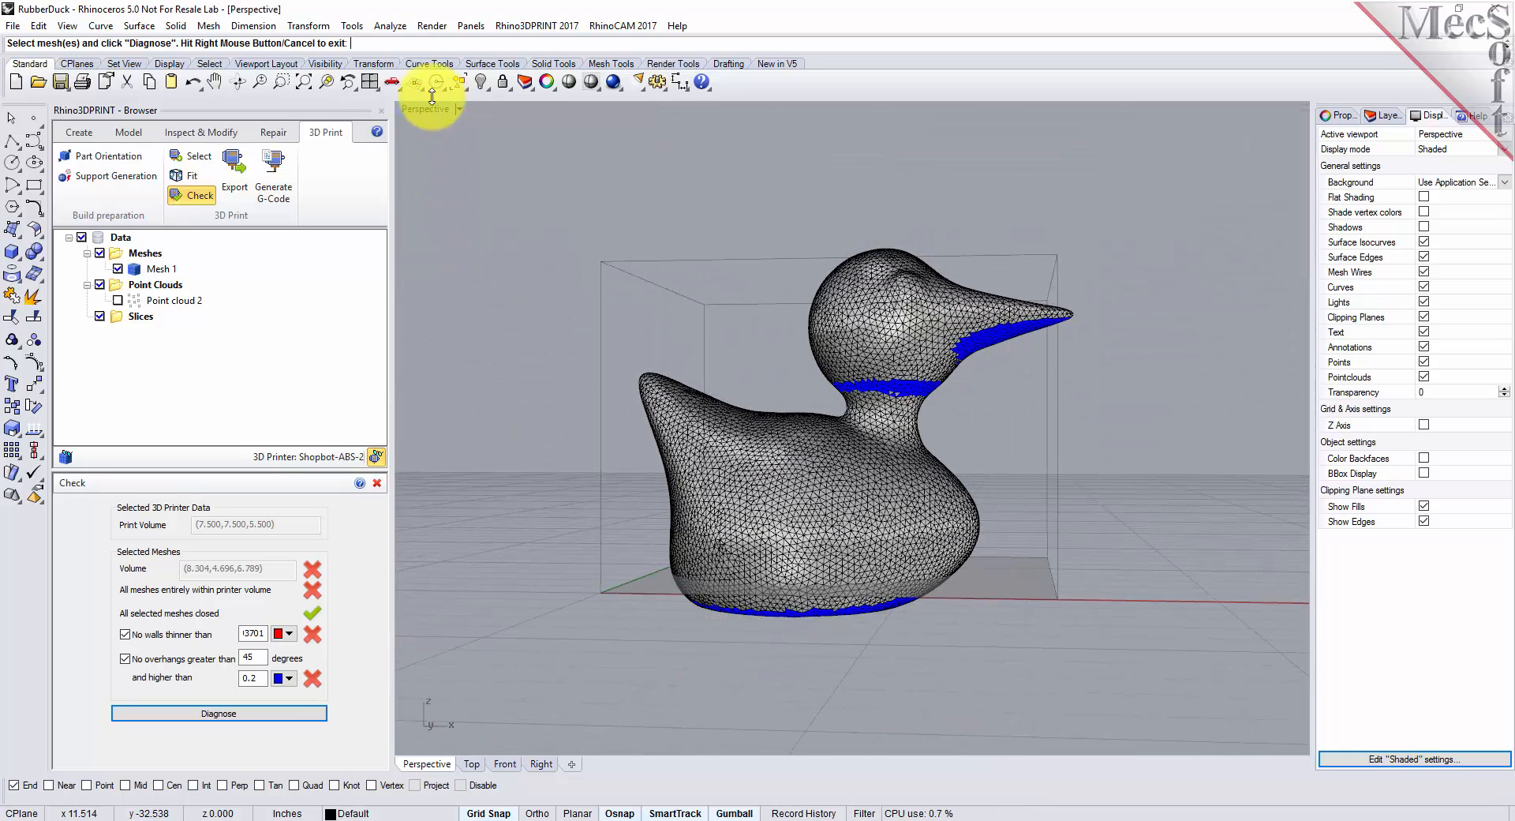
left_click(369, 81)
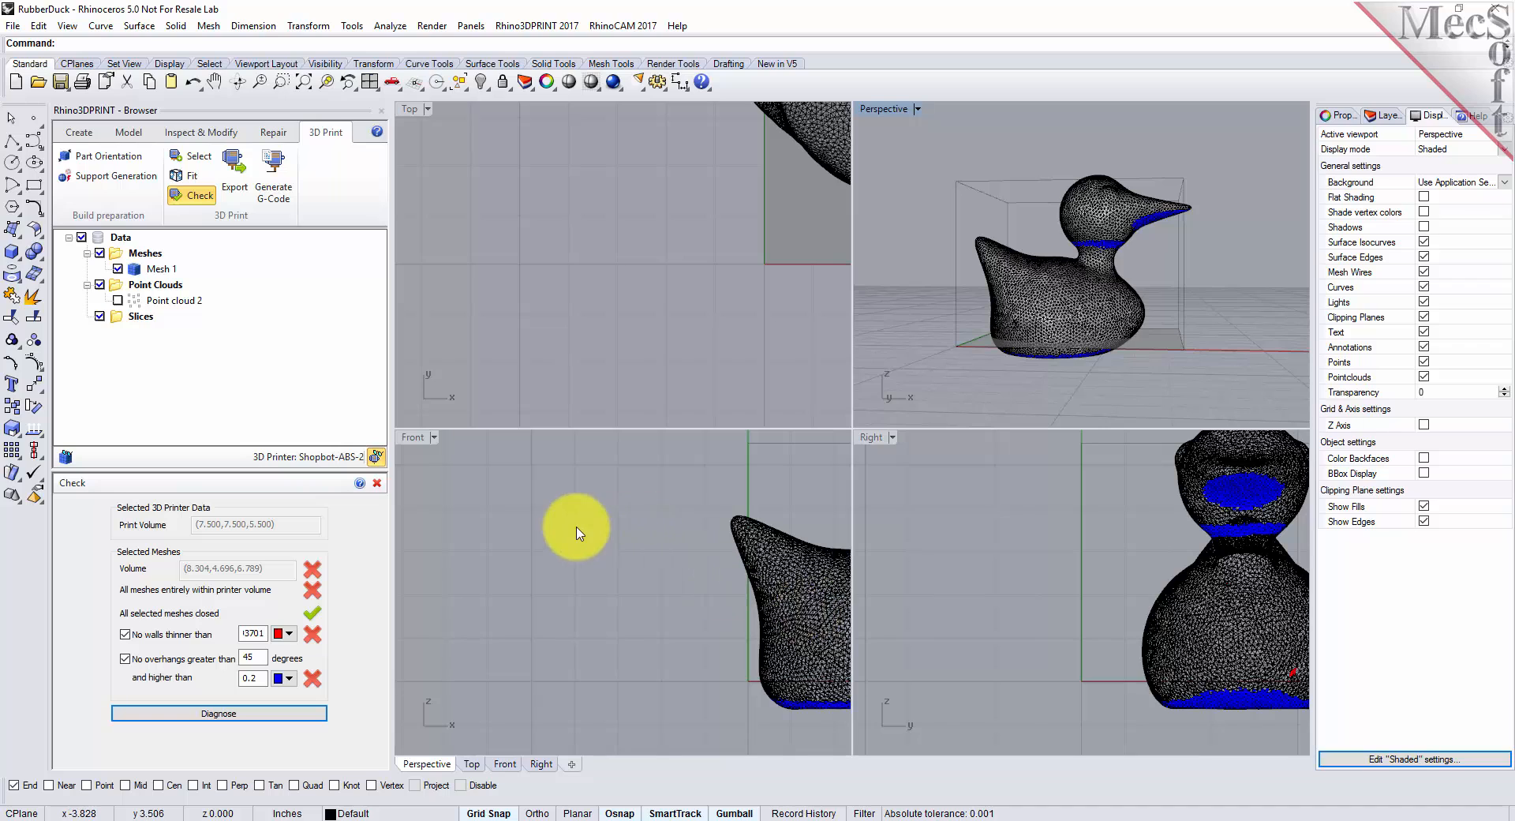
left_click(1017, 607)
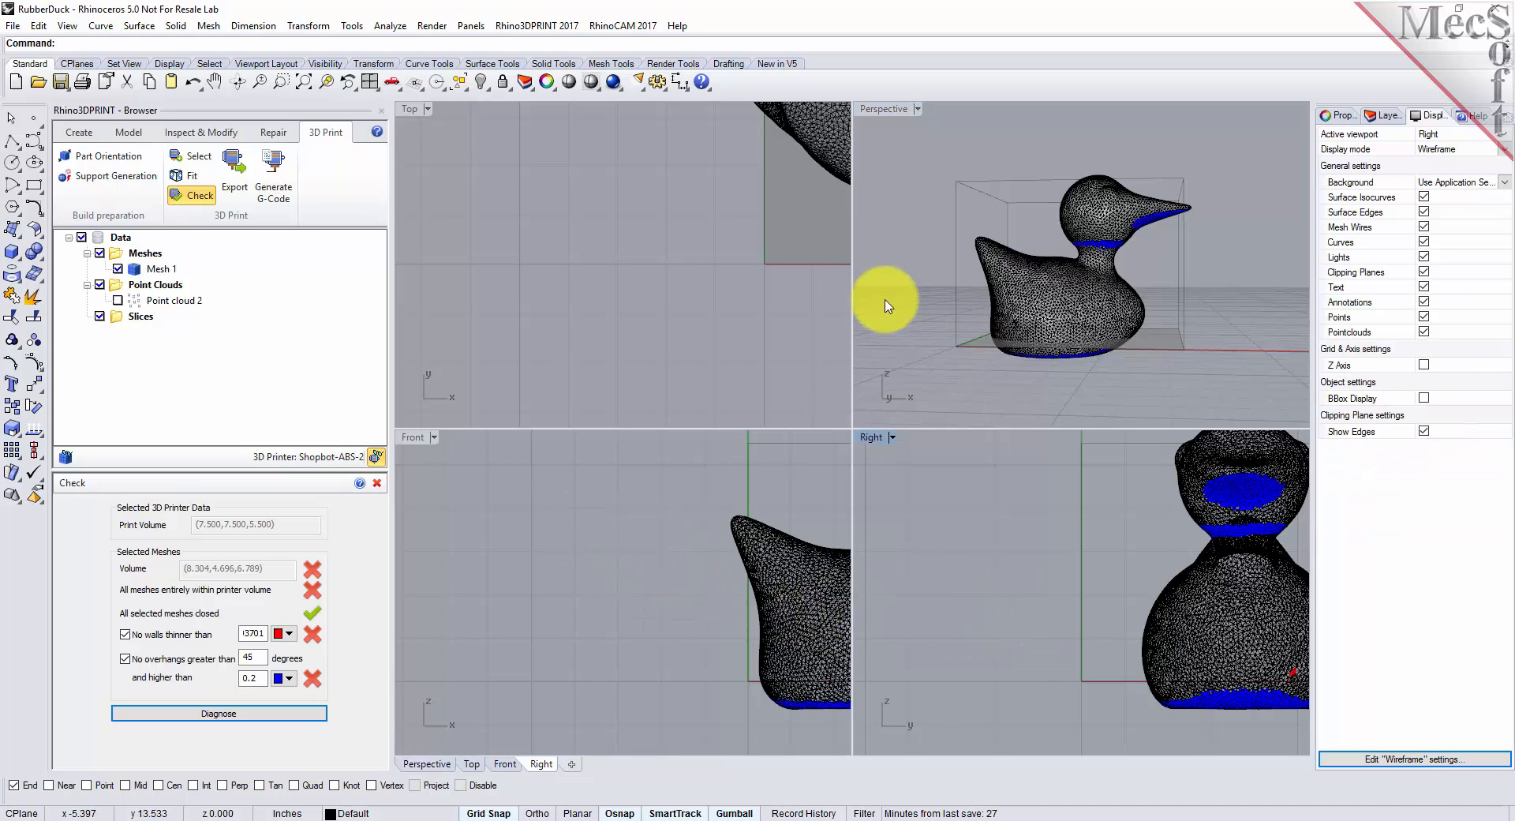
left_click(578, 570)
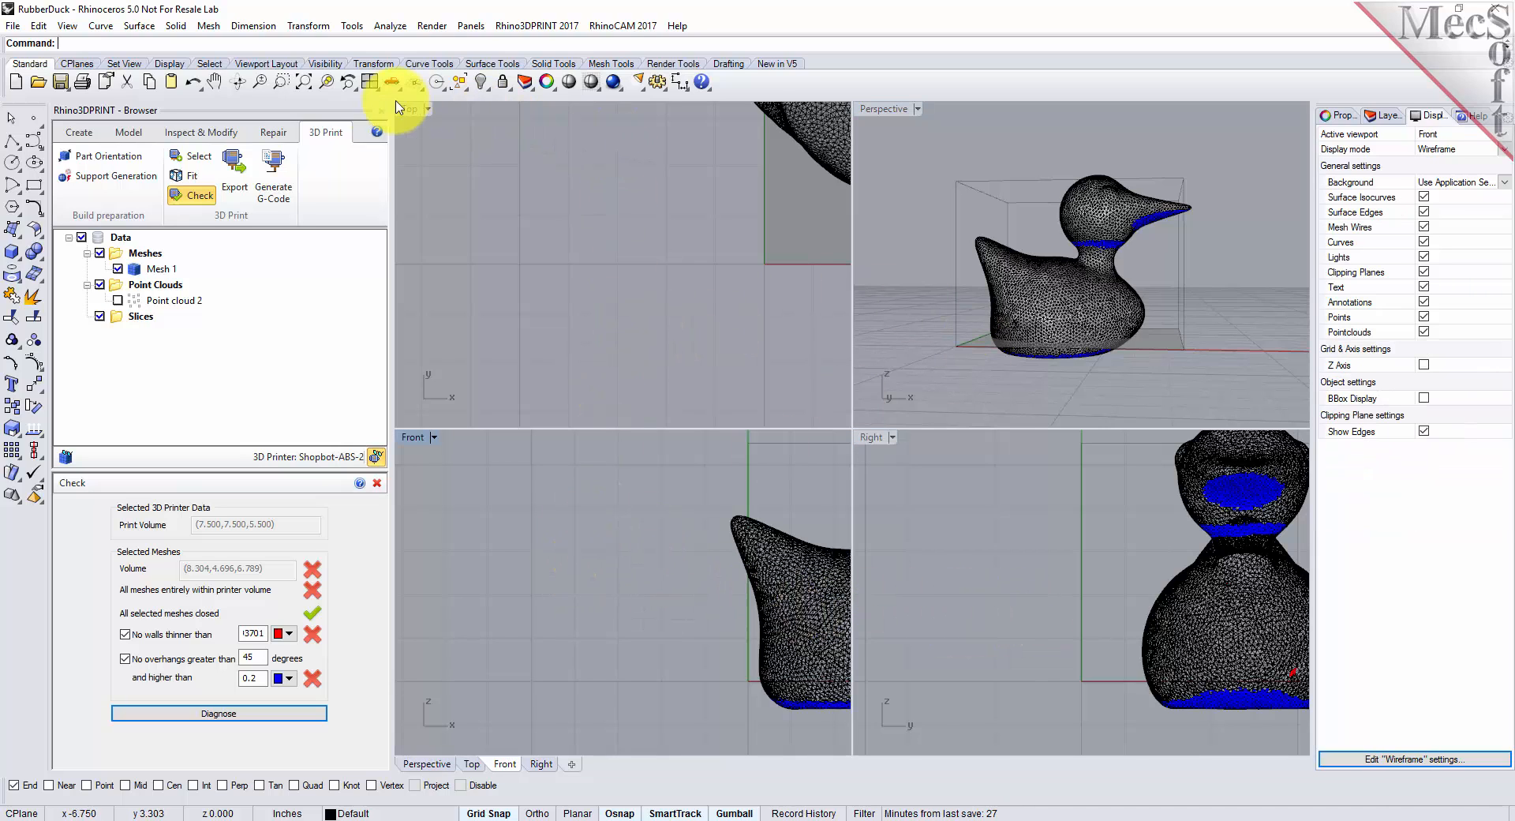
left_click(303, 82)
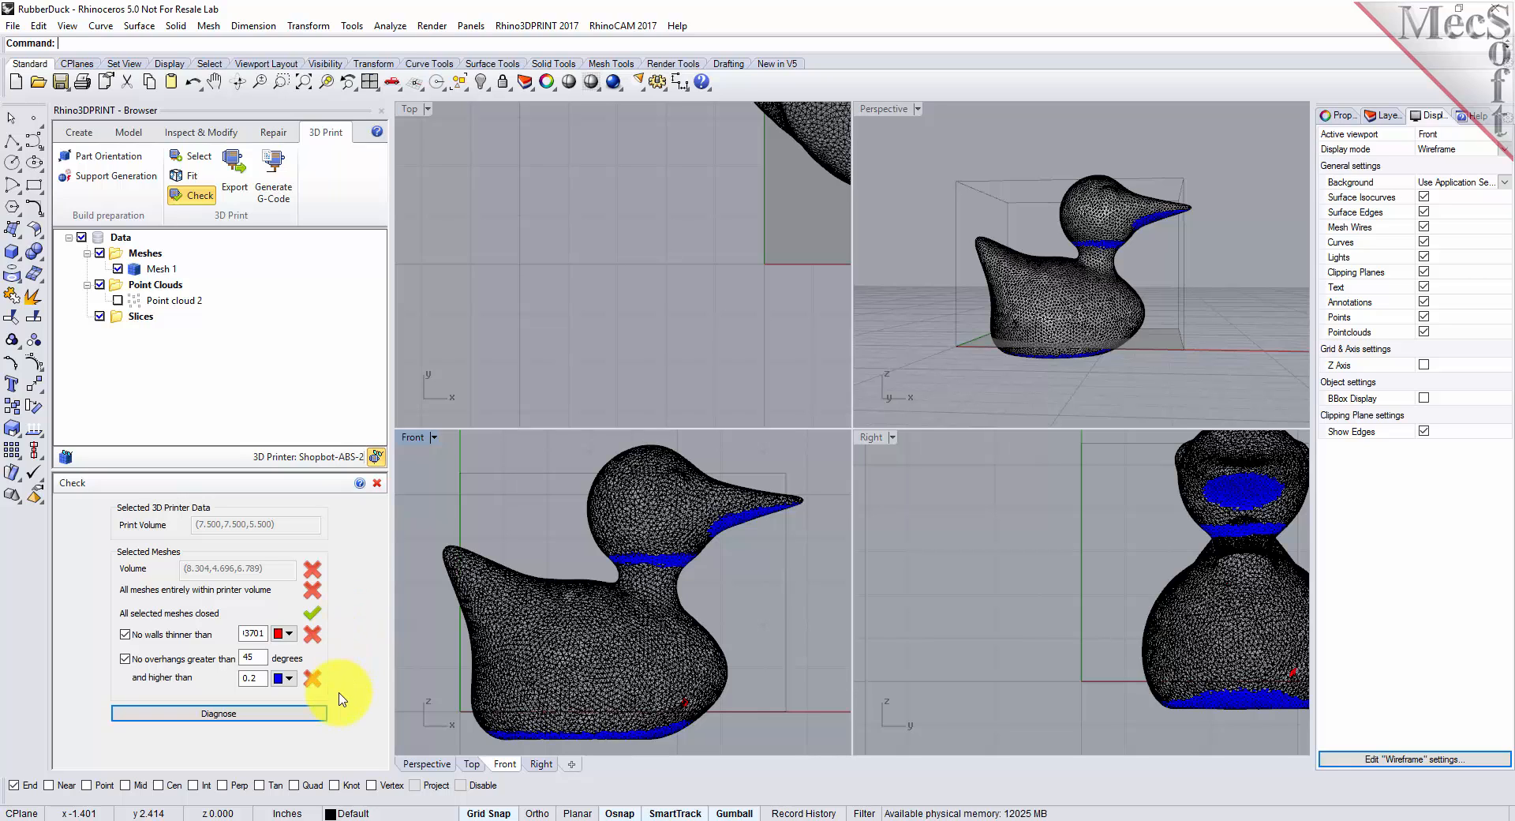
left_click(647, 335)
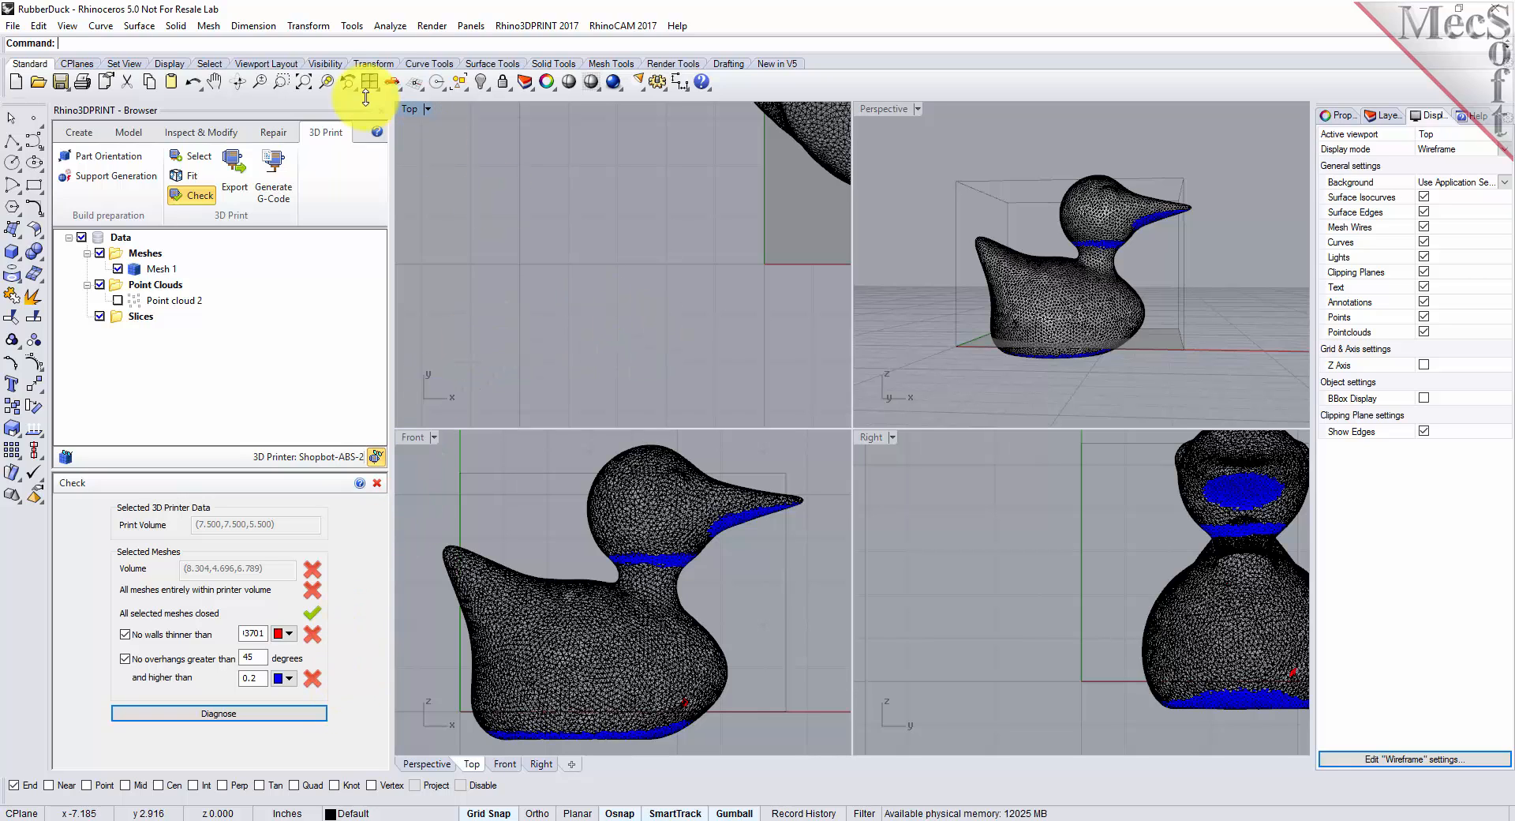
left_click(303, 82)
left_click(906, 581)
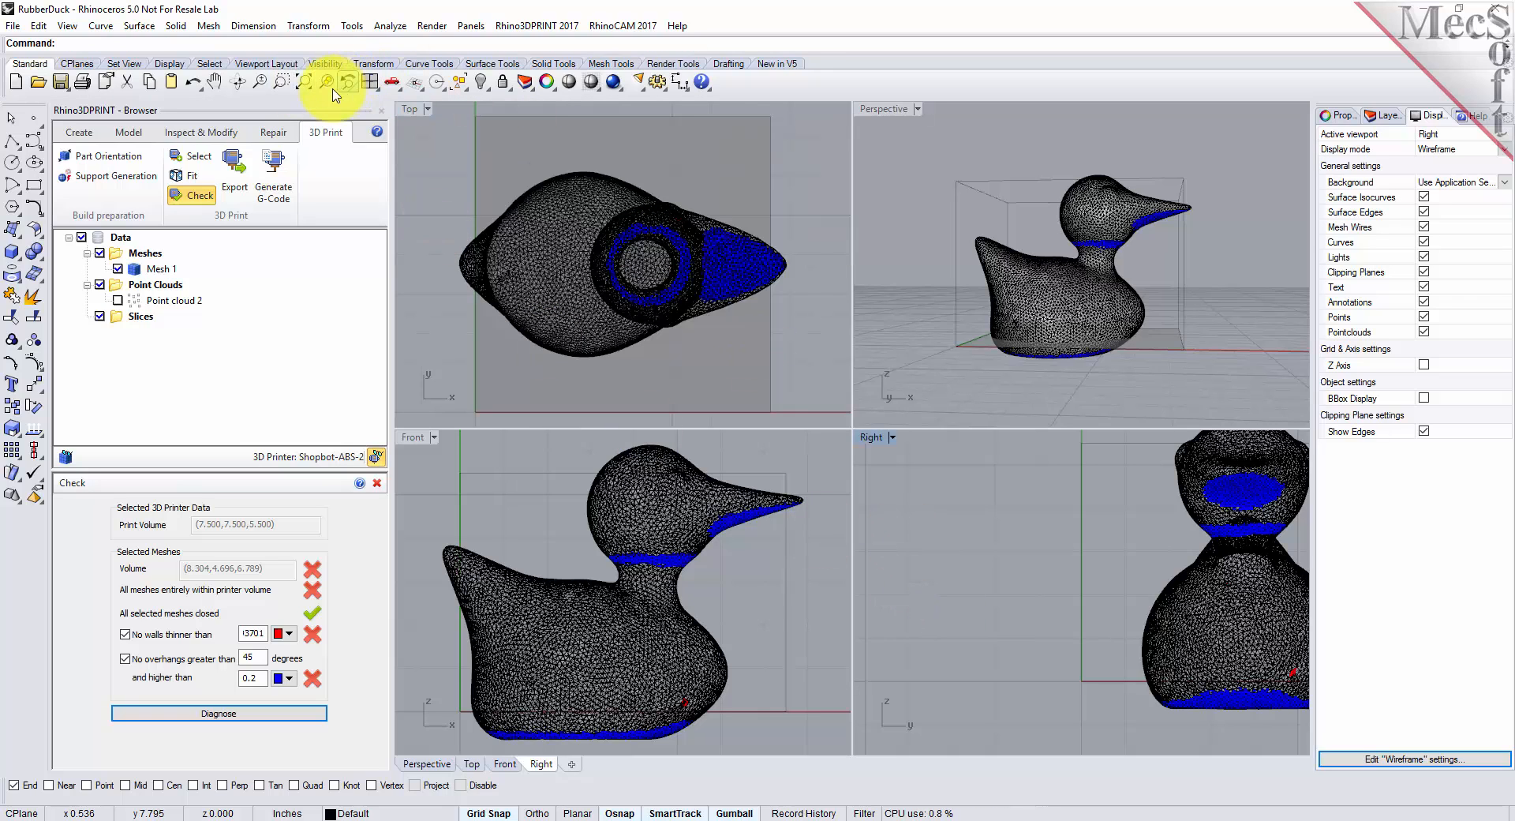
left_click(301, 82)
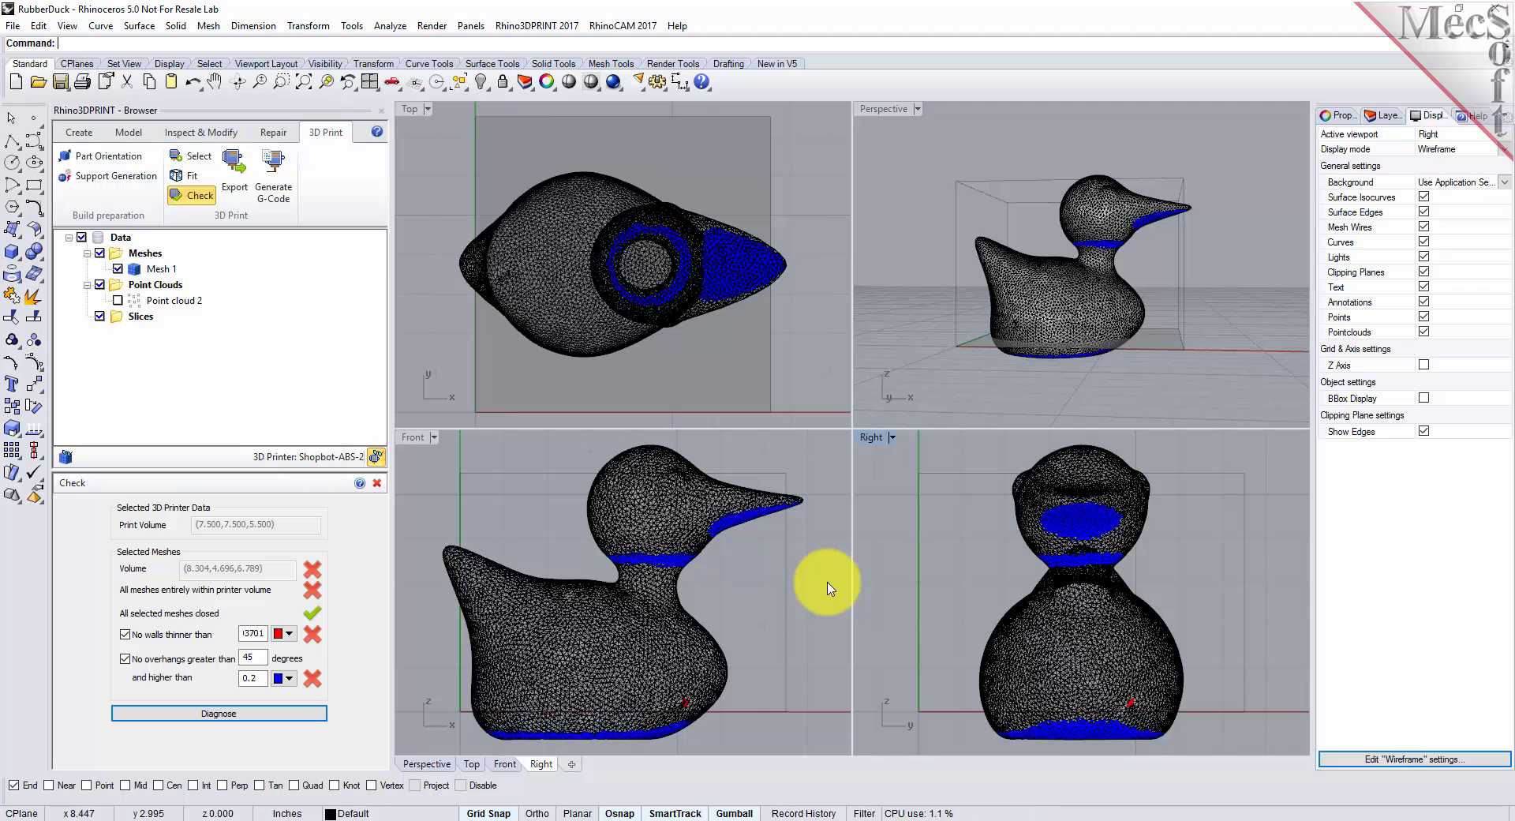
mouse_move(1144, 324)
right_mouse_down()
mouse_move(1108, 284)
mouse_move(1099, 162)
mouse_move(1089, 220)
mouse_move(1119, 372)
right_mouse_up()
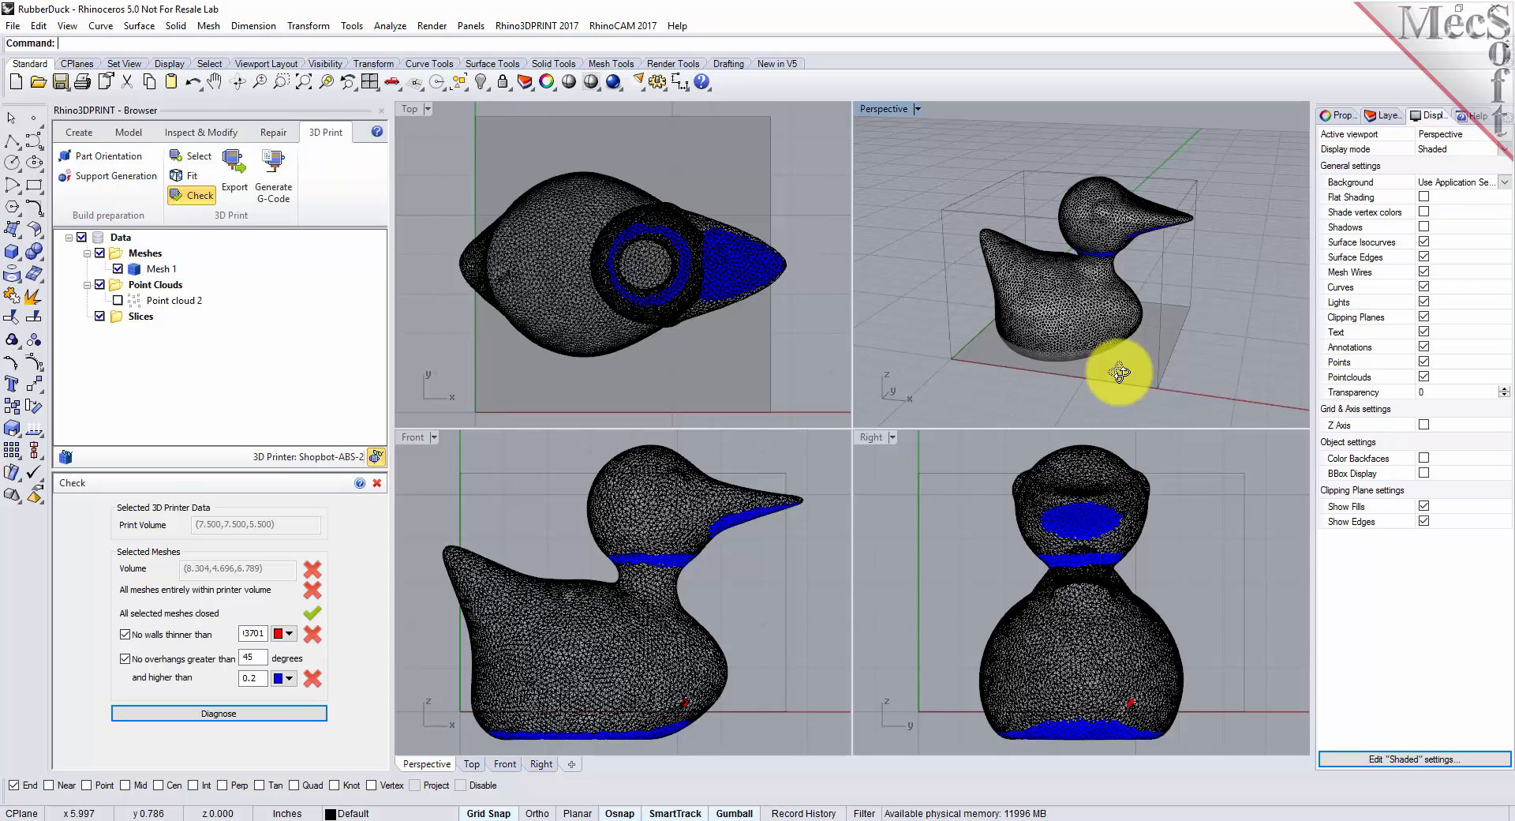
left_click(377, 482)
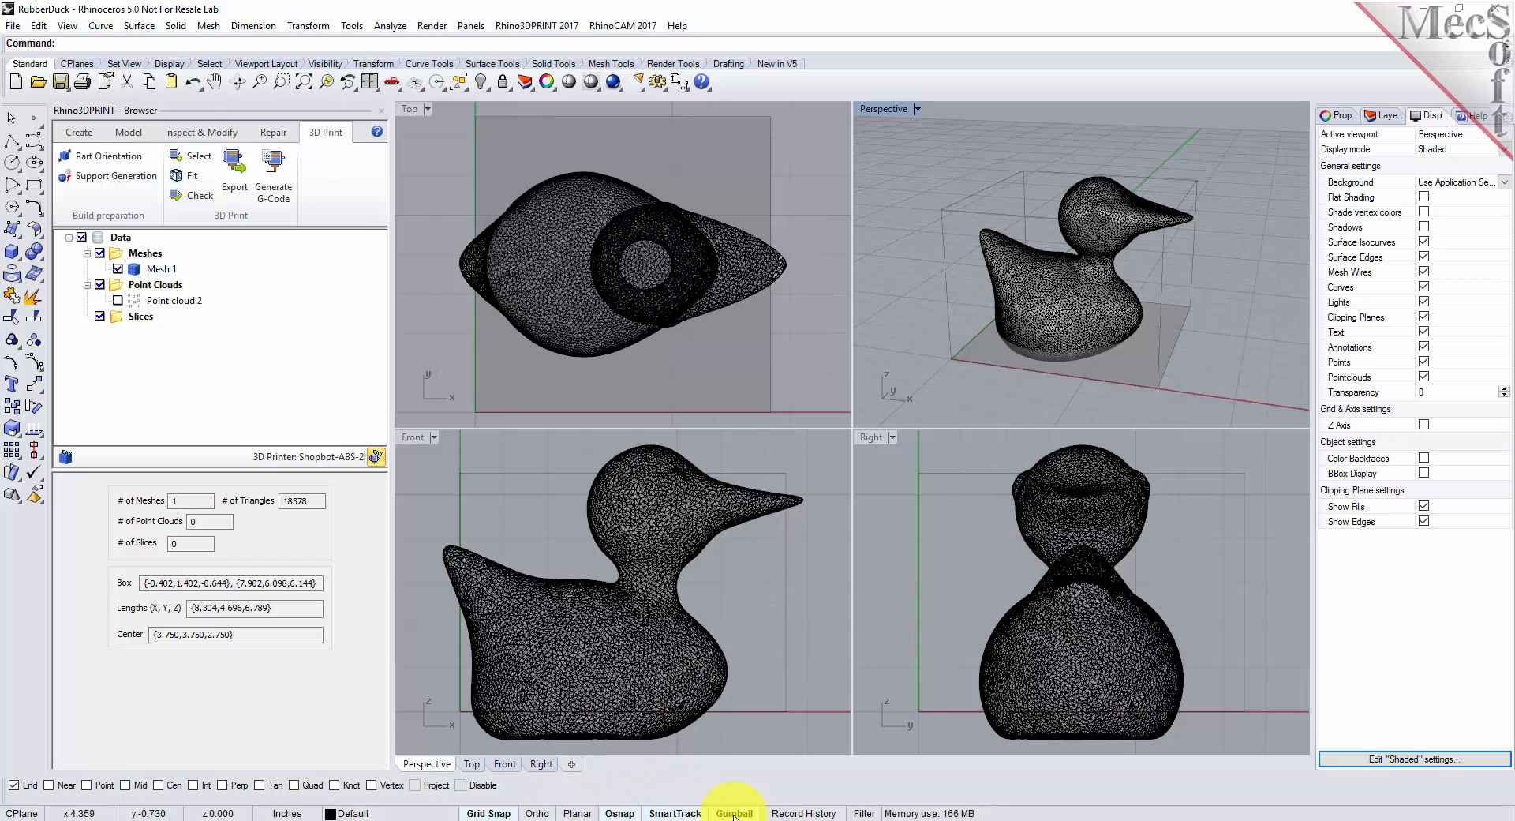
Rotate the duck mesh 90 degrees about the X axis in the Right view so it lies on its side.
left_click(1070, 334)
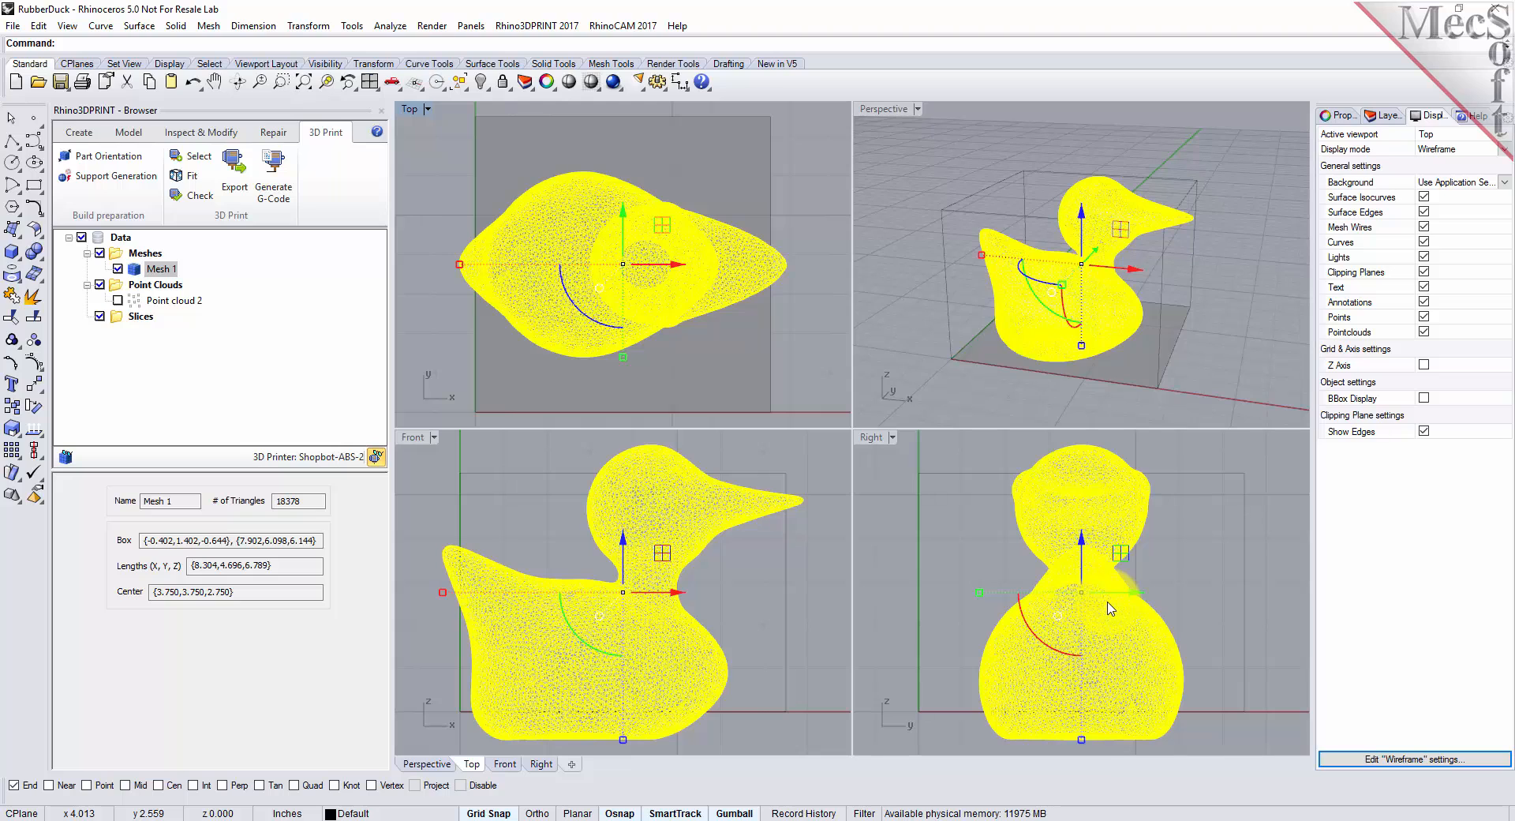
left_click(1047, 628)
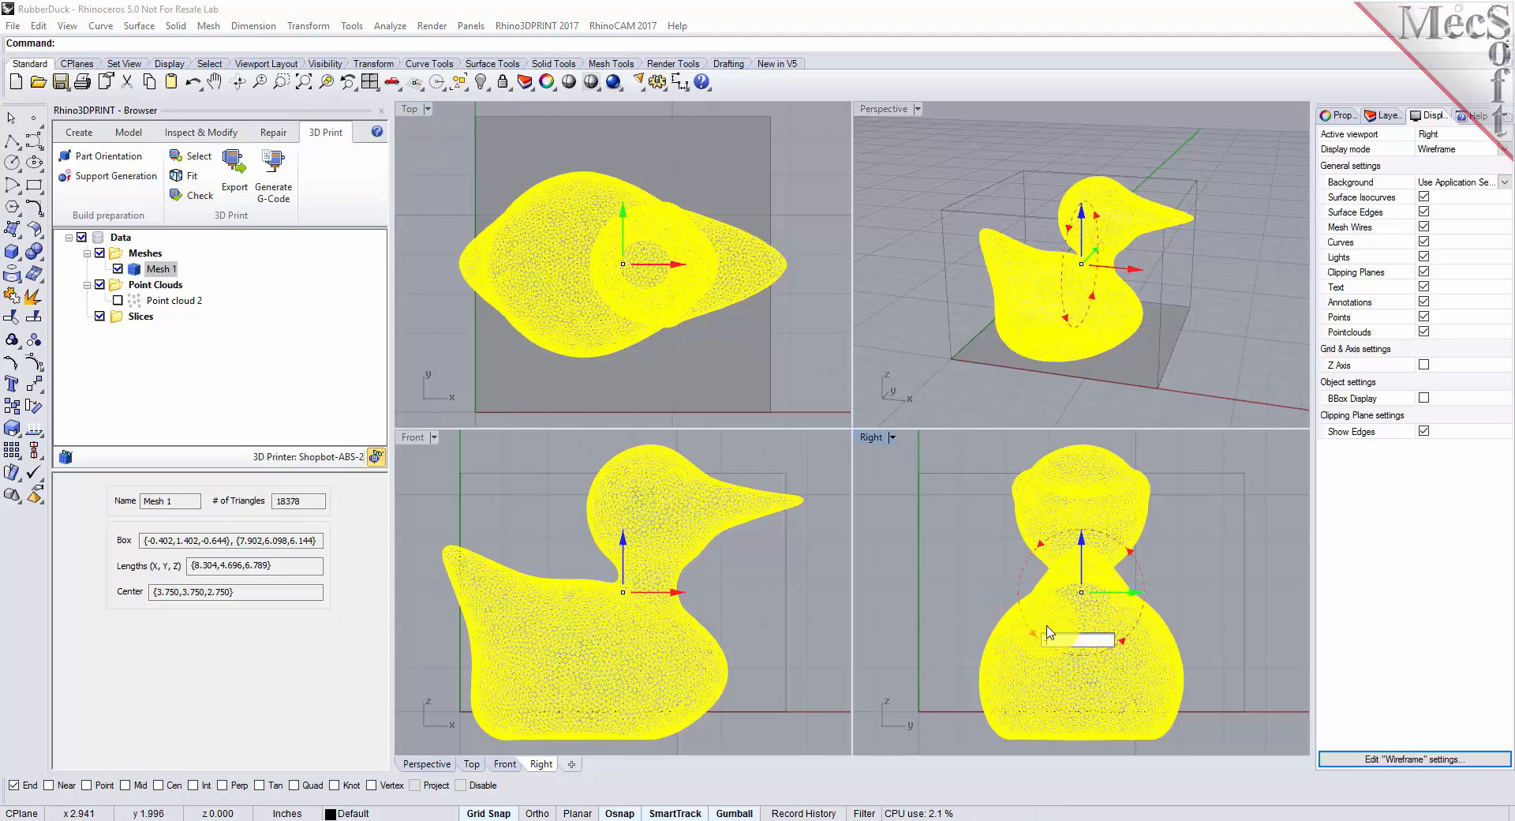
type("90")
key("Return")
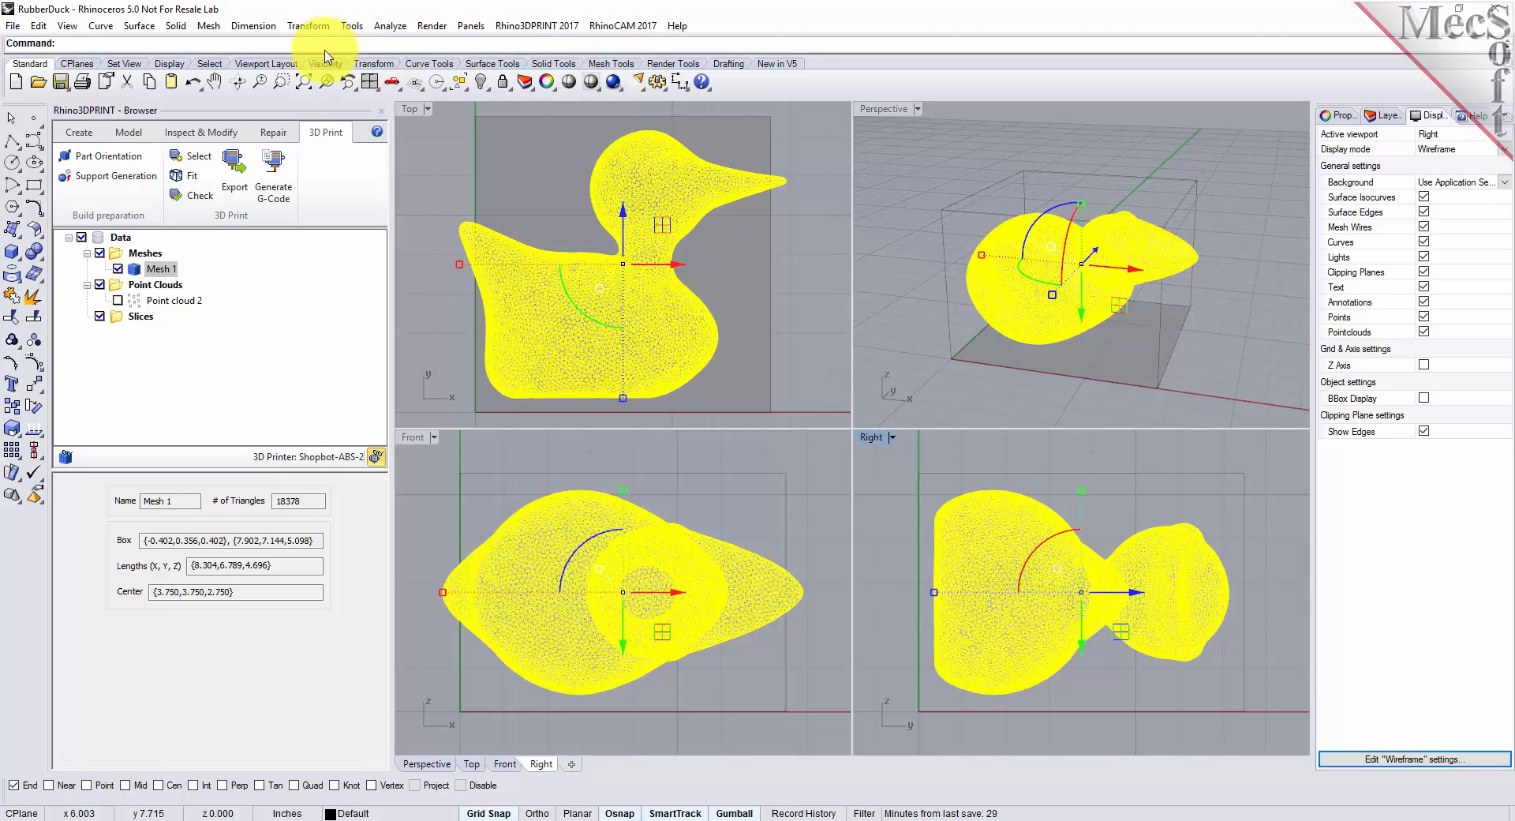
Scale the duck mesh uniformly from origin 0,0 to 7.059 x 5.771 x 3.992 inches and fit it with Center alignment in Z and XY.
left_click(308, 28)
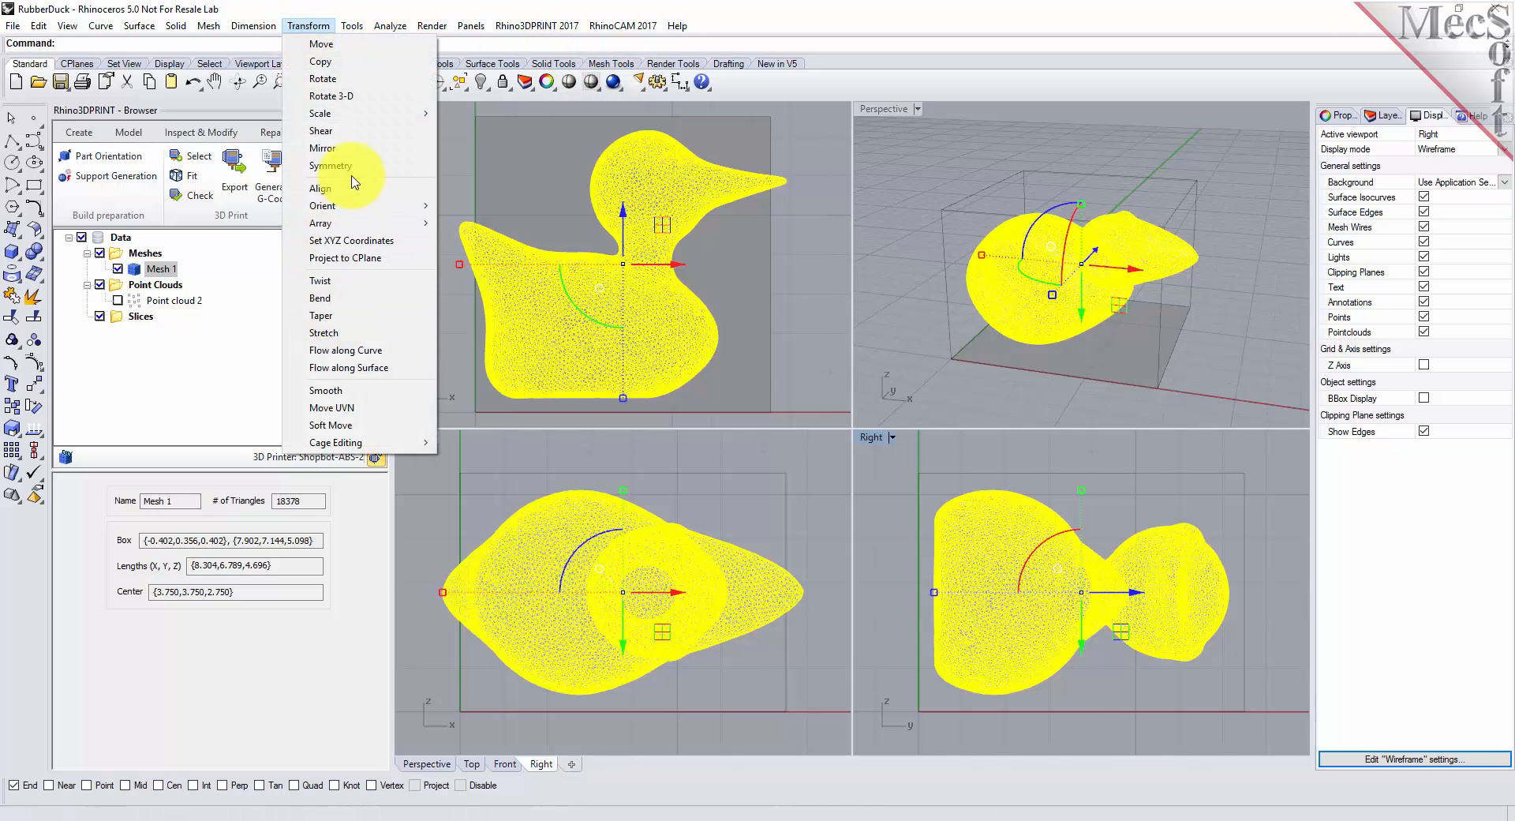
mouse_move(360, 118)
left_click(477, 113)
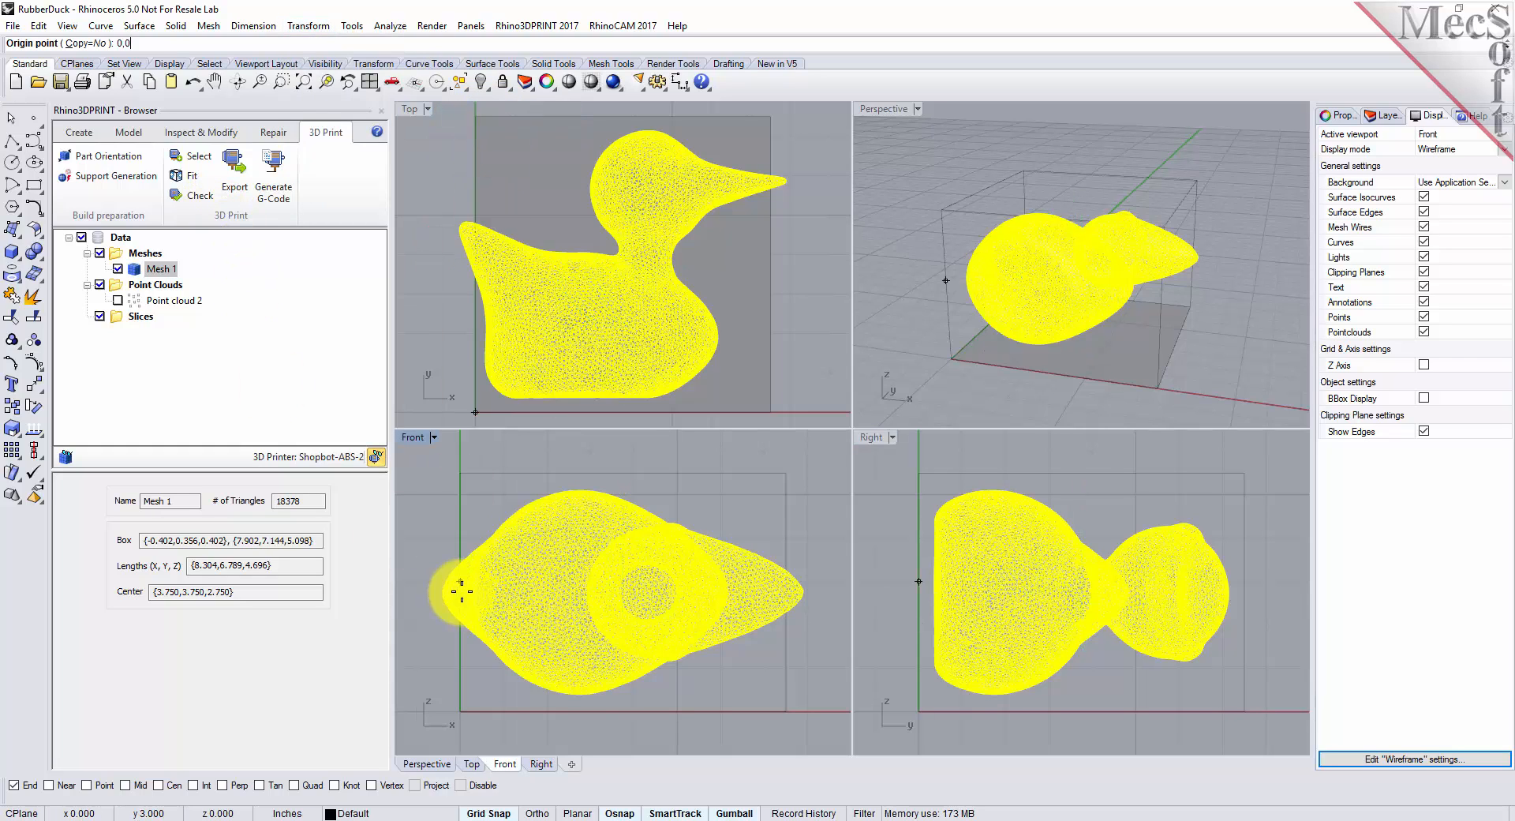
key("Return")
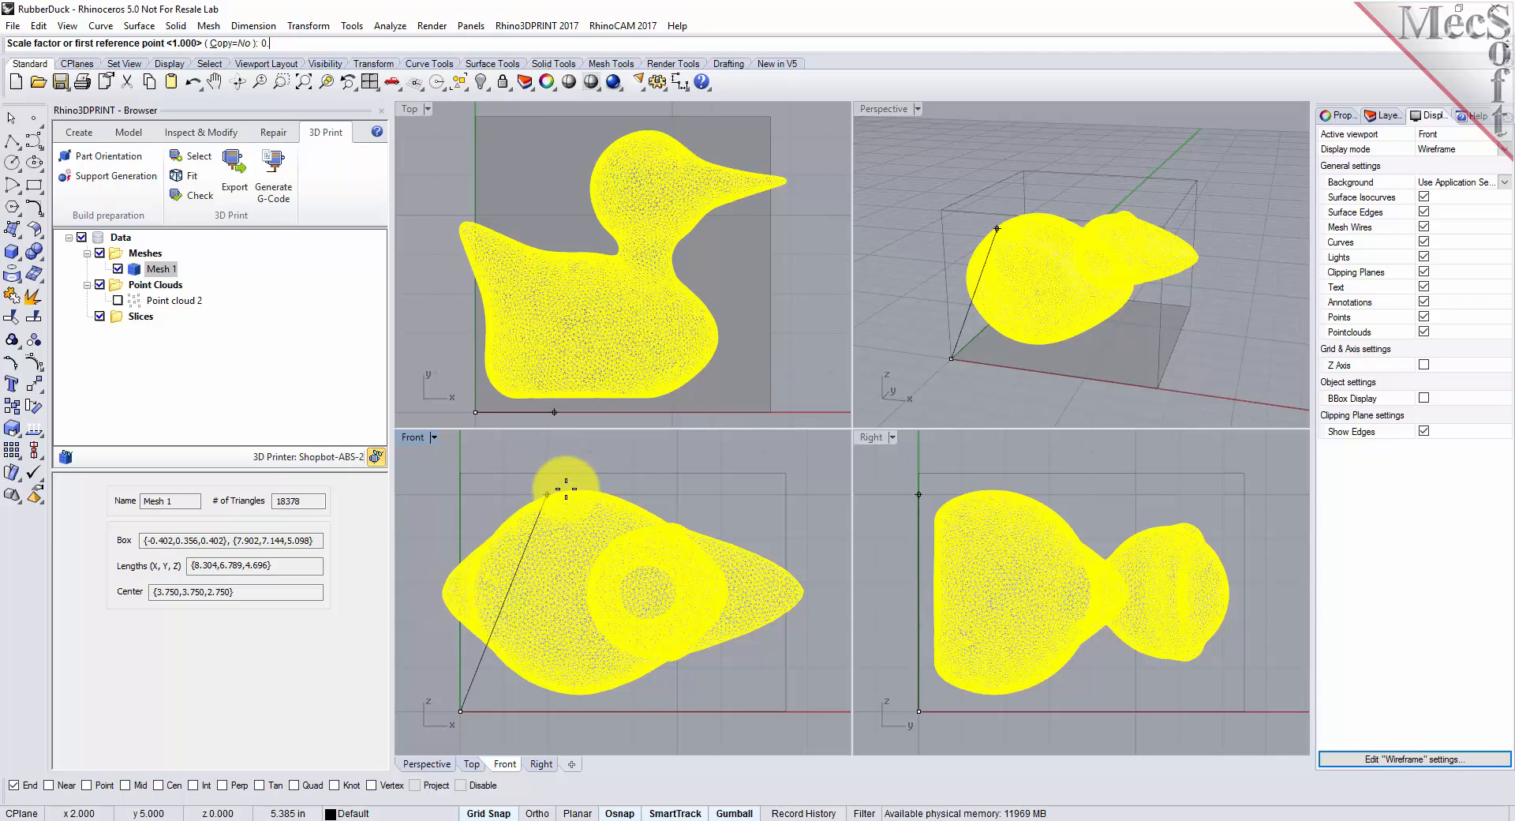
key("Return")
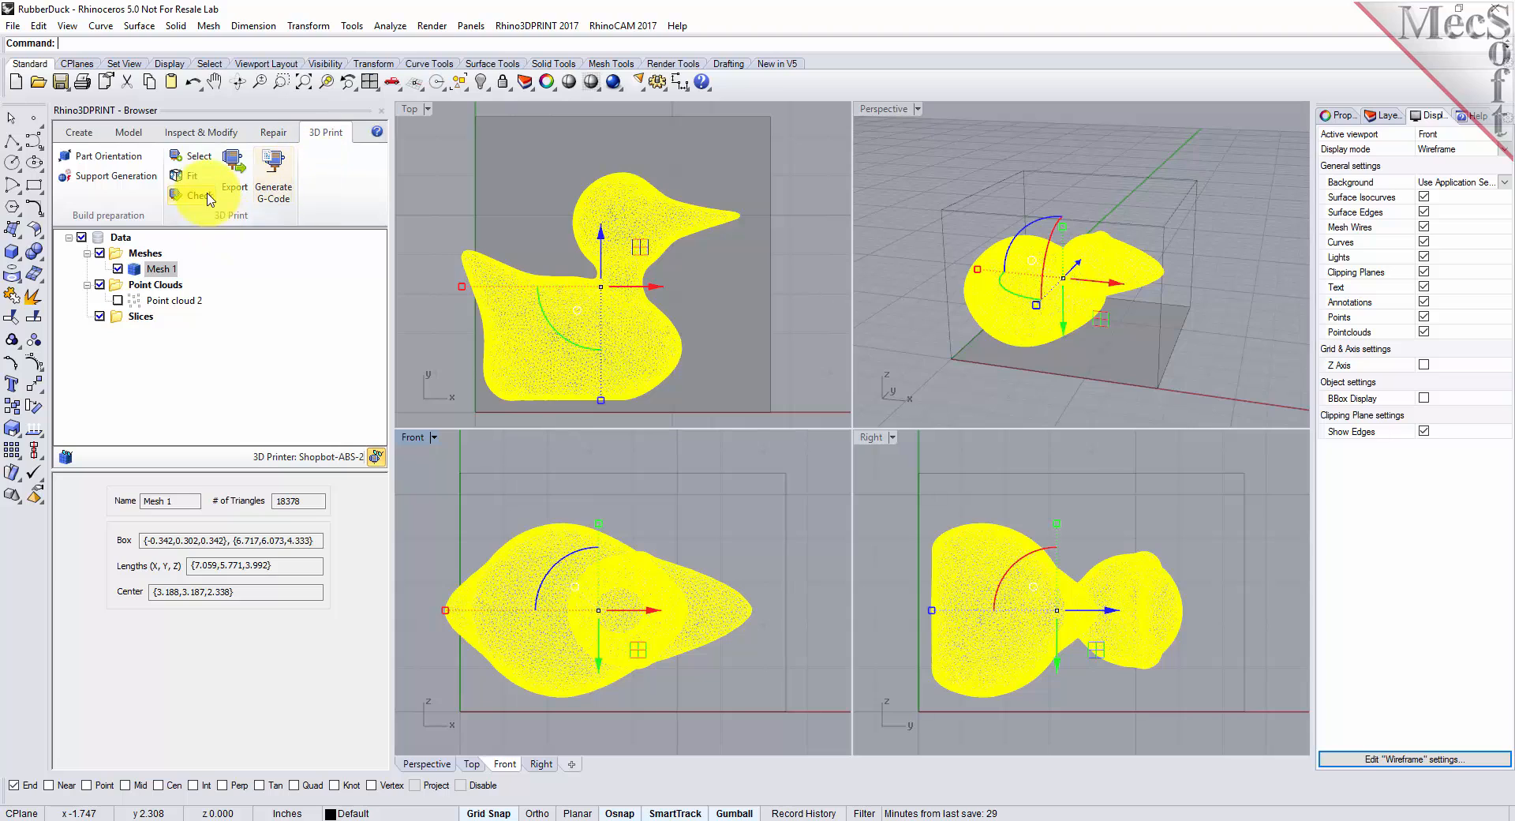
left_click(189, 175)
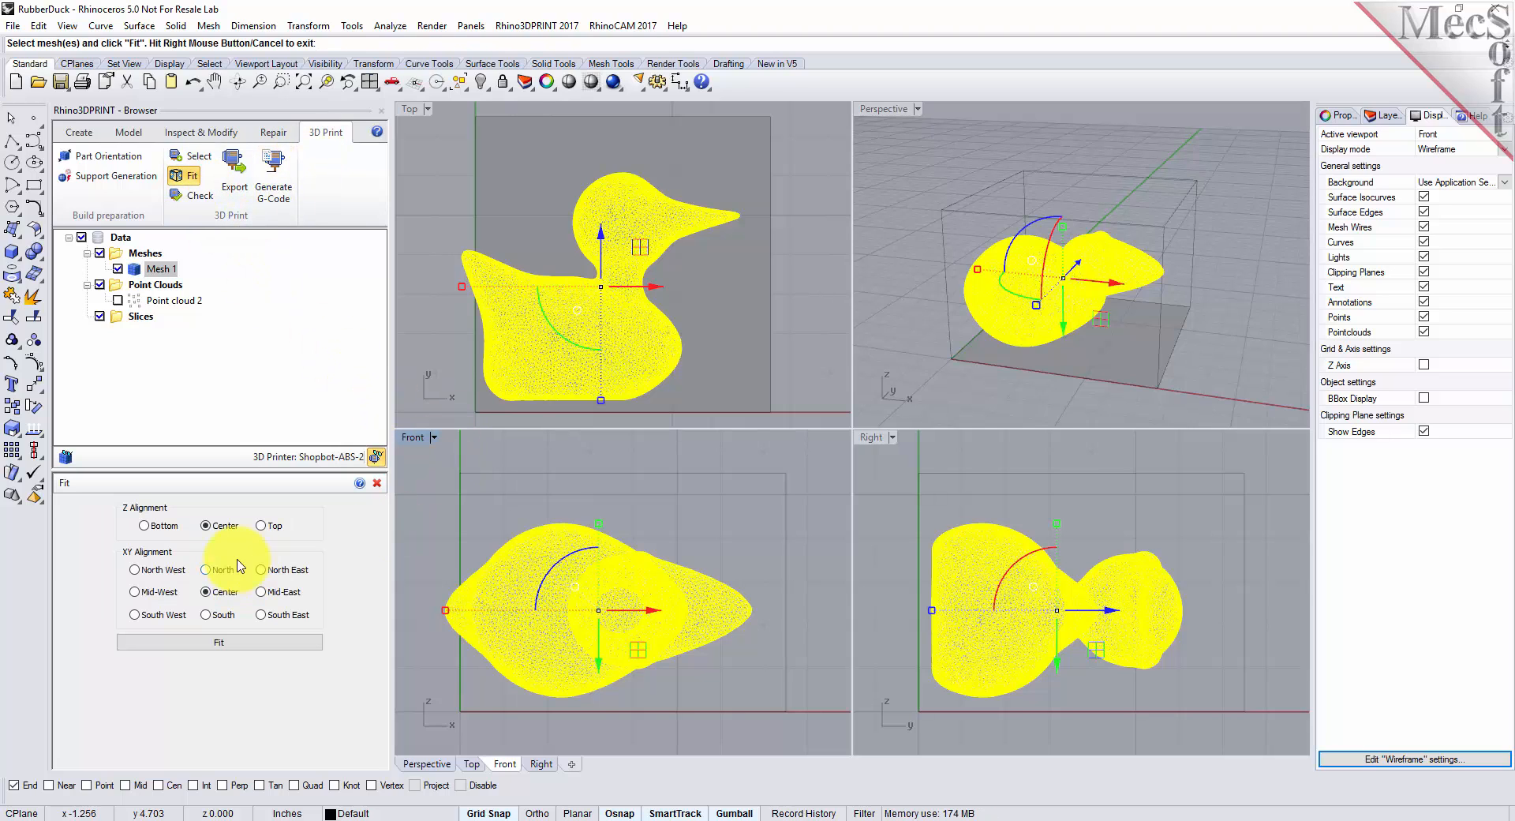
left_click(220, 642)
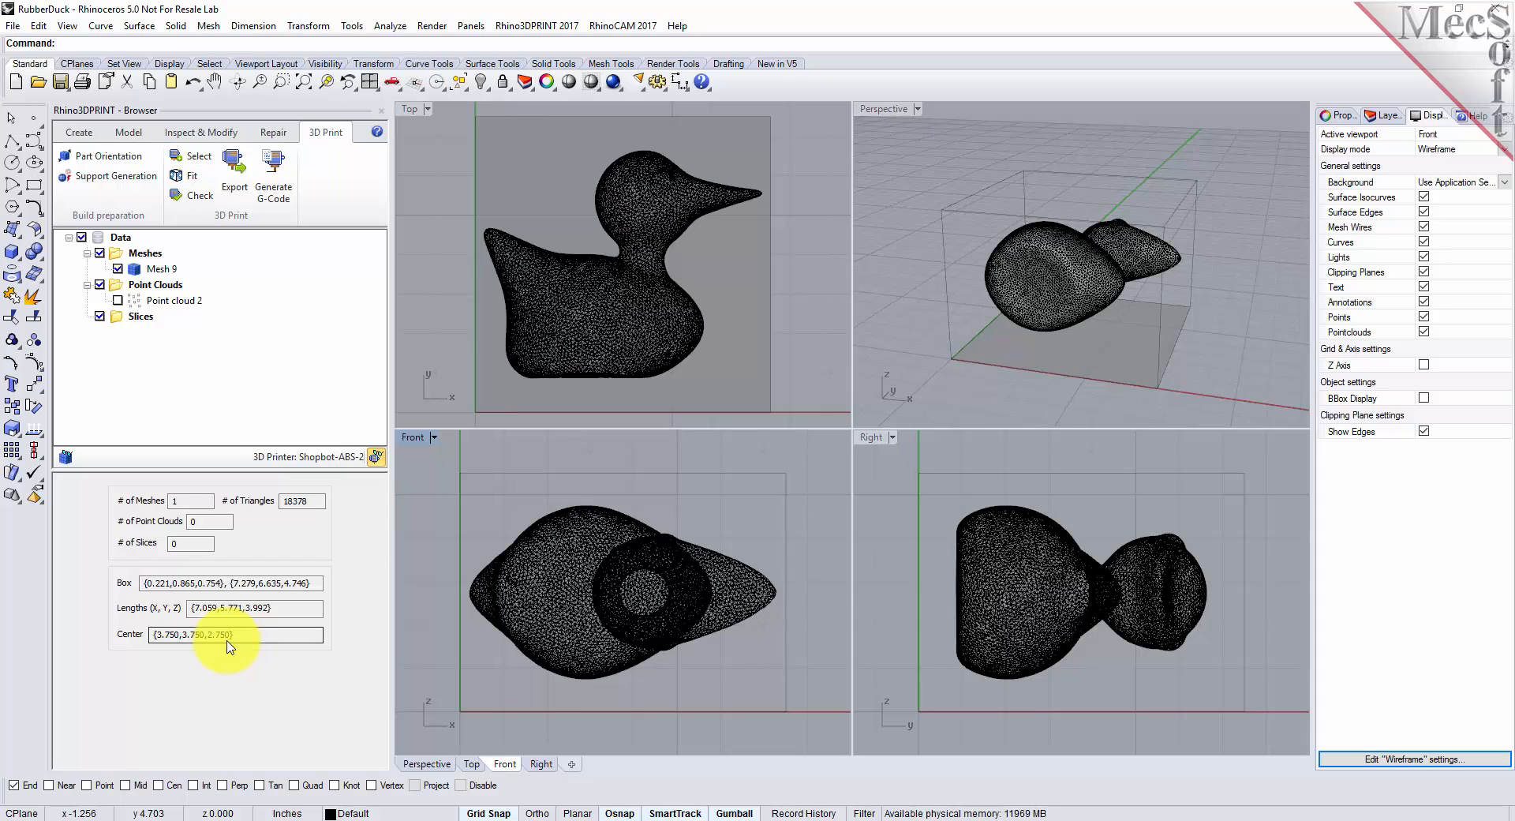
Check and diagnose the reoriented duck mesh for printer volume, closure, thin walls, and overhangs greater than 45 degrees and higher than 0.2.
left_click(201, 198)
left_click(598, 321)
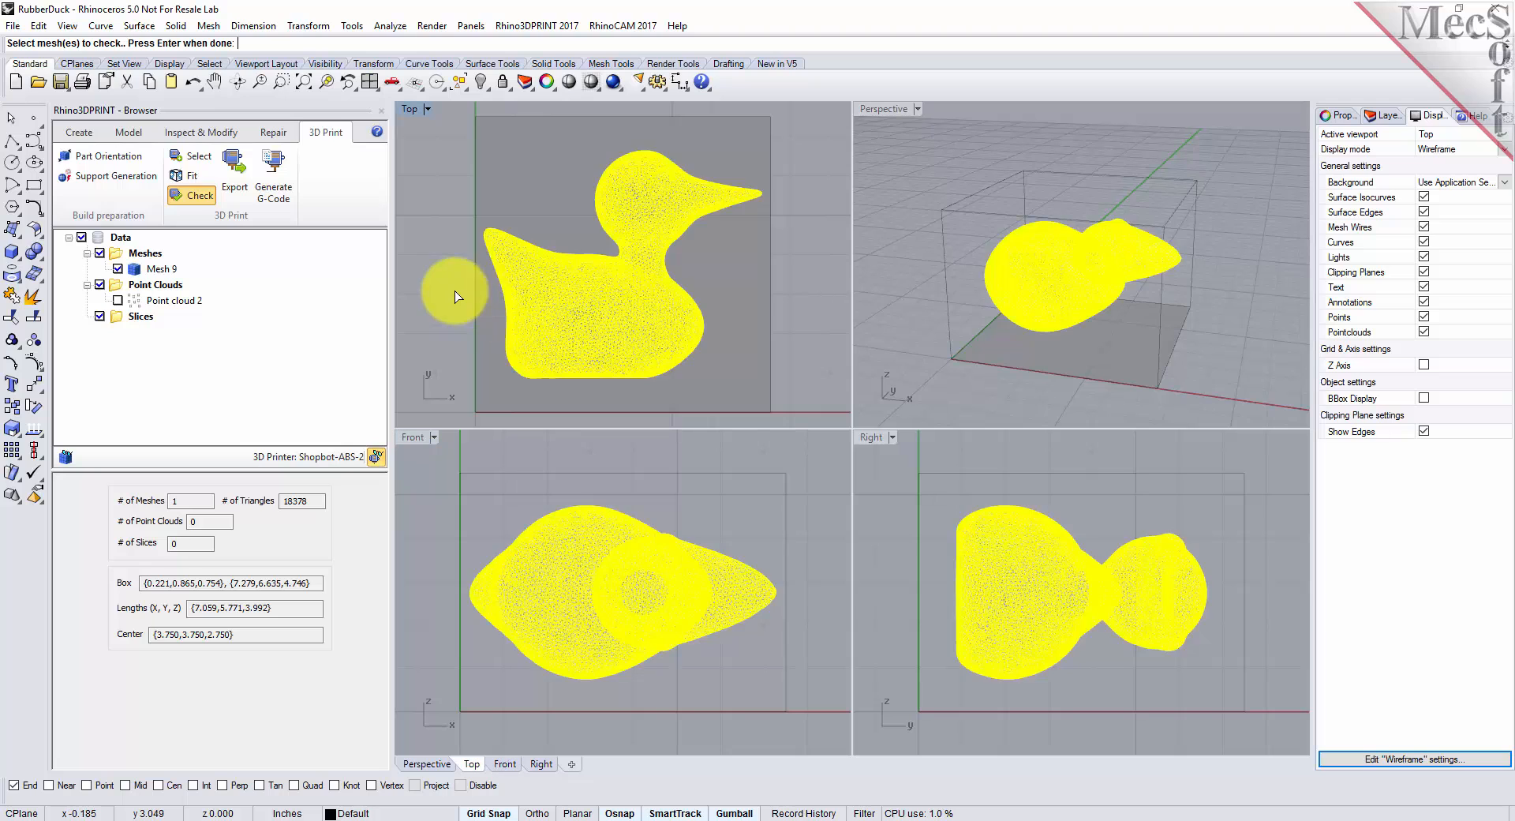
key("Return")
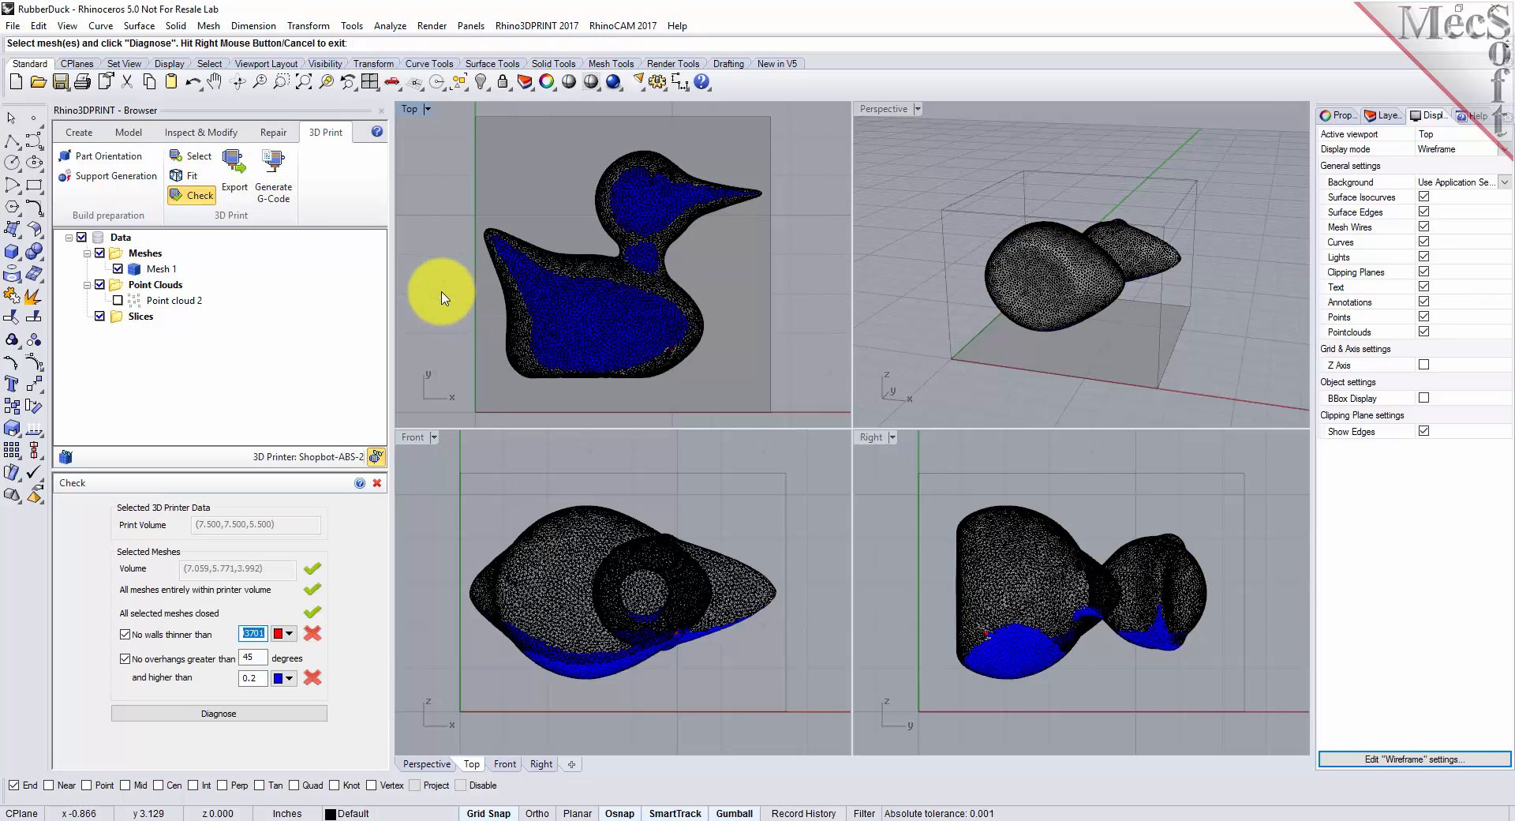
left_click(211, 708)
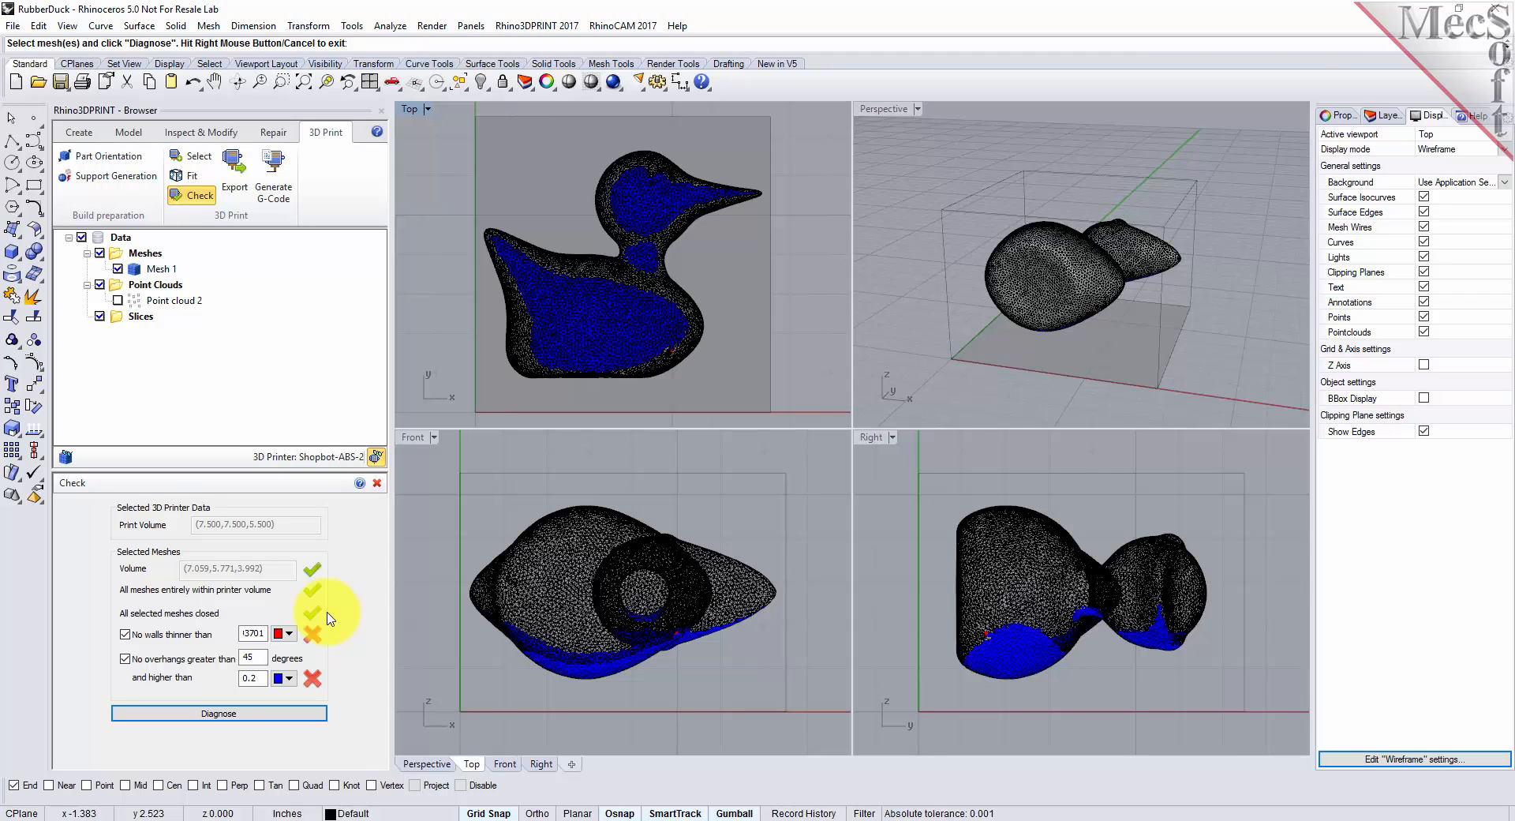
left_click(266, 680)
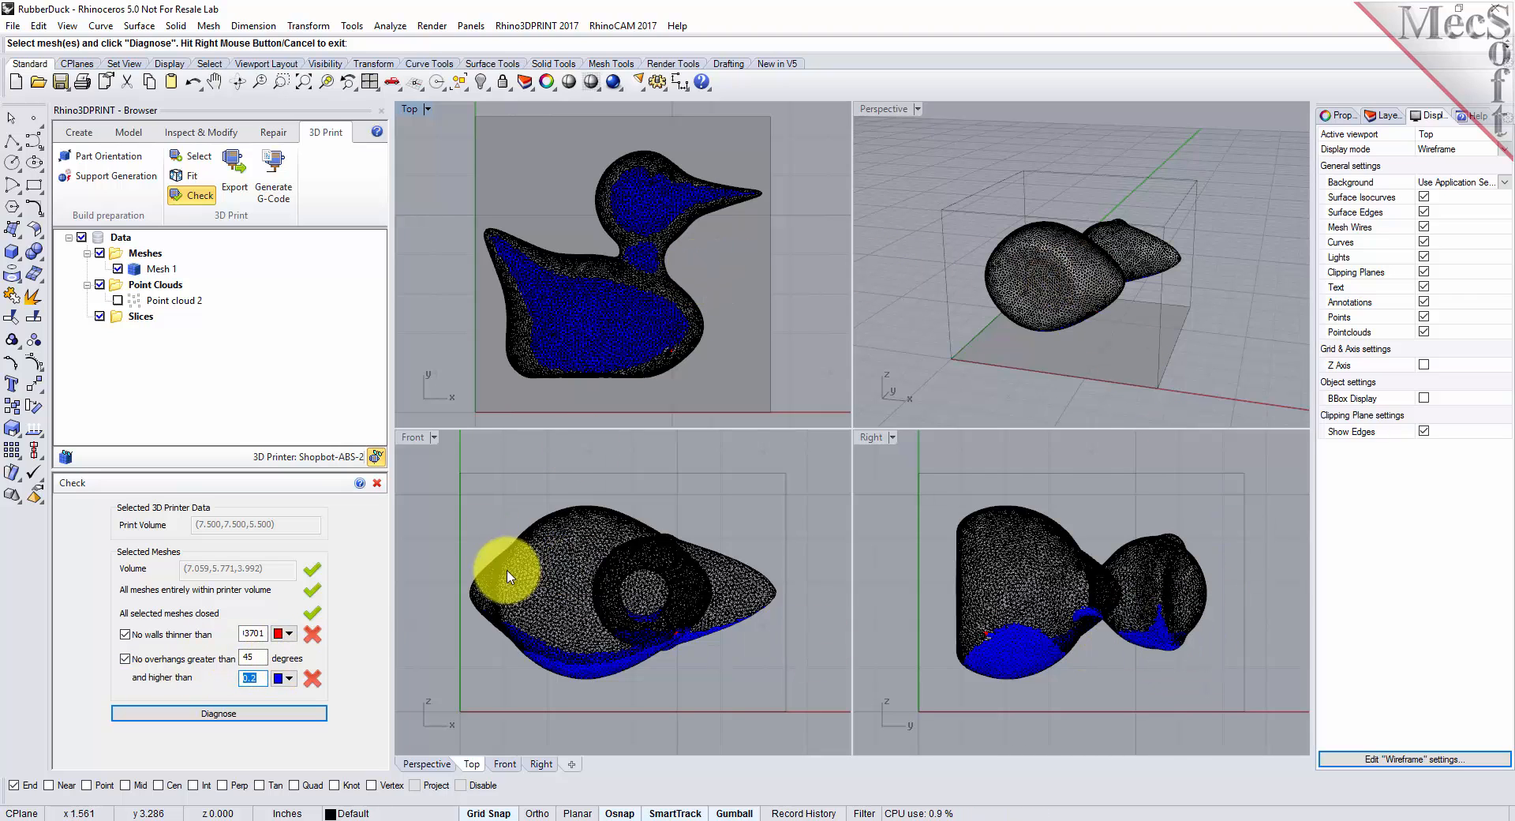
left_click(377, 483)
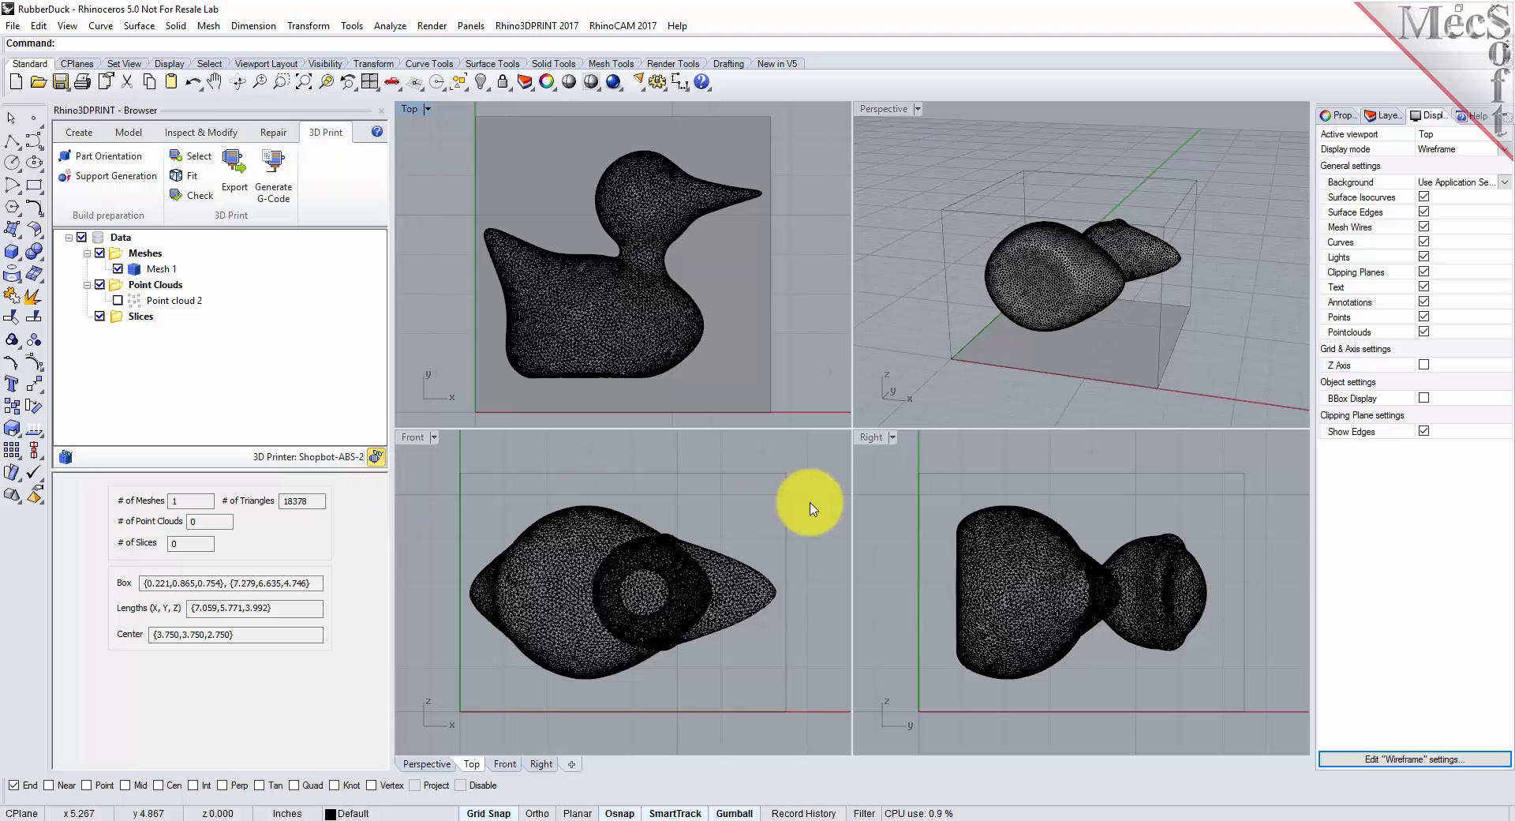
Start Support Generation for the duck mesh in a maximized Perspective view, with the full list of support parameters in sight.
left_click(894, 113)
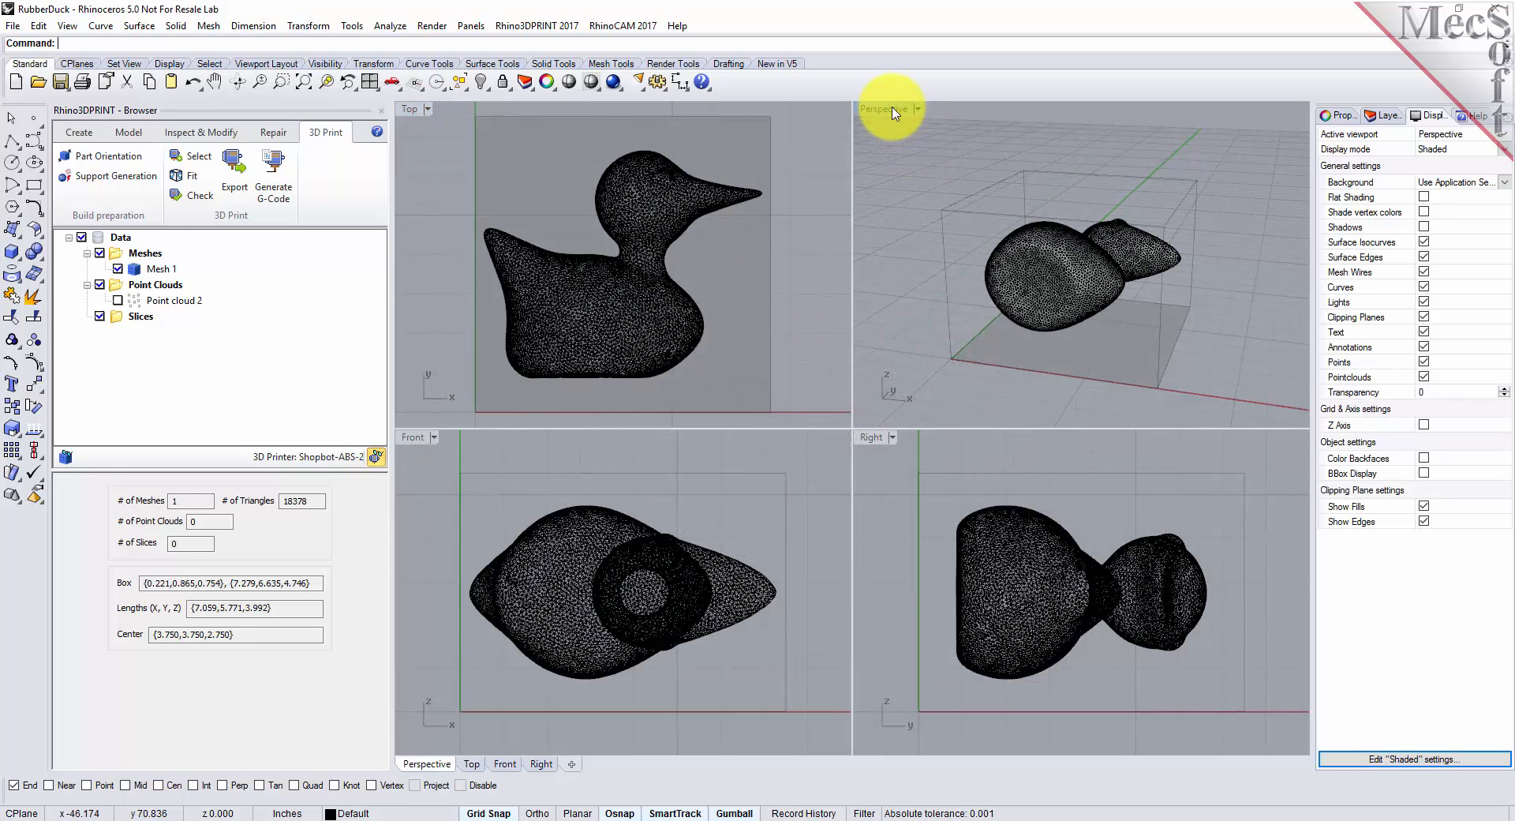
double_click(894, 113)
mouse_move(892, 602)
right_mouse_down()
mouse_move(703, 626)
mouse_move(903, 618)
right_mouse_up()
right_click_drag(698, 618, 742, 661)
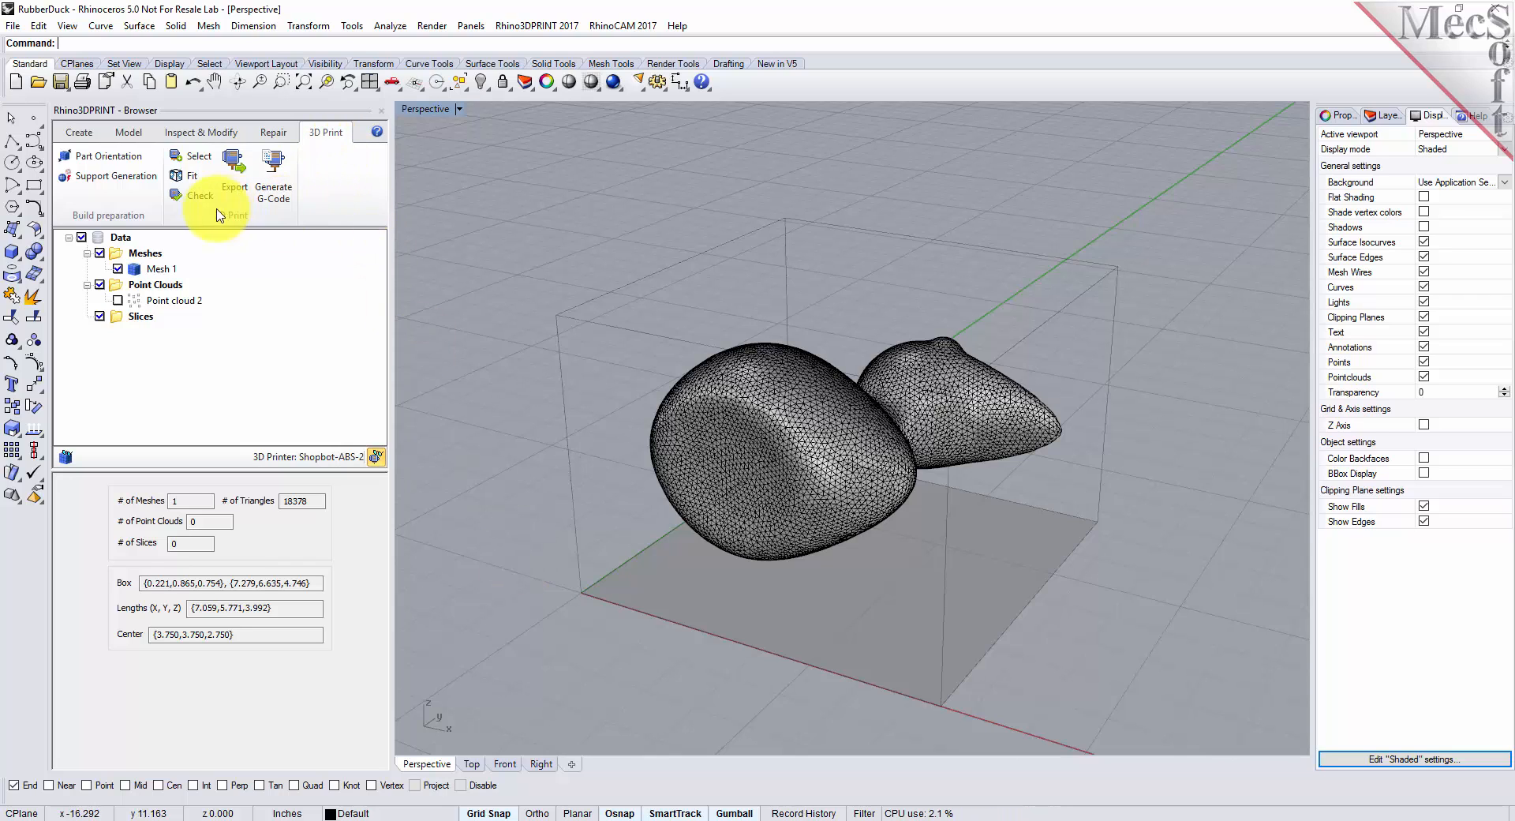
left_click(137, 183)
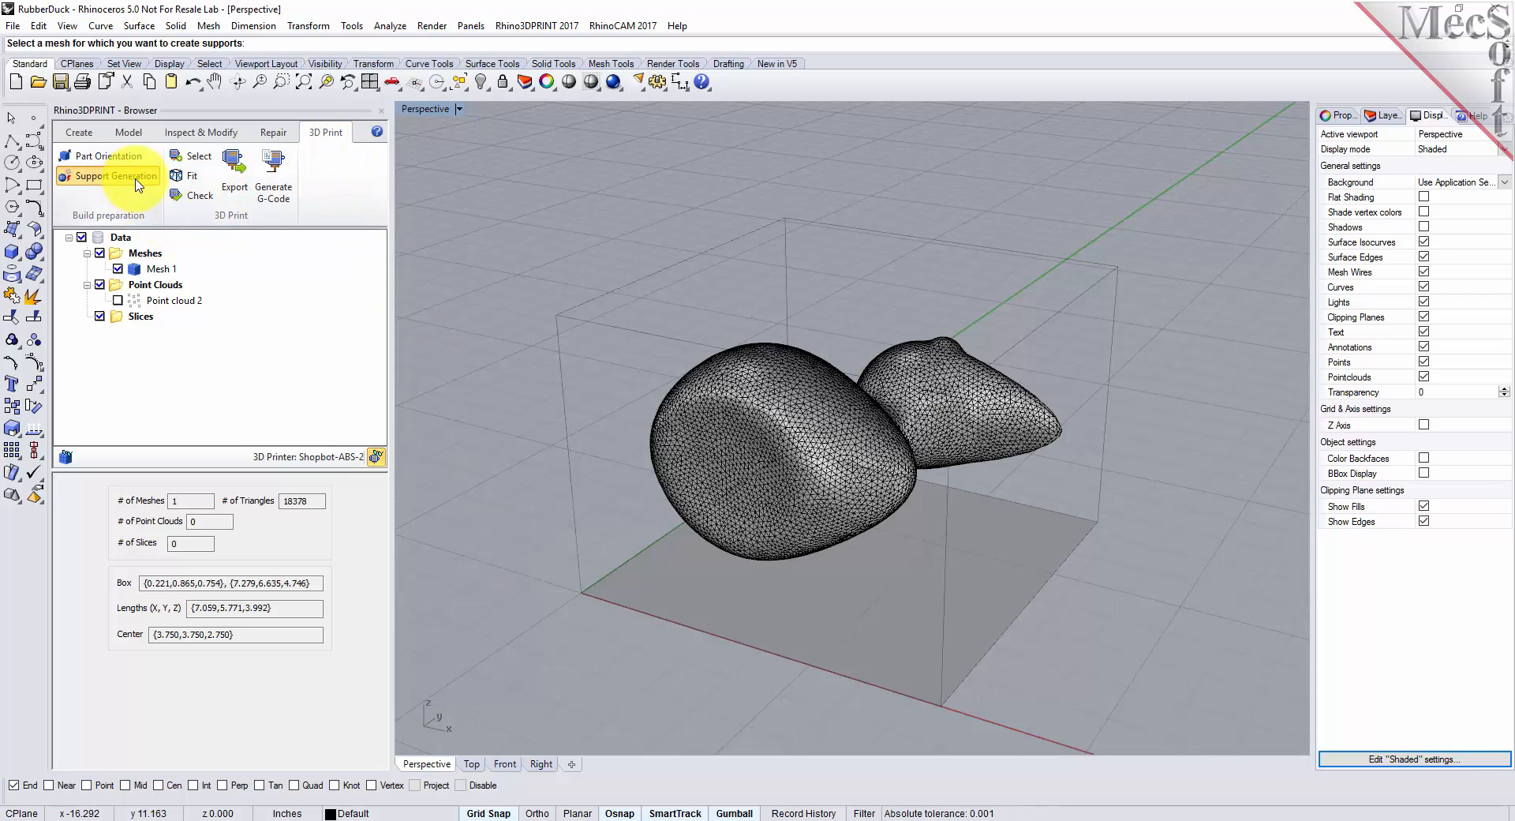
left_click(811, 495)
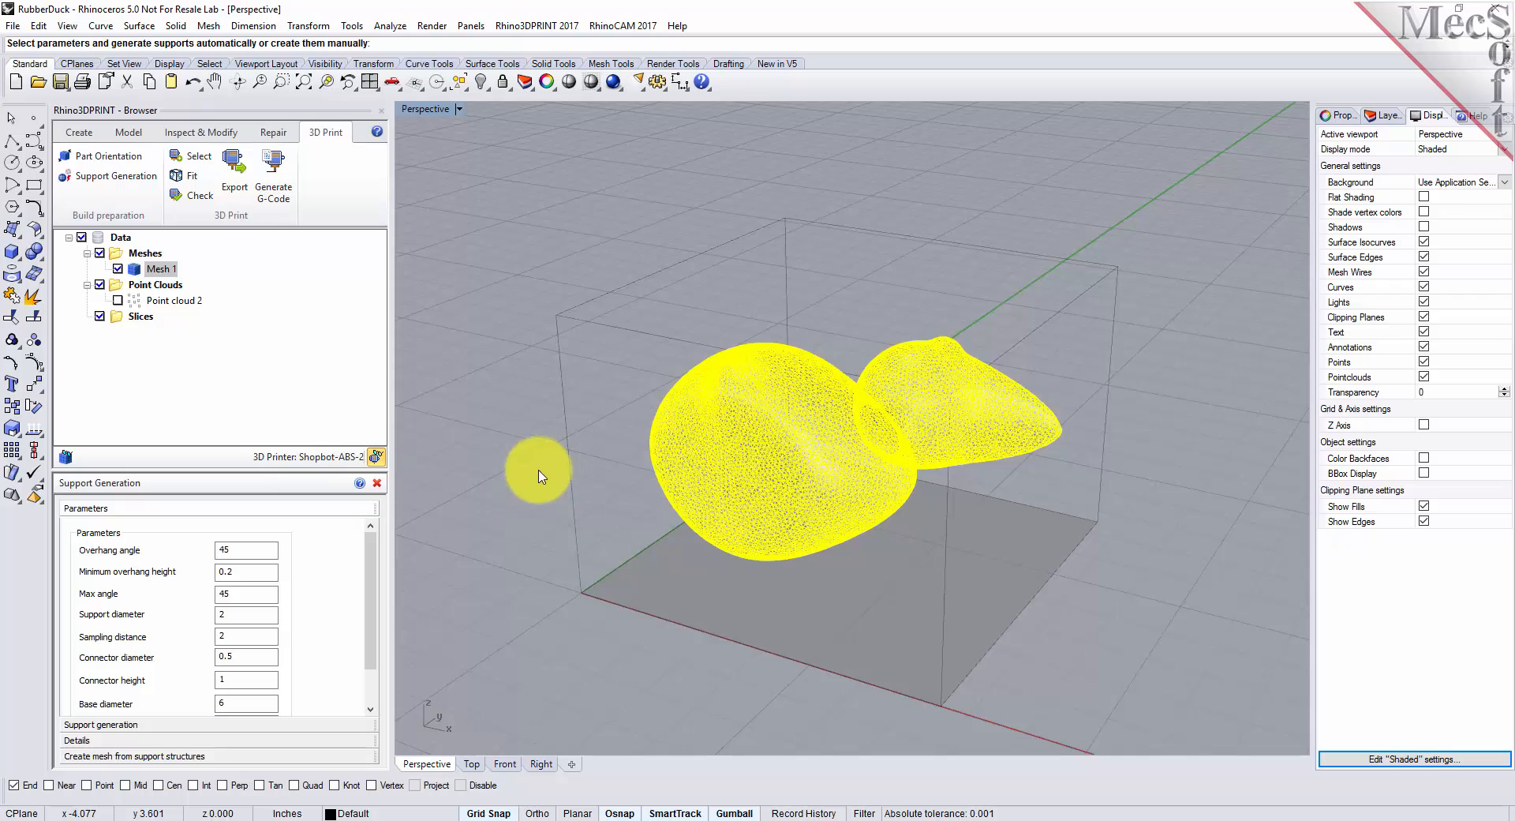
left_click_drag(246, 472, 254, 402)
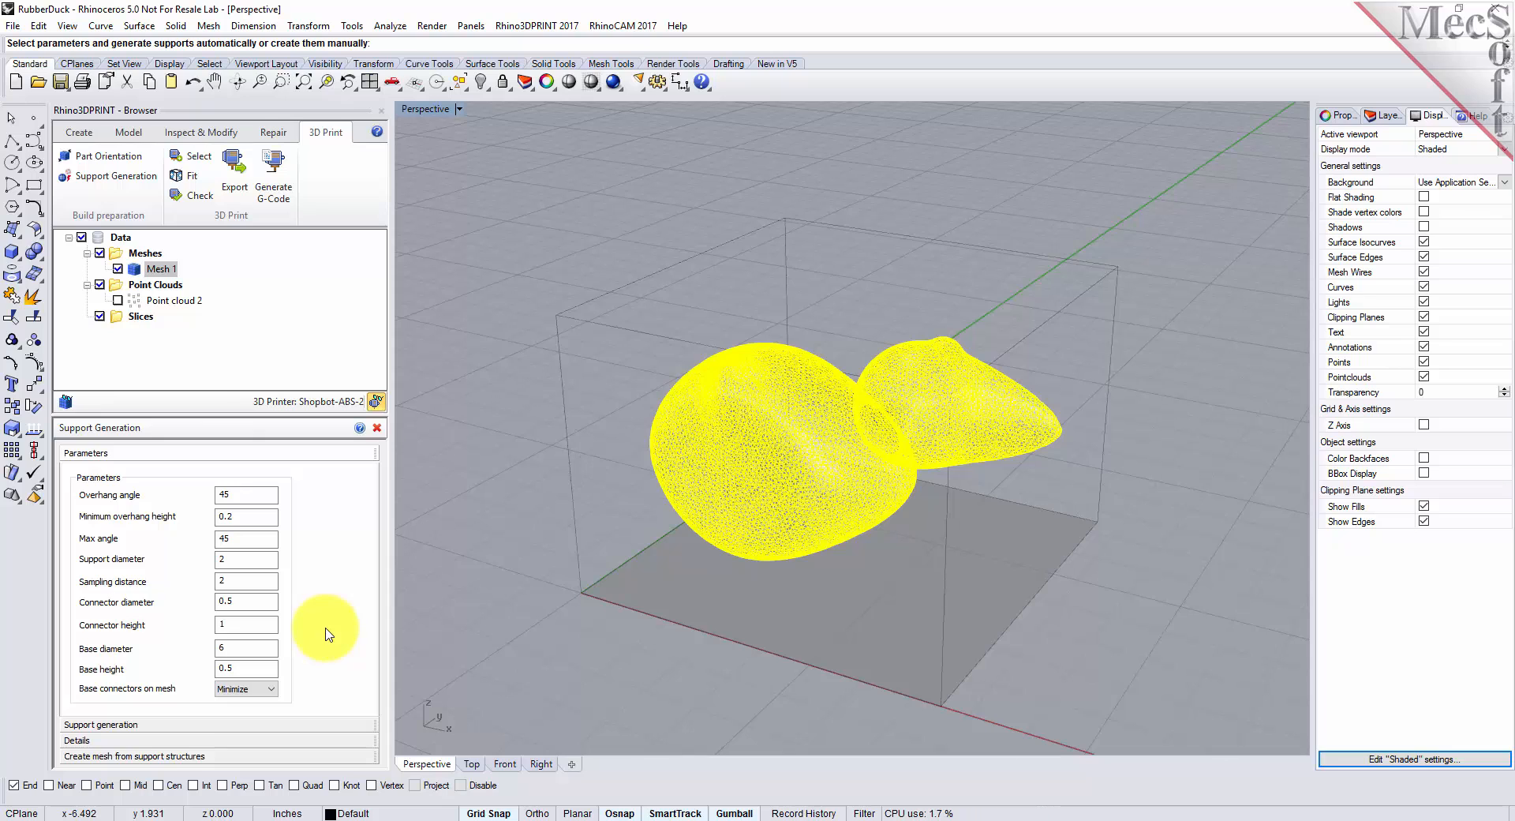
Study the parameter diagram in the Support Generation help topic and review the overhang angle and max angle settings.
left_click(360, 428)
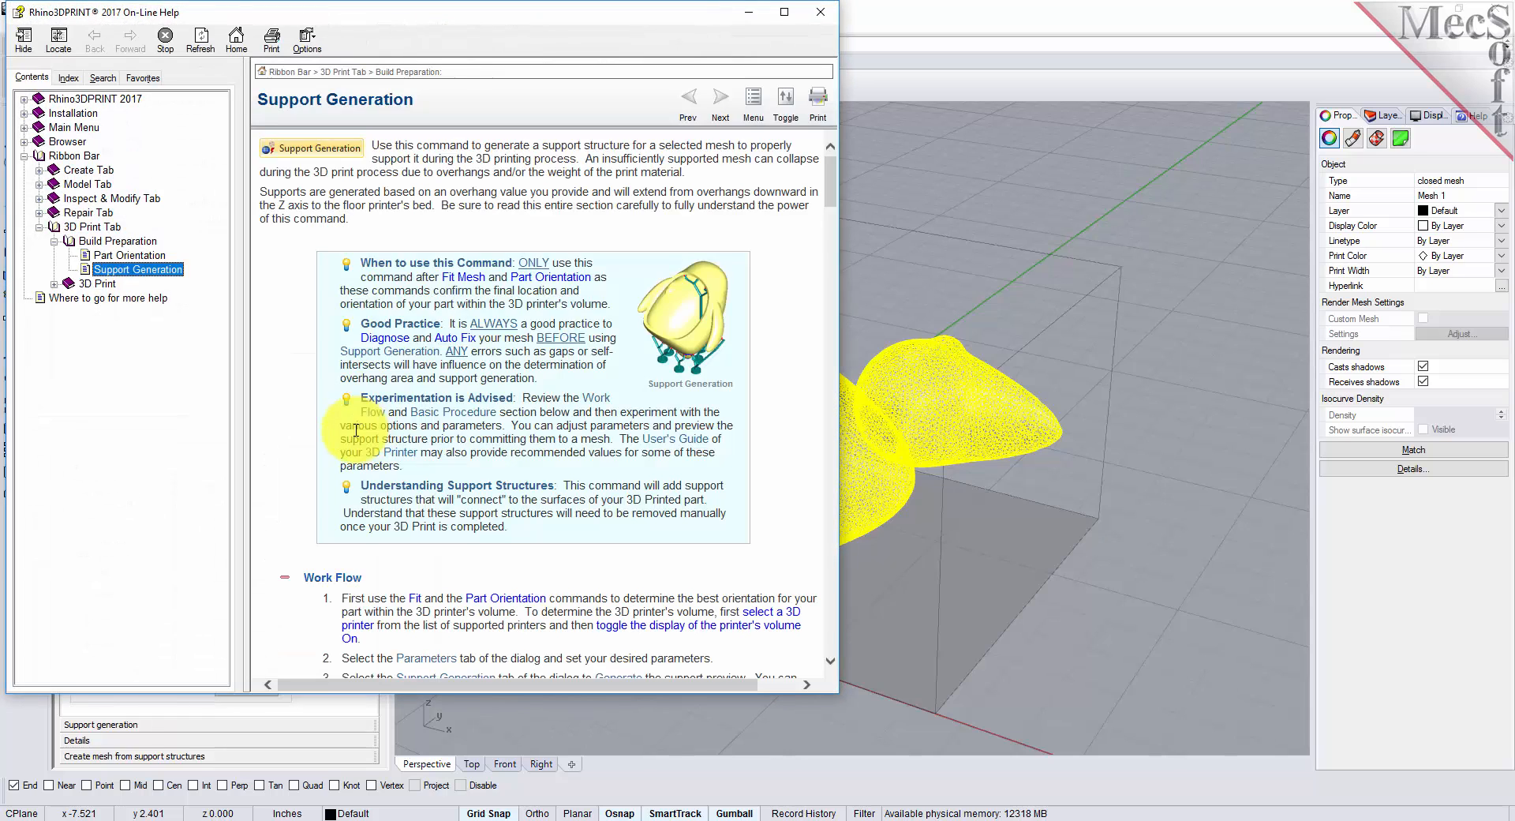
left_click_drag(829, 189, 813, 339)
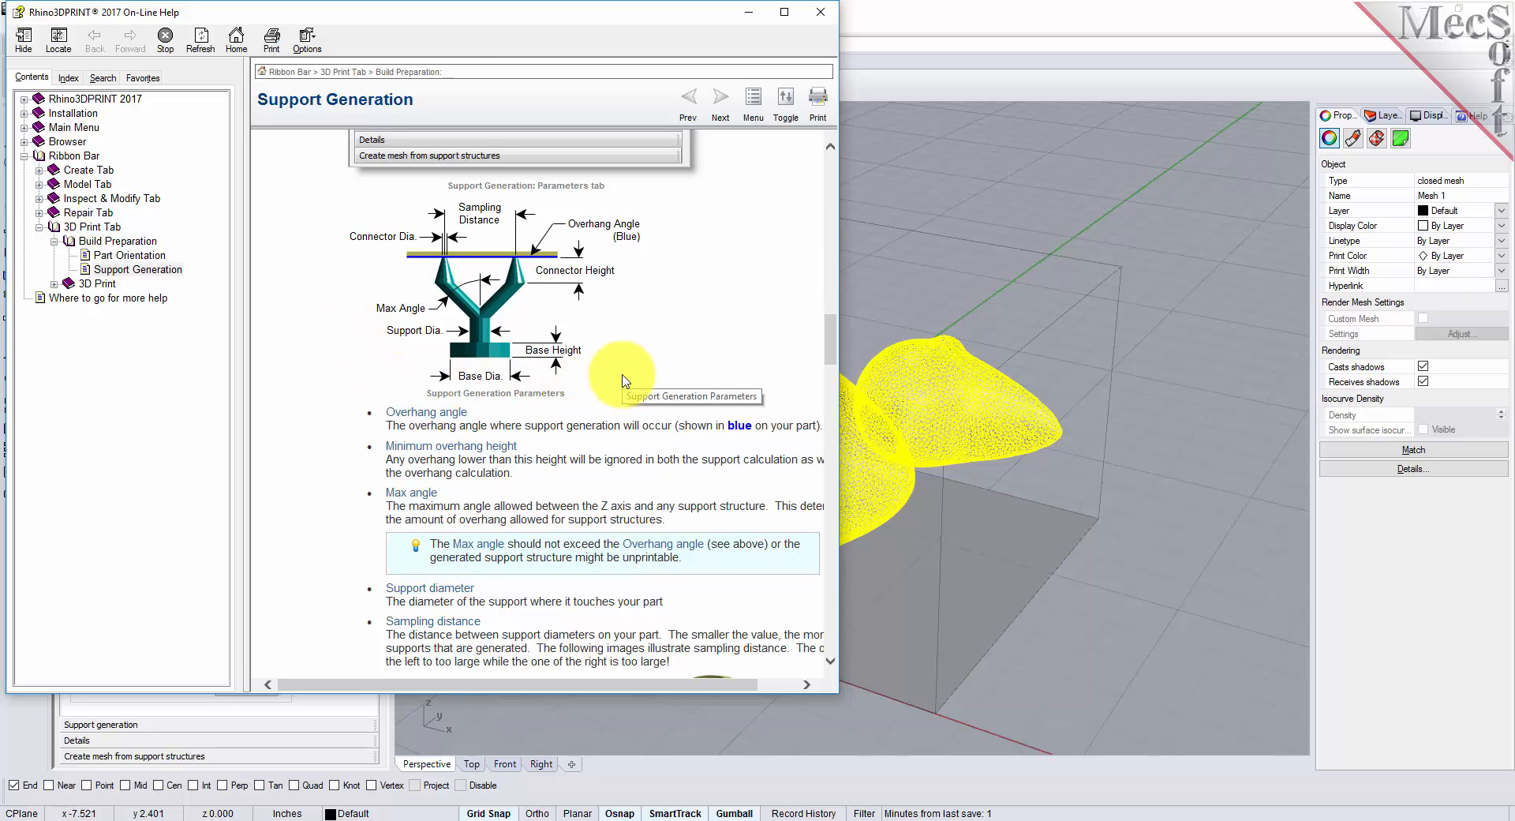
left_click_drag(386, 16, 722, 65)
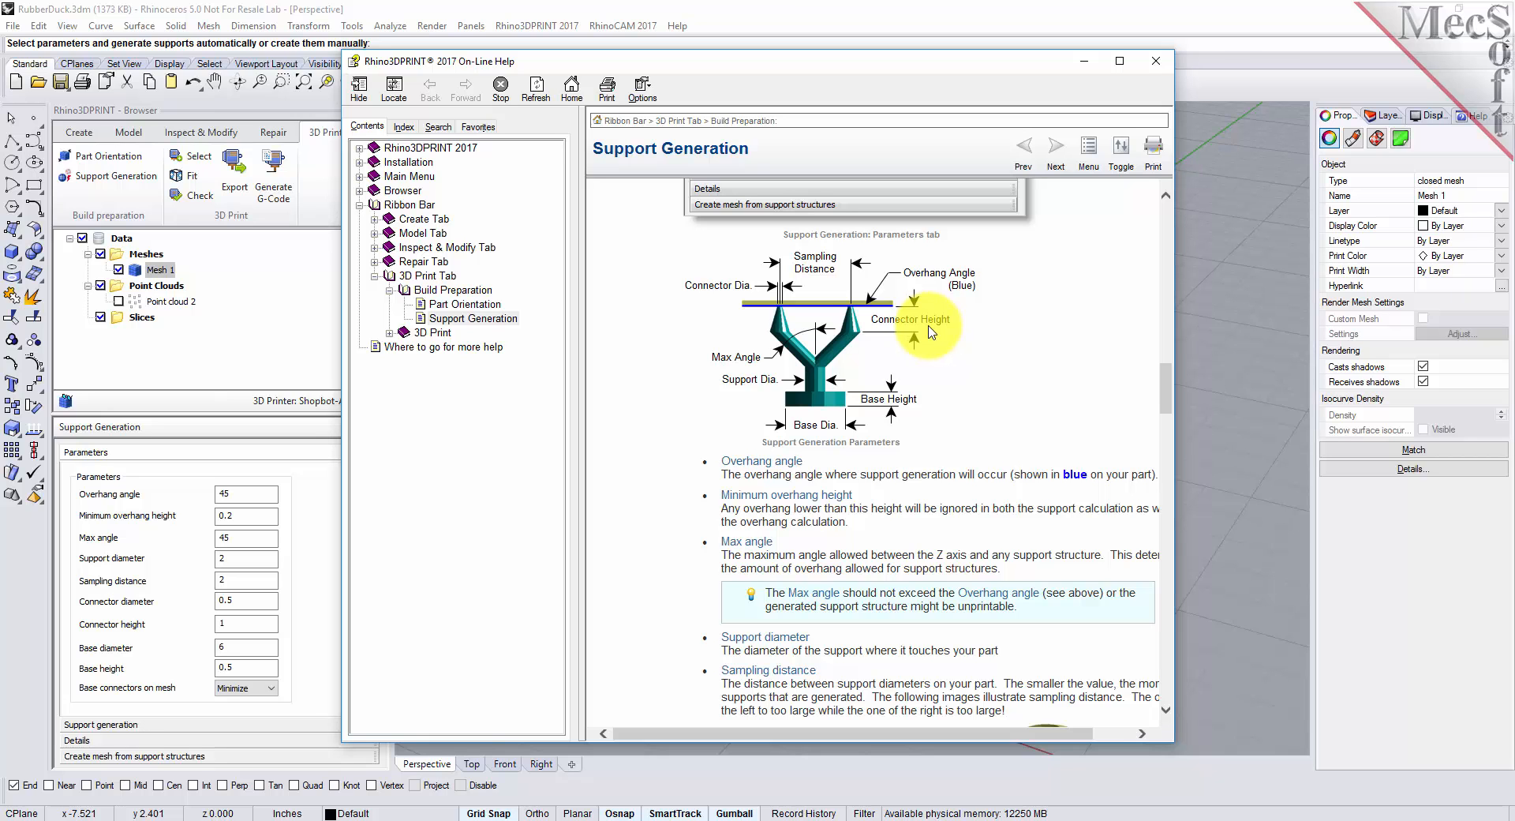
left_click(1082, 60)
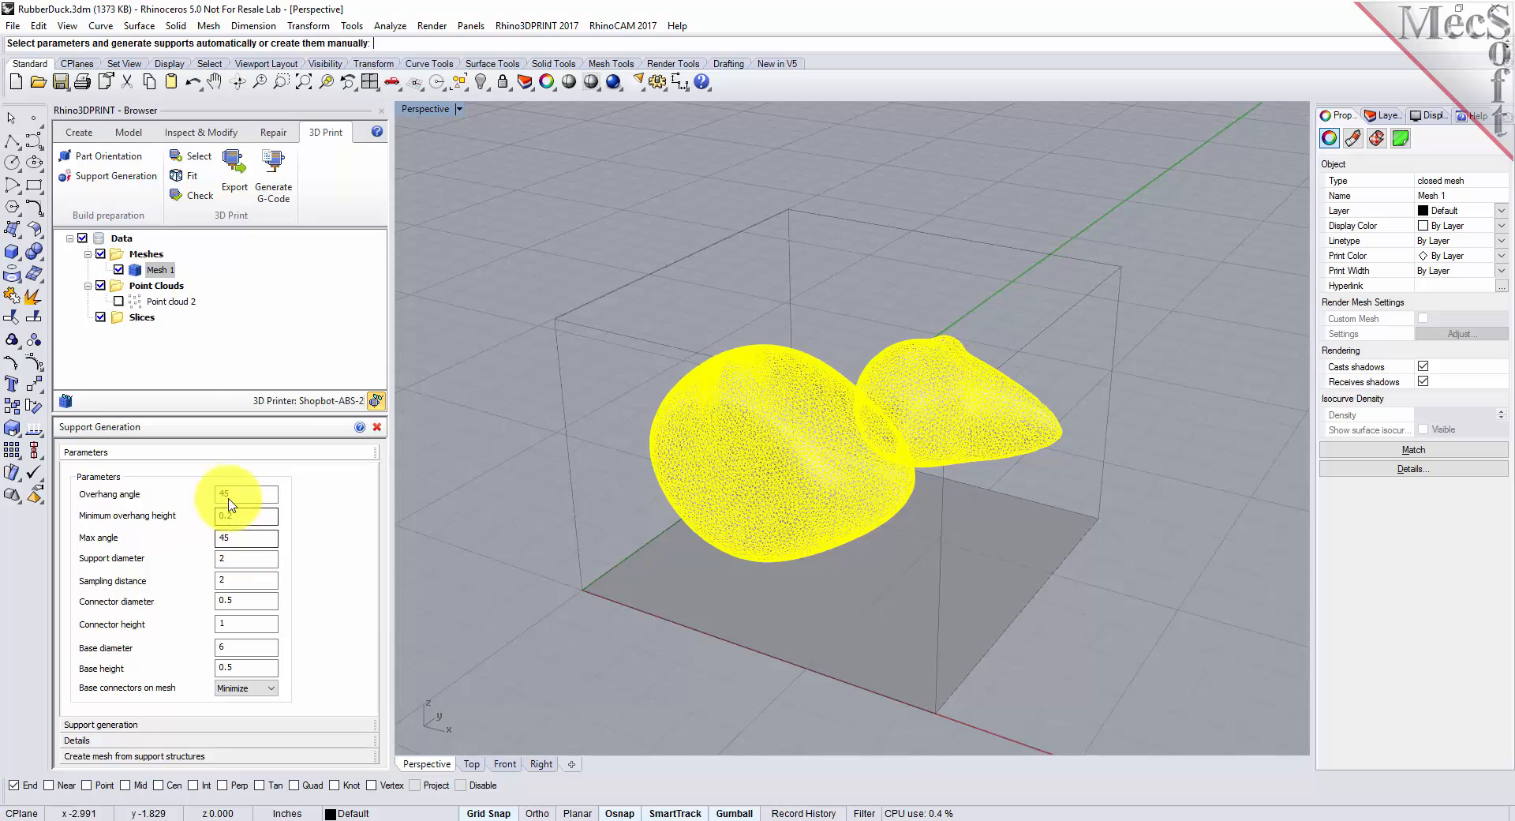
left_click_drag(239, 495, 198, 492)
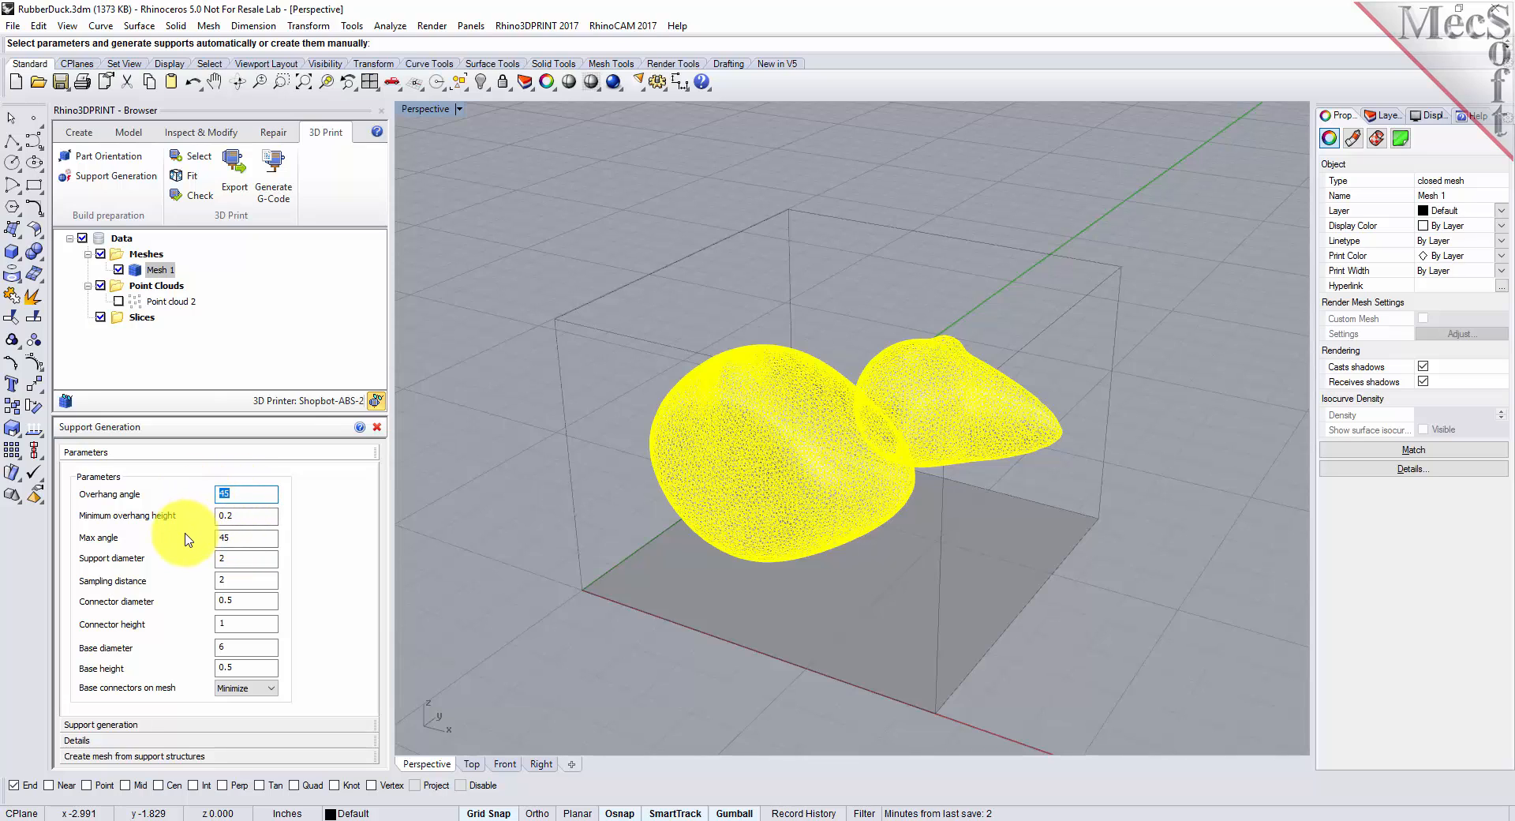
left_click(236, 539)
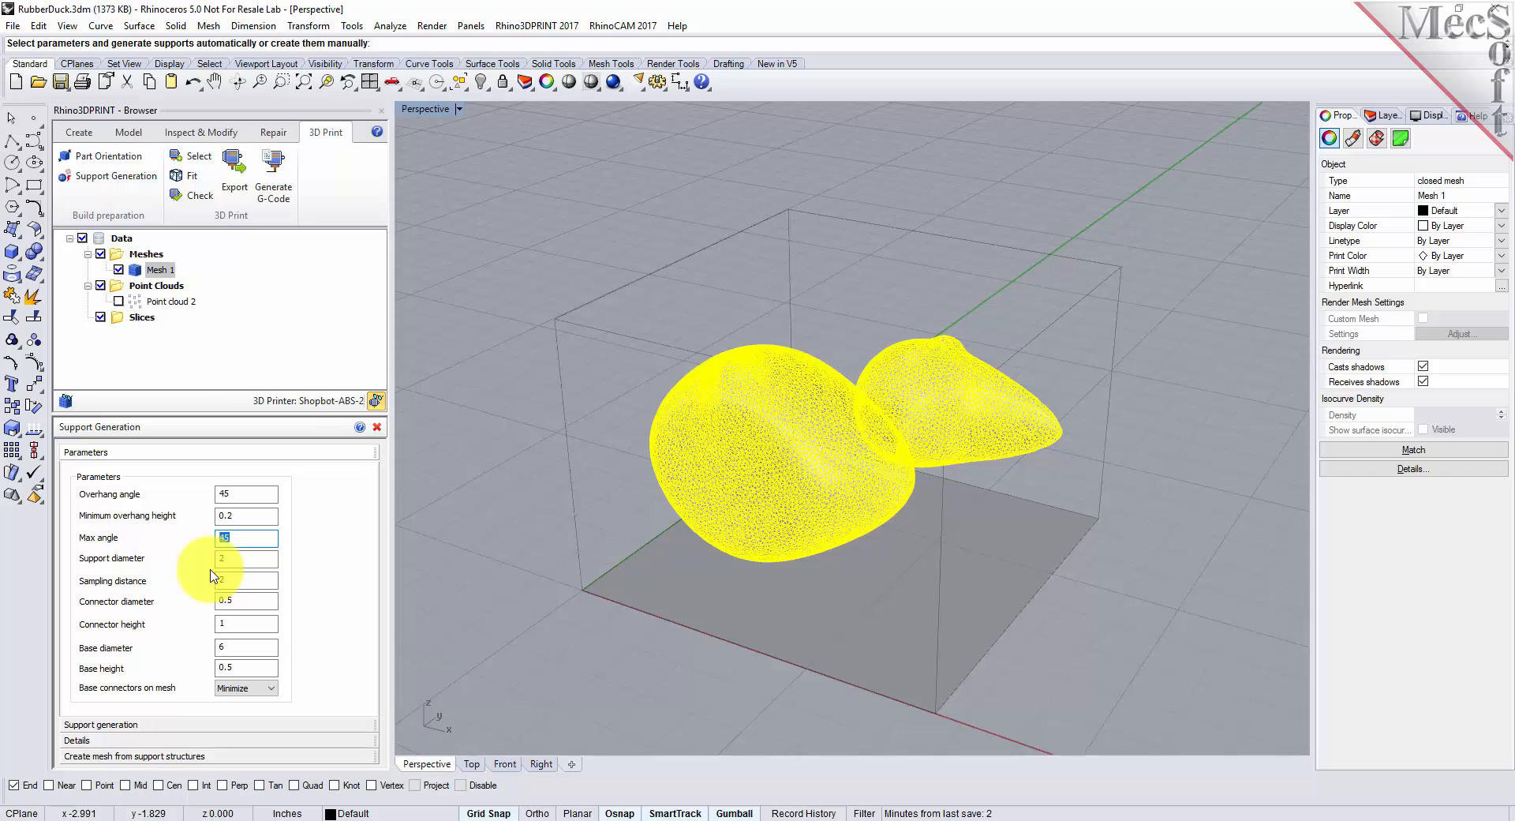
Set the support diameter to 0.2, sampling distance to 0.25 and connector diameter to 0.1, with the help topic's parameter diagram in view.
left_click(240, 559)
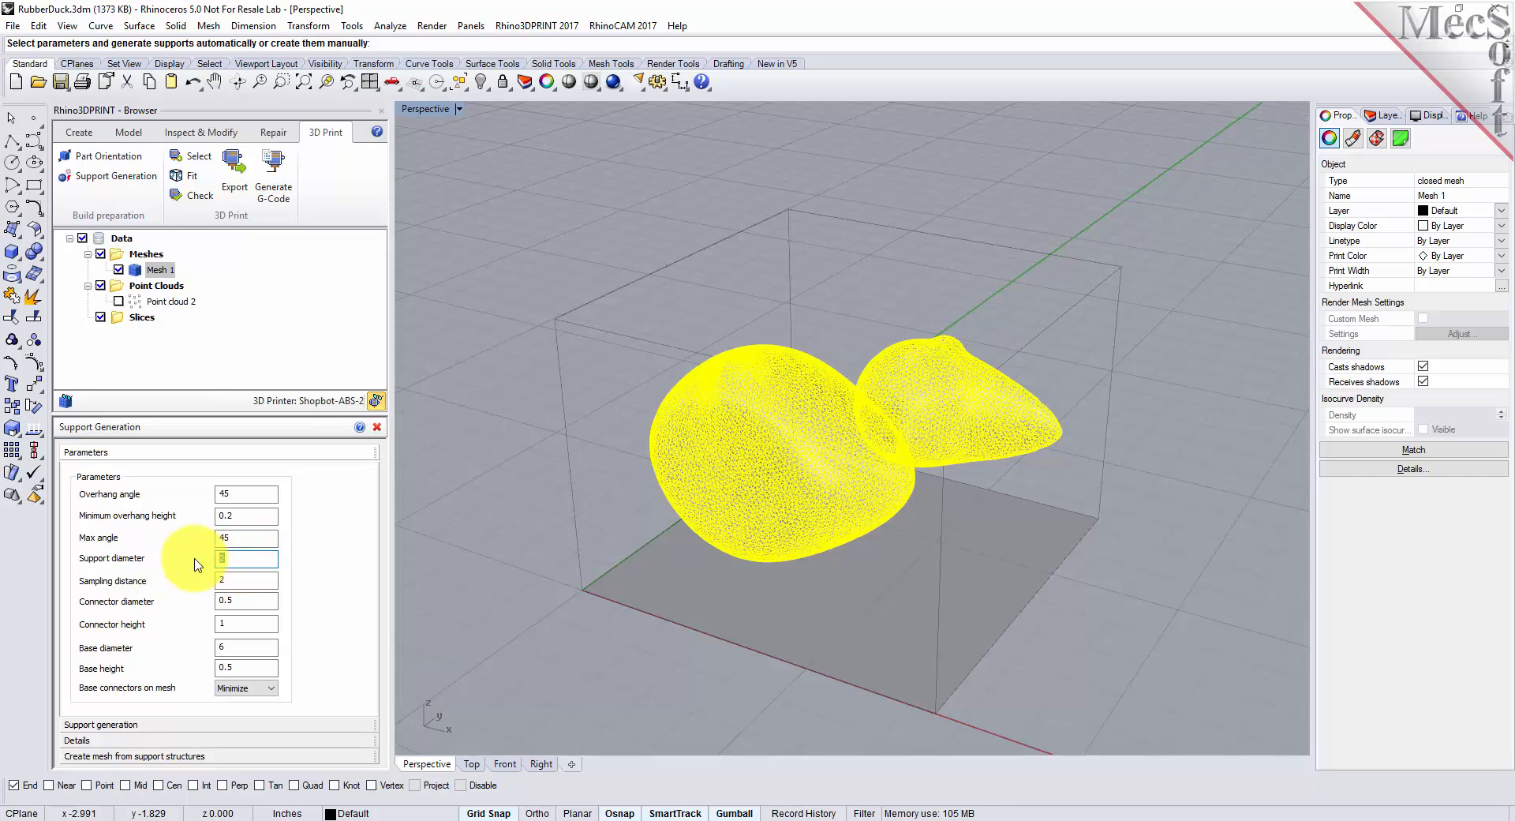
left_click(1300, 820)
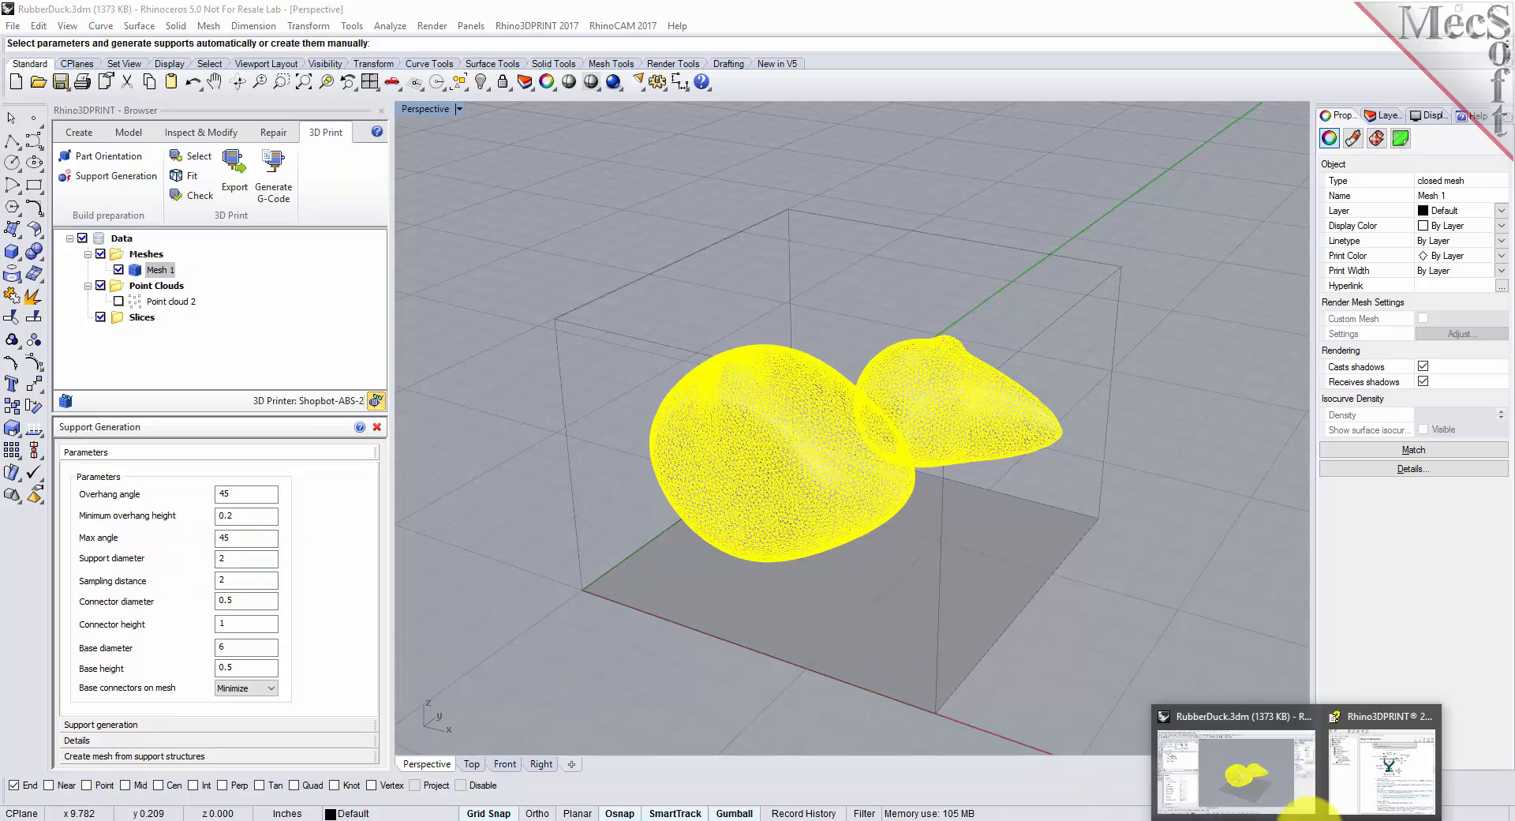
left_click(1371, 798)
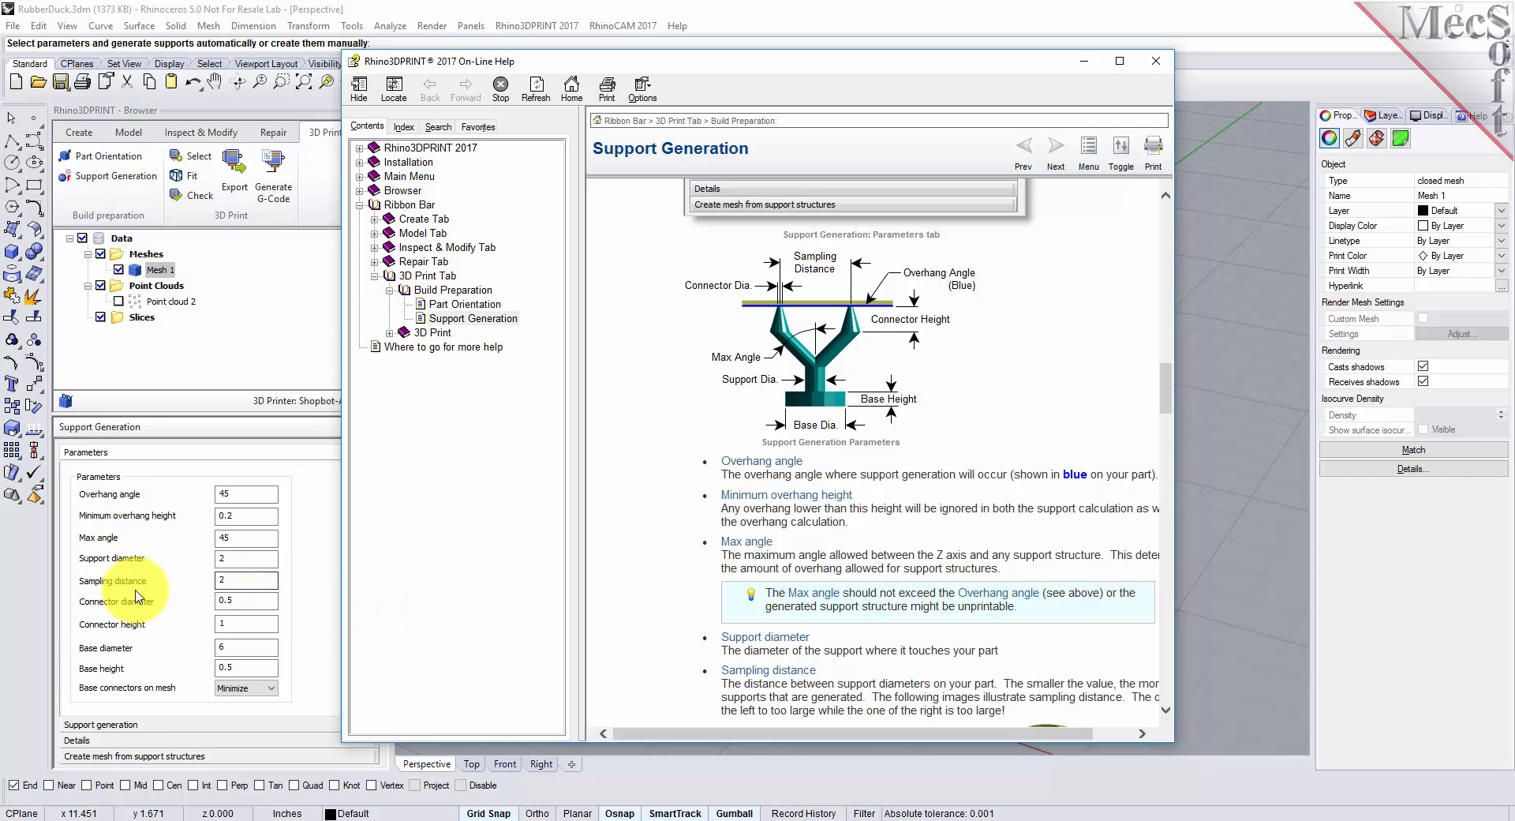
left_click(241, 558)
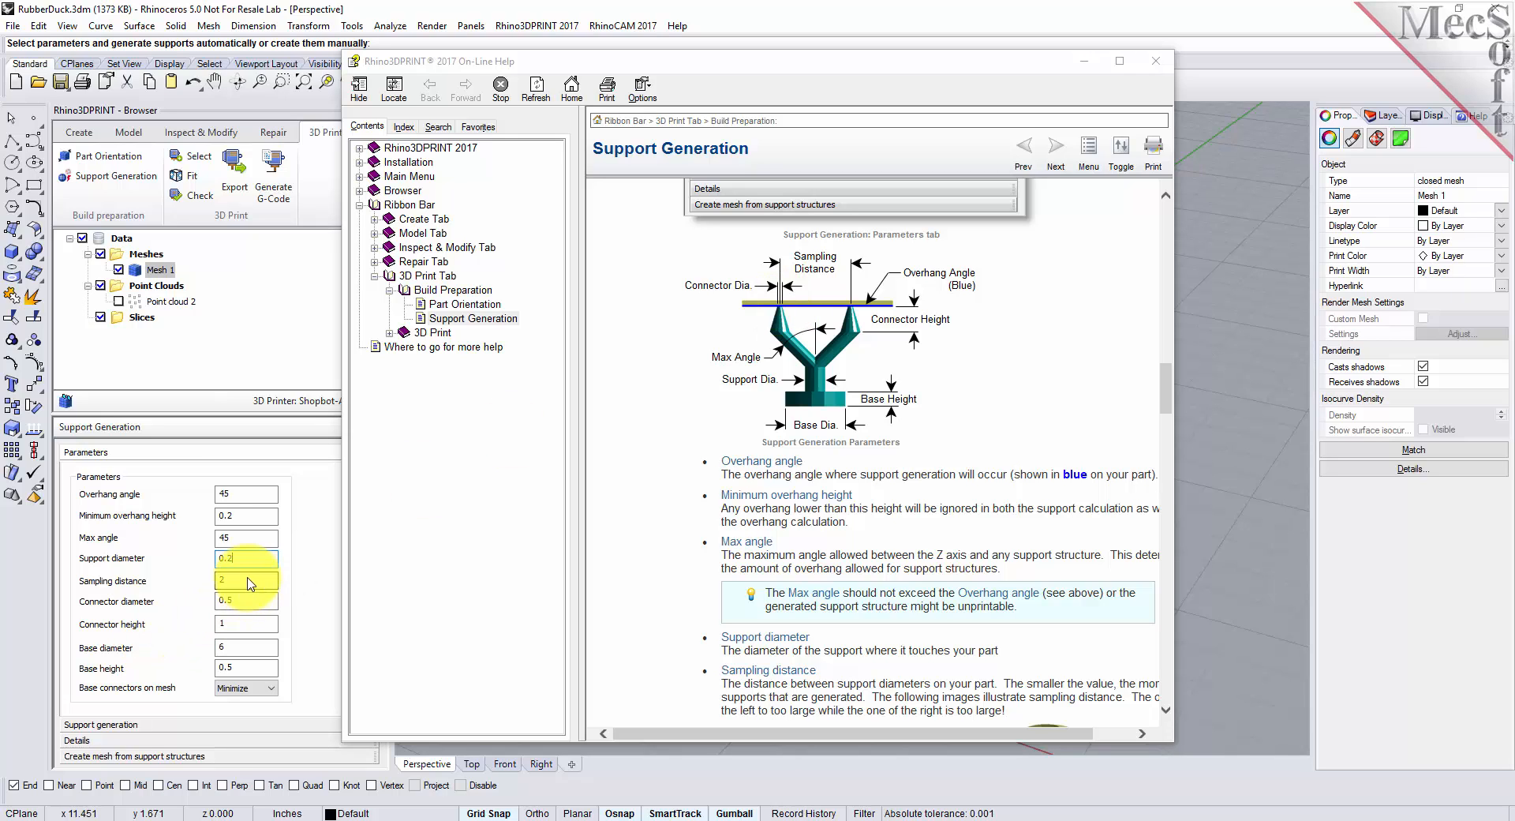
key("Tab")
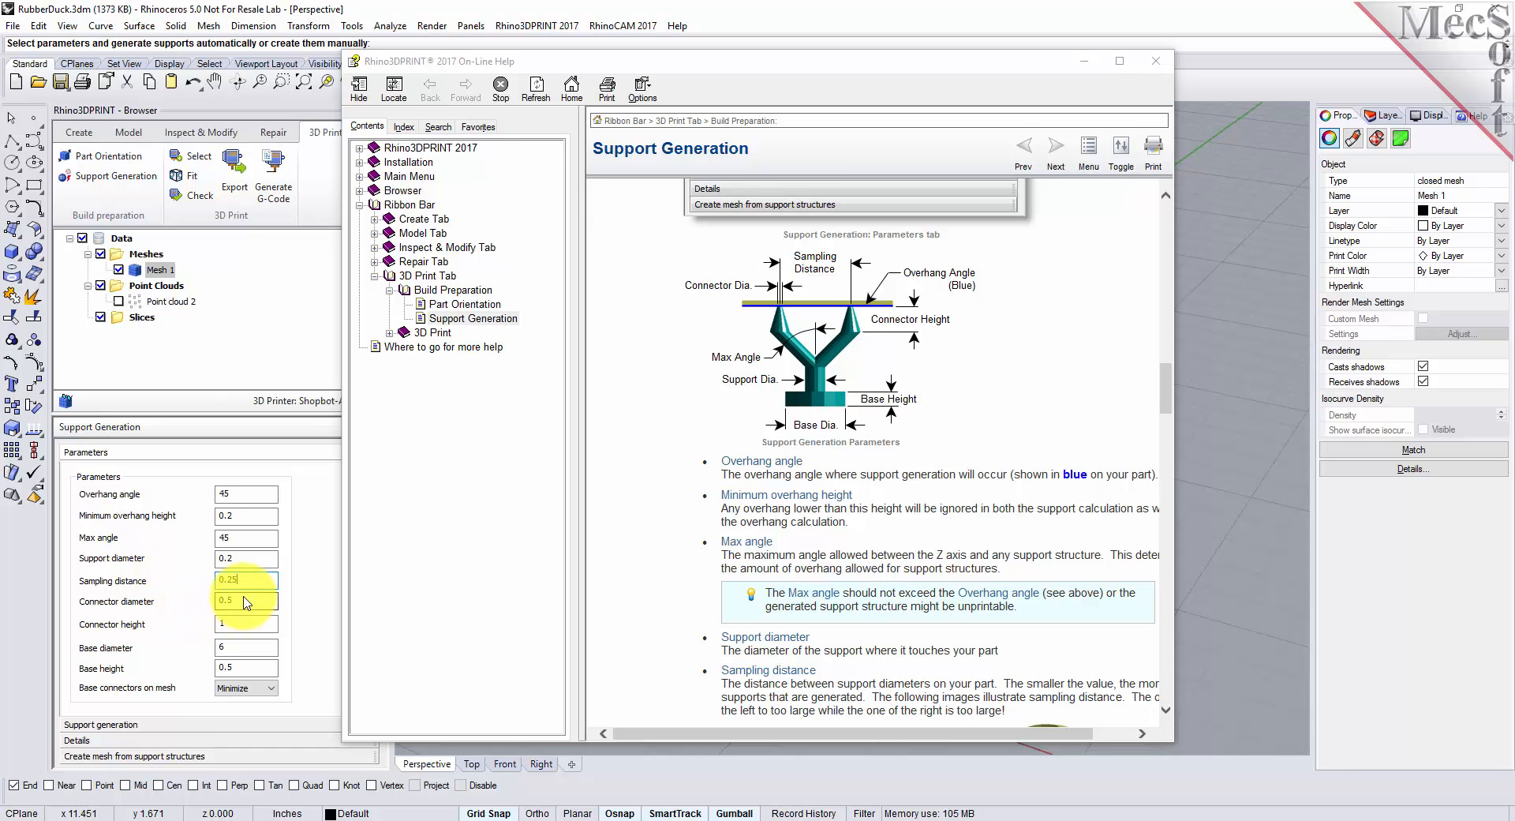
key("Tab")
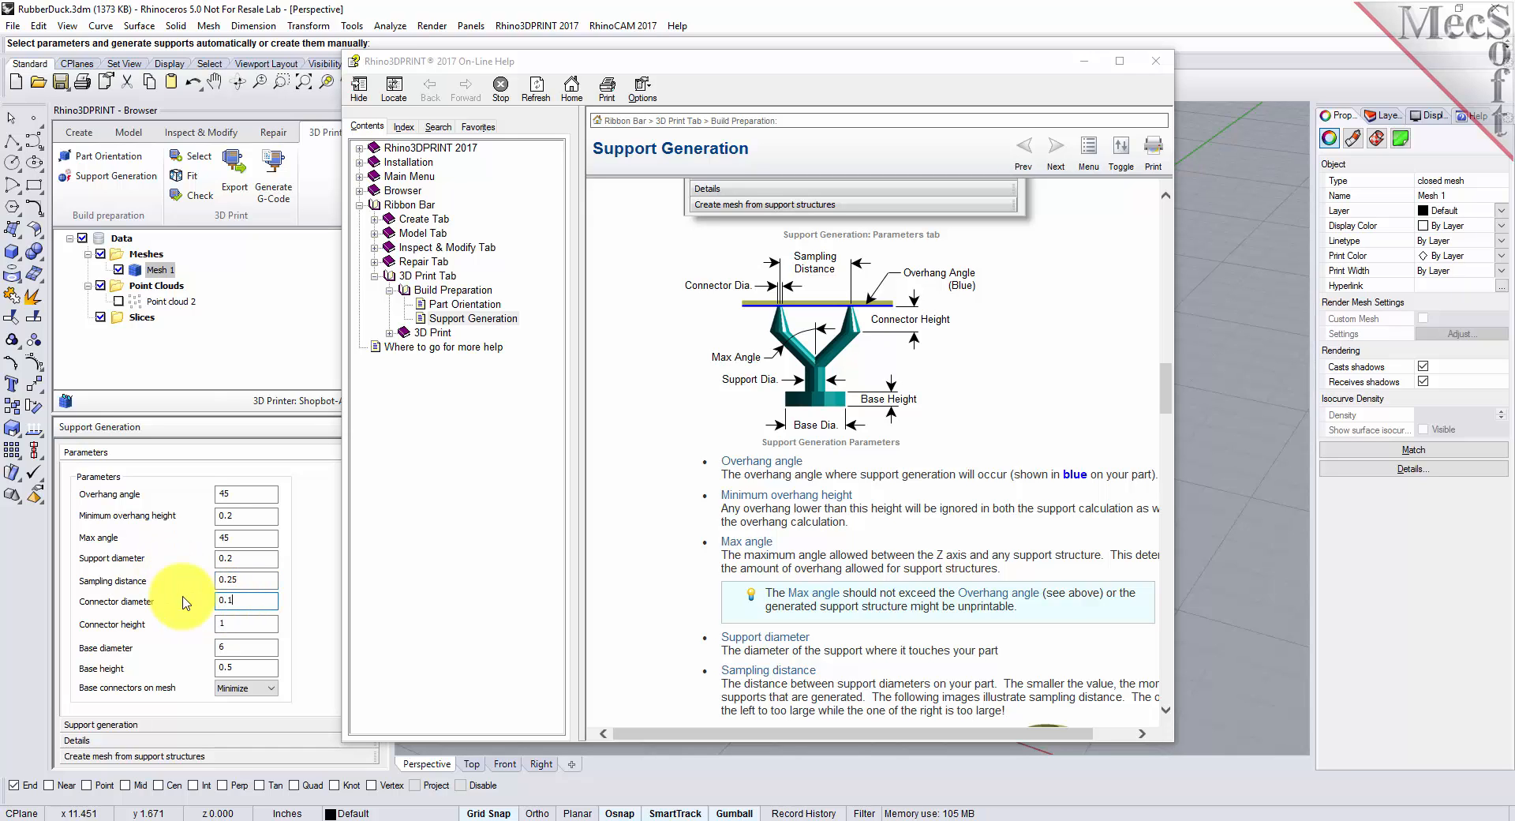
Set the connector height to 0.5, base diameter to 0.375 and base height to 0.1, keep base connectors on Minimize, and put the help away.
key("Tab")
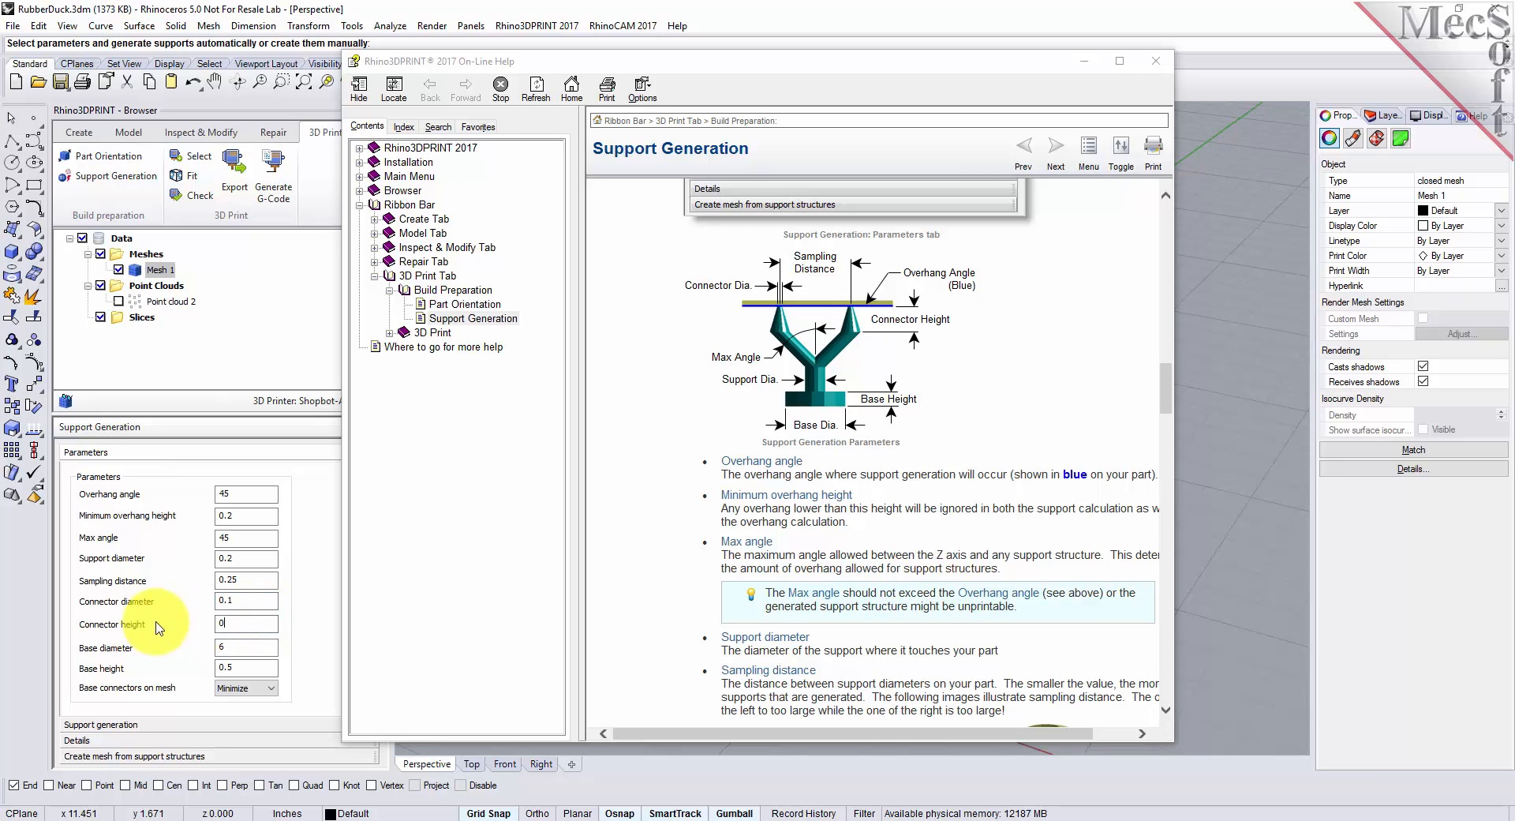
key("Tab")
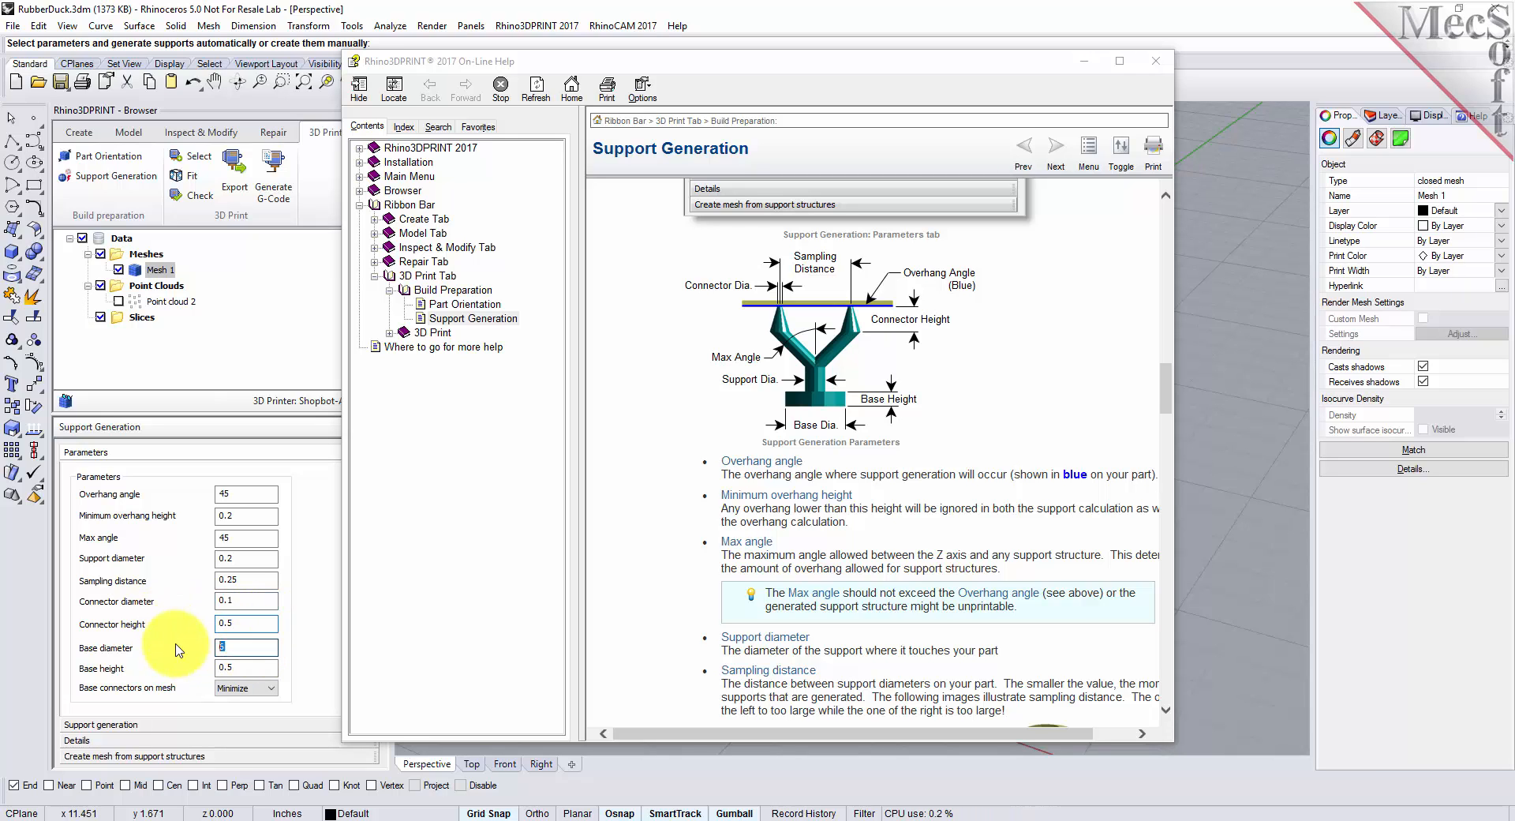
type("0.375")
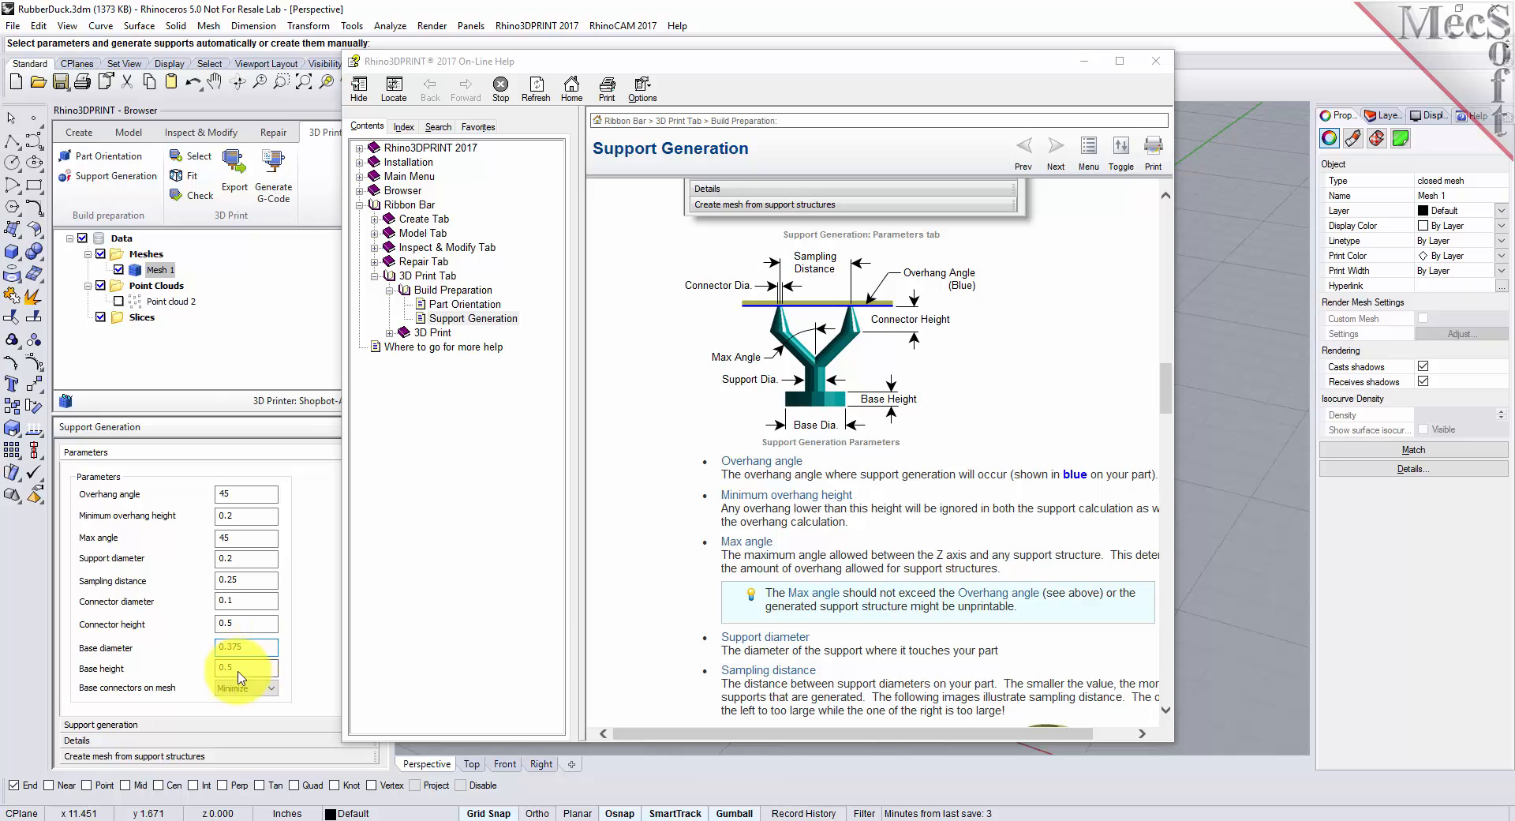
key("Tab")
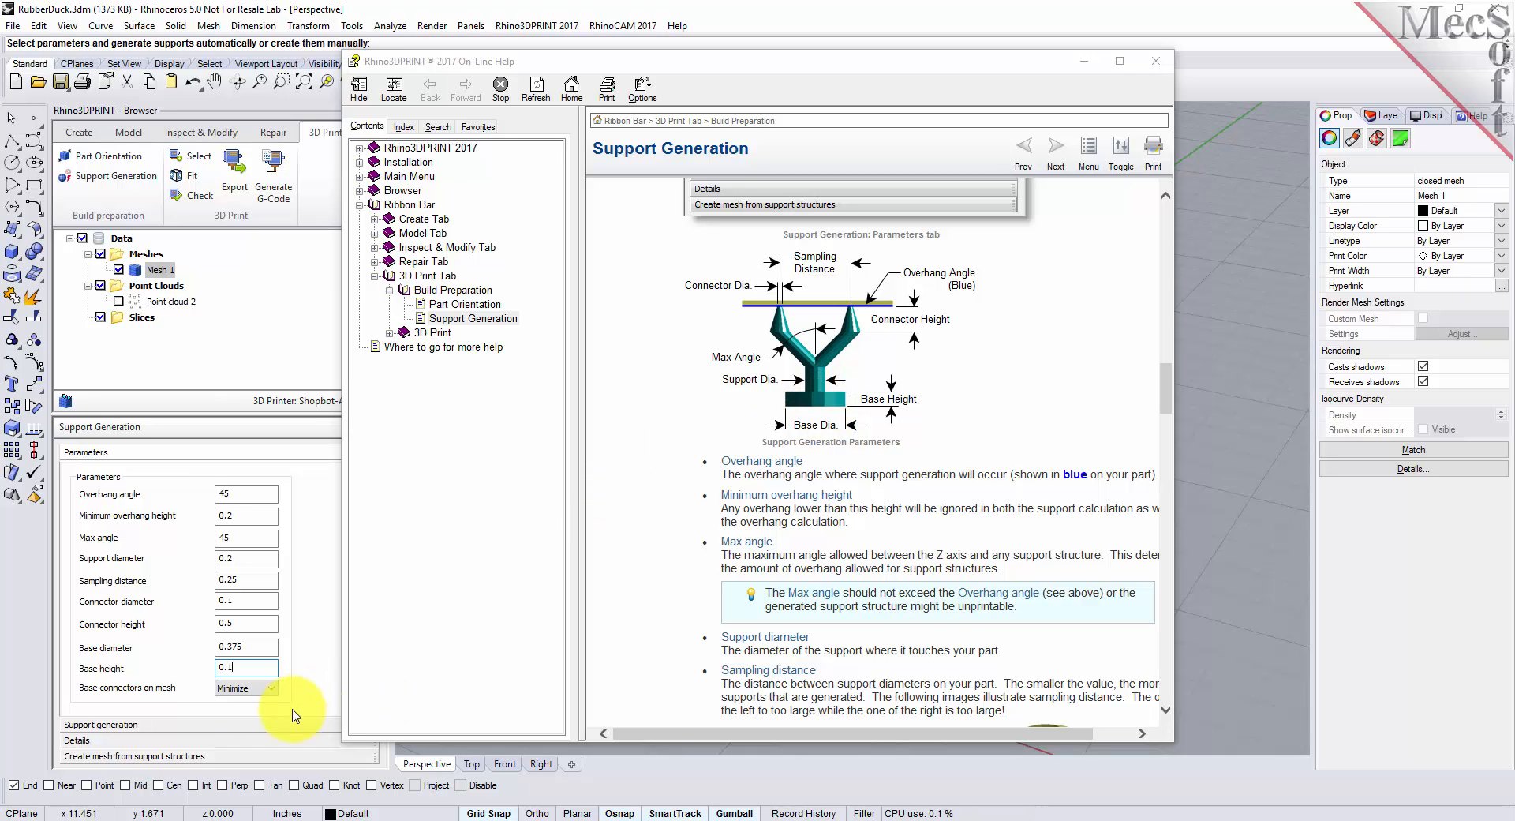
left_click(273, 689)
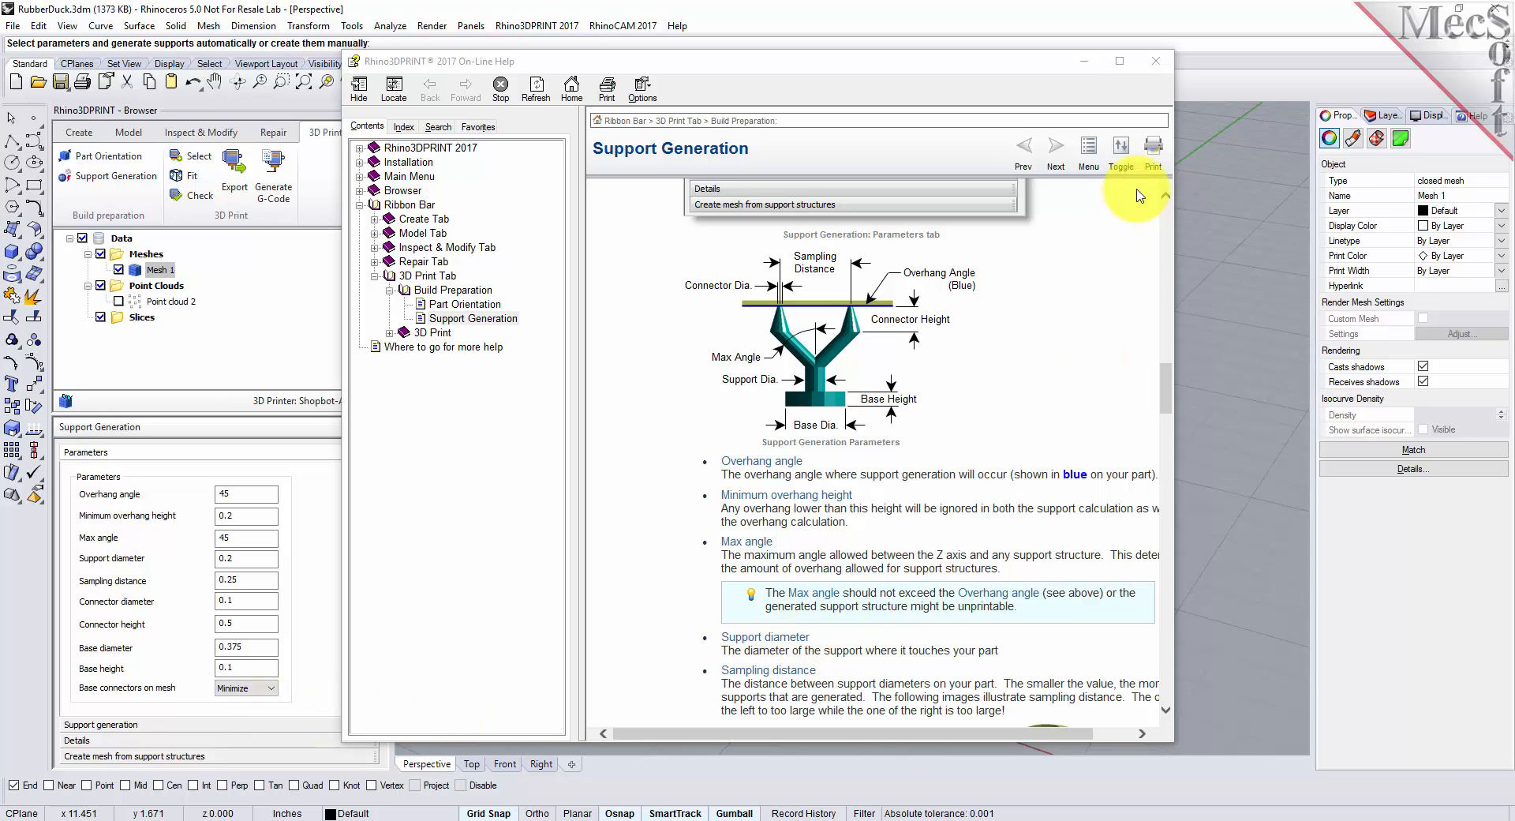
left_click(1093, 65)
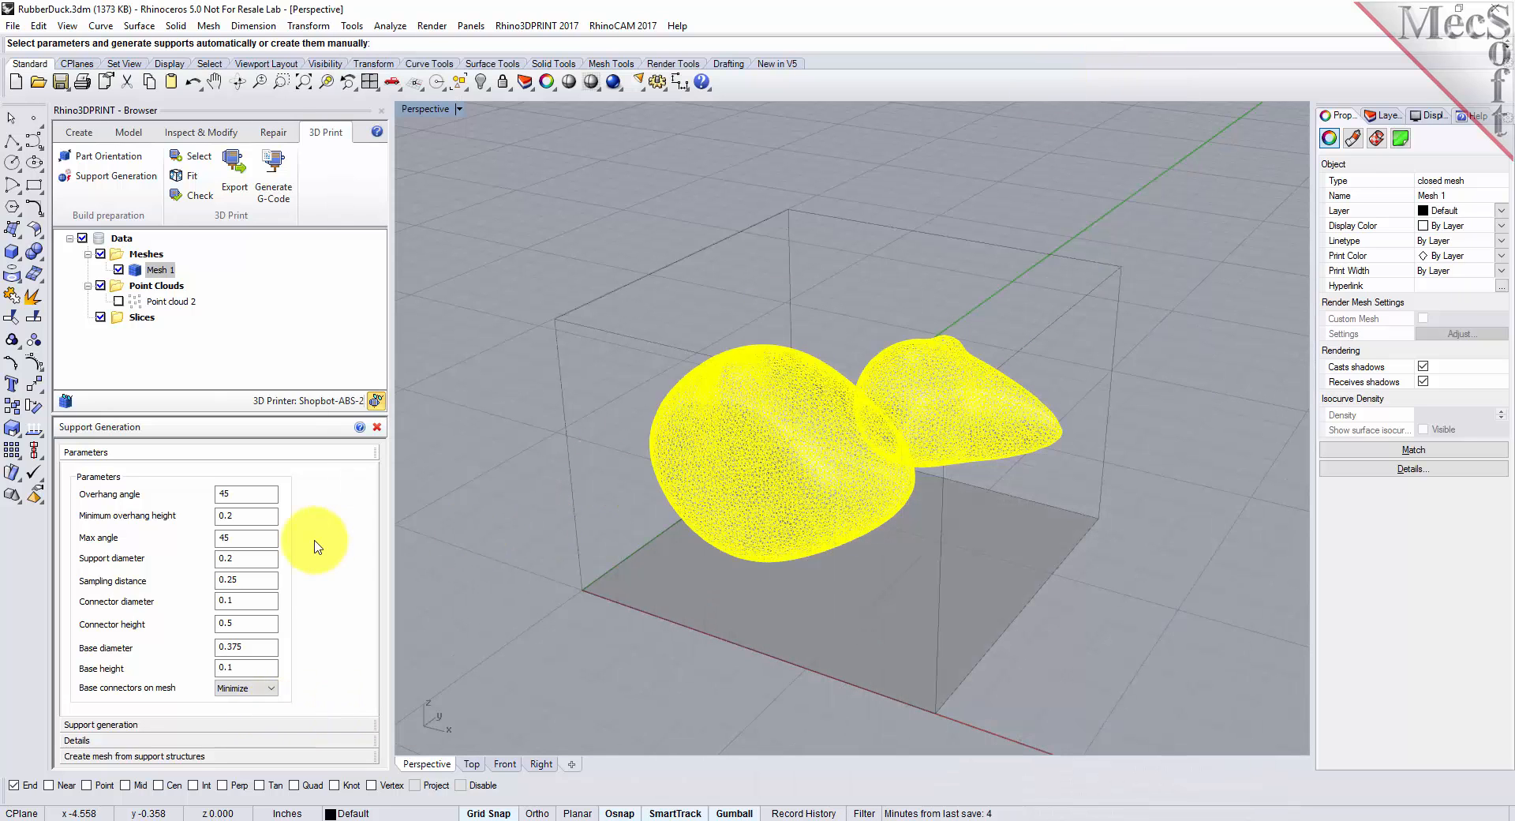
Bring up the automatic support generation options and review the procedure steps and sampling distance images in the Support Generation help topic.
left_click(101, 724)
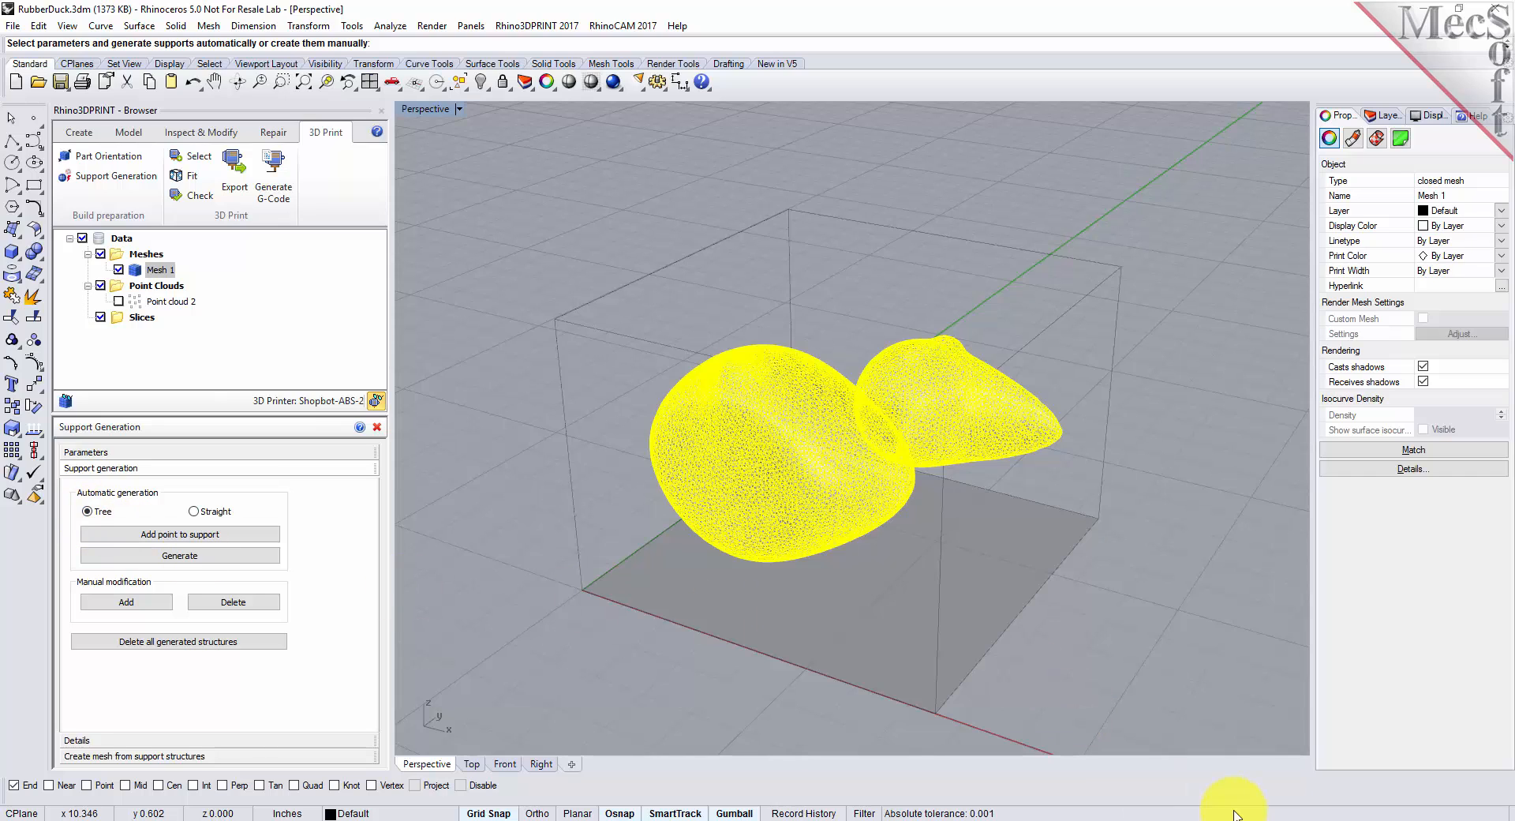
mouse_move(1294, 817)
left_click(1369, 785)
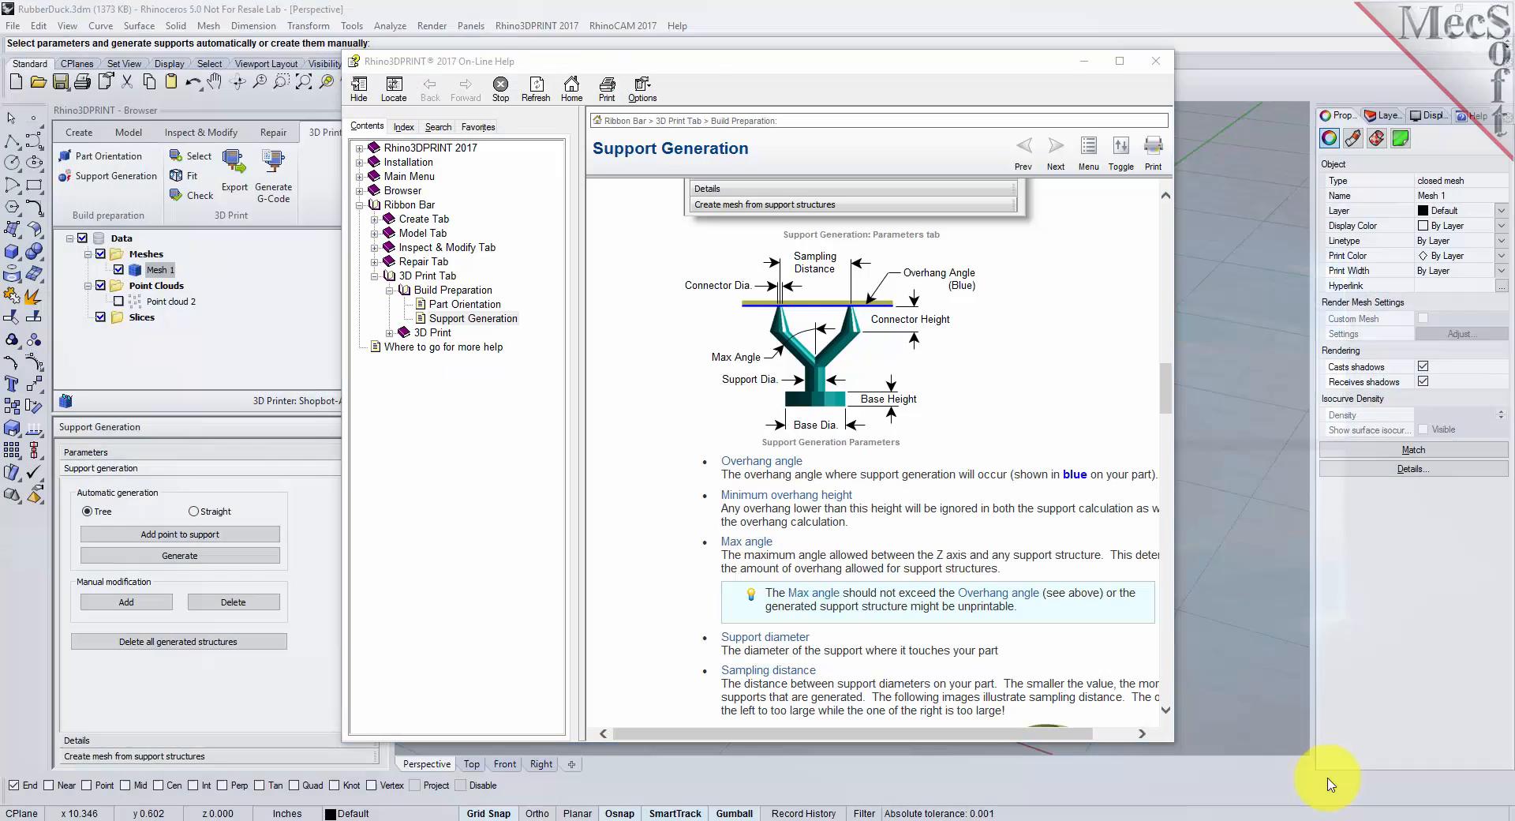
scroll(924, 395, "up", 15)
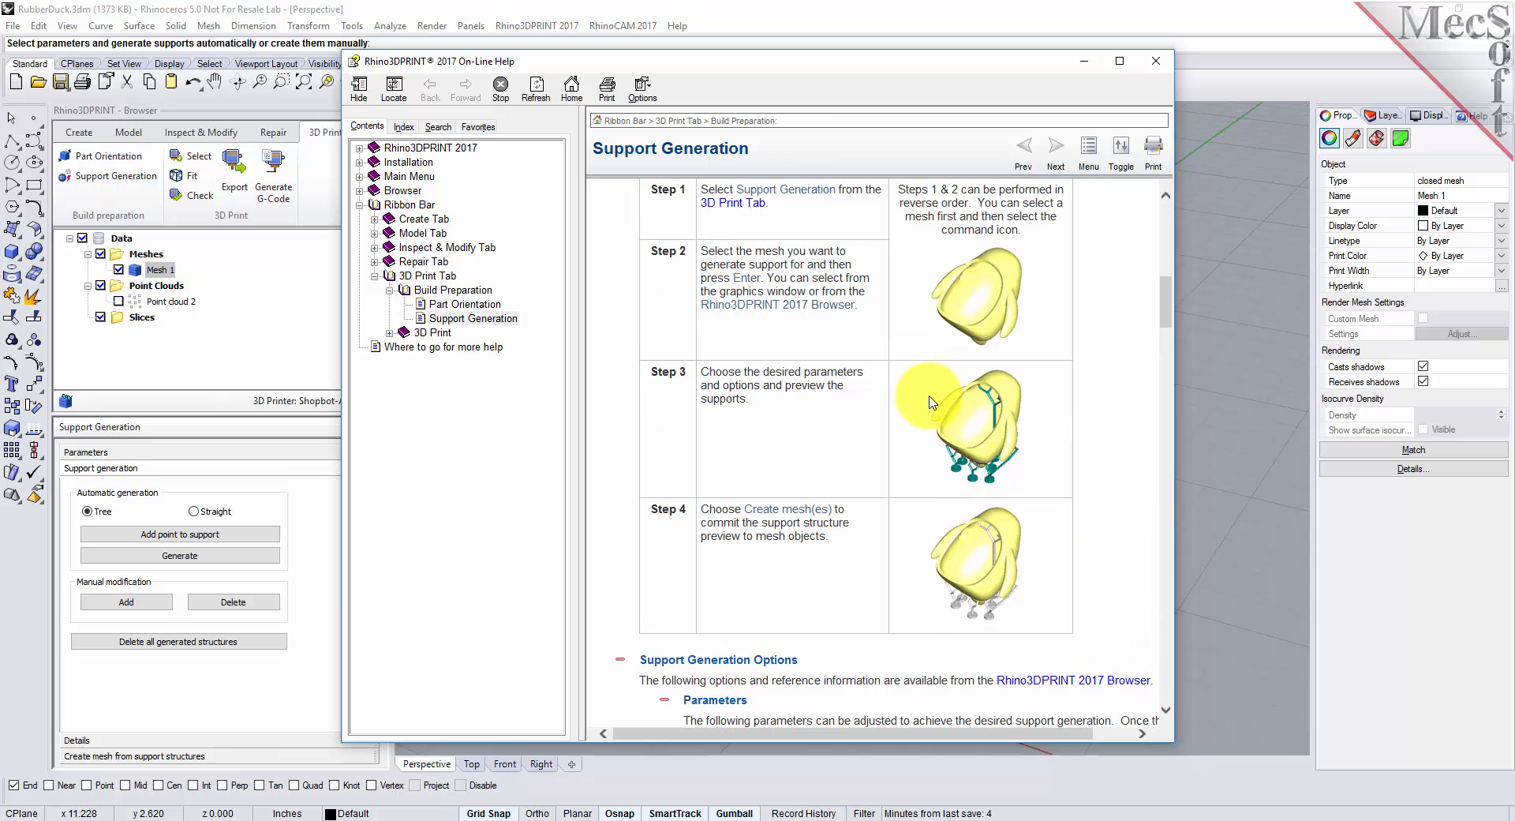
scroll(953, 429, "up", 3)
scroll(953, 430, "down", 12)
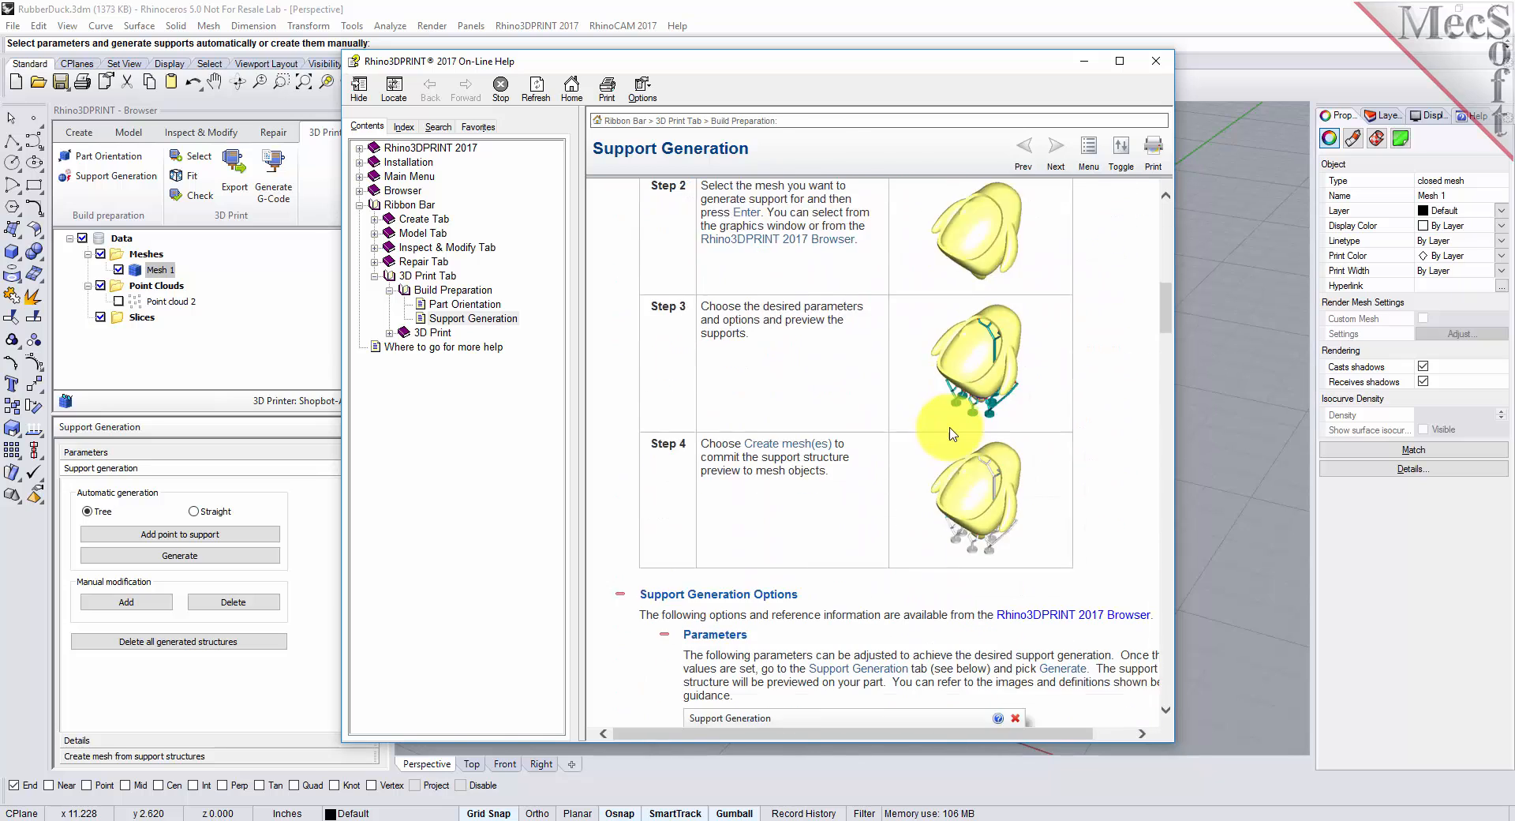
scroll(952, 434, "down", 5)
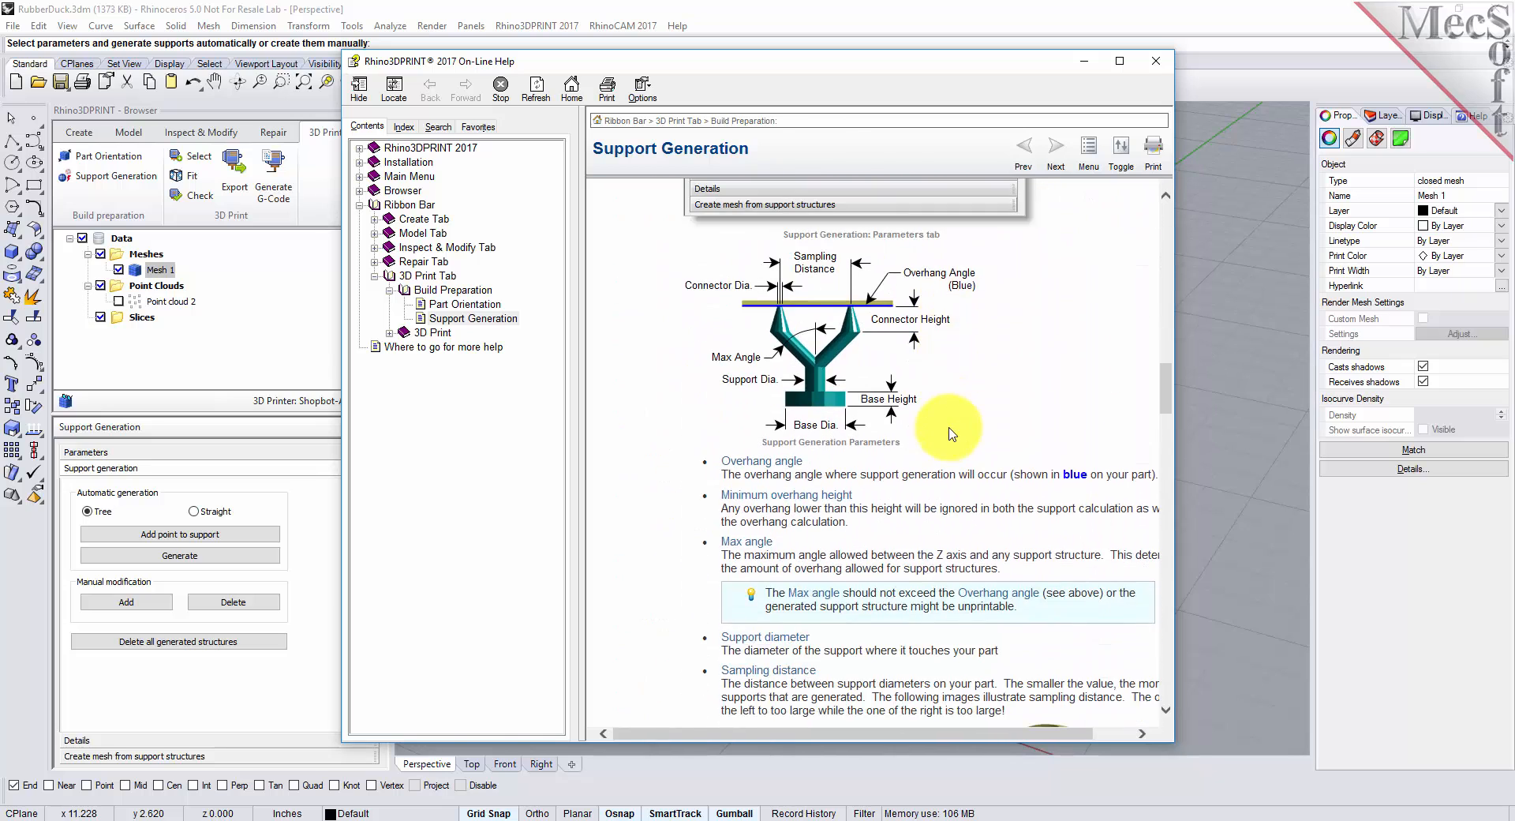
scroll(952, 433, "down", 5)
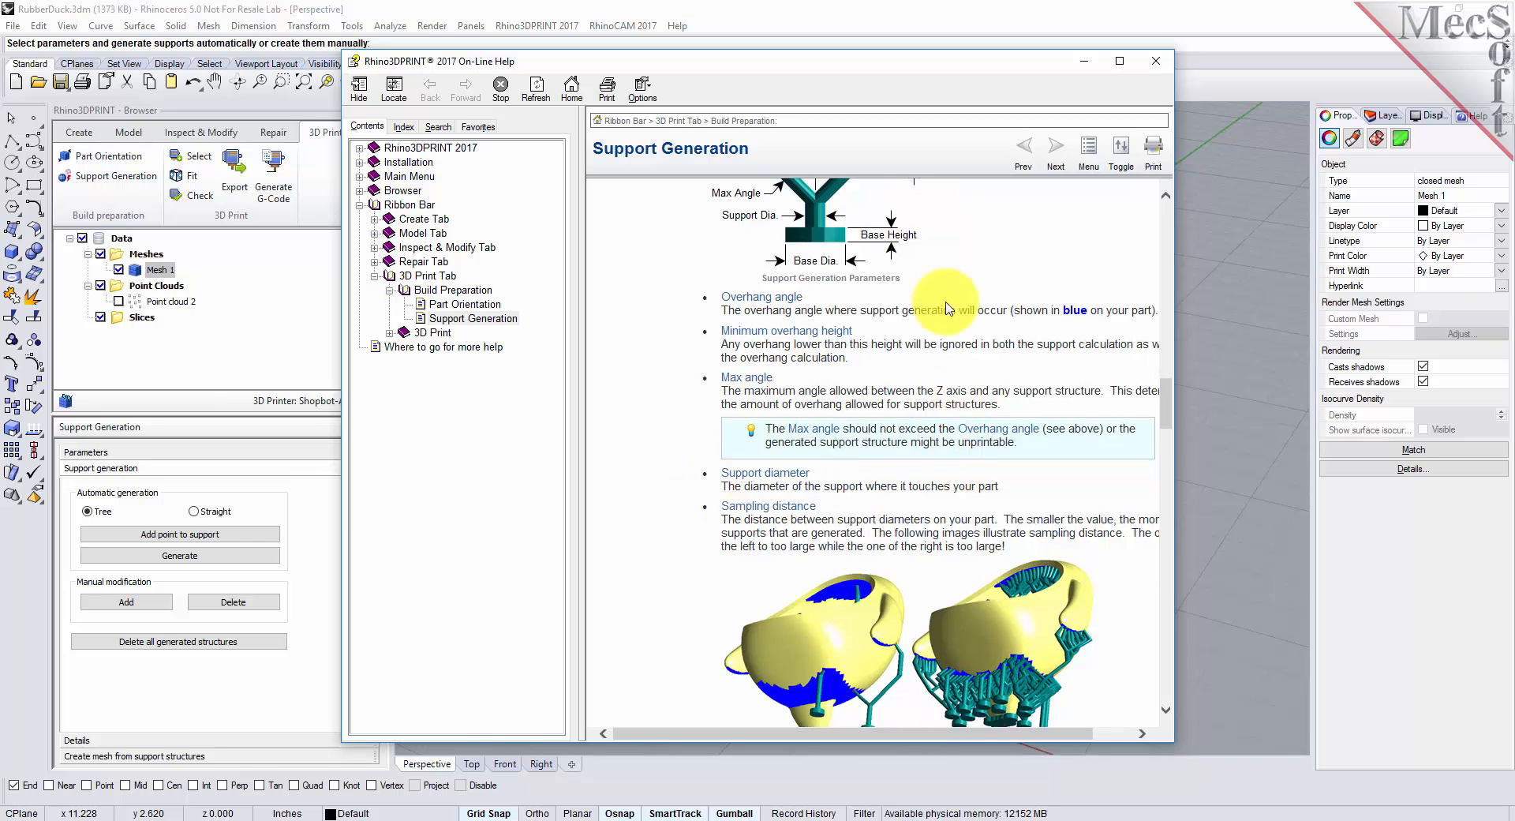
left_click(1082, 60)
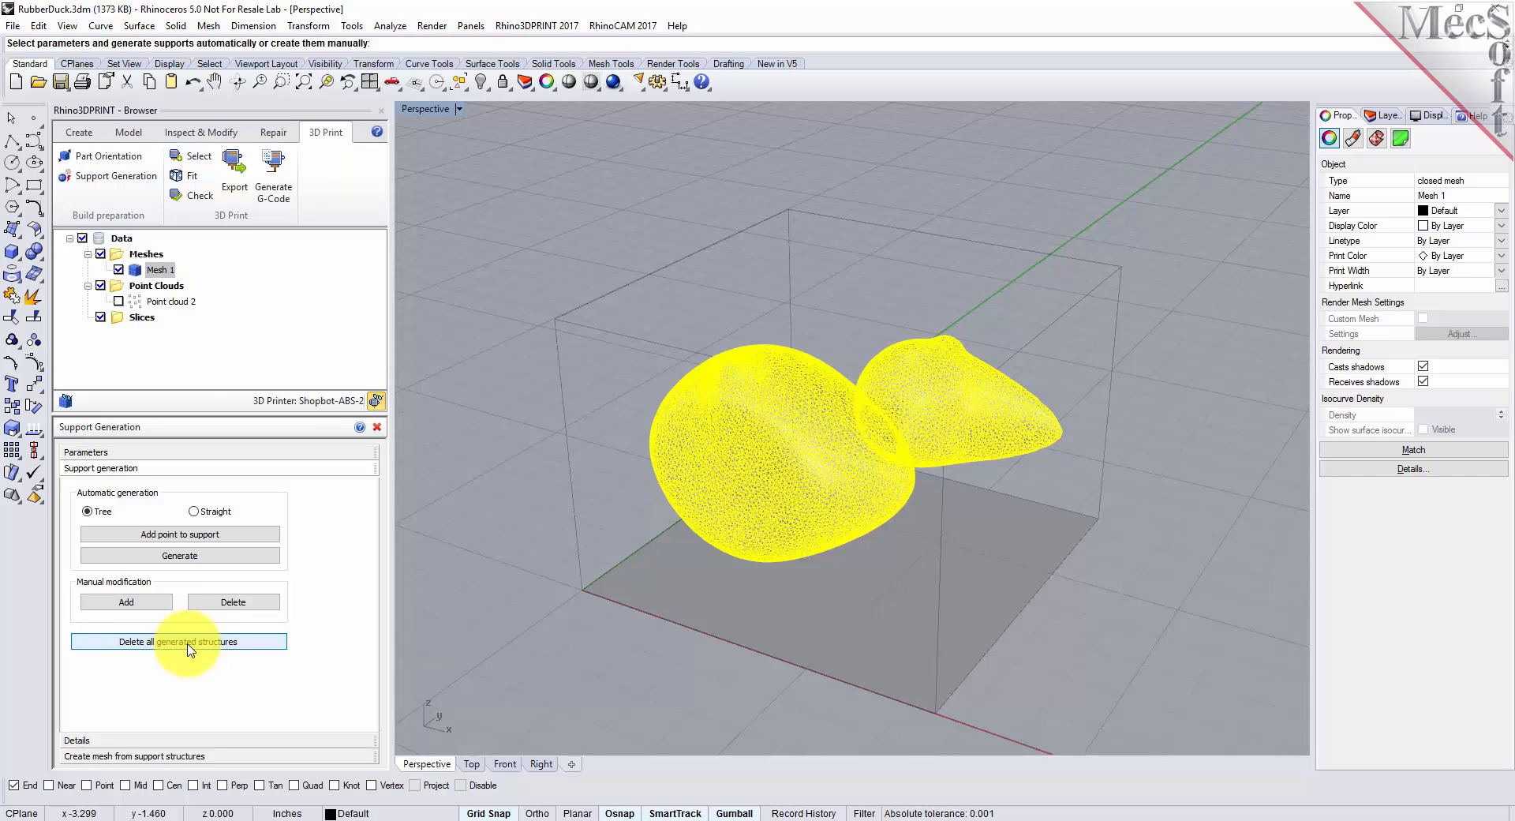
Generate Tree supports automatically for the duck mesh and inspect them with the printer volume hidden and shown again.
left_click(180, 556)
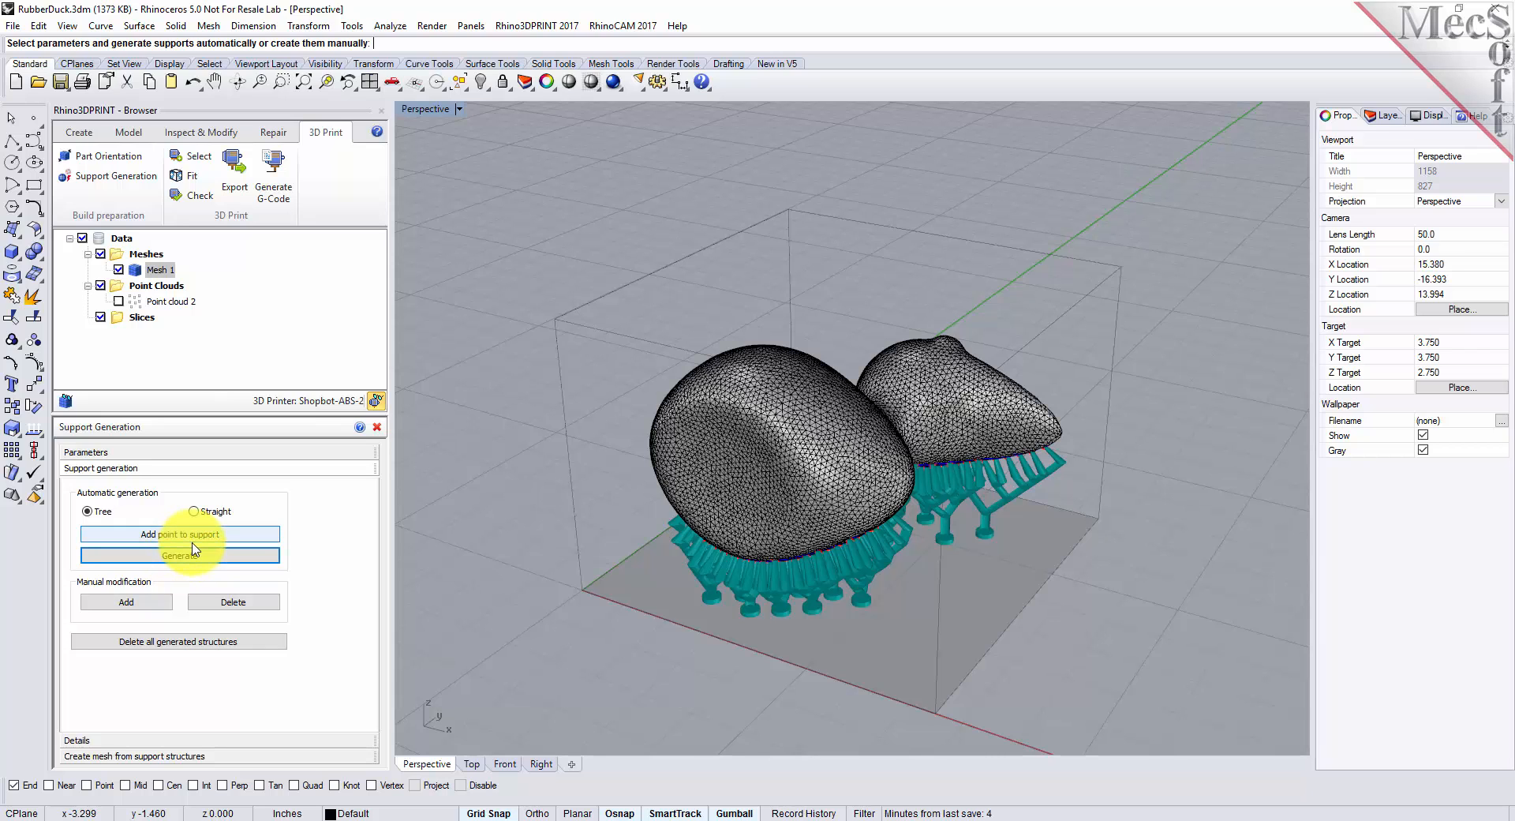
left_click(376, 400)
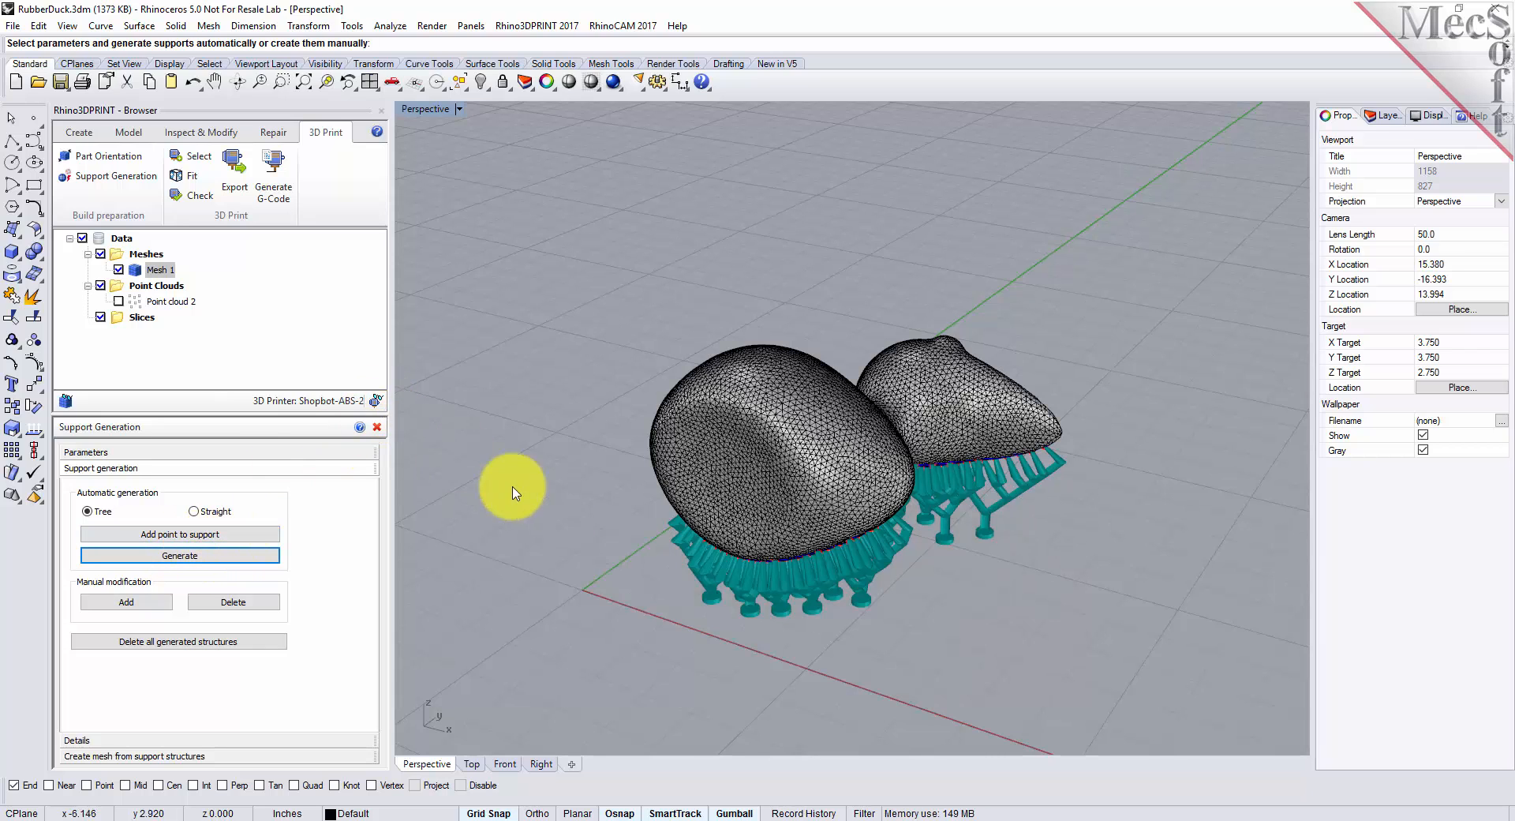
right_click_drag(830, 659, 822, 608)
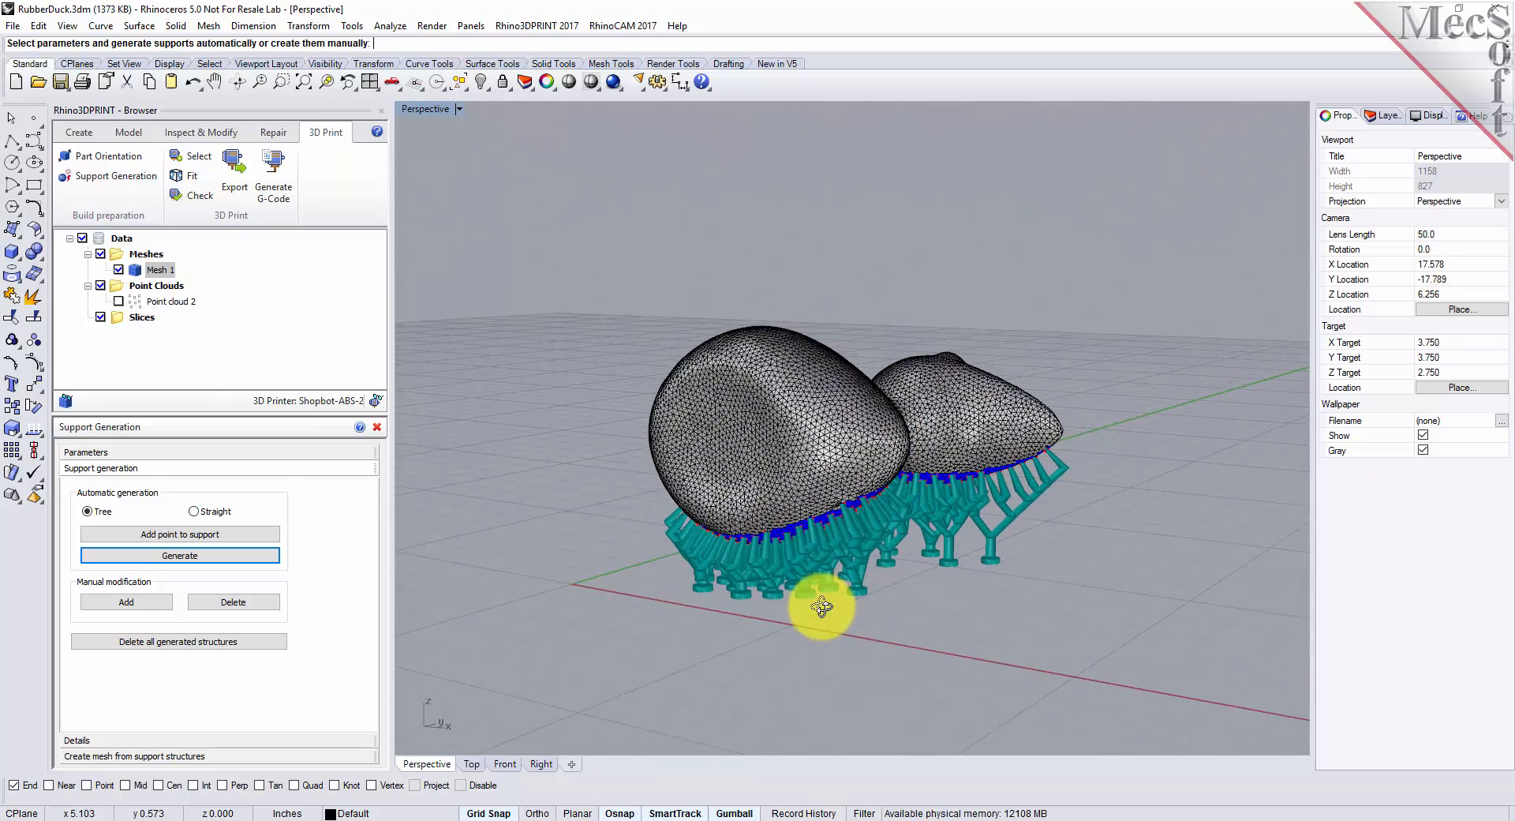
scroll(861, 530, "up", 4)
mouse_move(871, 555)
right_mouse_down()
mouse_move(748, 500)
mouse_move(679, 507)
mouse_move(801, 517)
mouse_move(859, 556)
right_mouse_up()
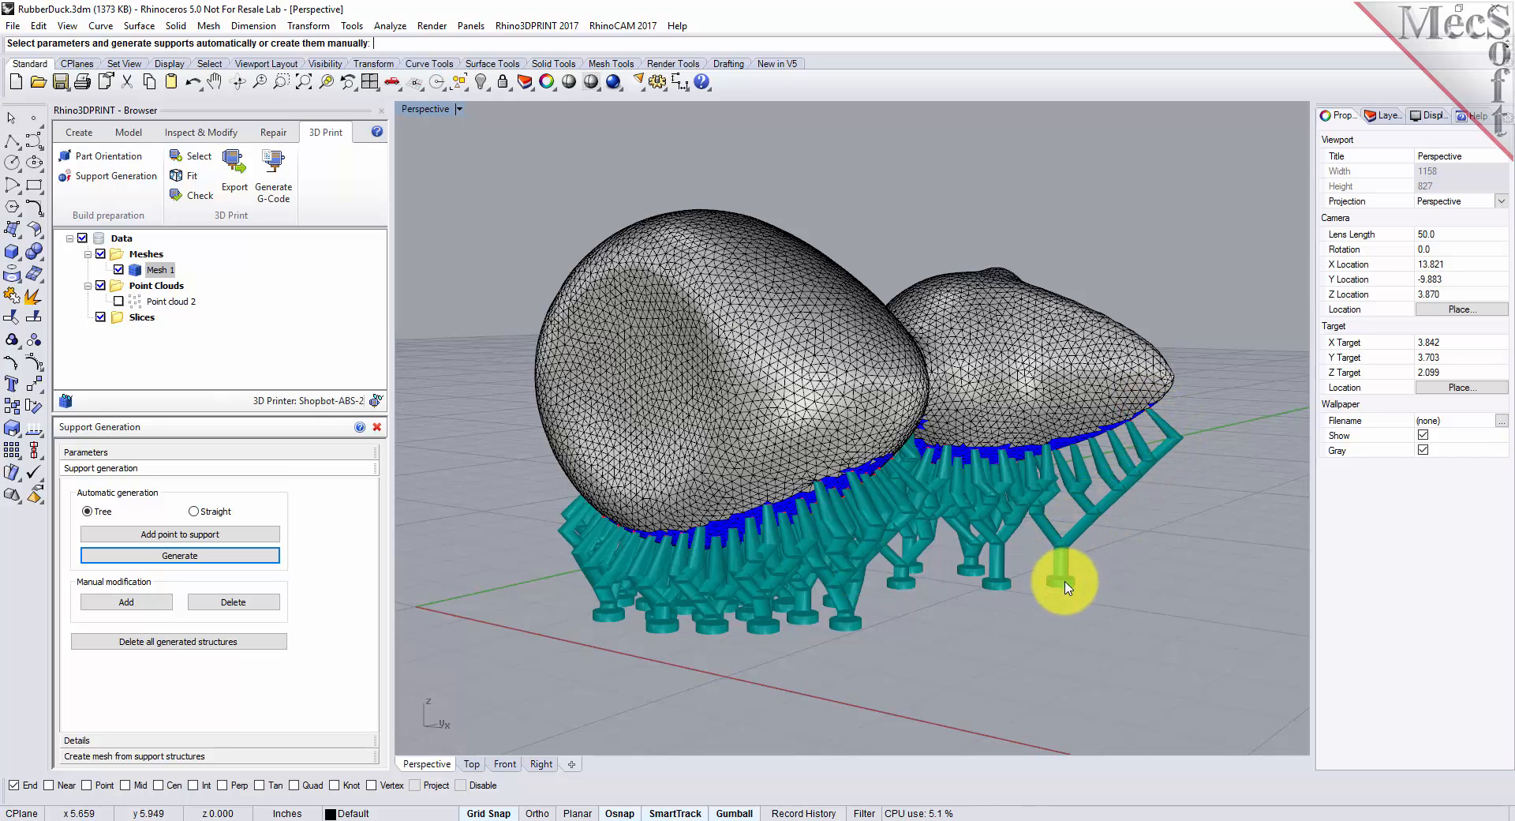
right_click_drag(1065, 586, 937, 669)
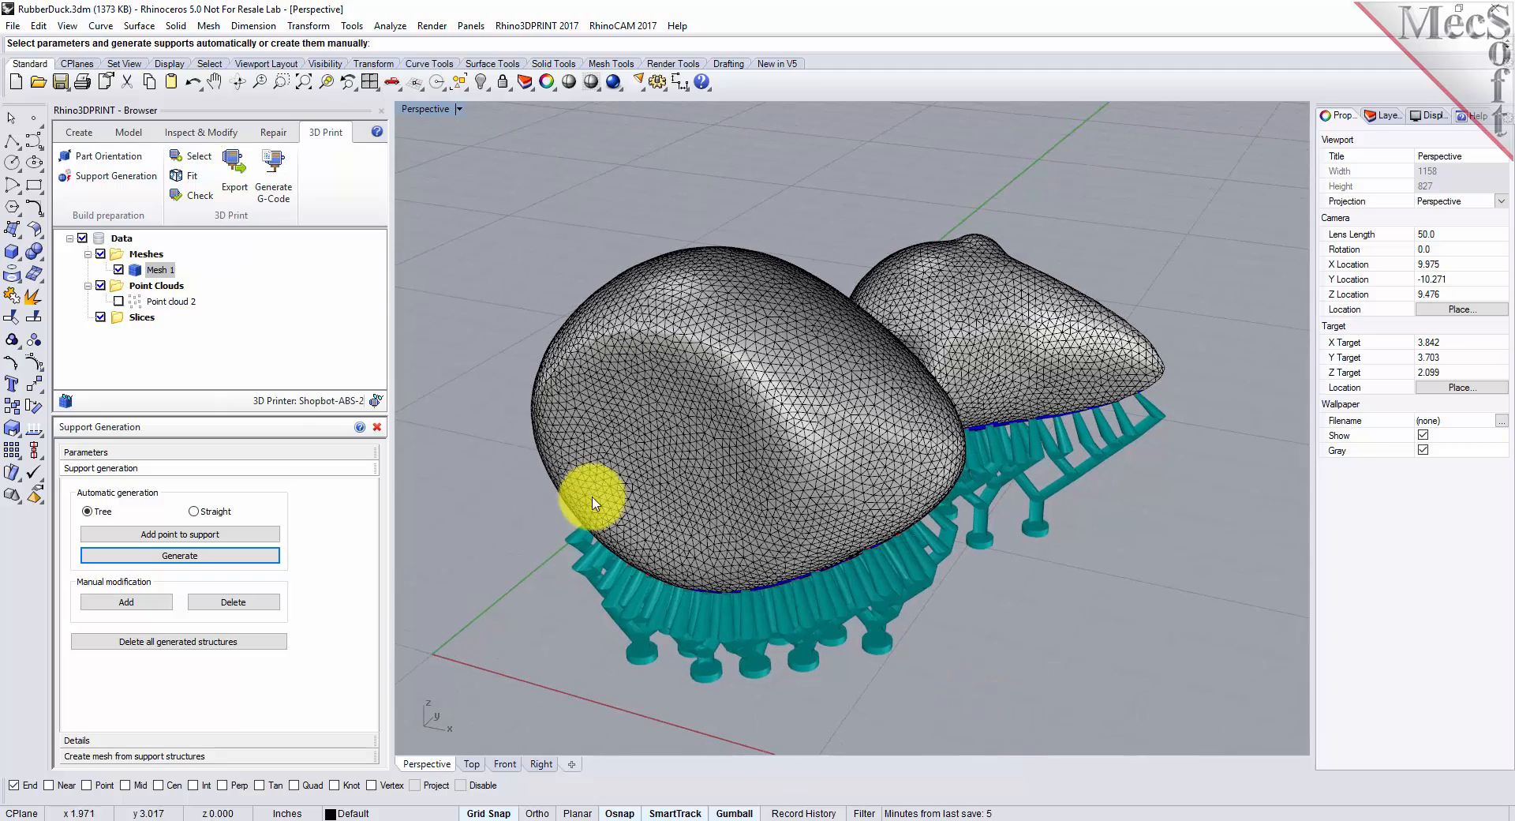
left_click(377, 403)
scroll(789, 426, "down", 4)
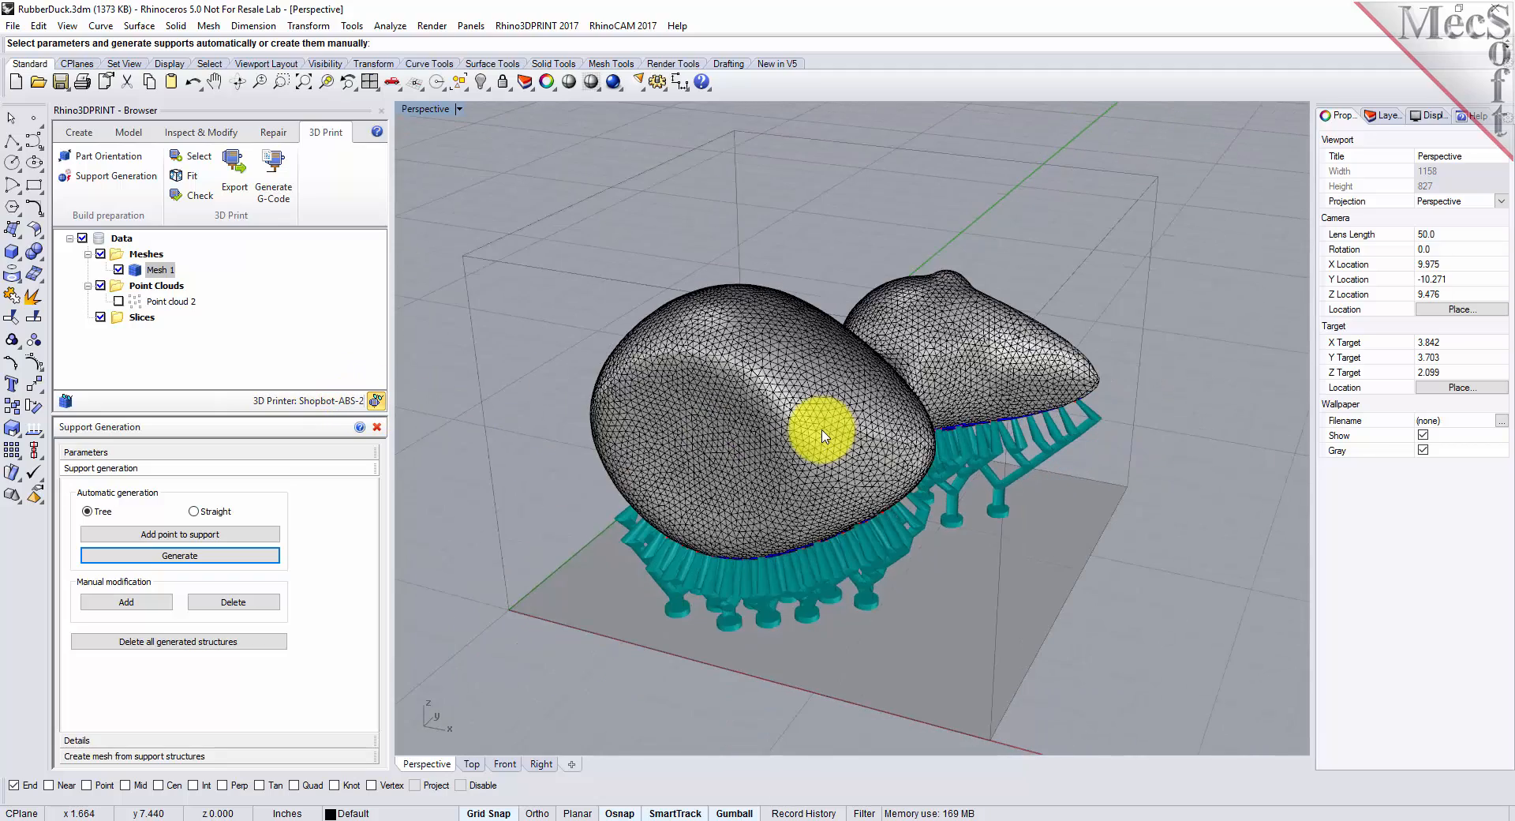
scroll(761, 398, "up", 2)
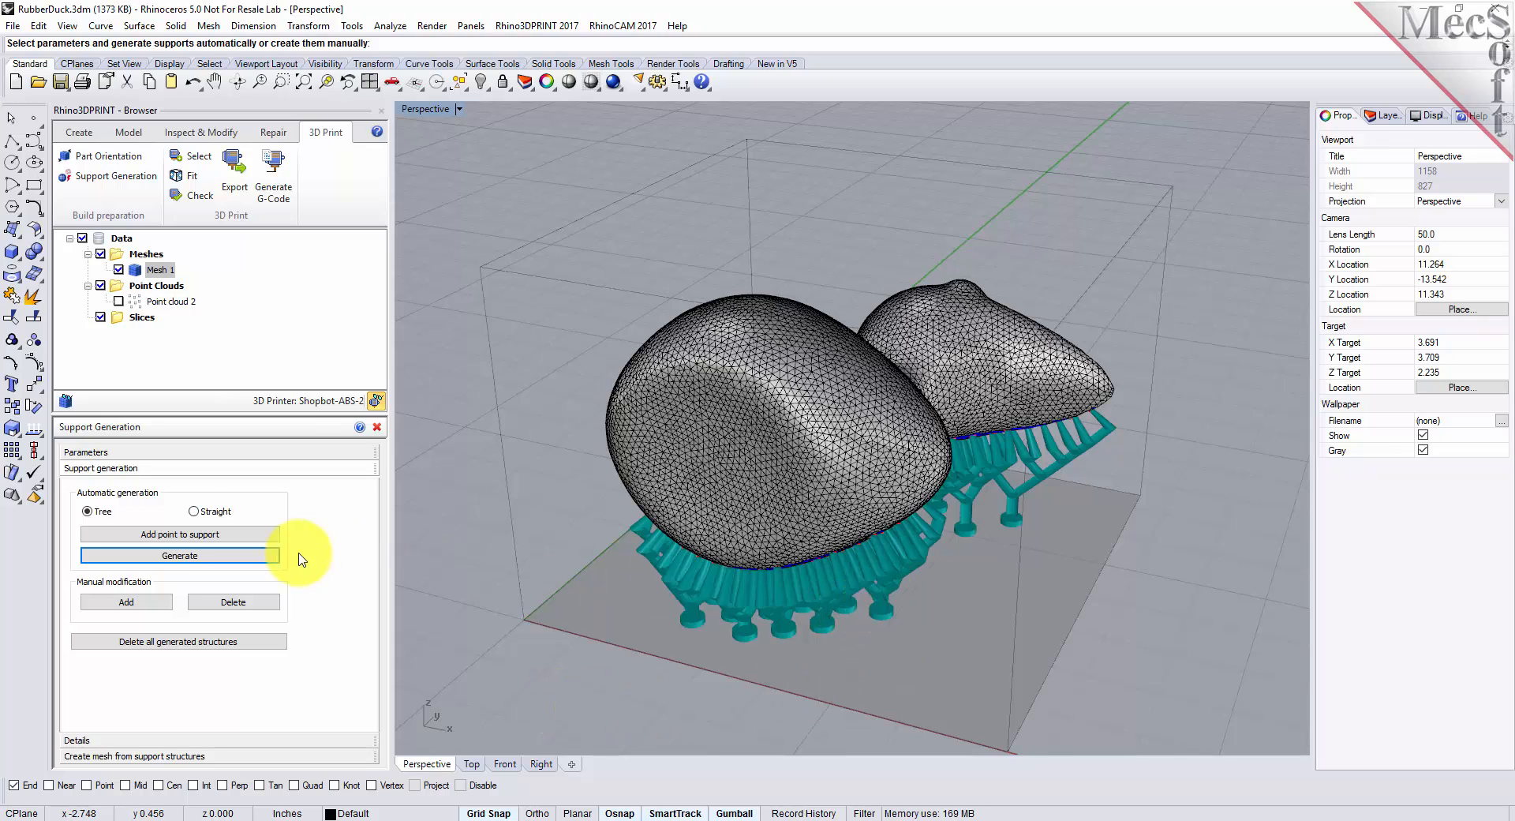
Try generating Straight supports for the duck mesh and inspect them from a lower angle.
left_click(196, 512)
left_click(189, 555)
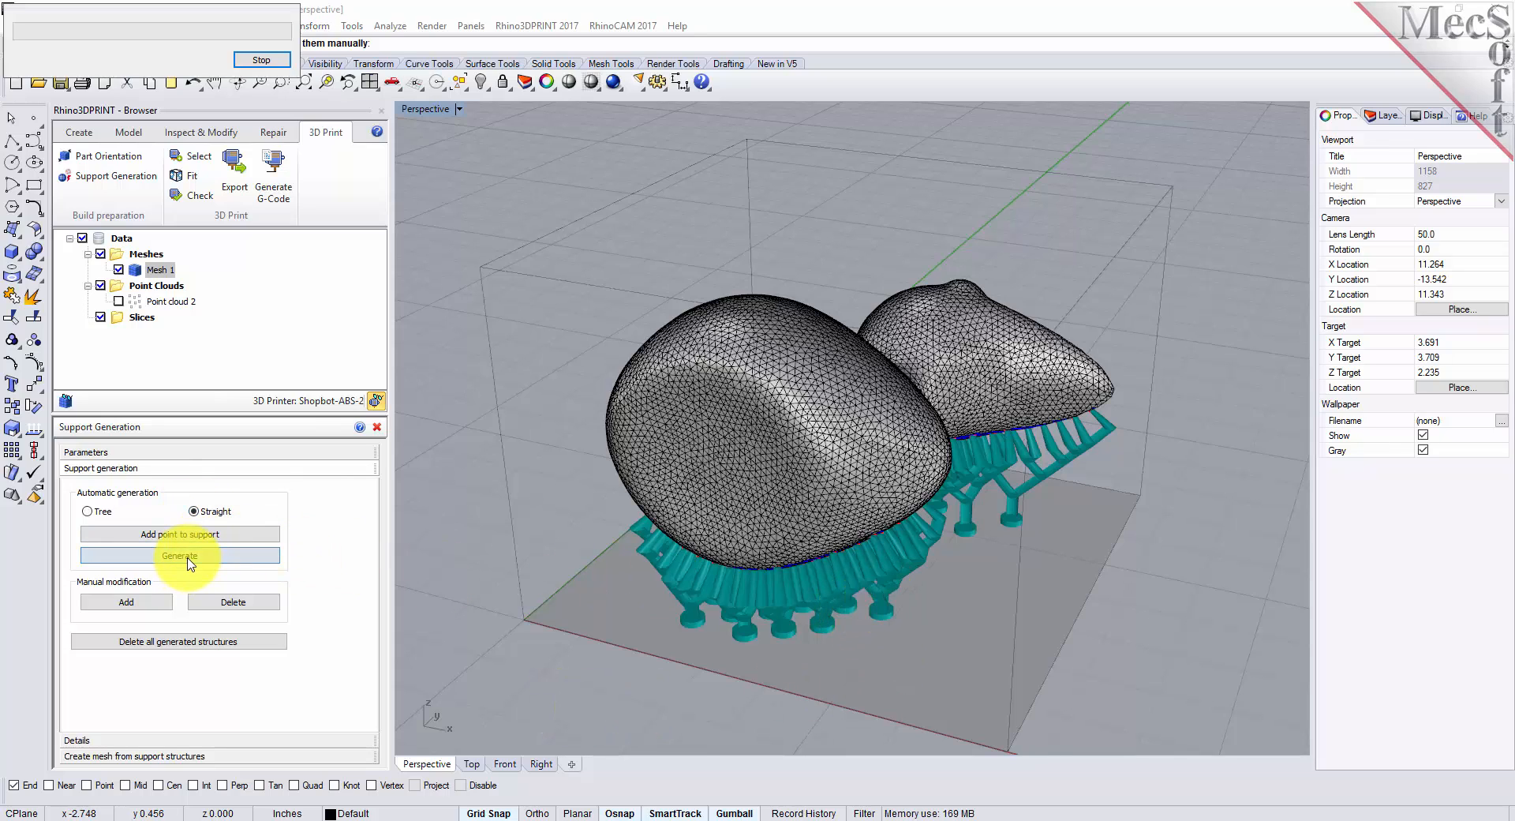
right_click_drag(945, 676, 789, 692)
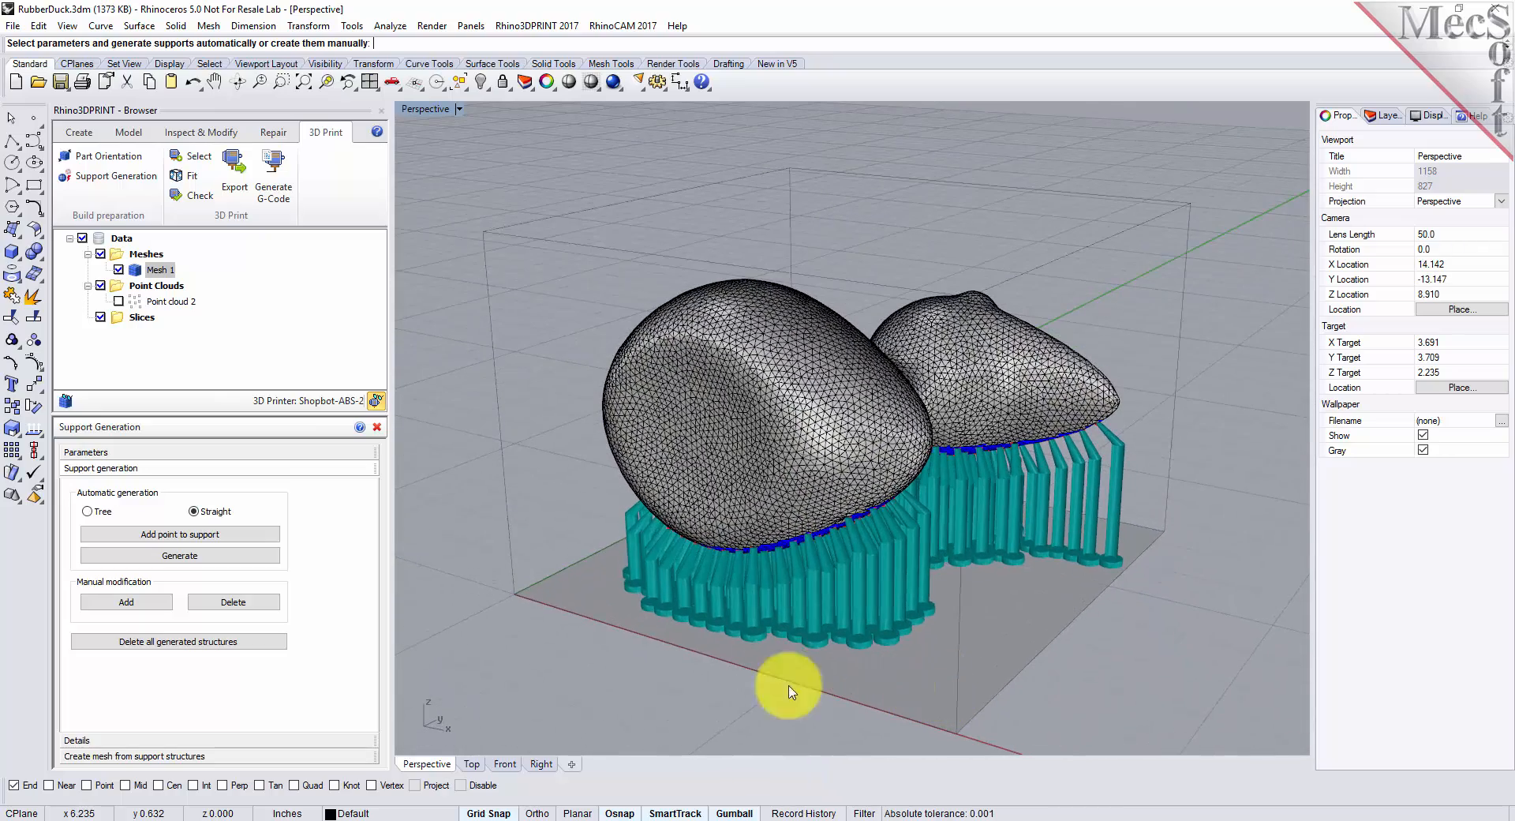
Switch back to Tree supports, regenerate them for the duck mesh and view them from the side.
left_click(93, 512)
left_click(180, 556)
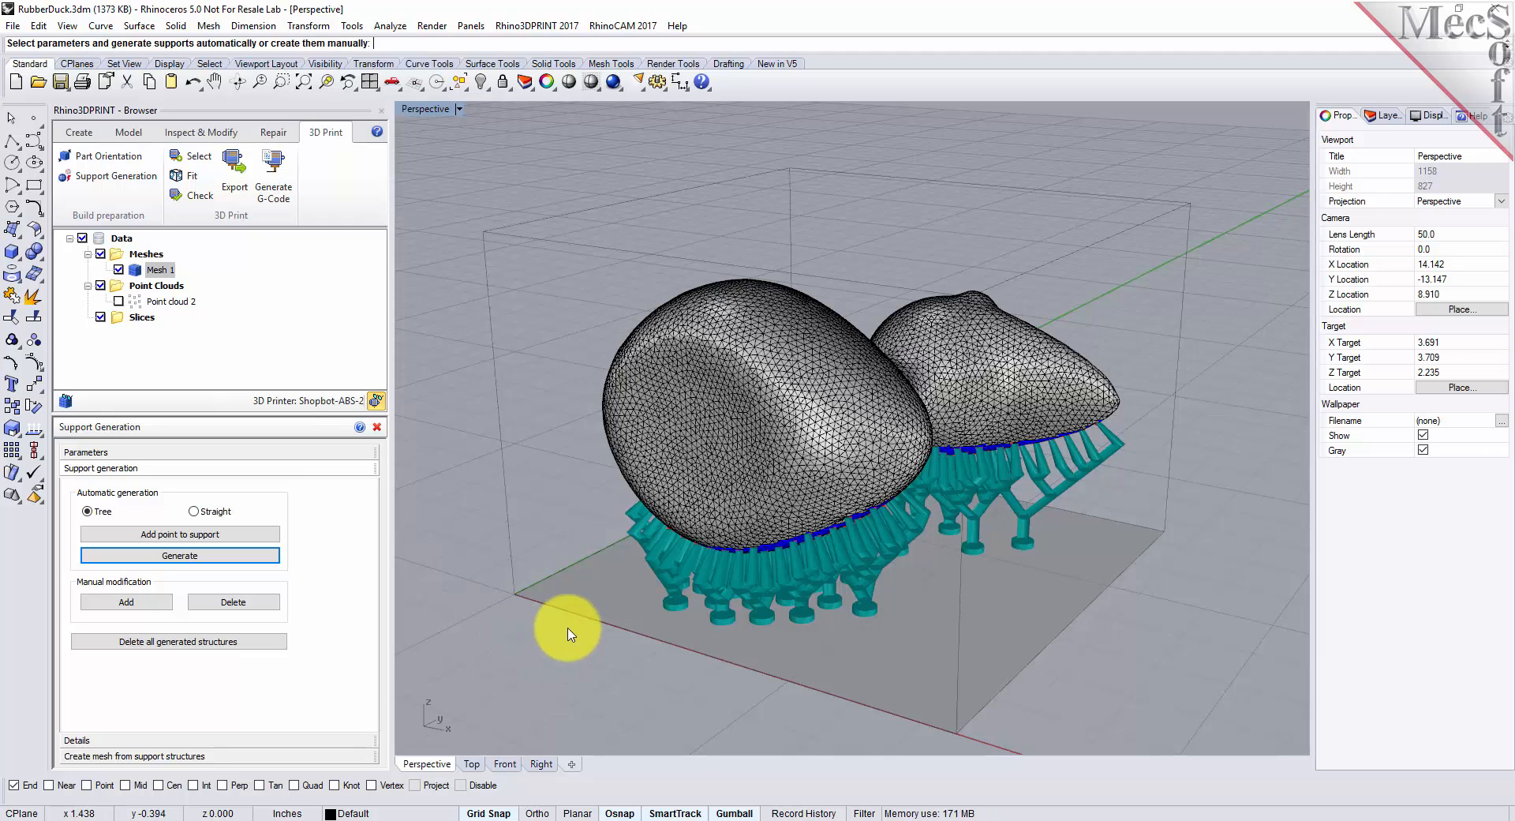
right_click_drag(703, 676, 639, 676)
left_click(241, 605)
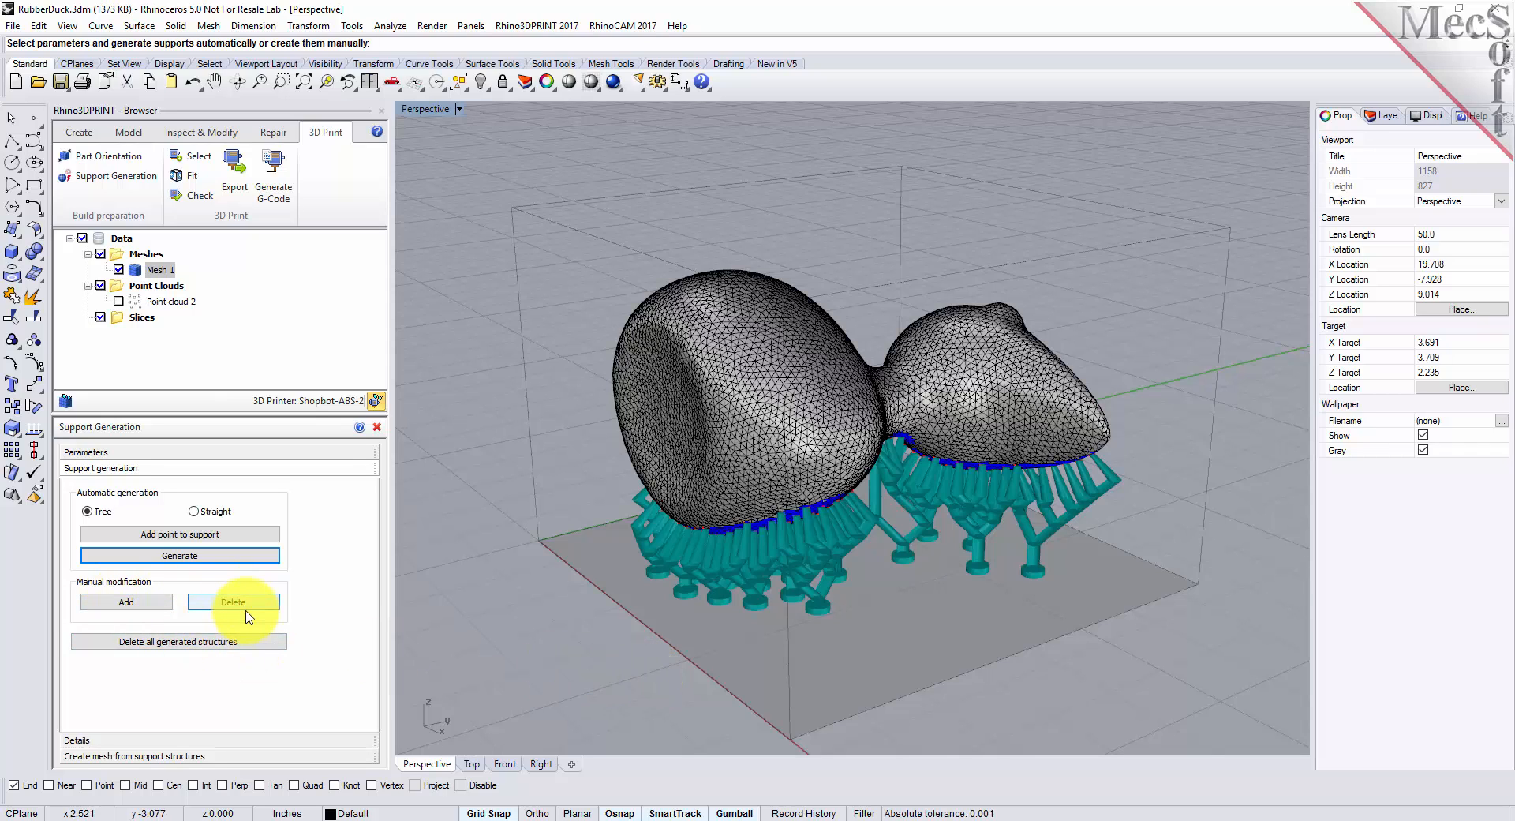
Examine the volume and length of the generated support structures in the support details.
left_click(115, 745)
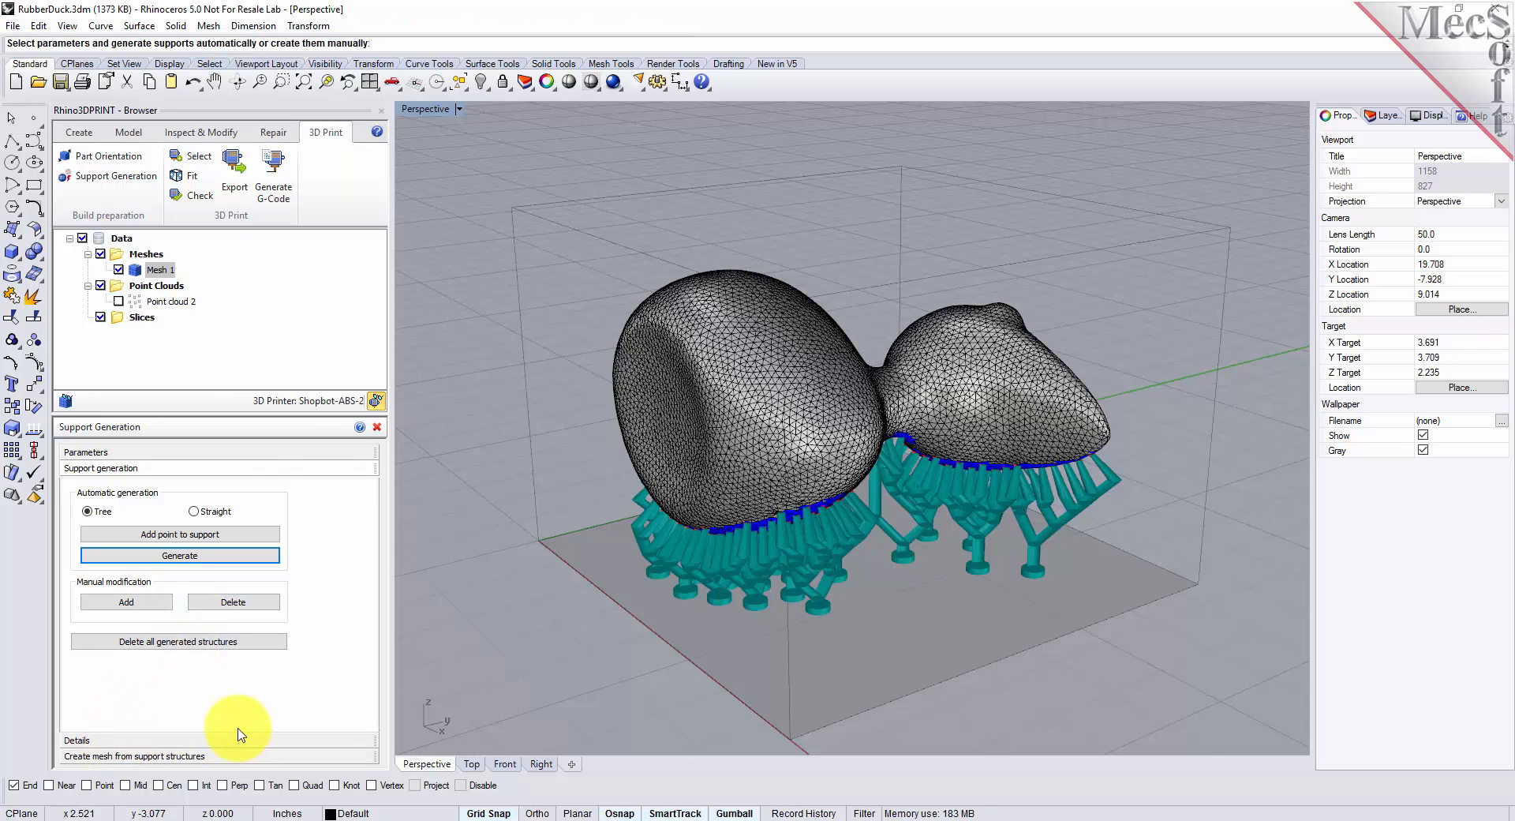
left_click(241, 529)
double_click(242, 529)
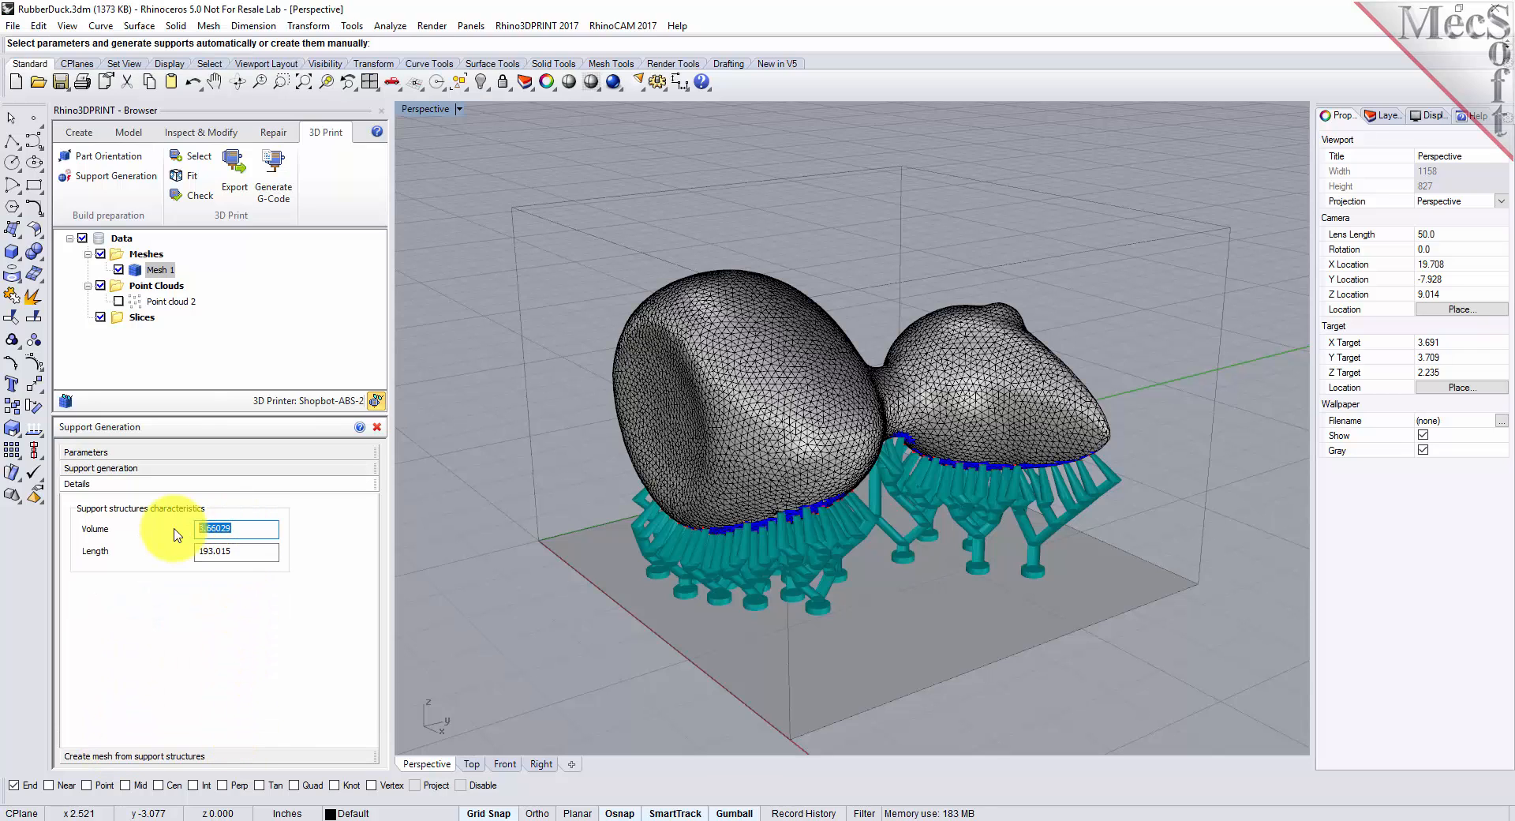
left_click_drag(249, 557, 181, 556)
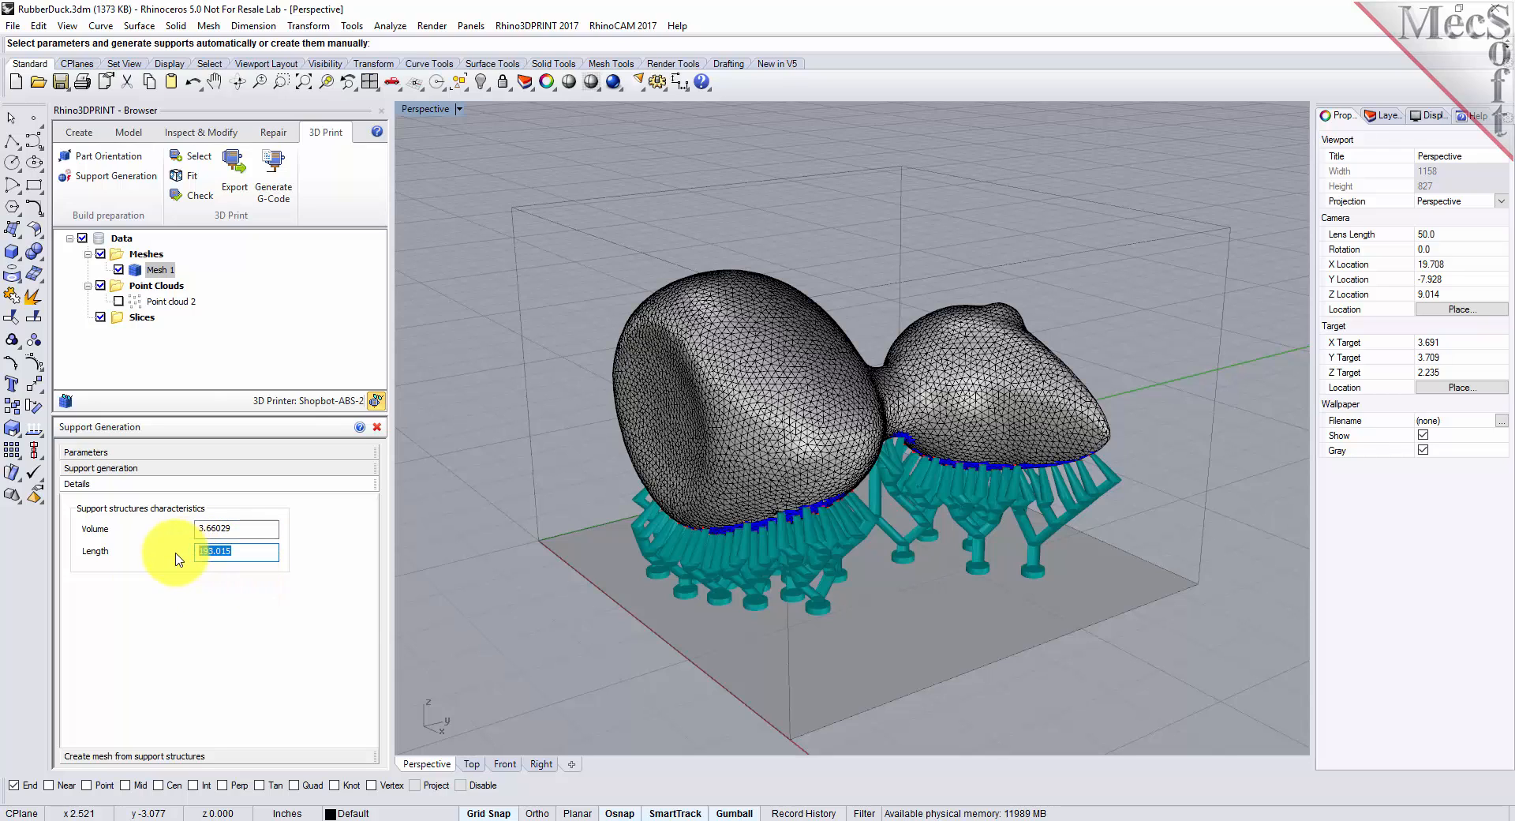
Convert the generated support structures into a mesh using the Create as separate mesh option.
left_click(104, 756)
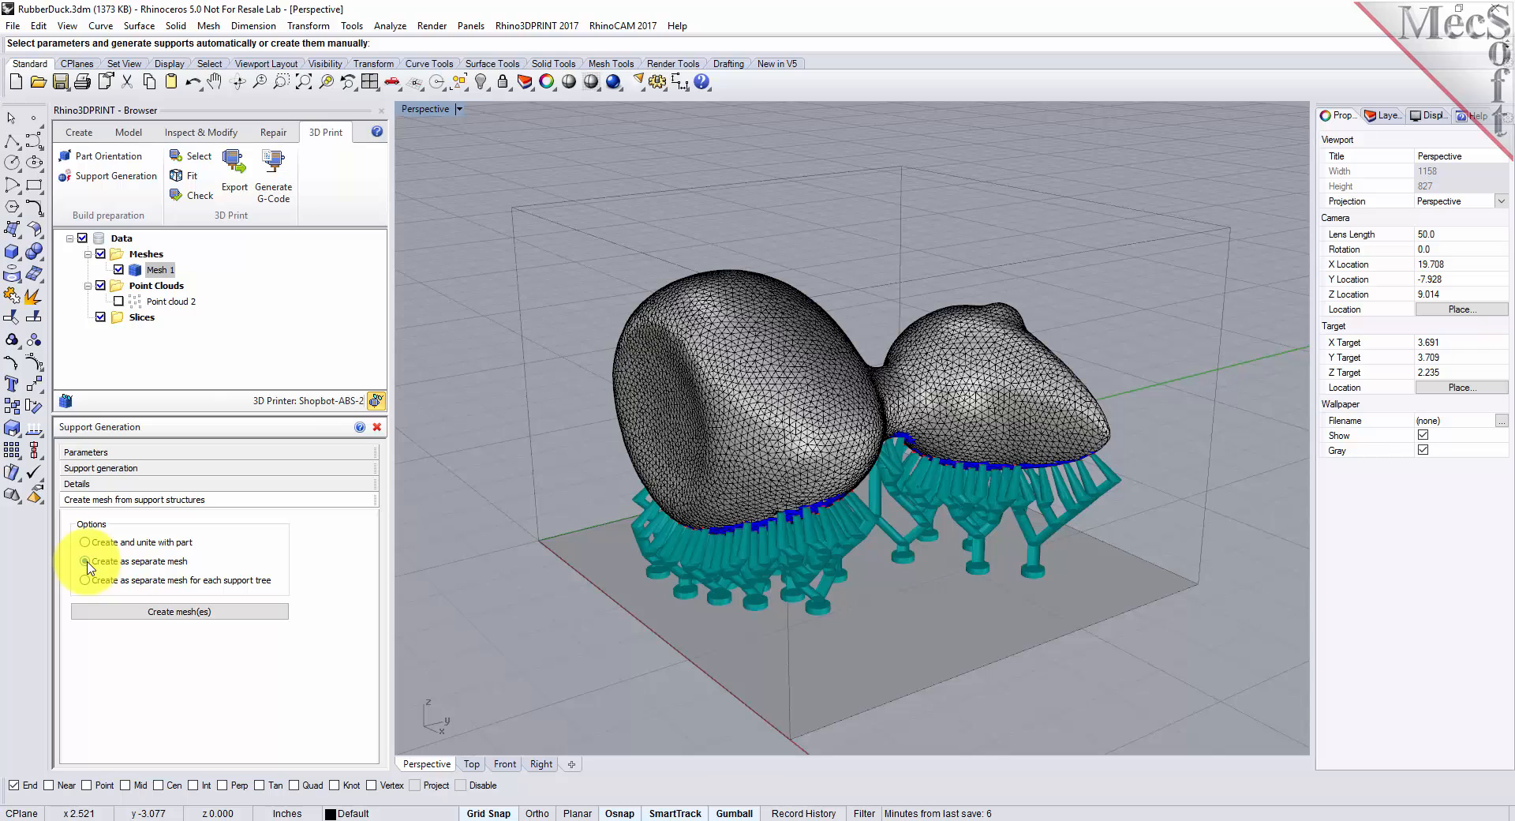
left_click(188, 611)
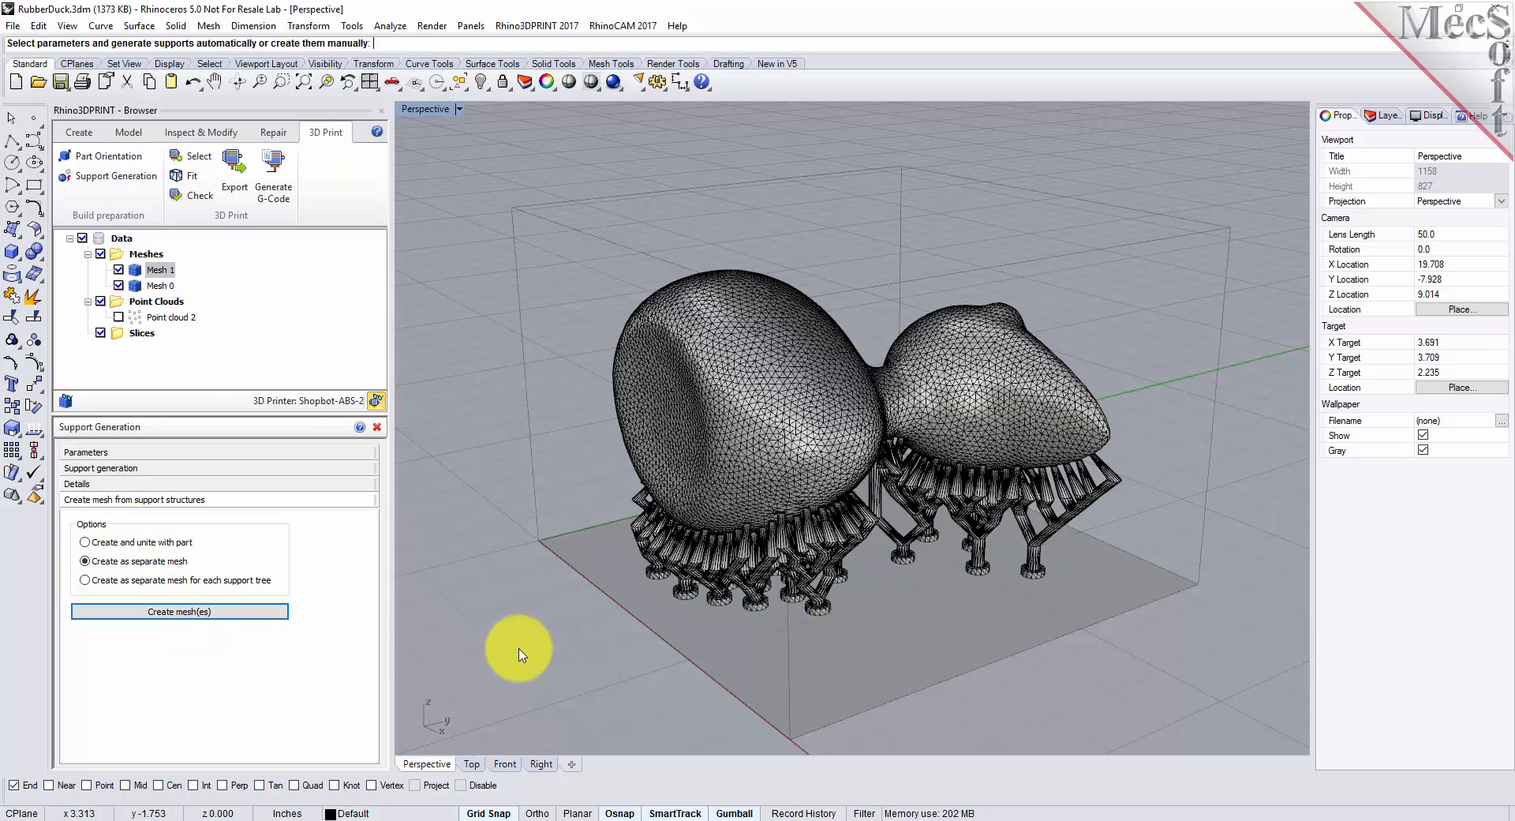
Inspect the model up close, highlighting the support mesh and the duck mesh one at a time.
mouse_move(955, 606)
right_mouse_down()
mouse_move(907, 599)
mouse_move(770, 517)
mouse_move(817, 519)
mouse_move(976, 594)
right_mouse_up()
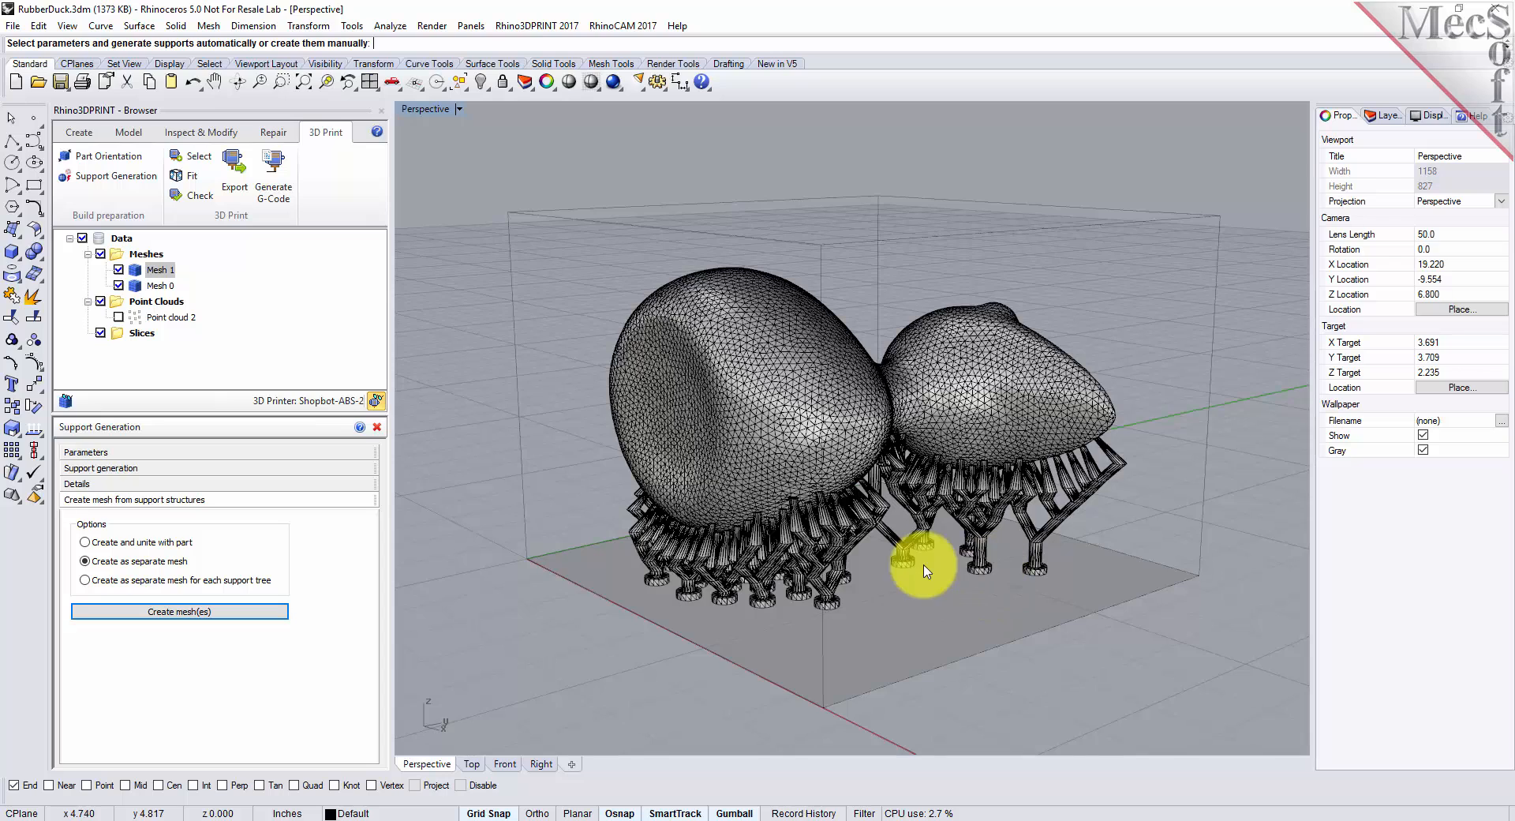
scroll(913, 562, "up", 3)
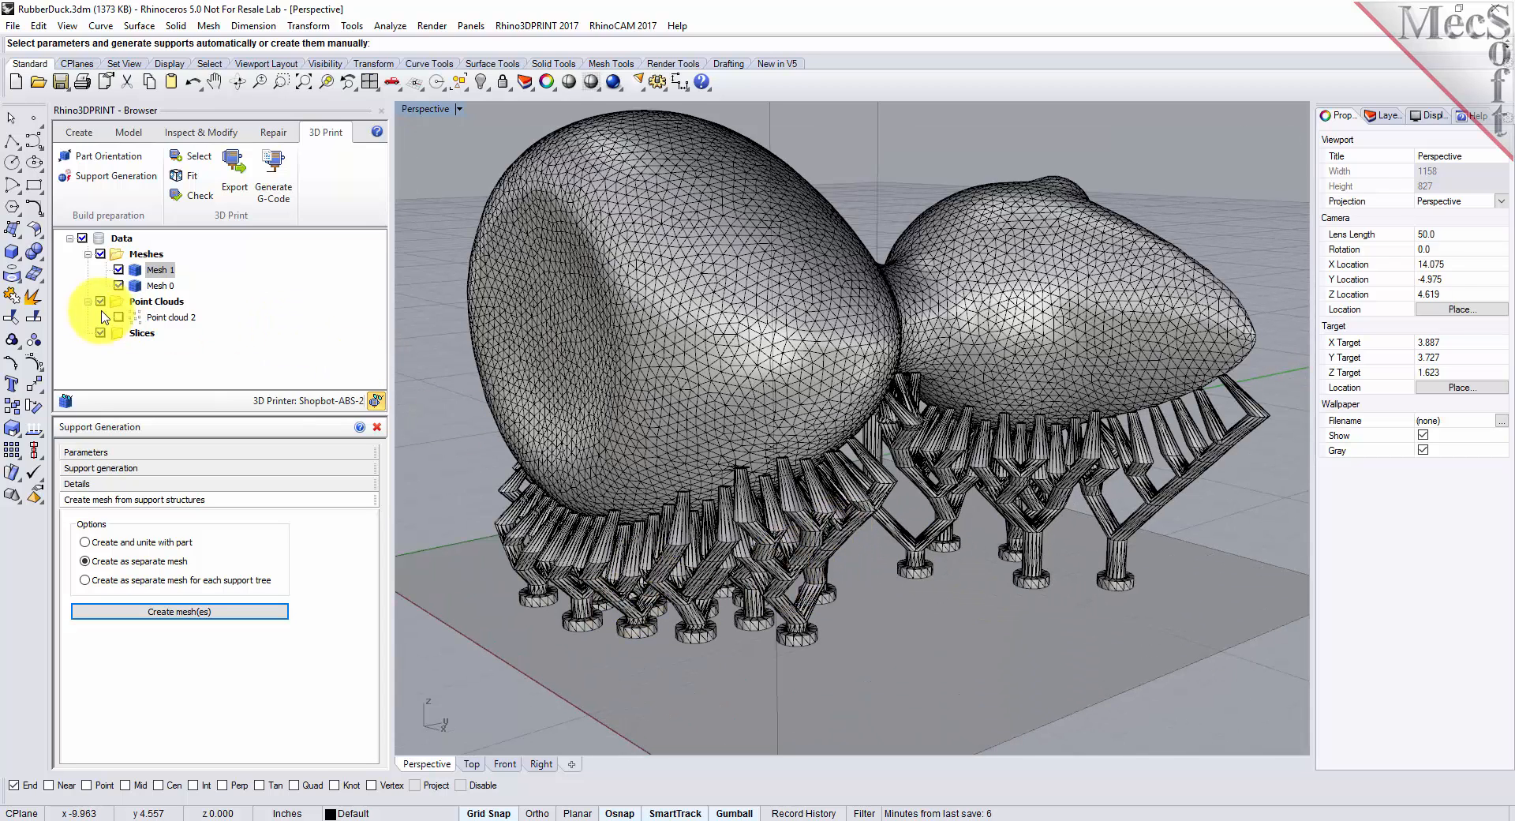
left_click(139, 287)
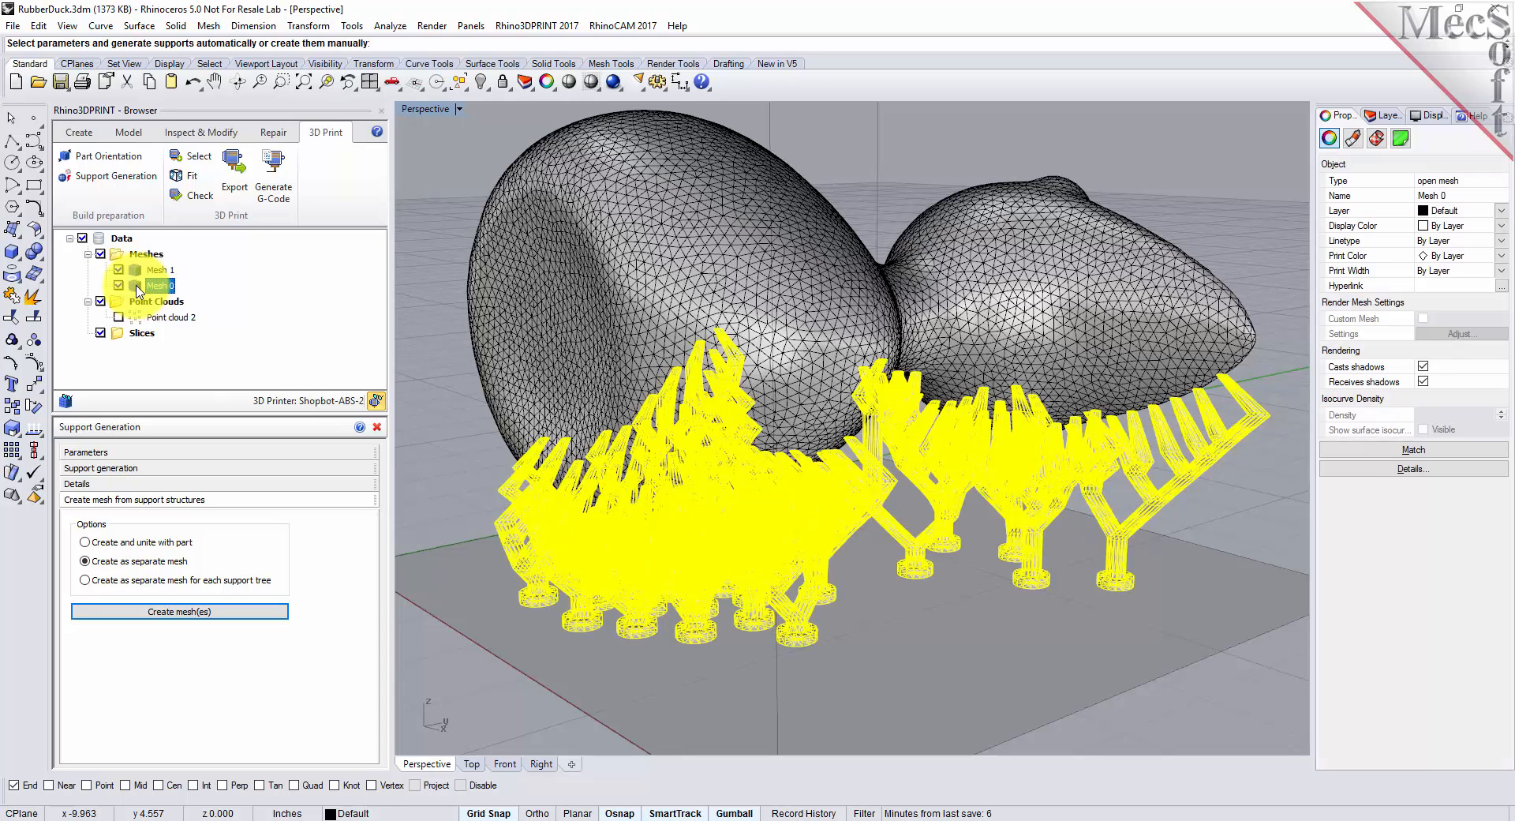
left_click(139, 271)
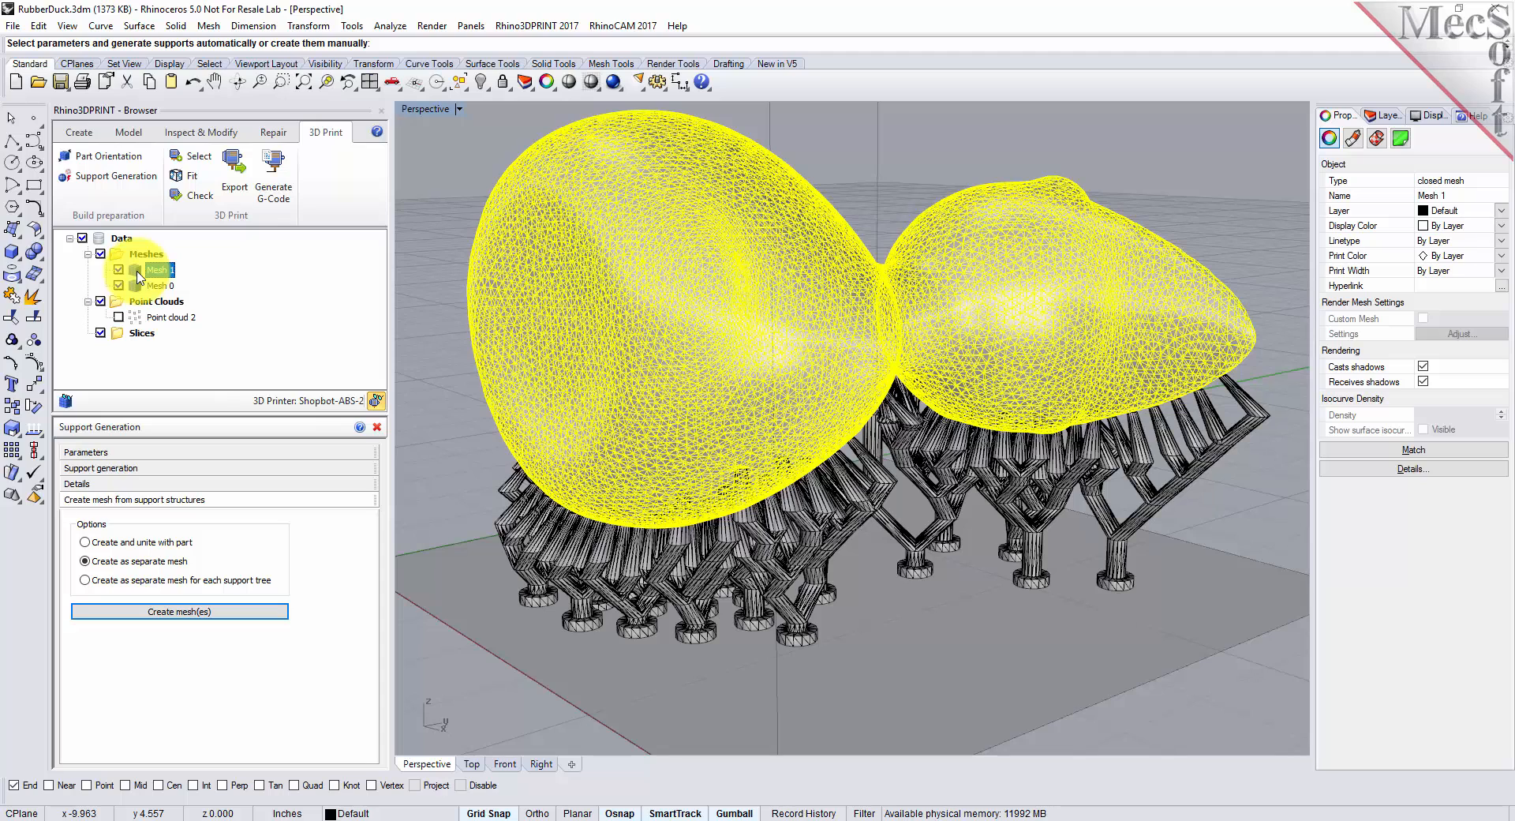
left_click(442, 382)
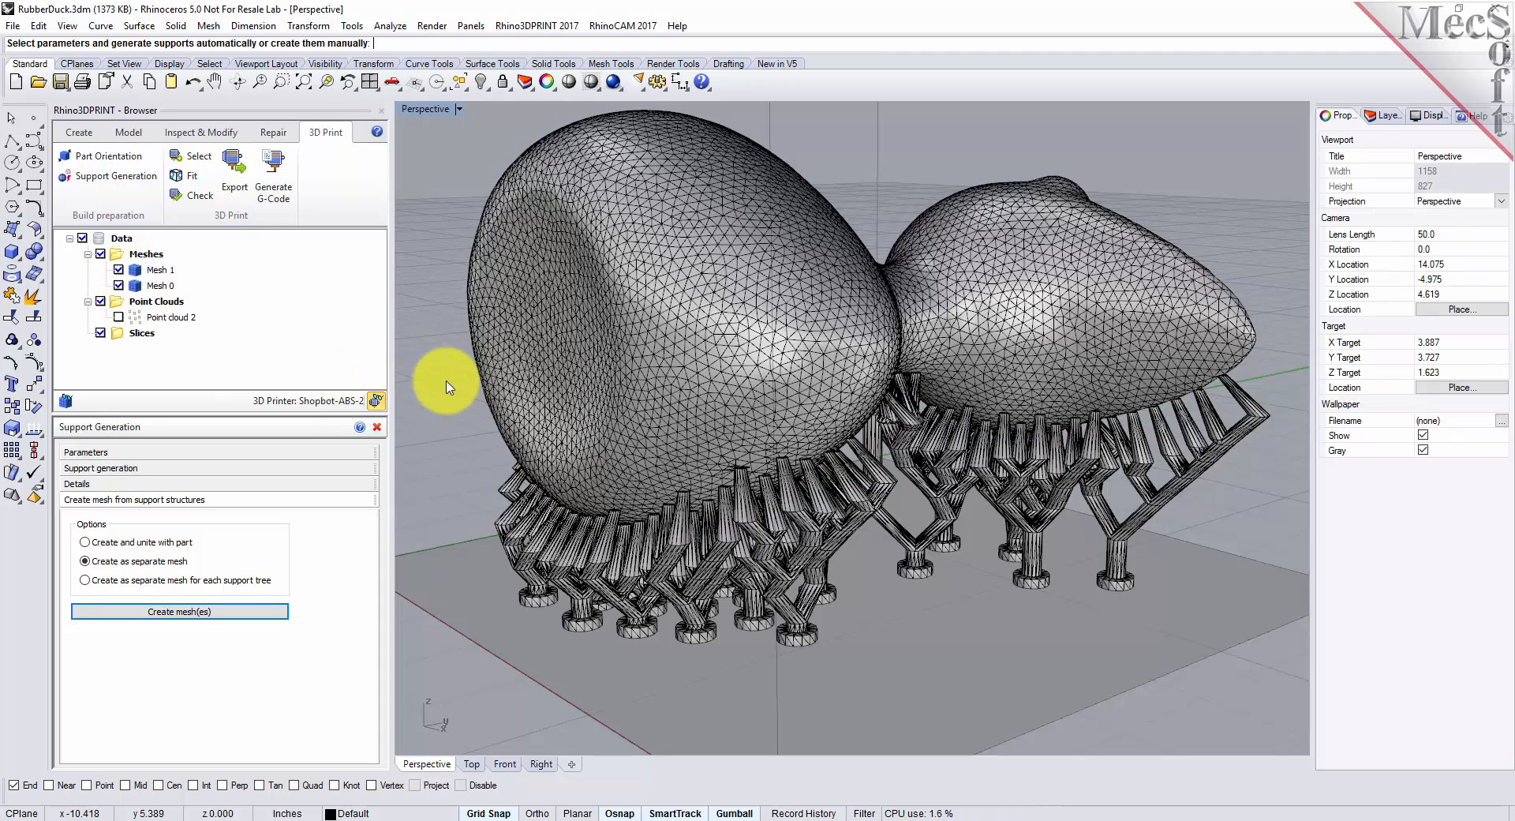
Close Support Generation, fit the duck with its supports in the view and enlarge the object browser area.
left_click(376, 427)
right_click_drag(737, 538, 783, 558)
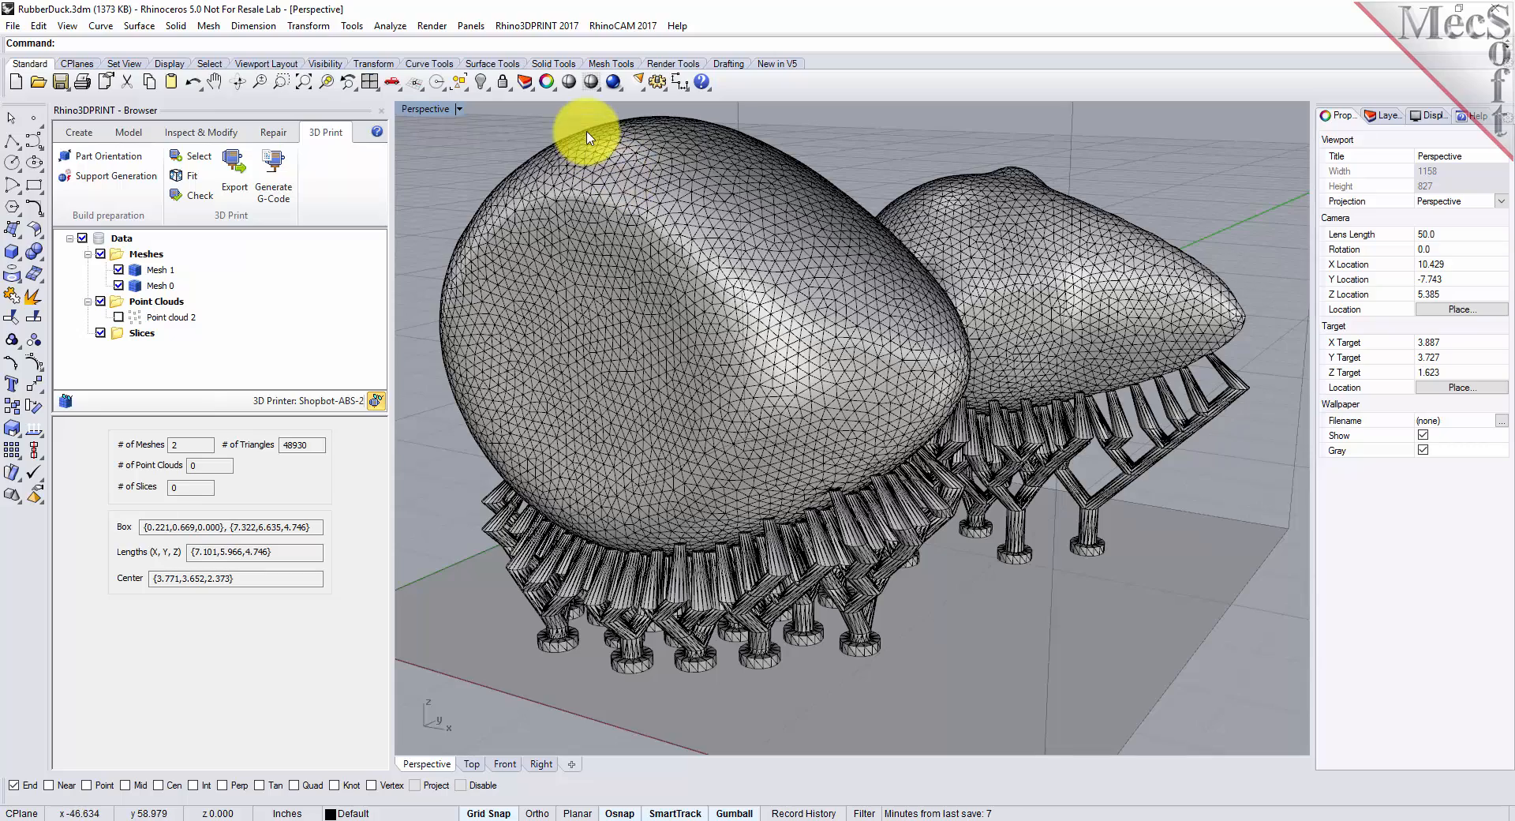
scroll(821, 508, "up", 2)
scroll(823, 505, "down", 4)
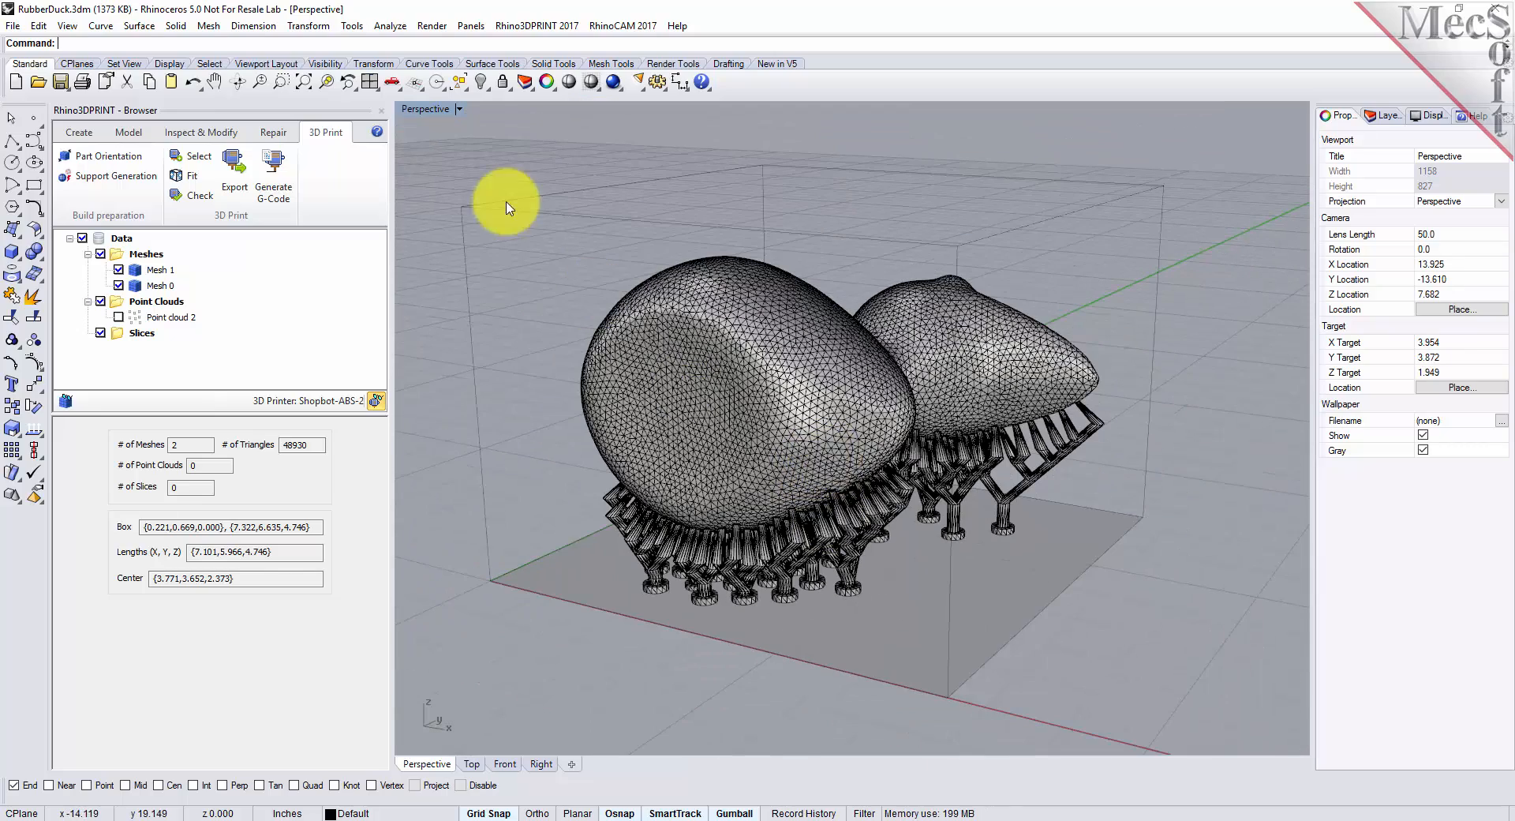
left_click(304, 82)
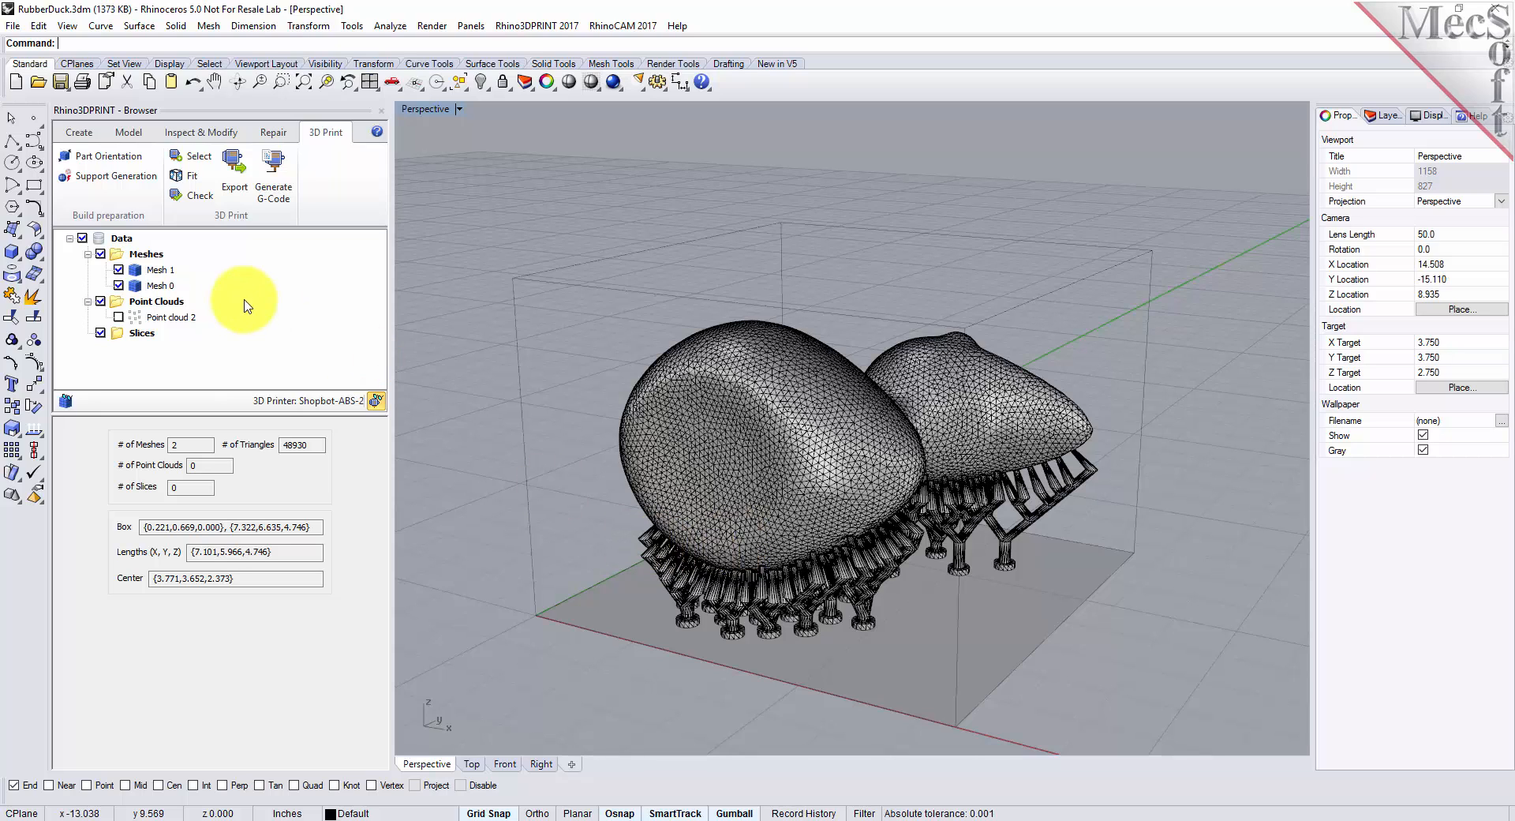
left_click_drag(252, 415, 252, 519)
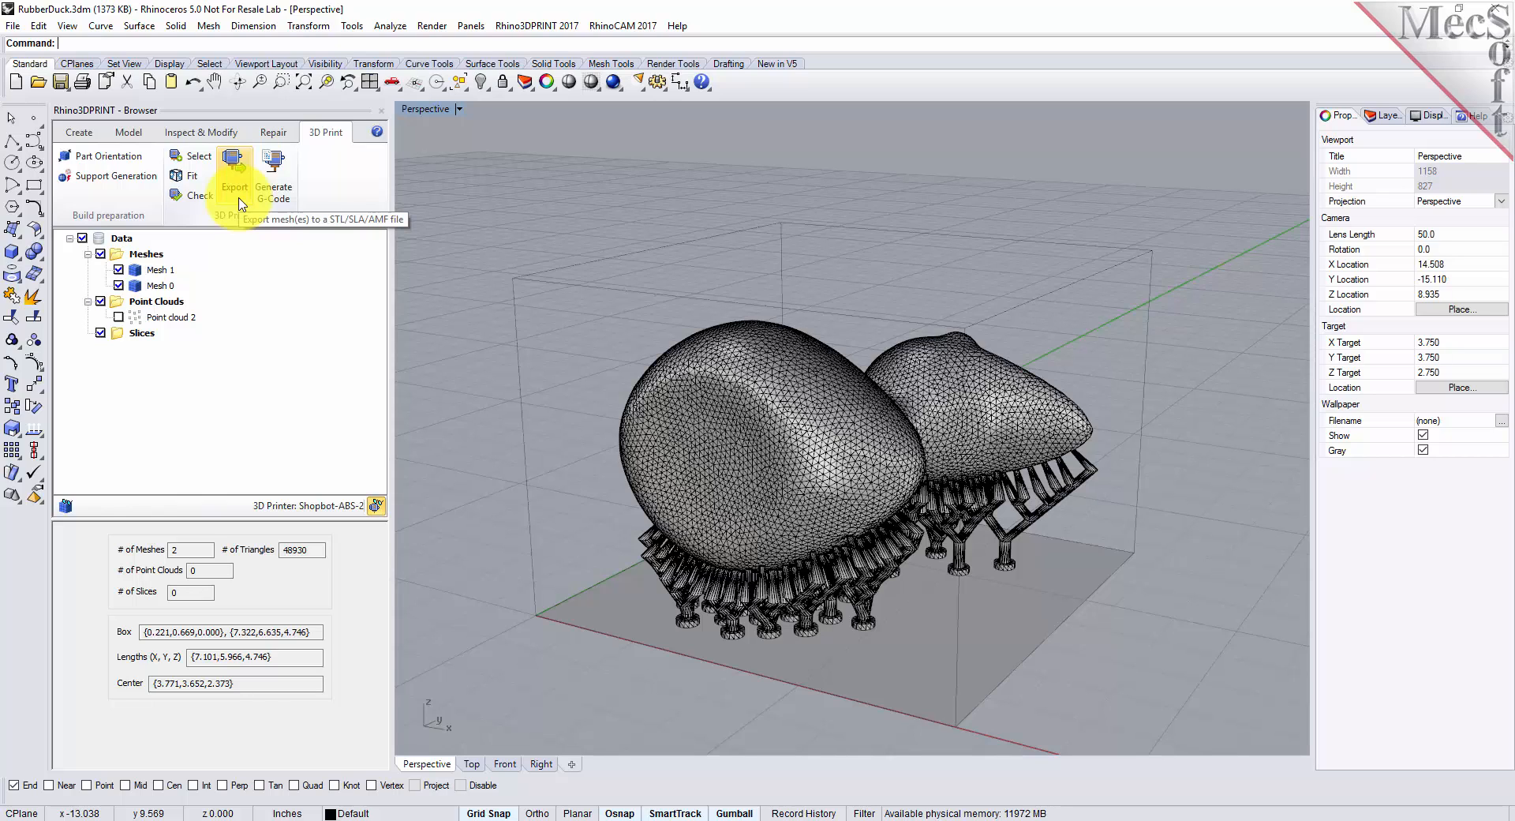
Export both the duck mesh and the support mesh as the binary STL file RubberDuck.stl in the QuickStart folder.
left_click(234, 169)
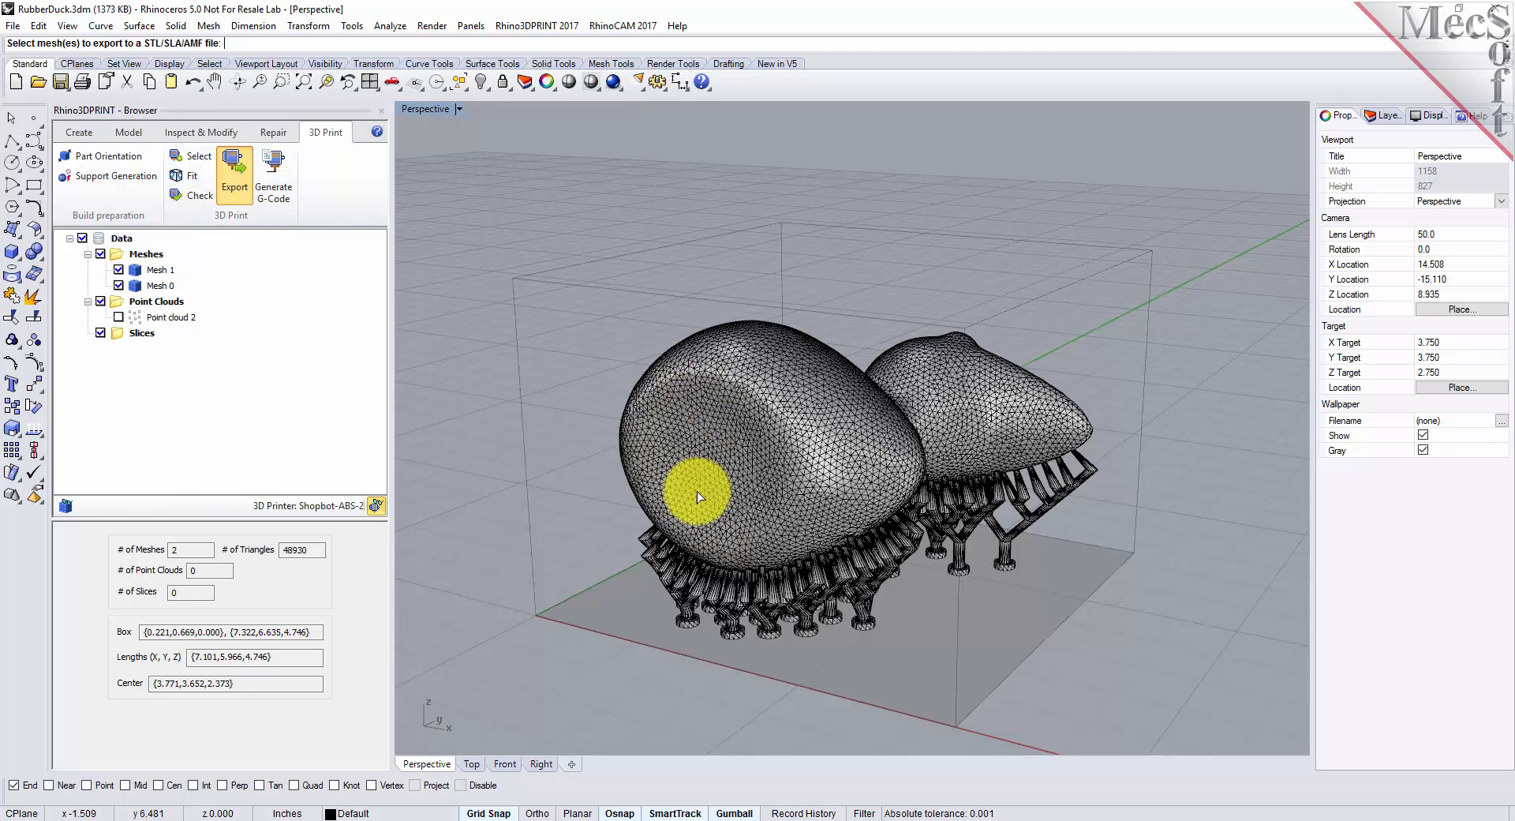
left_click_drag(484, 244, 1136, 693)
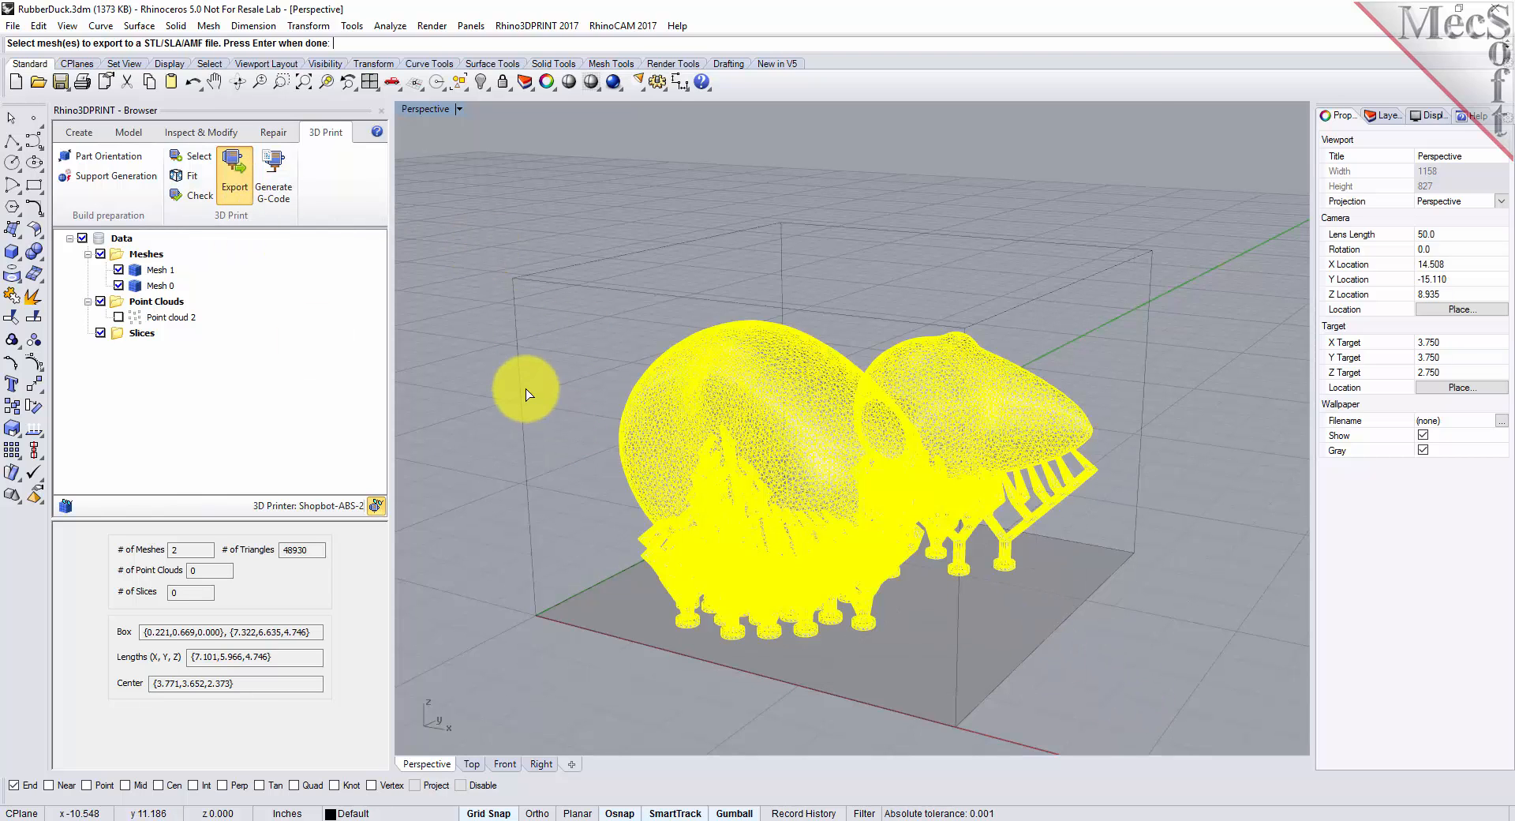
right_click(525, 388)
right_click(526, 388)
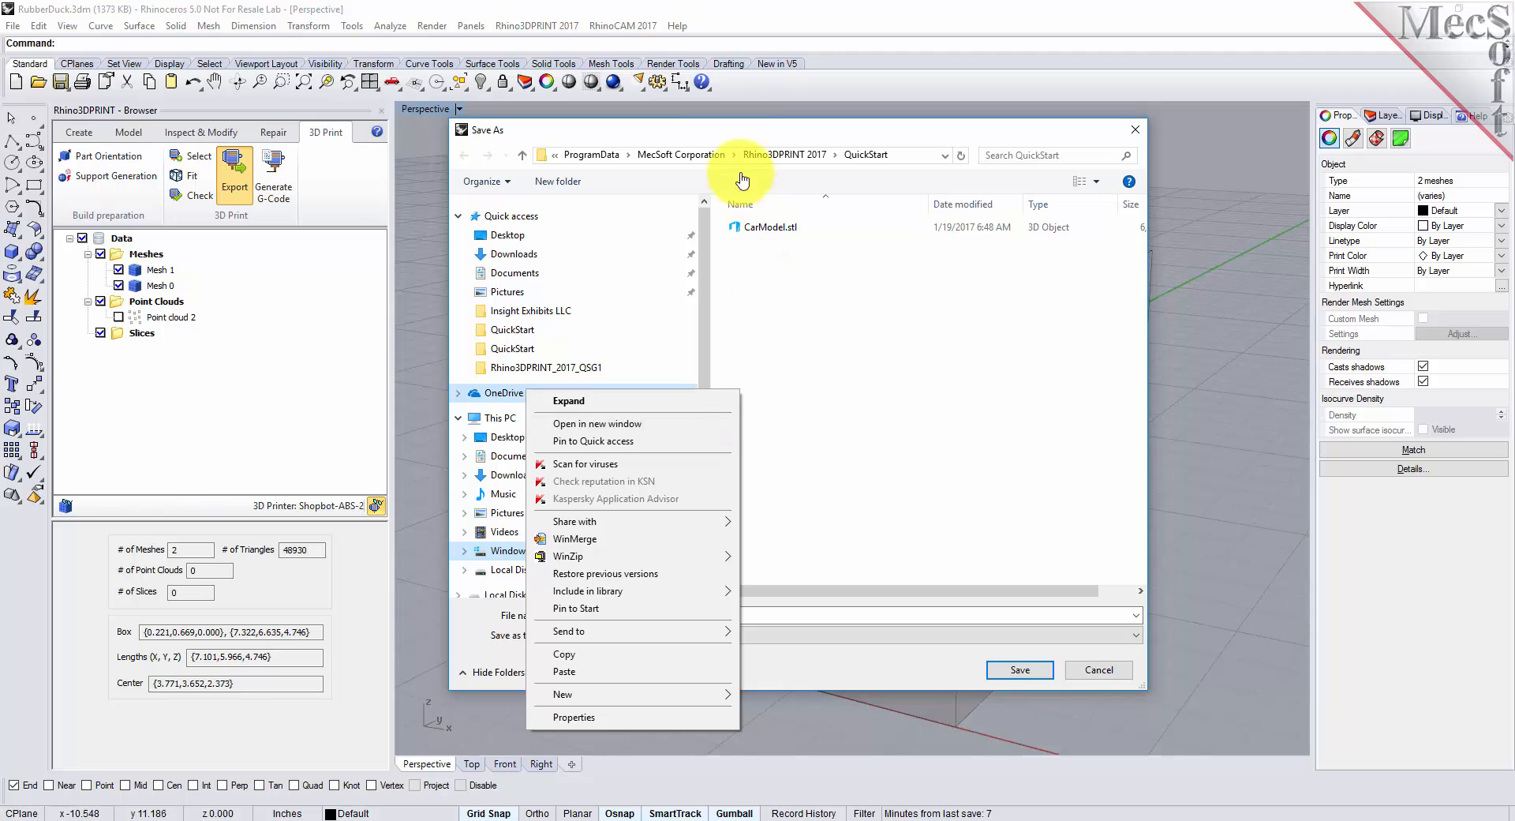
left_click(740, 134)
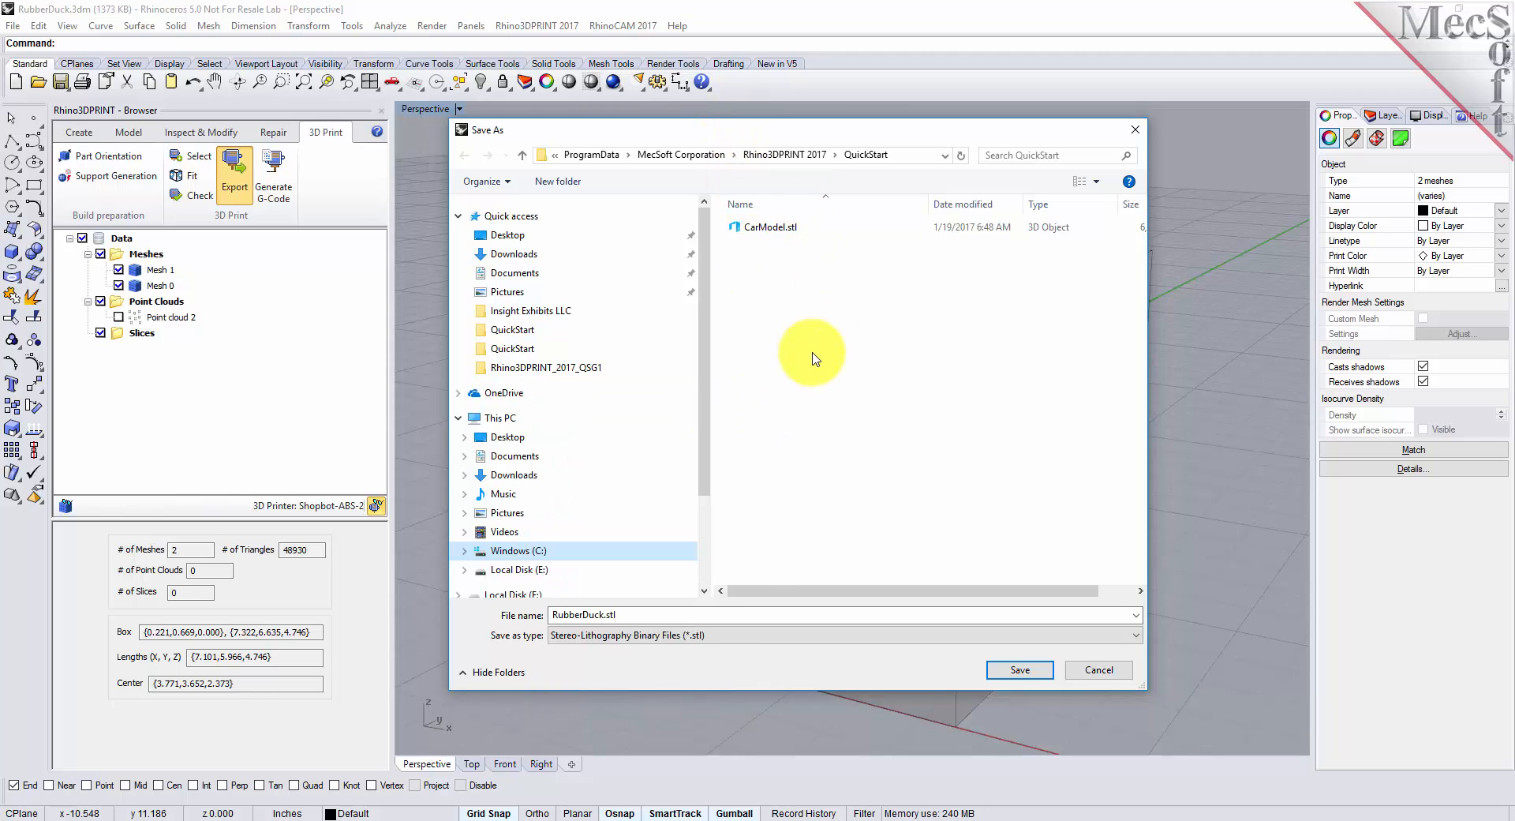
left_click(590, 639)
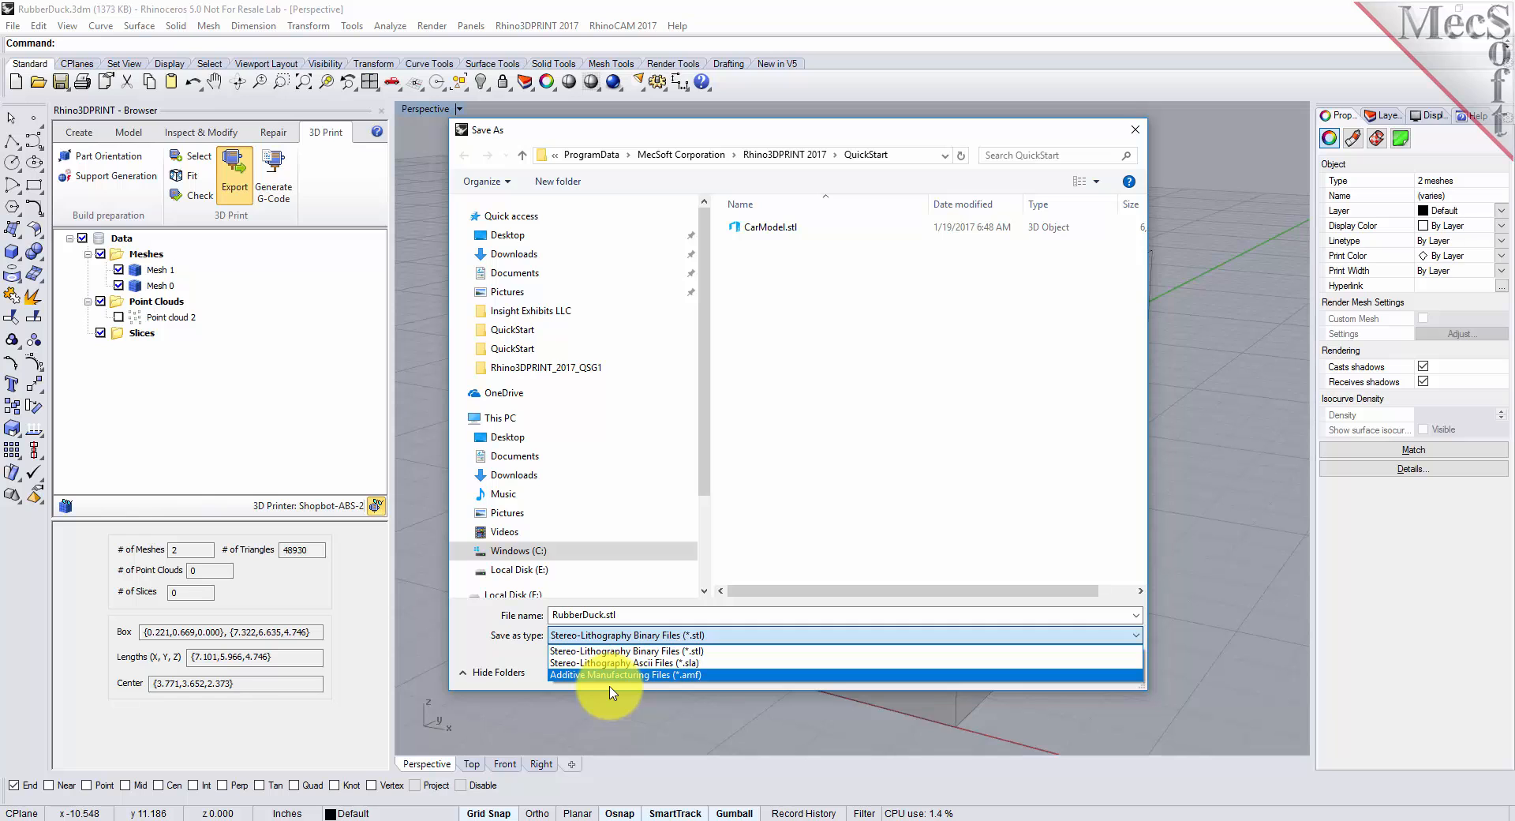
left_click(718, 651)
left_click(1018, 669)
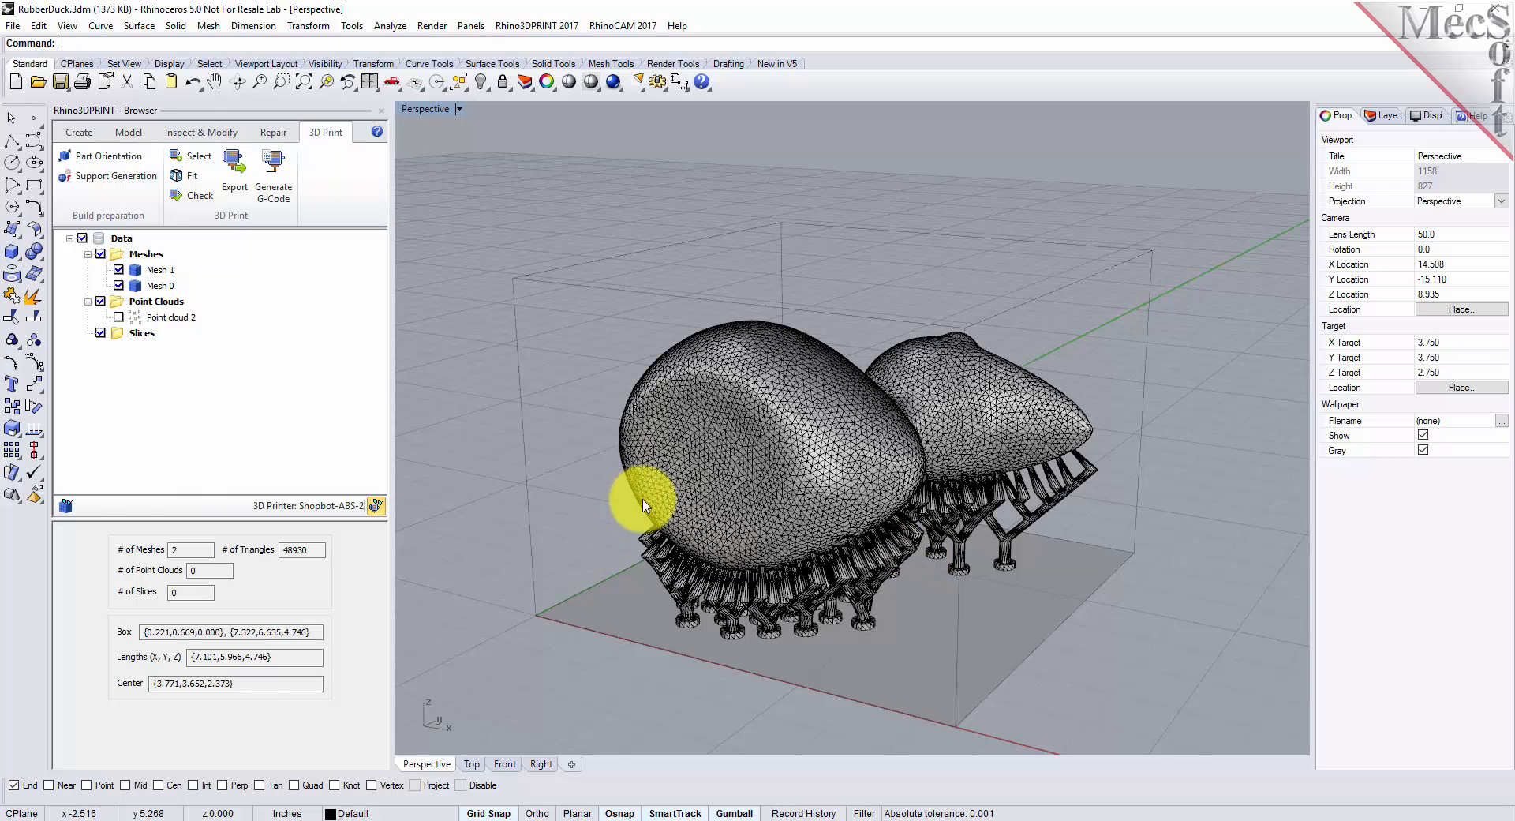
Start G-code generation for both the duck and support meshes and enlarge the print parameters area.
left_click(276, 189)
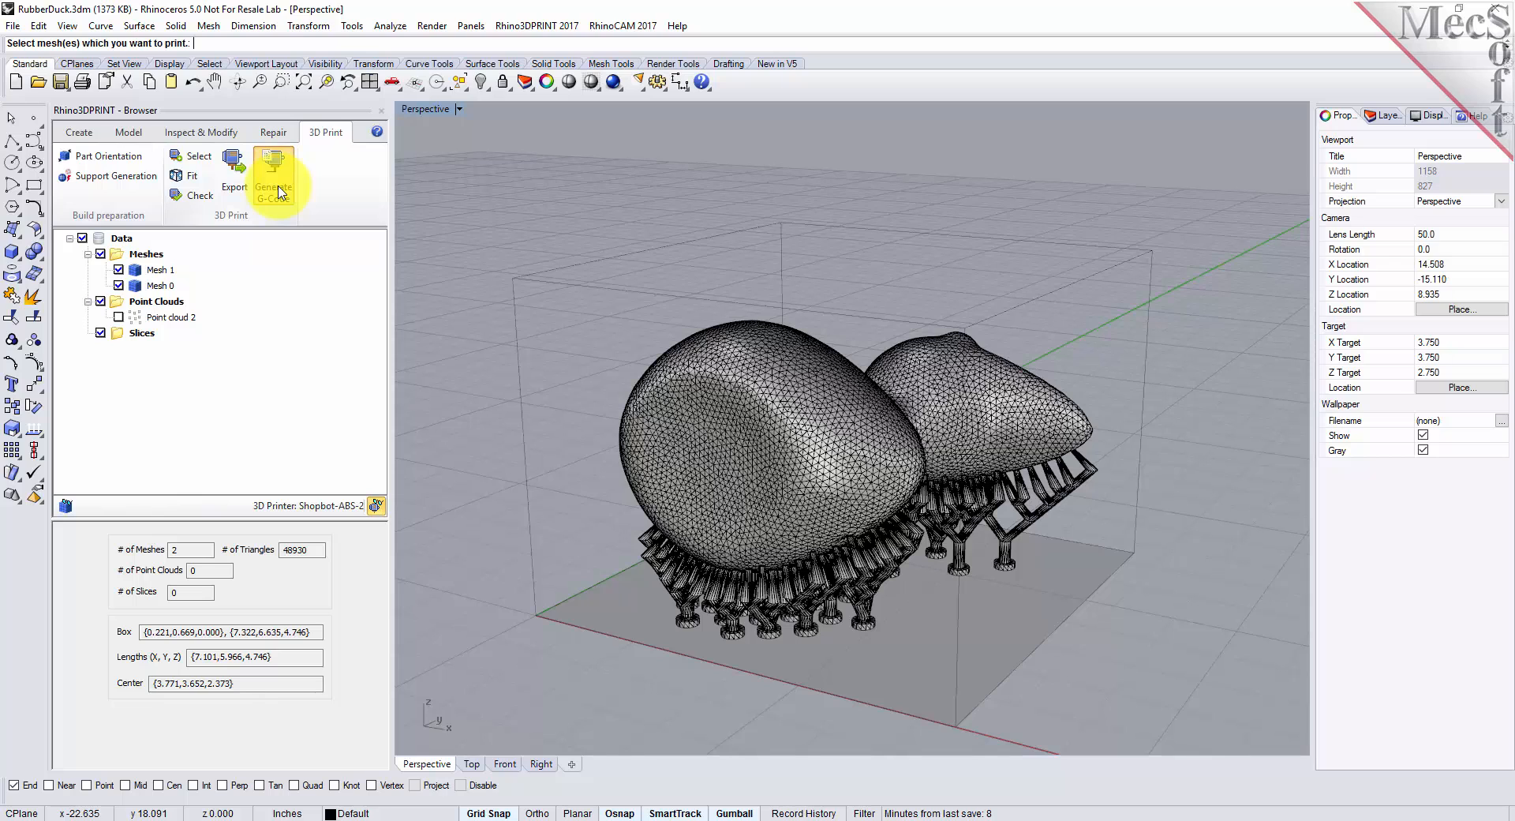
left_click_drag(512, 381, 1164, 700)
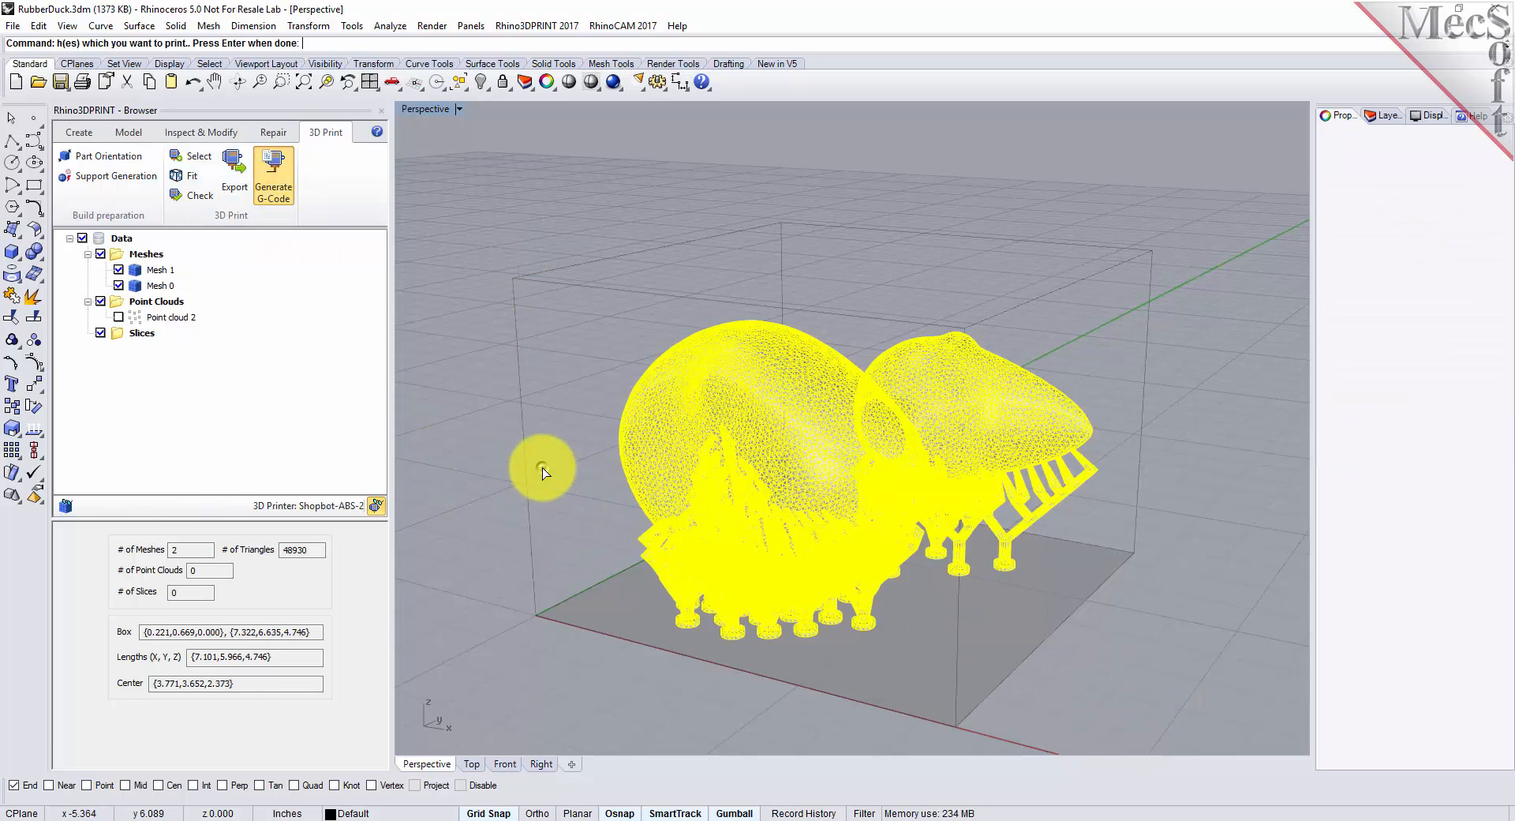
key("Return")
left_click_drag(238, 520, 234, 333)
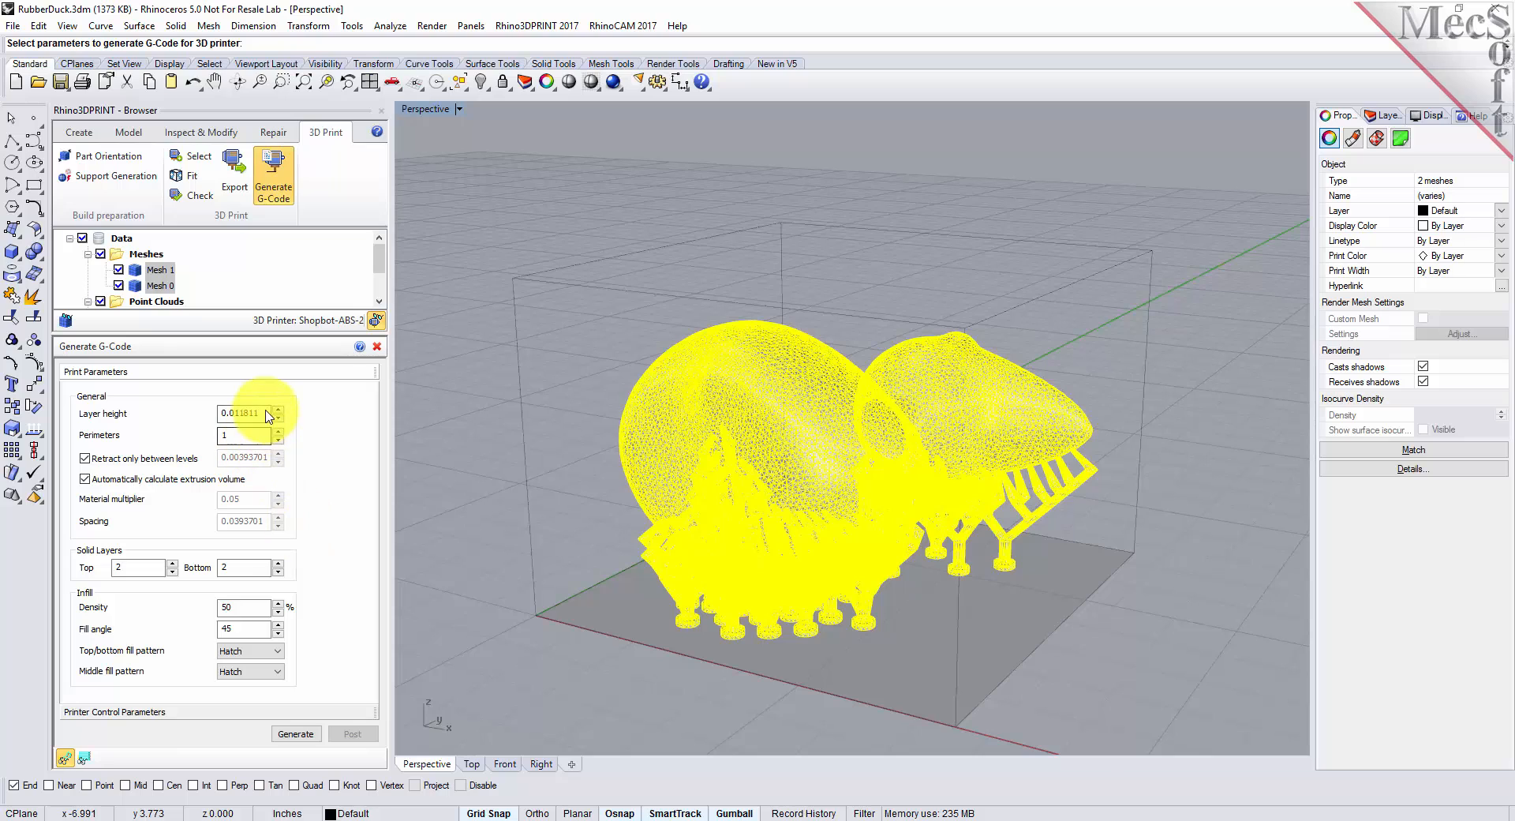
Set the layer height to 0.05, leaving the solid layers, infill density and fill angle at their existing values.
double_click(241, 412)
type("0.05")
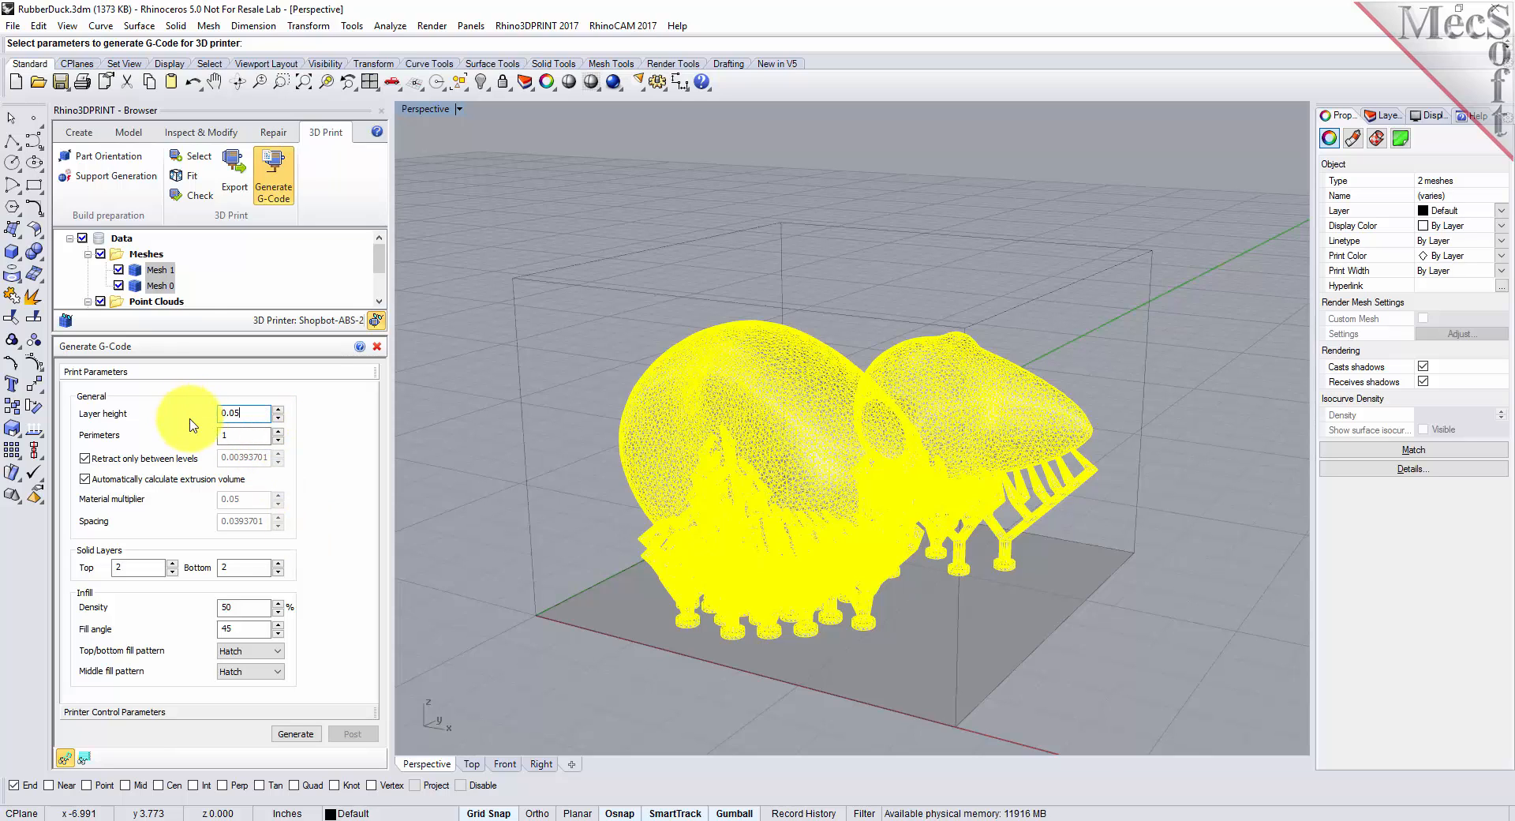
key("Tab")
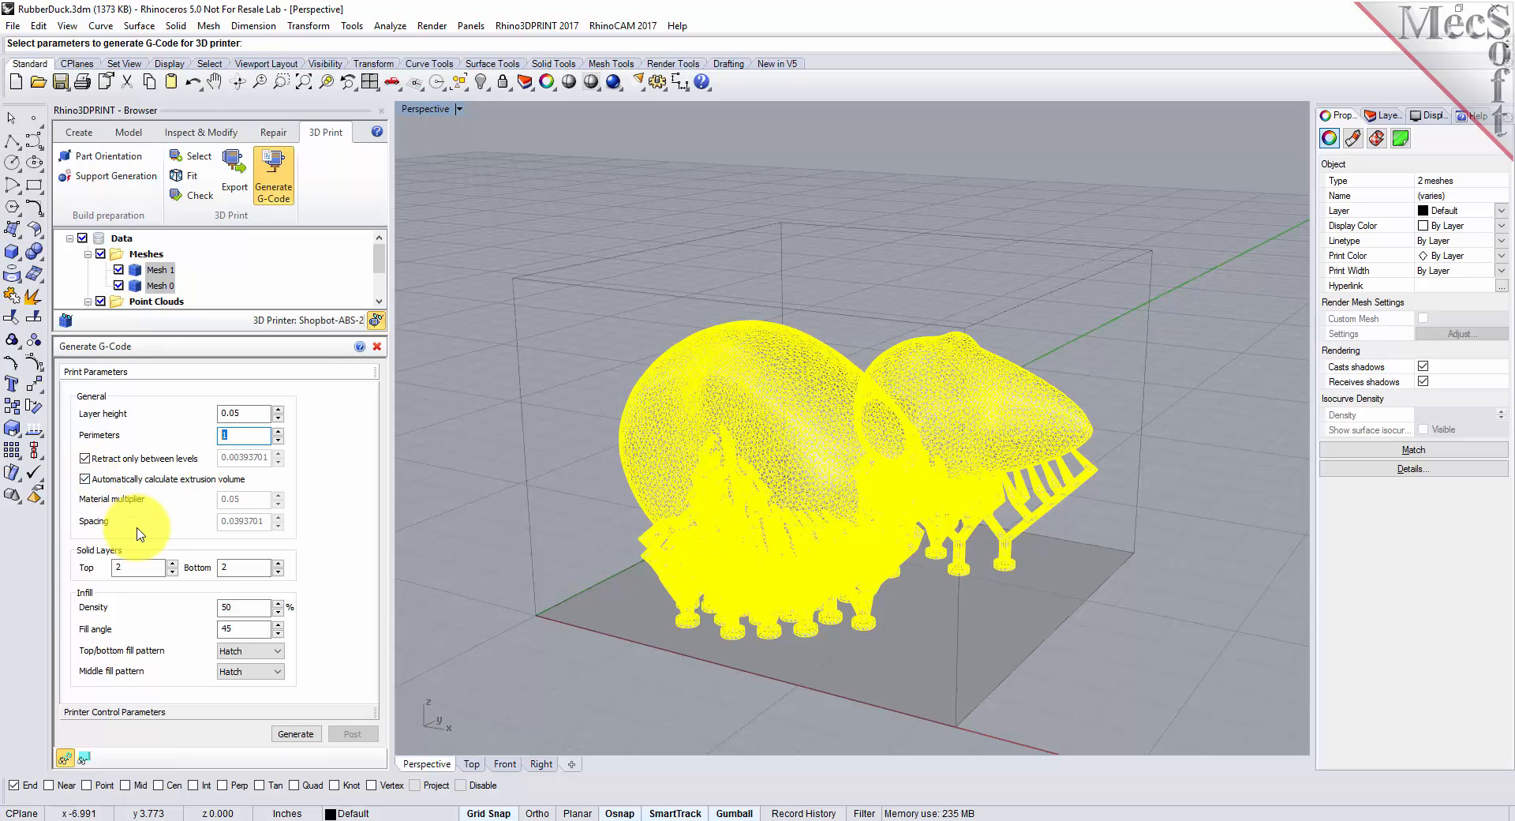
left_click(219, 568)
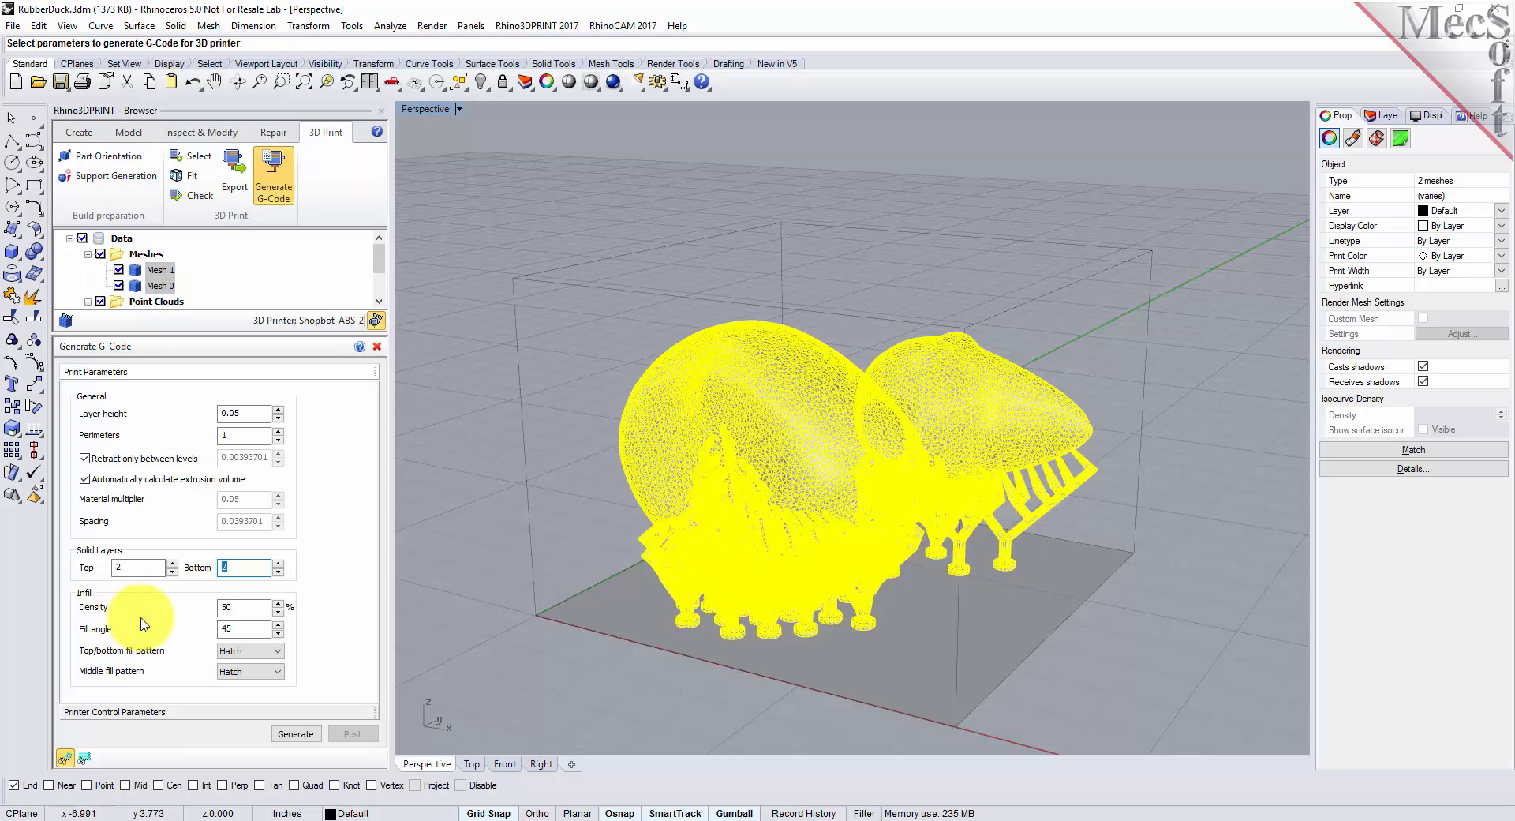
left_click(240, 608)
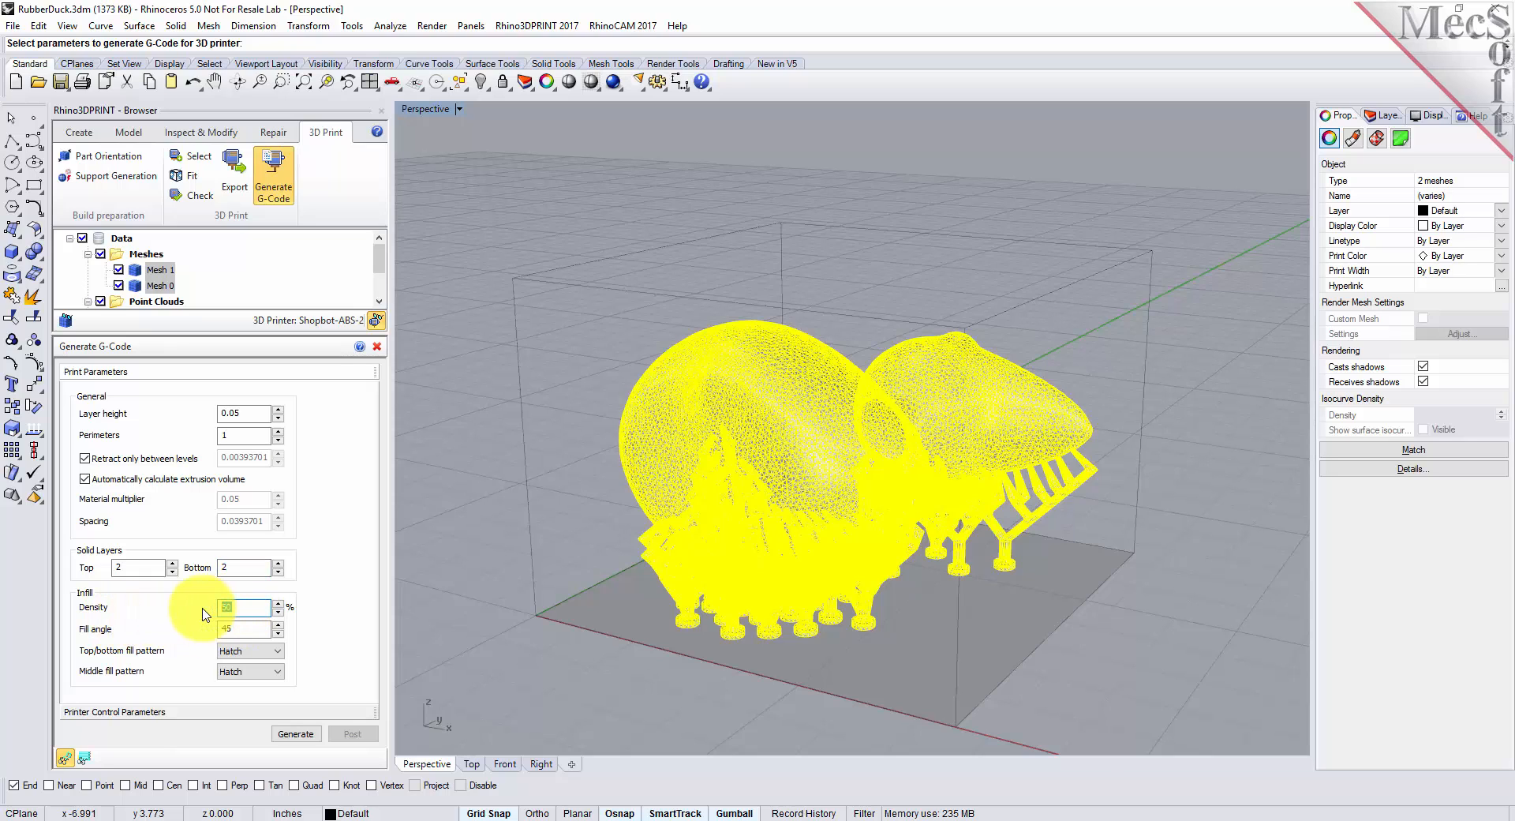
left_click(253, 630)
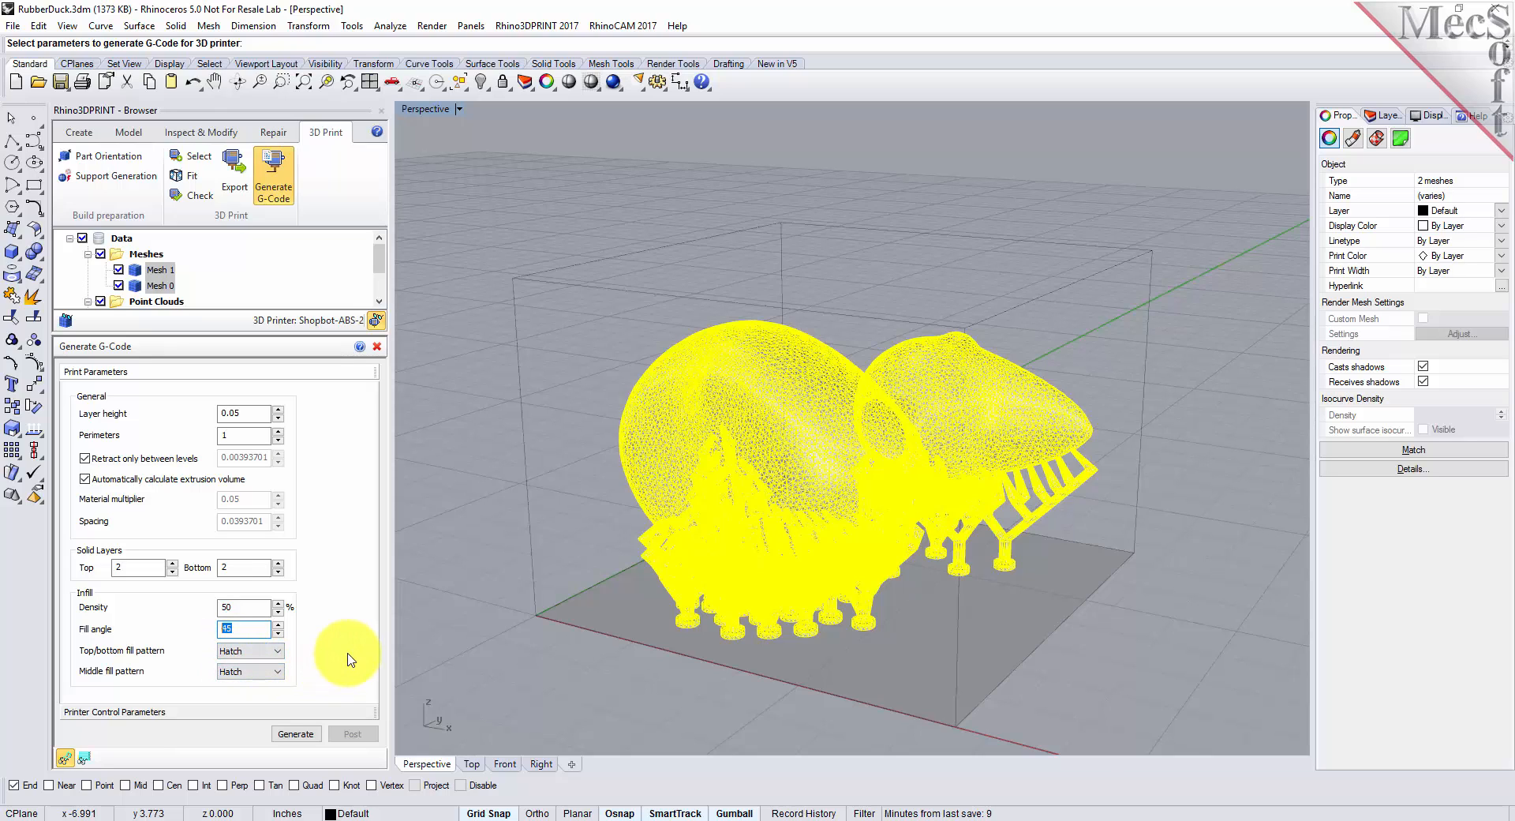
Generate the print toolpaths for the selected meshes and inspect them from several angles.
left_click(300, 734)
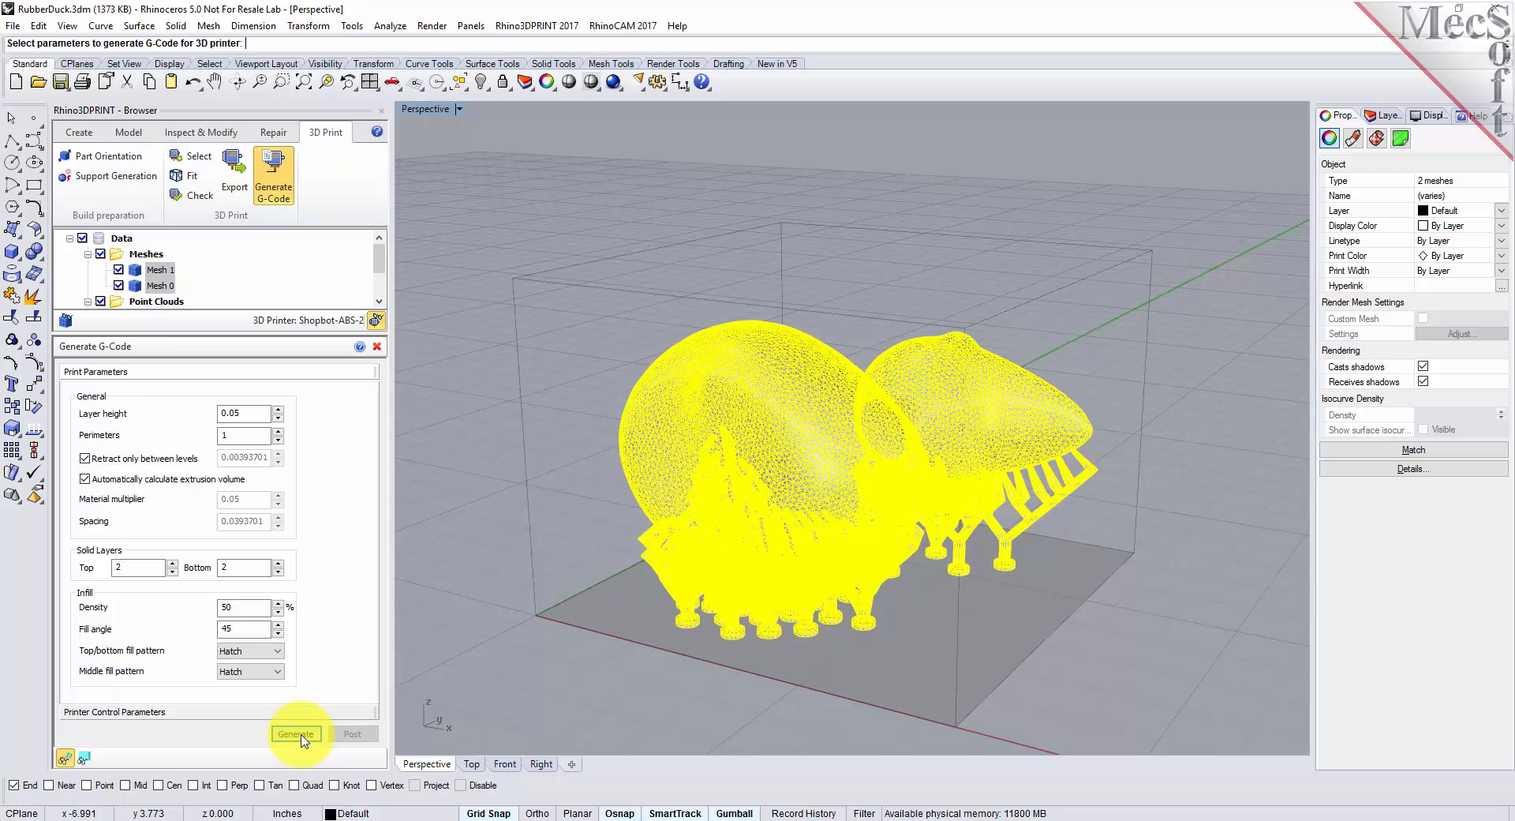
left_click(603, 540)
right_click_drag(898, 534, 883, 561)
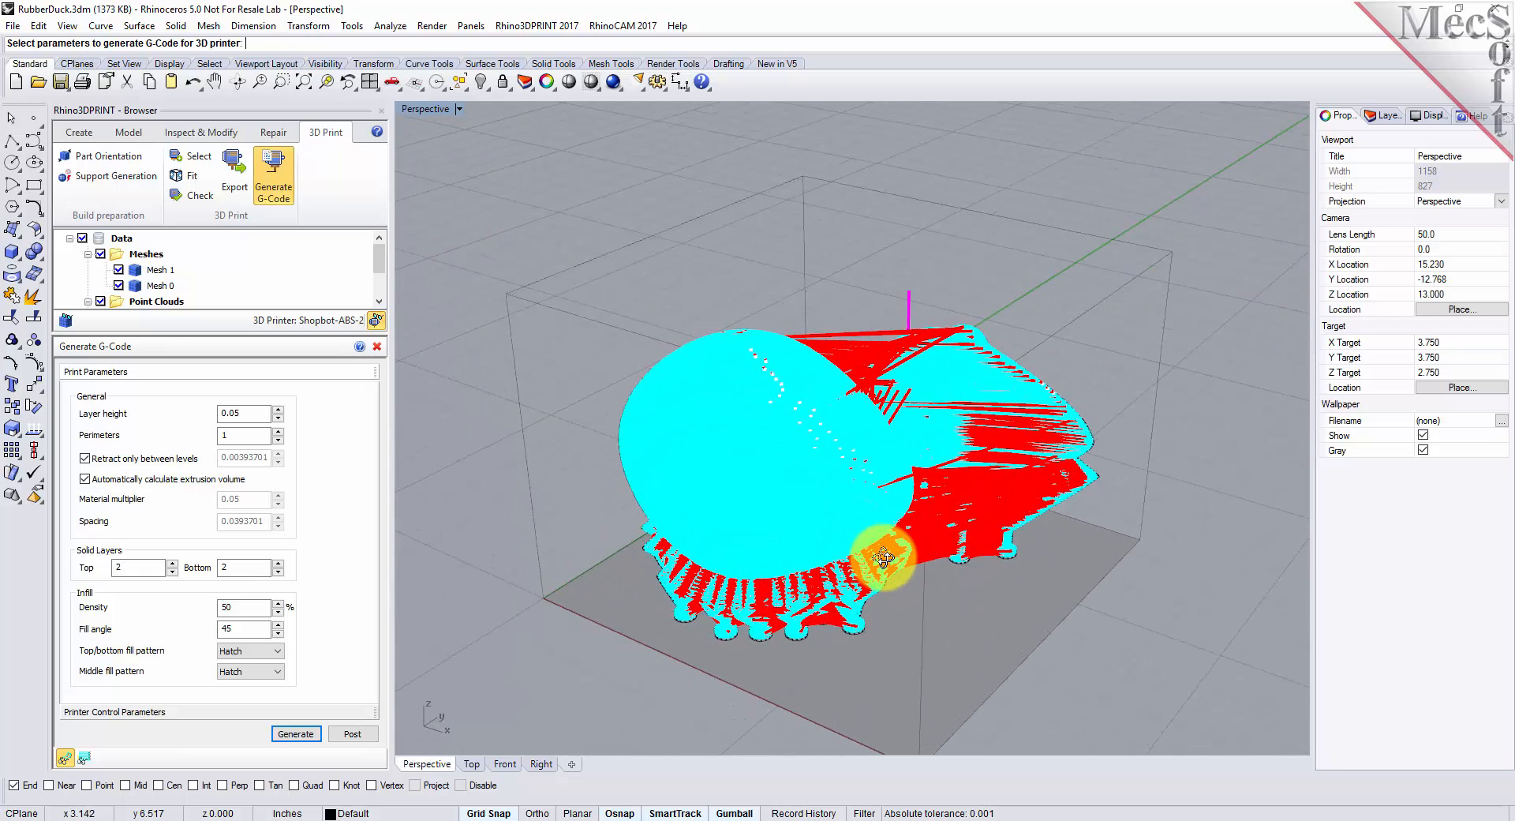
scroll(858, 598, "up", 2)
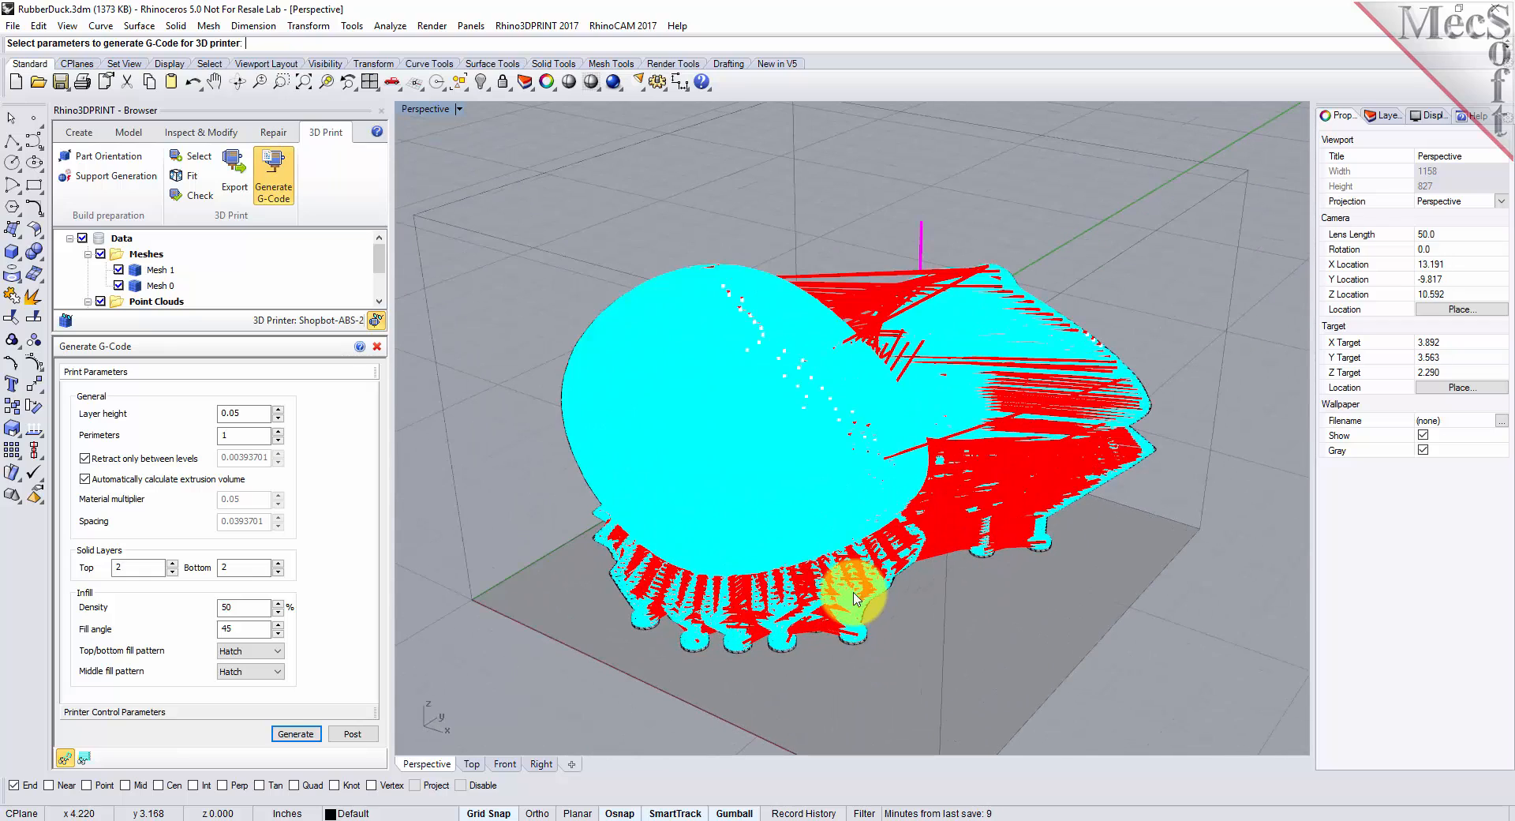
right_click_drag(738, 717, 751, 683)
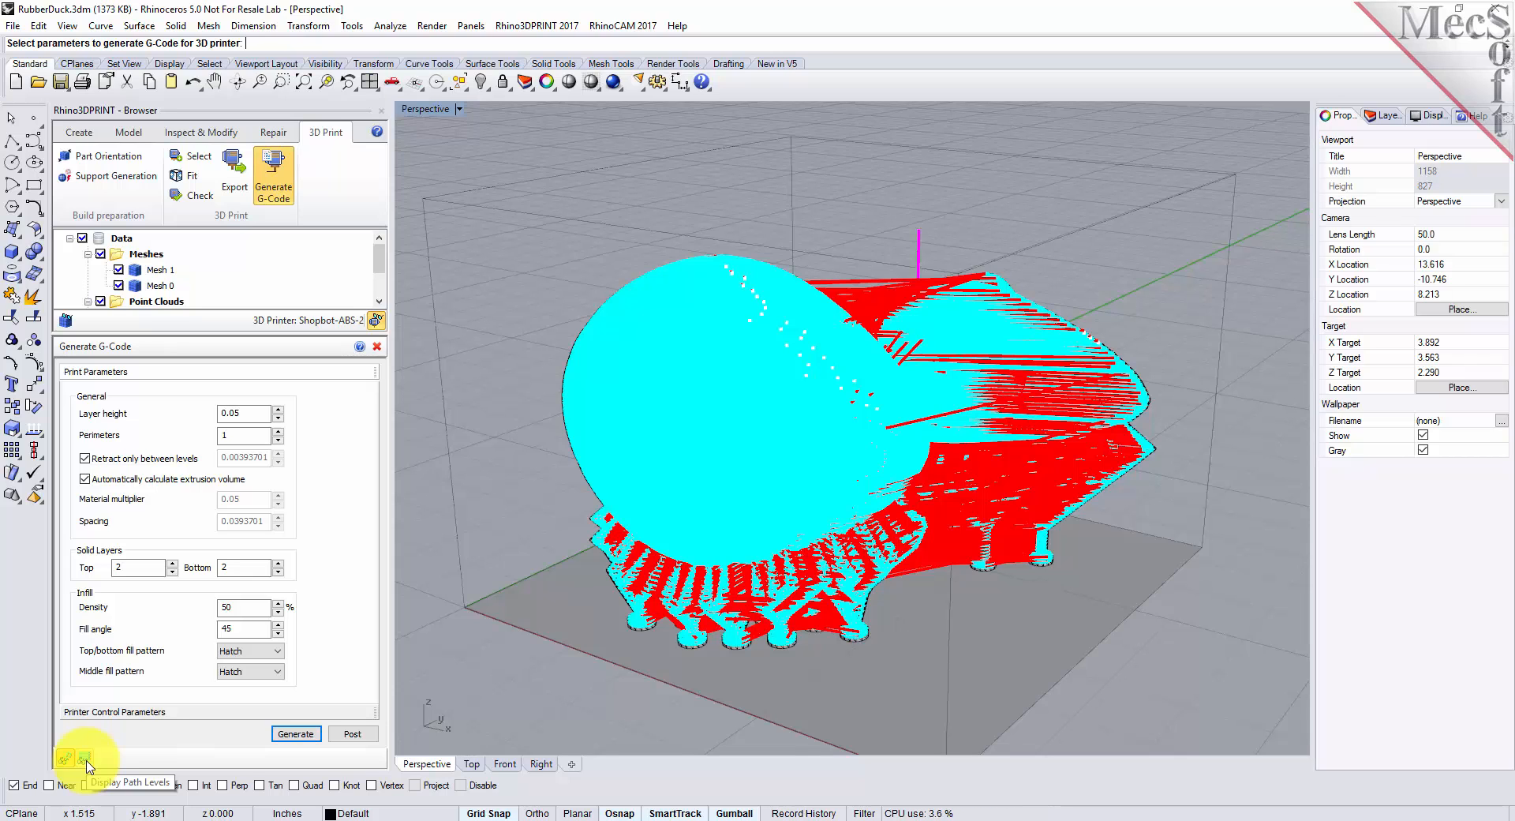
Open the path Z level display, then lengthen its list and place it beside the model.
left_click(84, 759)
left_click_drag(118, 720, 470, 224)
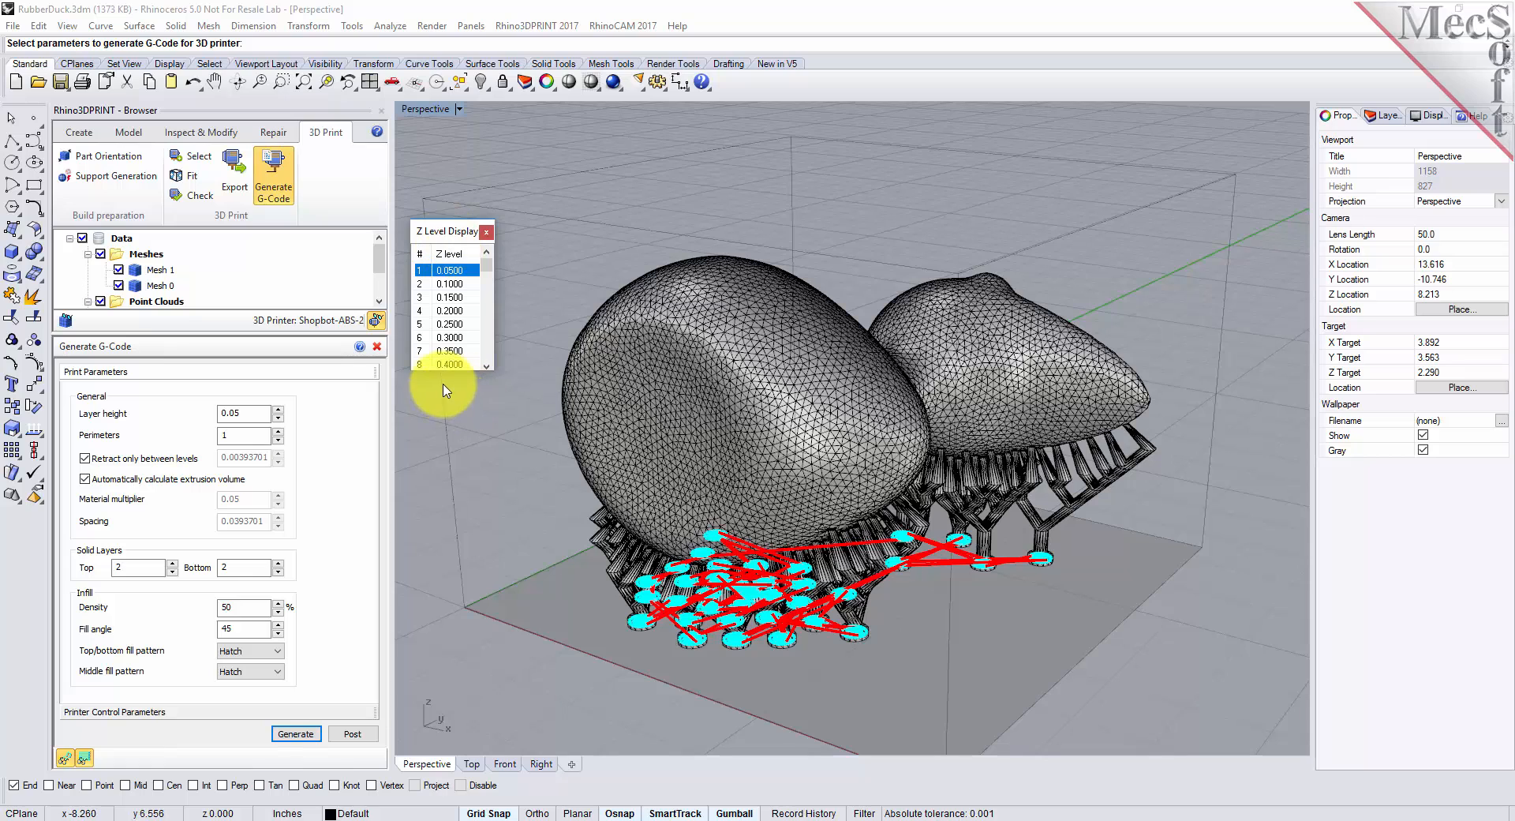
left_click_drag(446, 386, 419, 739)
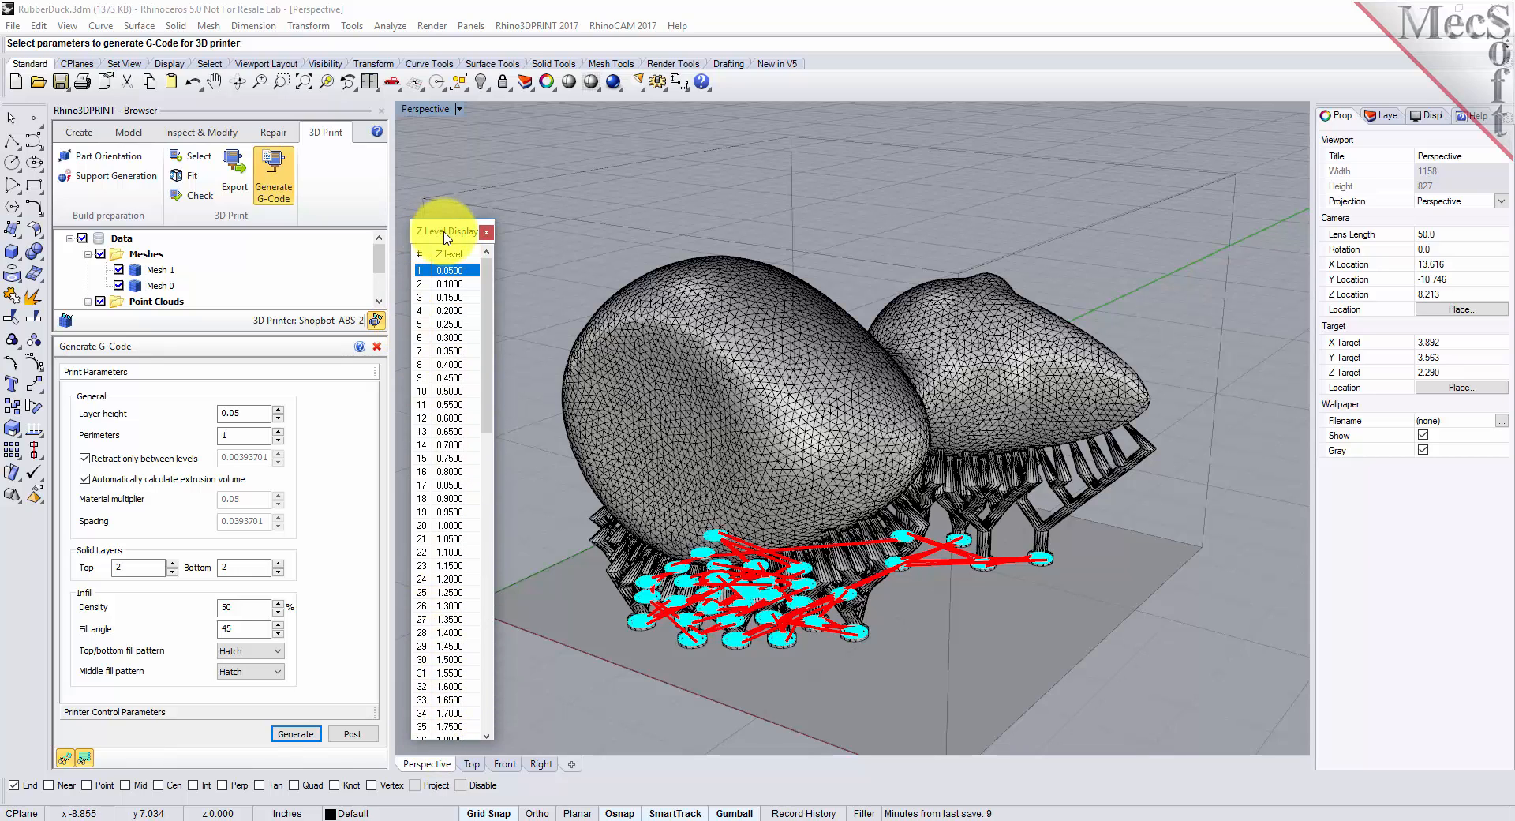
left_click_drag(446, 229, 410, 193)
Step through the toolpath layers one by one from Z level 0.1000 up to 1.6000.
left_click(418, 247)
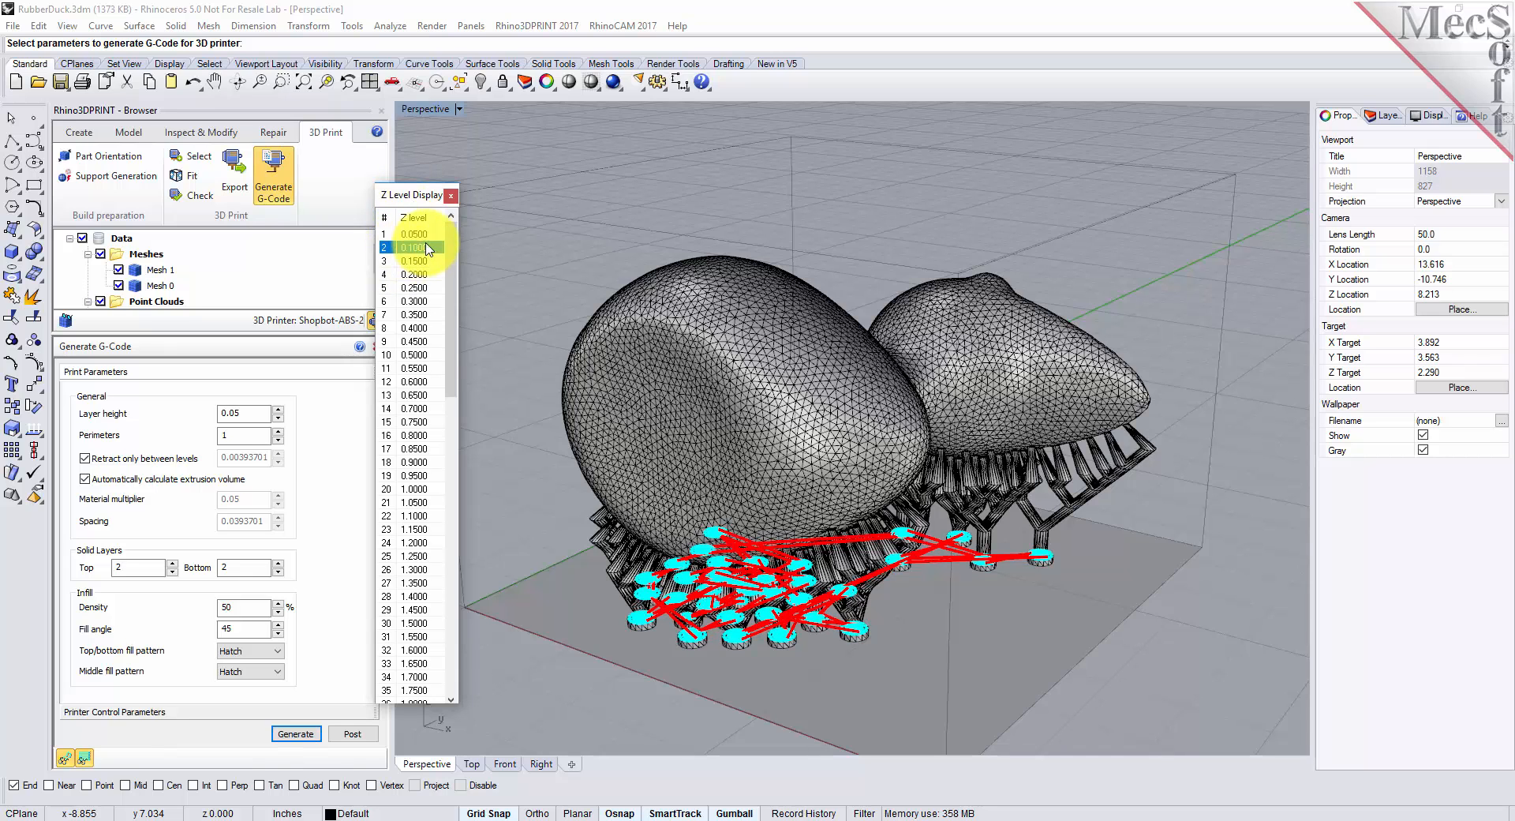
key("Down")
key("Down")
key("Down")
key("Down")
key("Down")
key("Down")
key("Down")
key("Down")
key("Down")
key("Down")
key("Down")
key("Down")
key("Down")
key("Down")
key("Down")
key("Down")
key("Down")
key("Down")
key("Down")
key("Down")
key("Down")
key("Down")
key("Down")
key("Down")
key("Down")
key("Down")
key("Down")
key("Down")
key("Down")
key("Down")
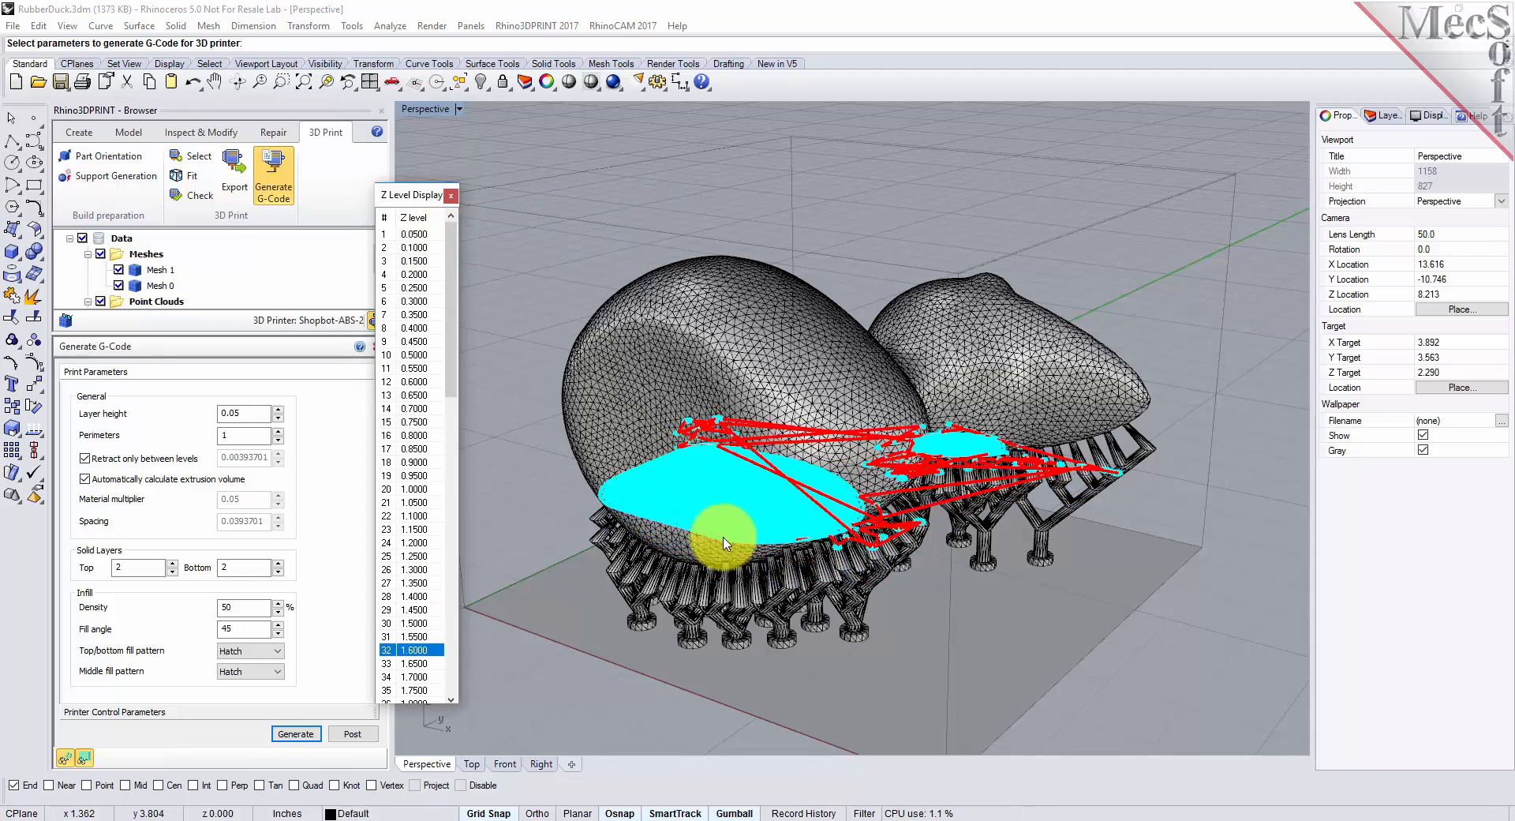
Show the toolpath at Z level 1.6500 and examine its infill lines up close.
scroll(711, 548, "up", 6)
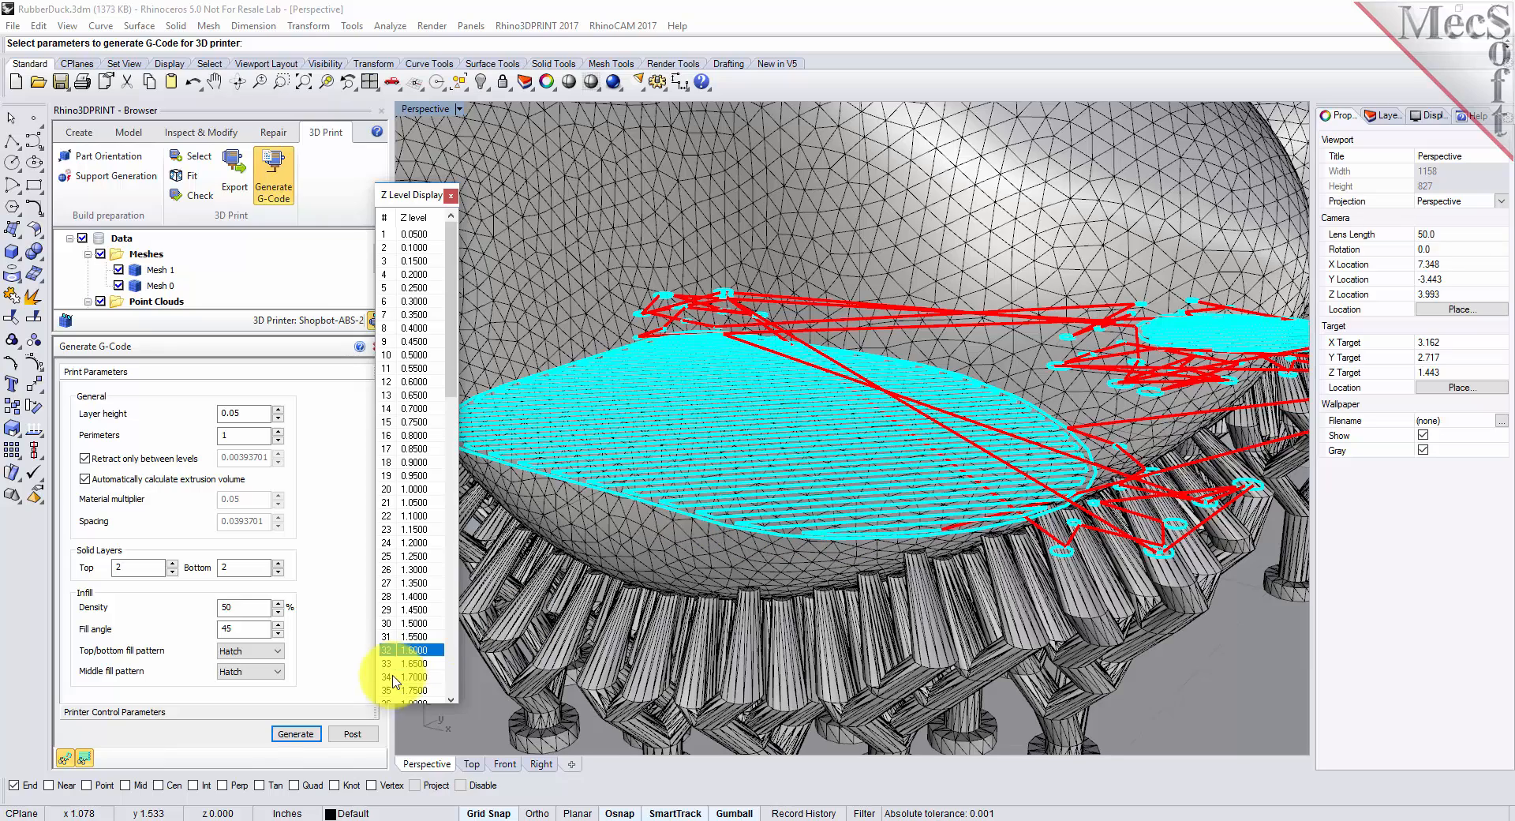
left_click(426, 665)
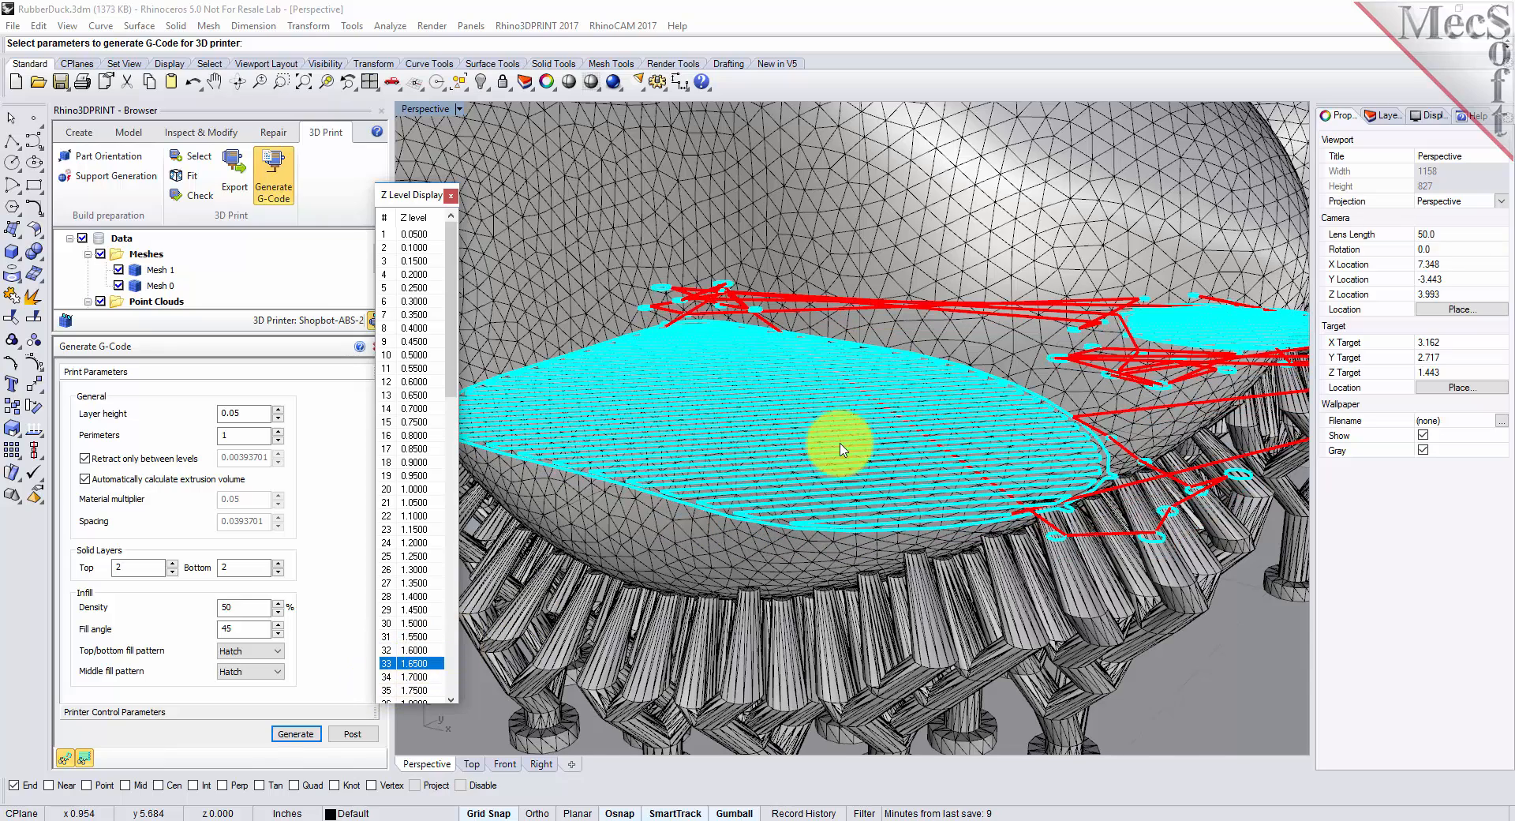
scroll(808, 440, "up", 2)
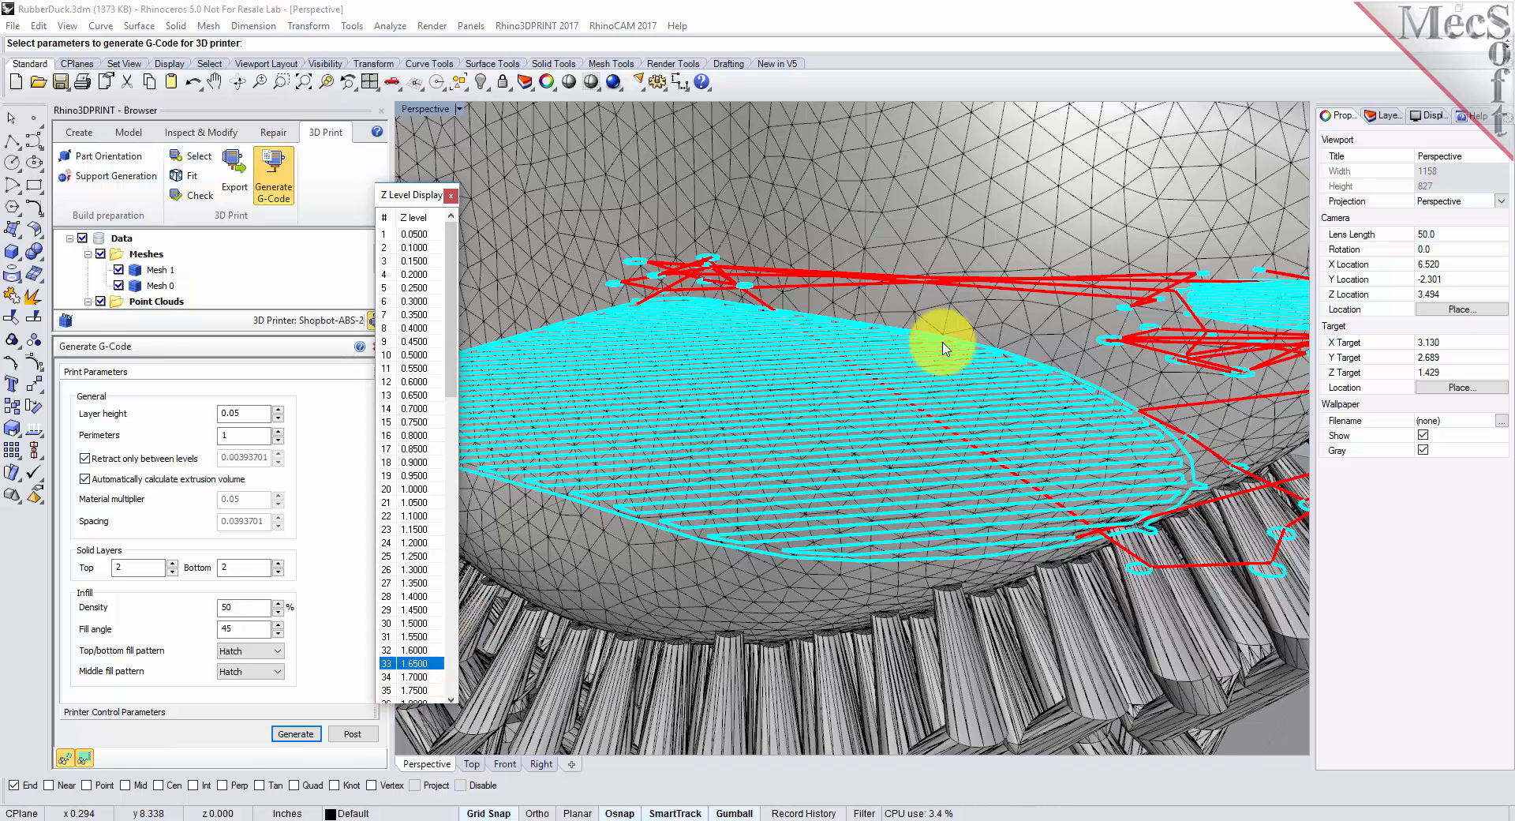
Continue stepping upward through the individual toolpath layers from Z level 1.7000.
left_click(420, 677)
key("Down")
key("Down")
key("Down")
key("Down")
key("Down")
key("Down")
key("Down")
key("Down")
key("Down")
key("Down")
key("Down")
key("Down")
key("Down")
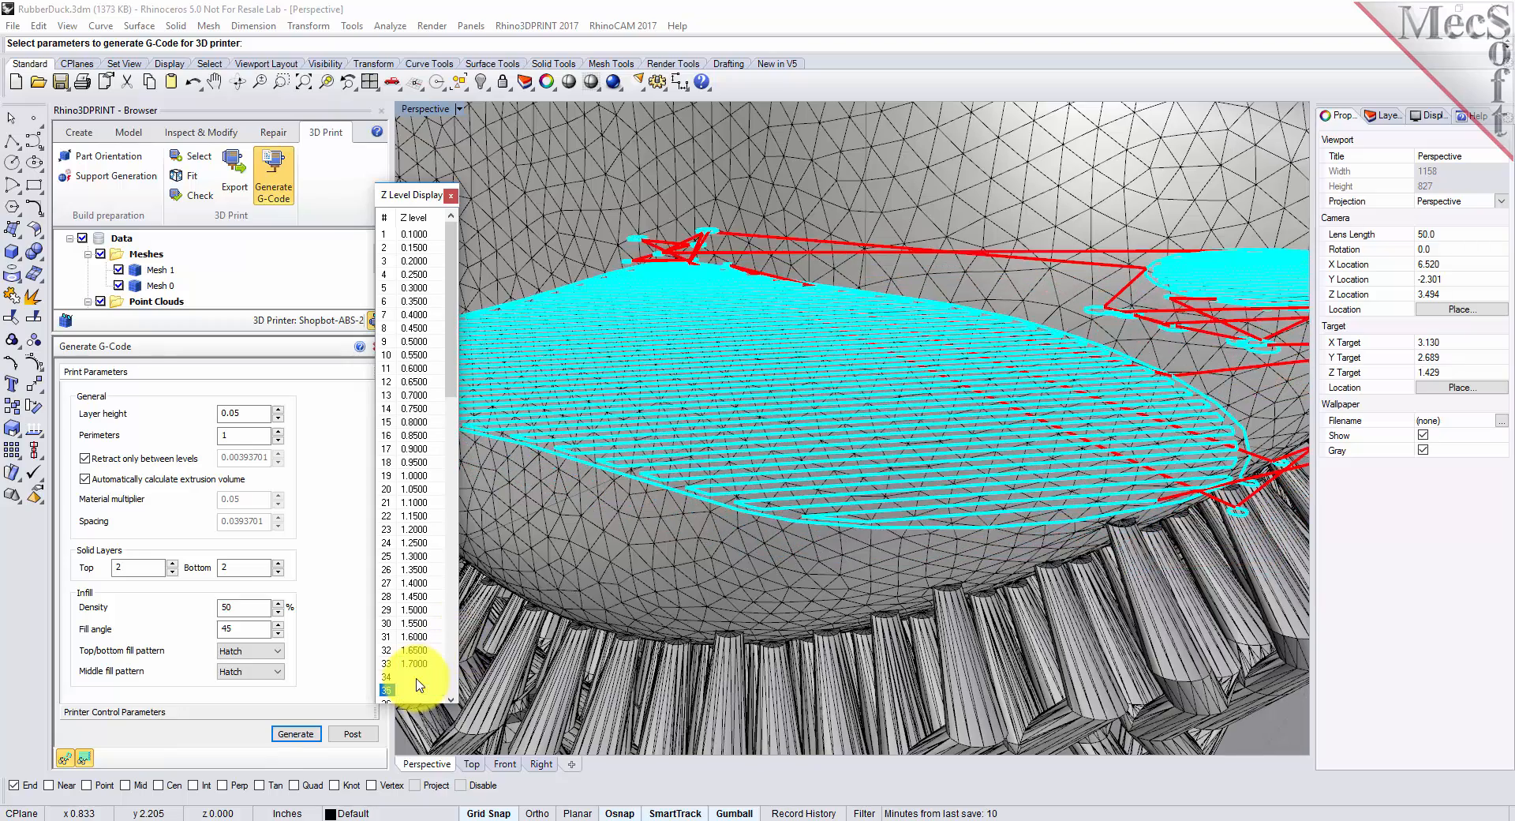
Step upward through the toolpath layers from Z level 1.8000 to 3.0500 and view the layer on the whole model.
key("Down")
key("Down")
key("Down")
key("Down")
key("Down")
key("Down")
key("Down")
key("Down")
key("Down")
key("Down")
key("Down")
key("Down")
key("Down")
key("Down")
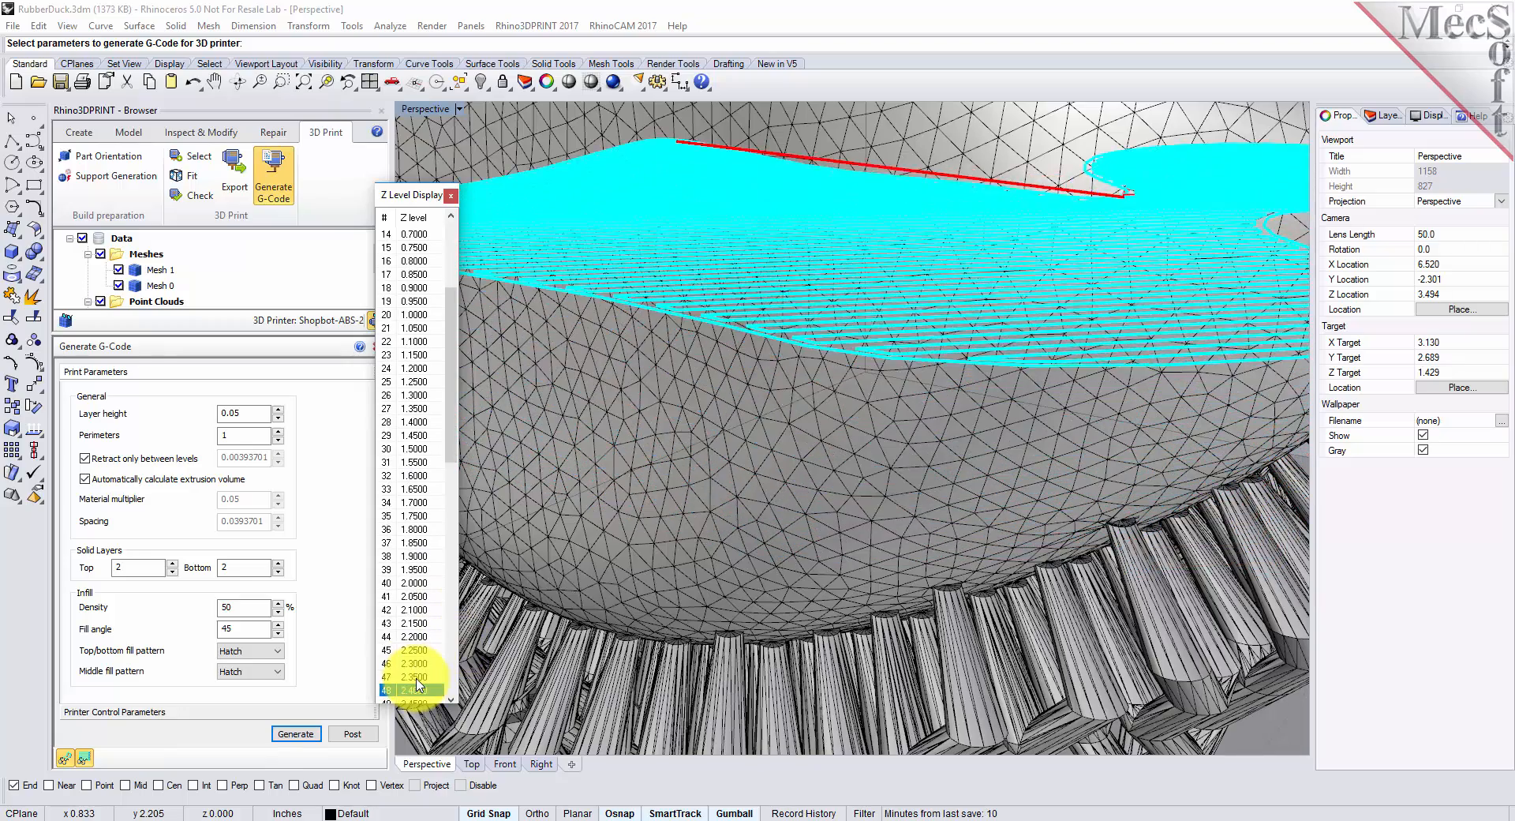
scroll(820, 506, "down", 3)
scroll(820, 502, "down", 4)
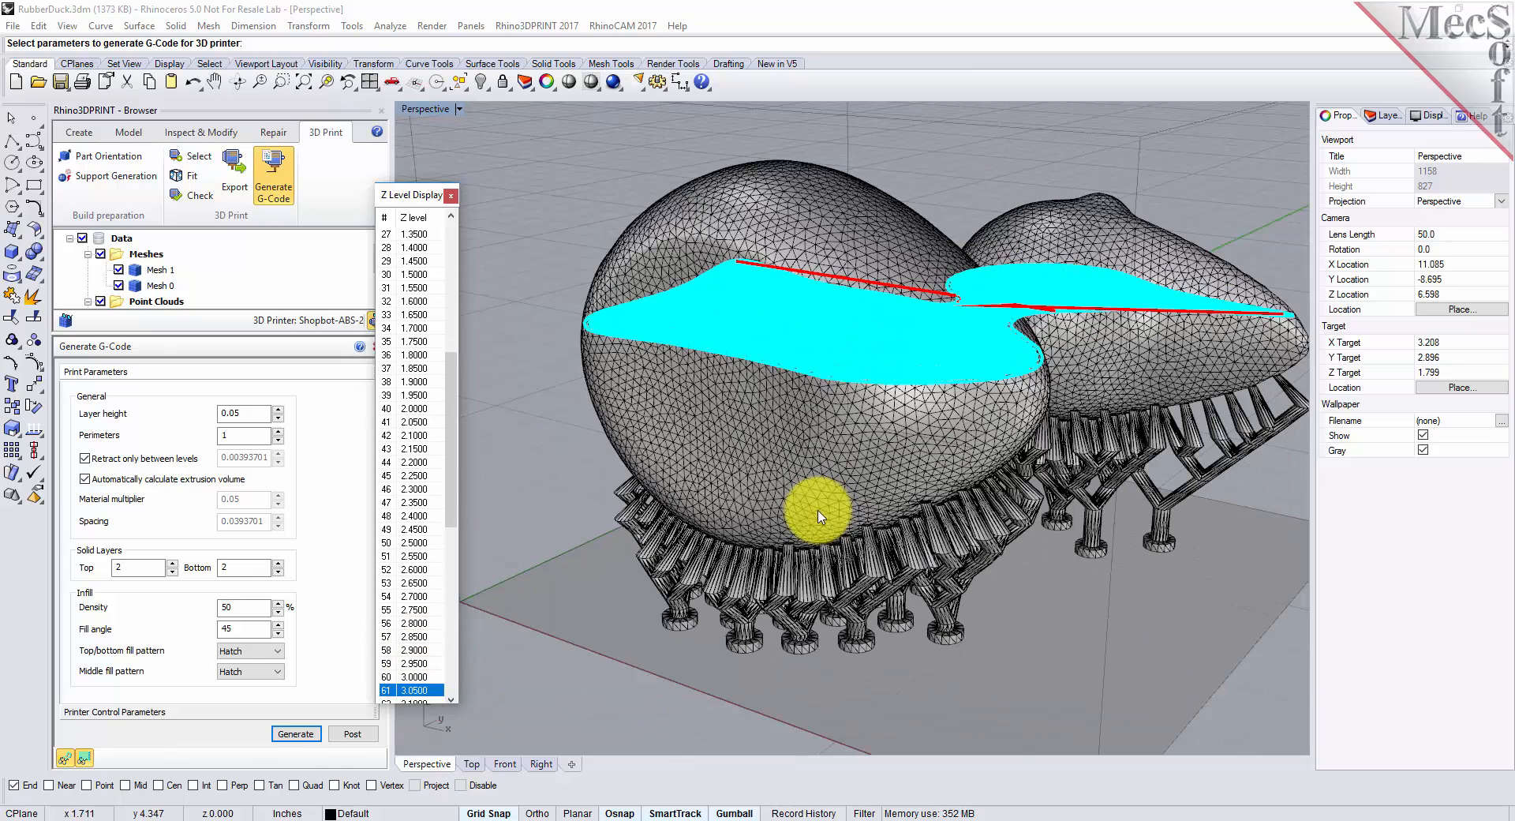
Show the toolpath at Z level 0.6000, then close the Z level display and view the full toolpath.
left_click_drag(449, 499, 449, 260)
left_click(412, 690)
left_click(422, 678)
left_click(413, 381)
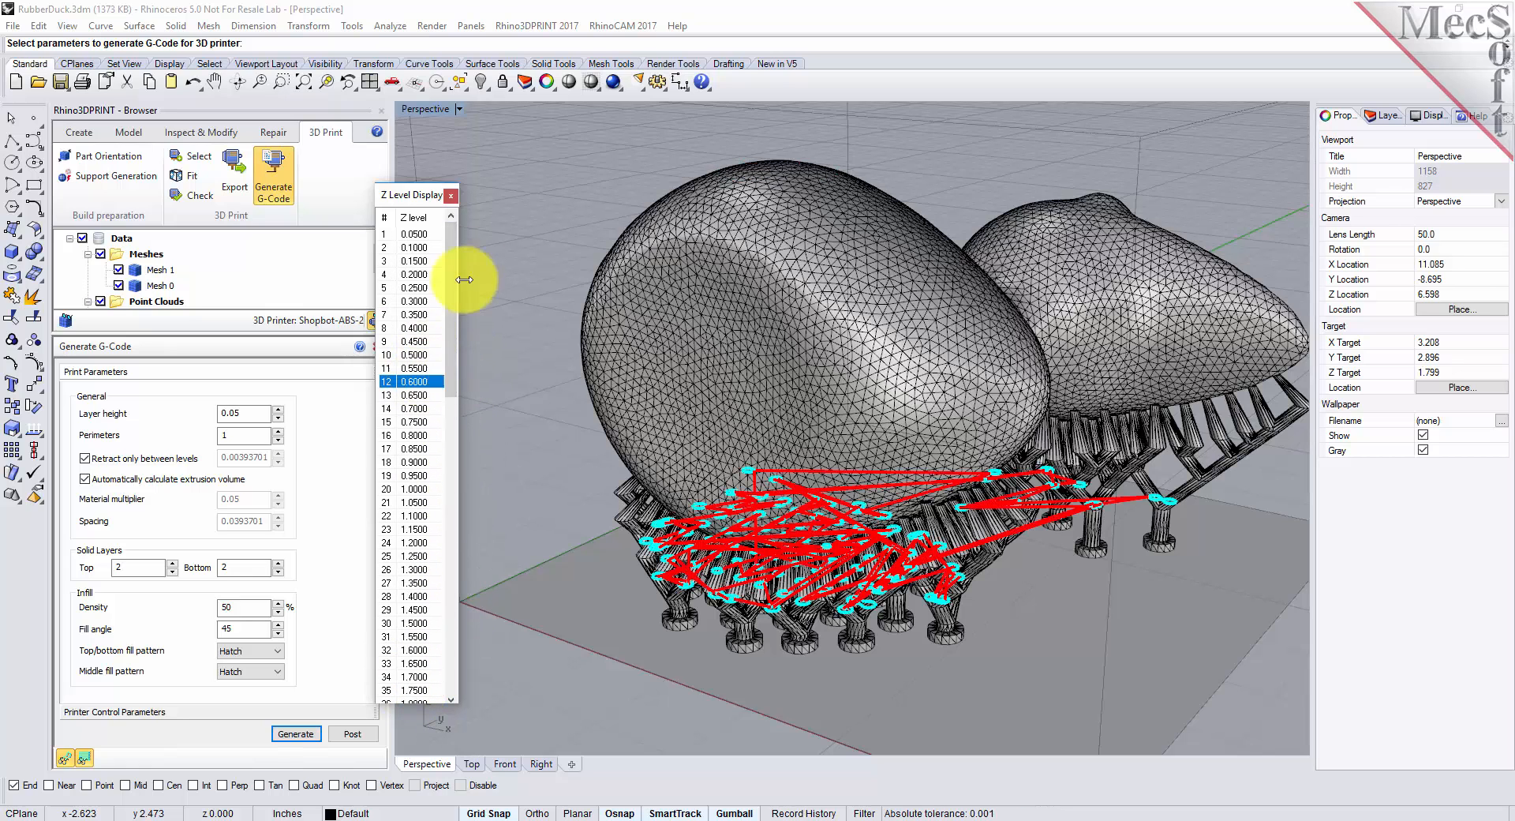
left_click(450, 195)
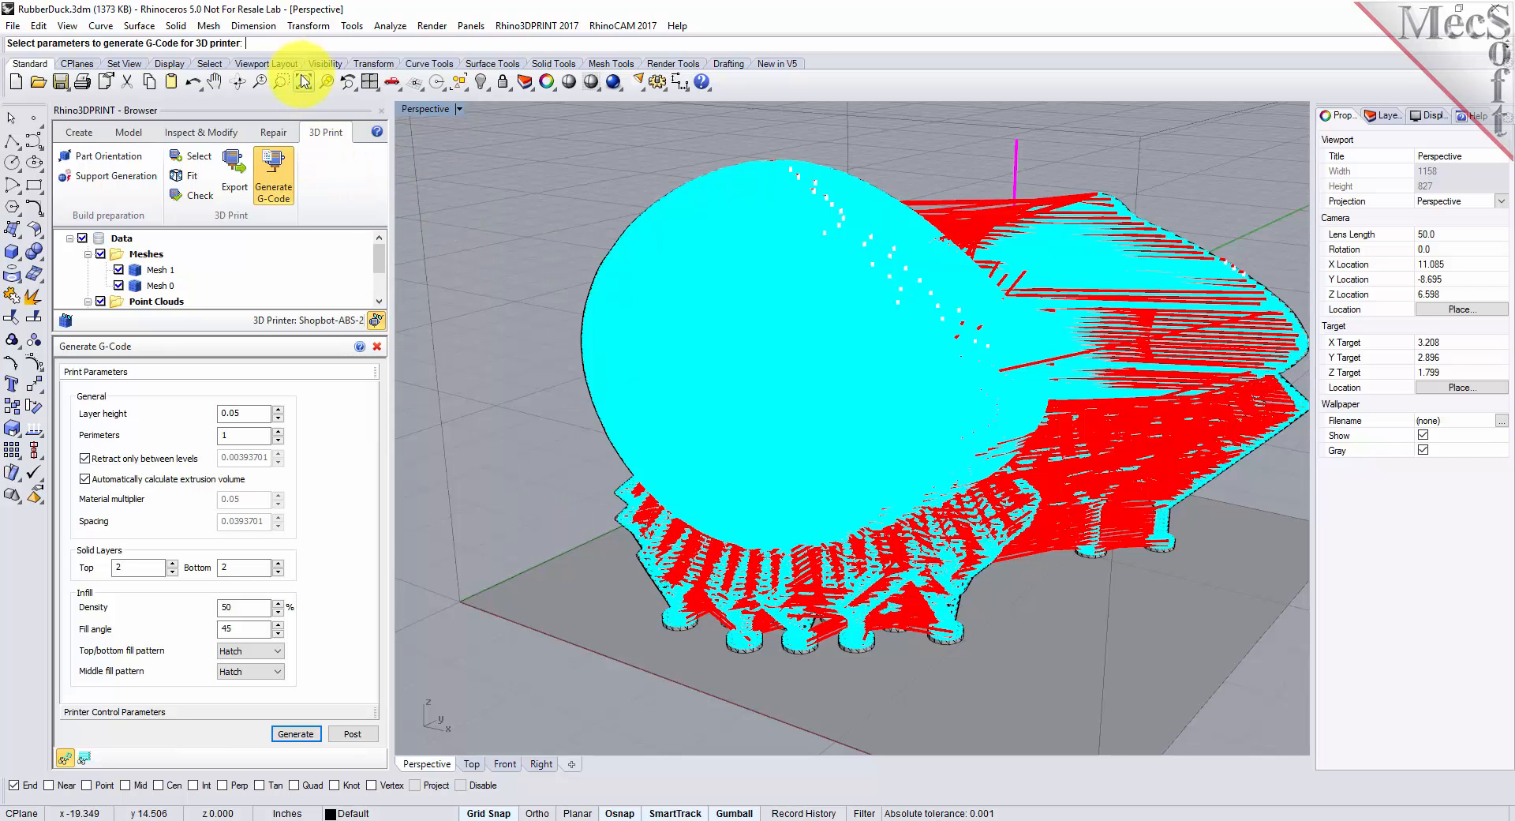
left_click(305, 82)
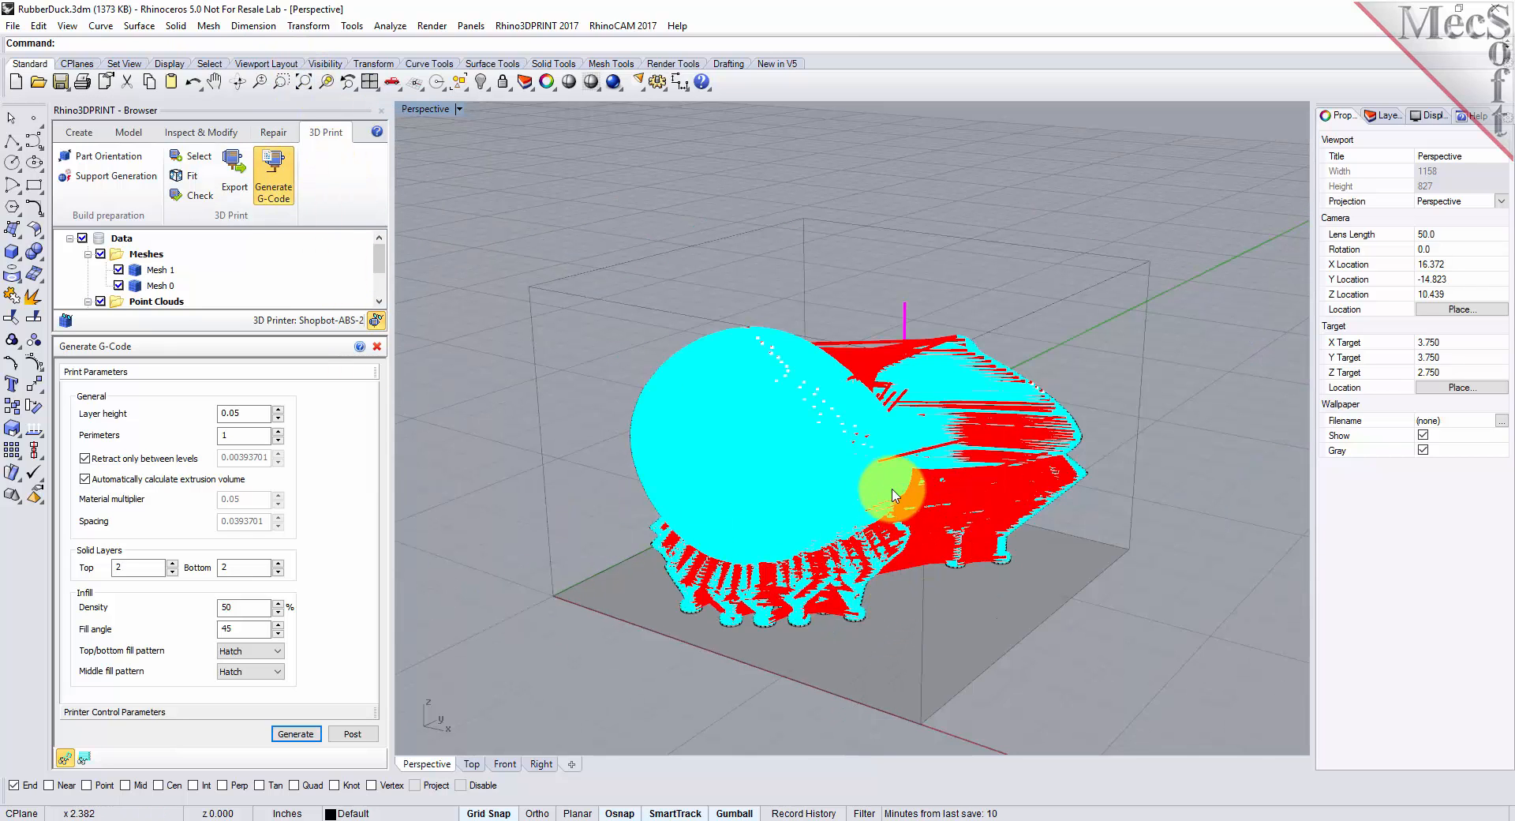
scroll(866, 501, "up", 2)
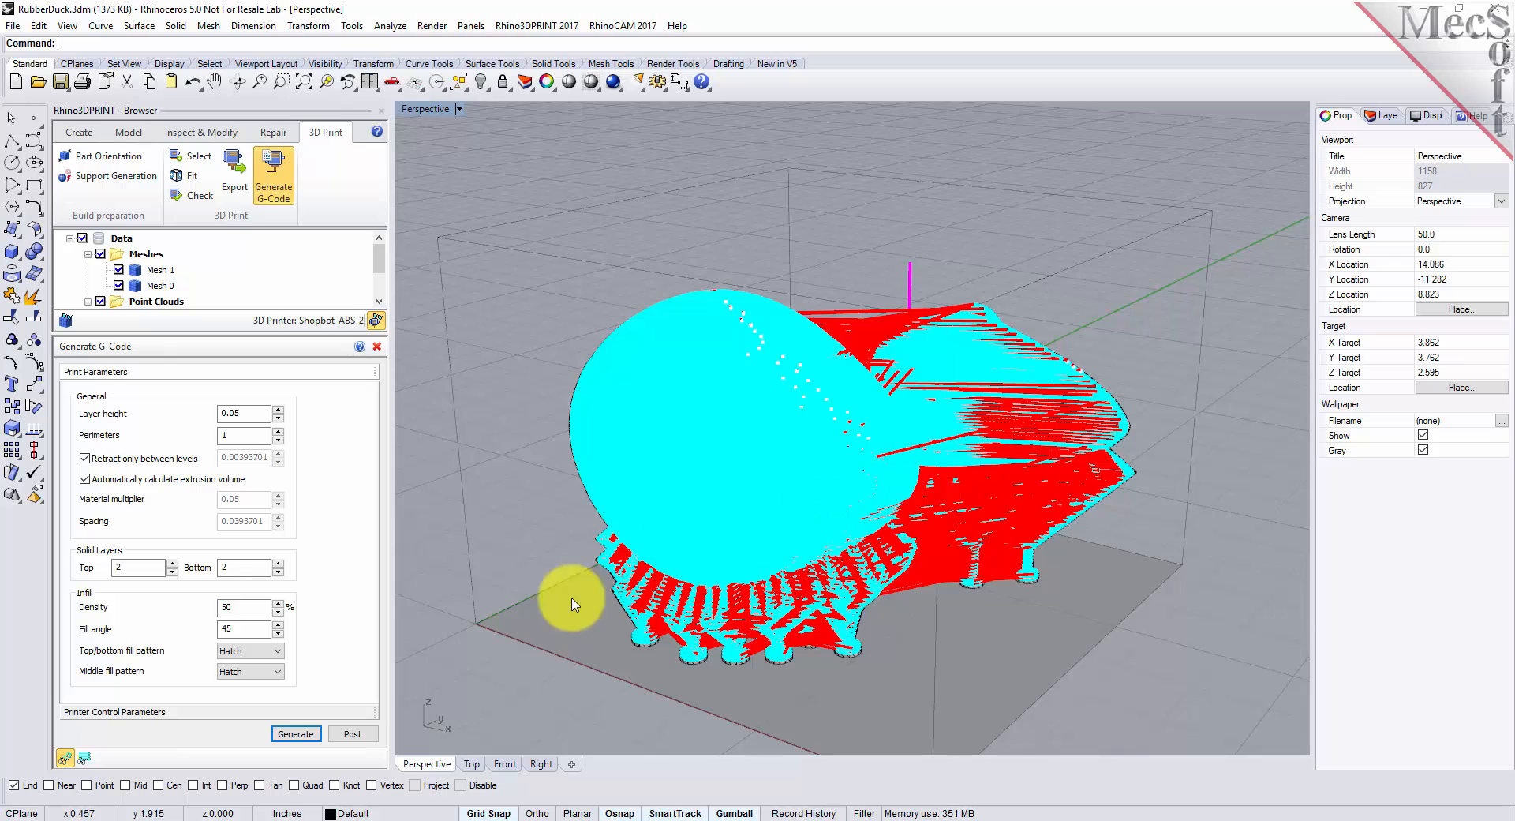
Post the toolpath with the ShopBotGCode post-processor, saving the file as RubberDuck.nc in the QuickStart folder.
left_click(352, 734)
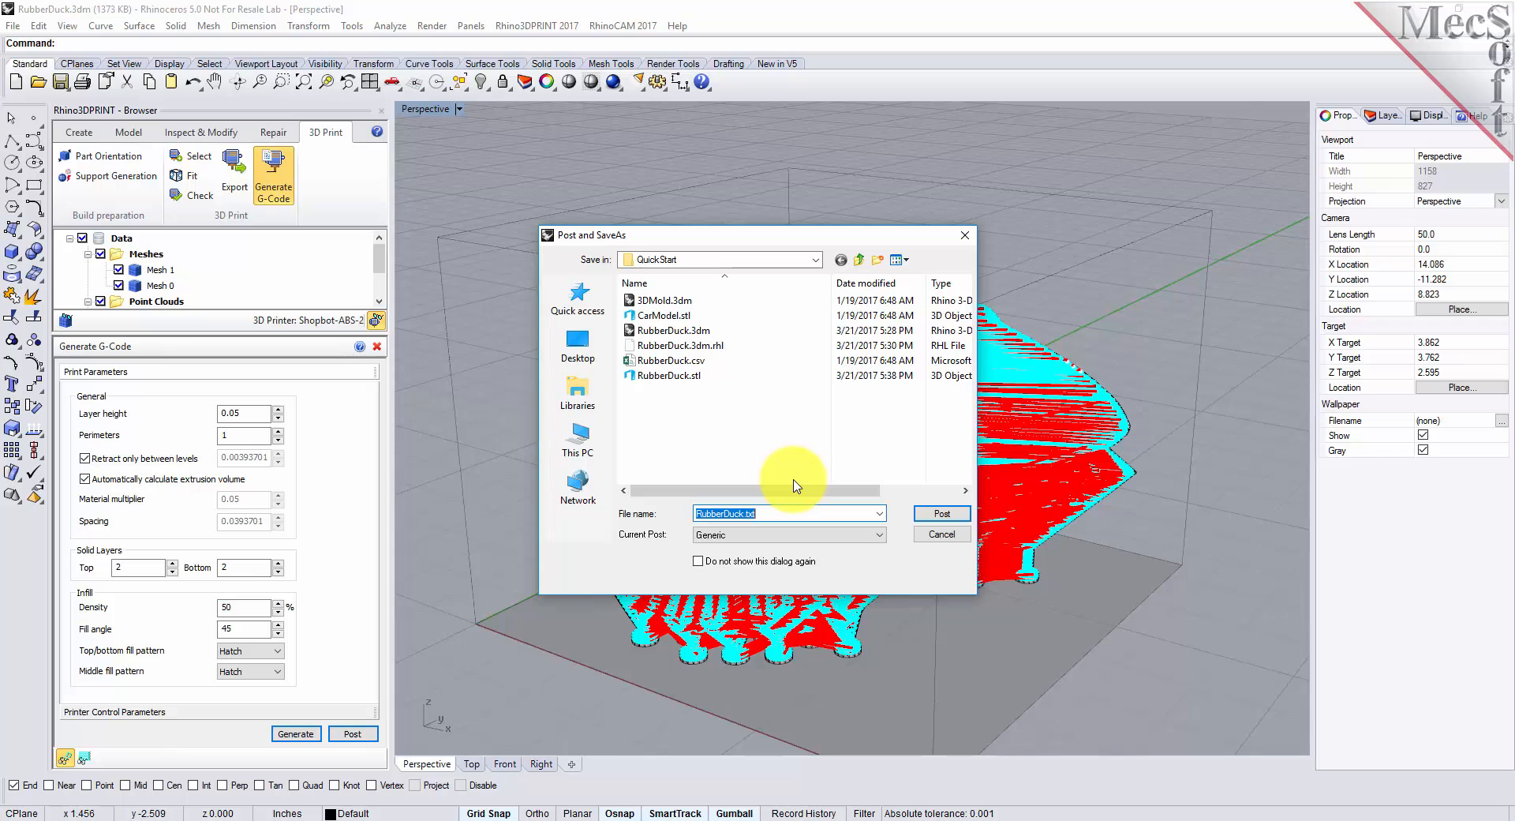
left_click(756, 536)
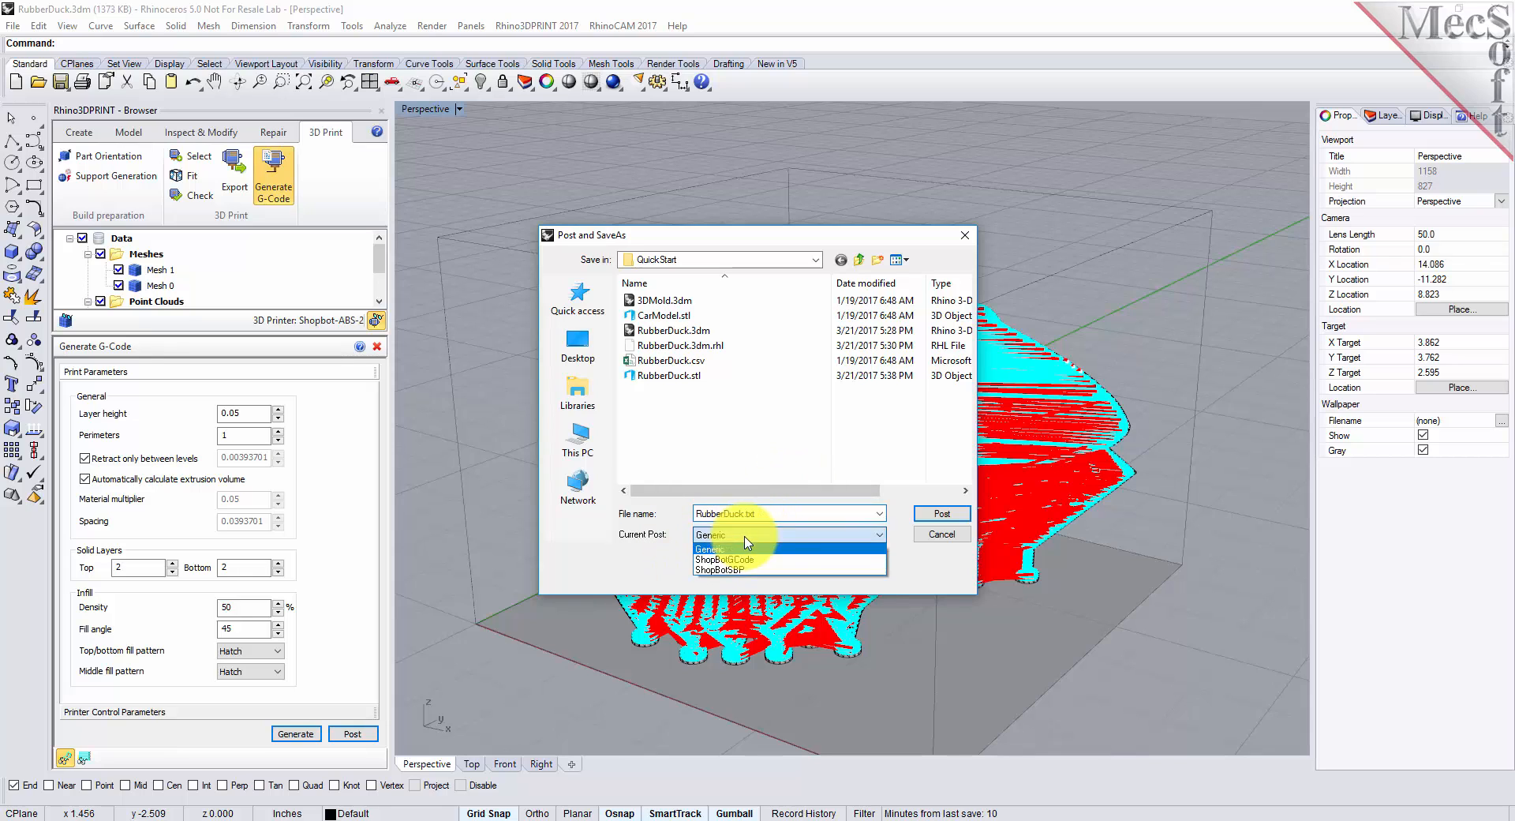
left_click(772, 559)
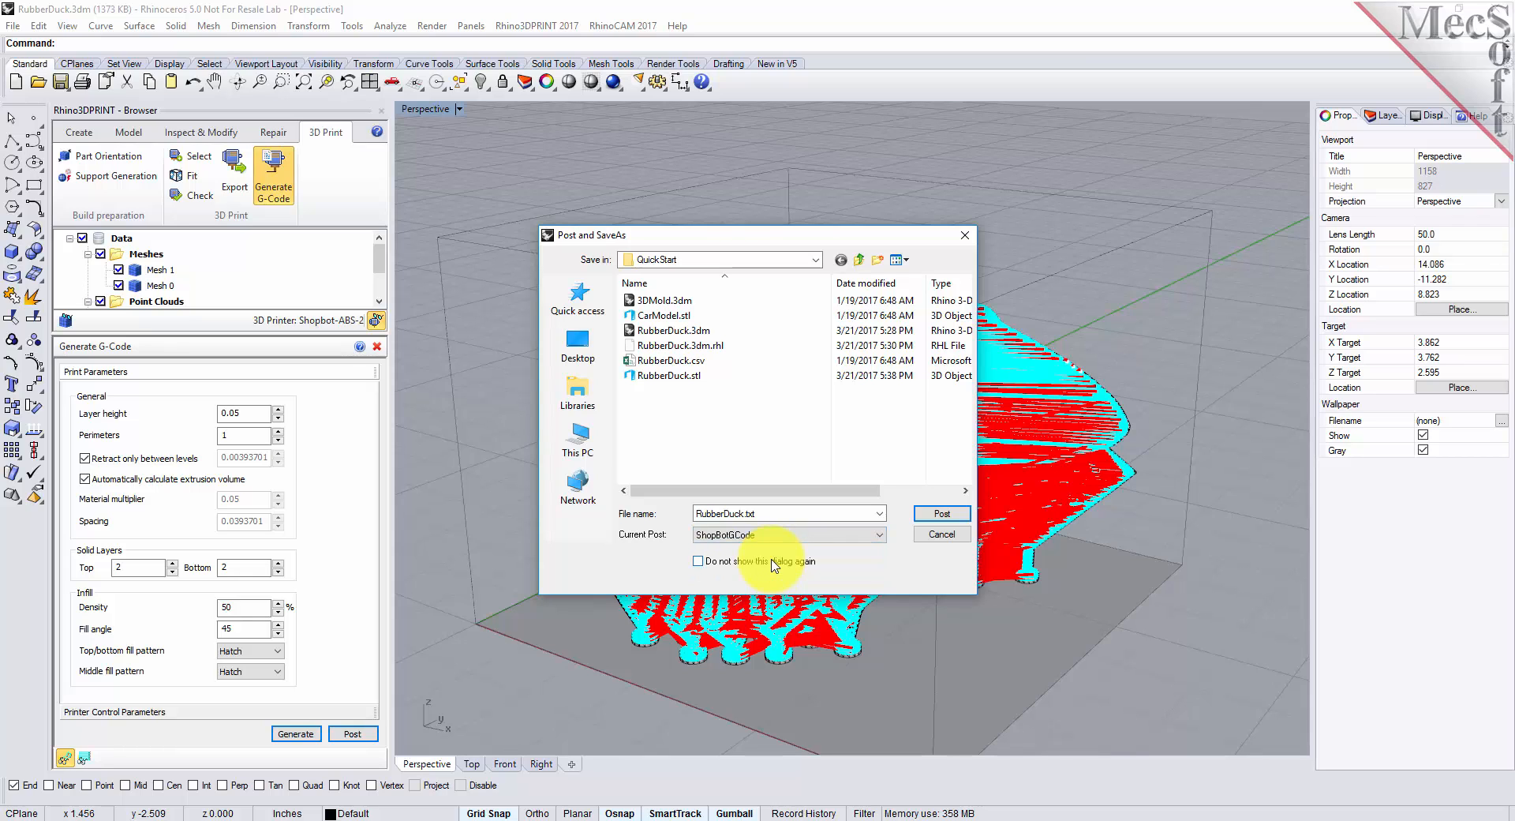
double_click(765, 513)
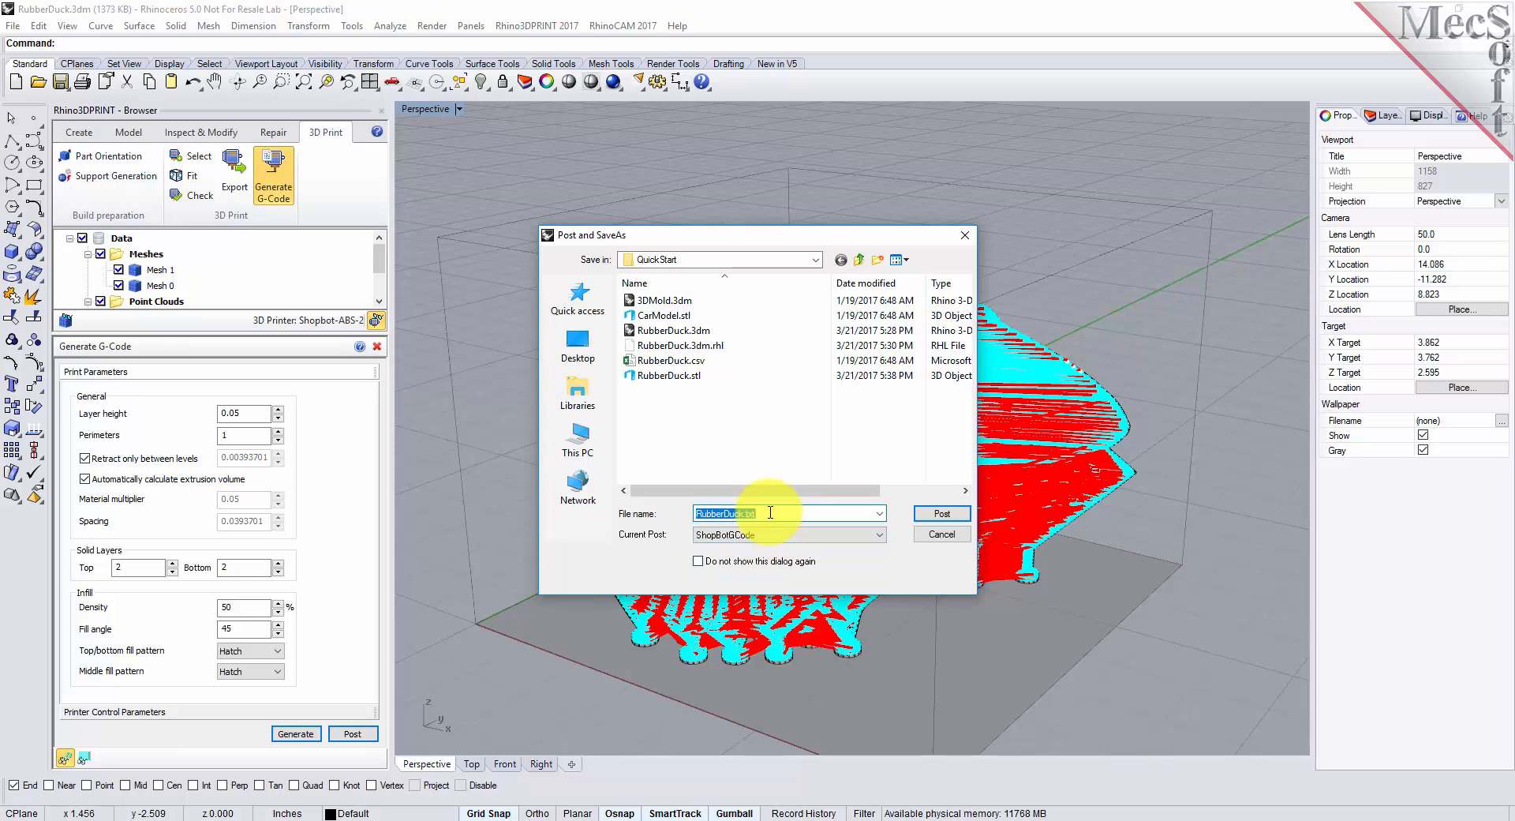
key("BackSpace")
type("nc")
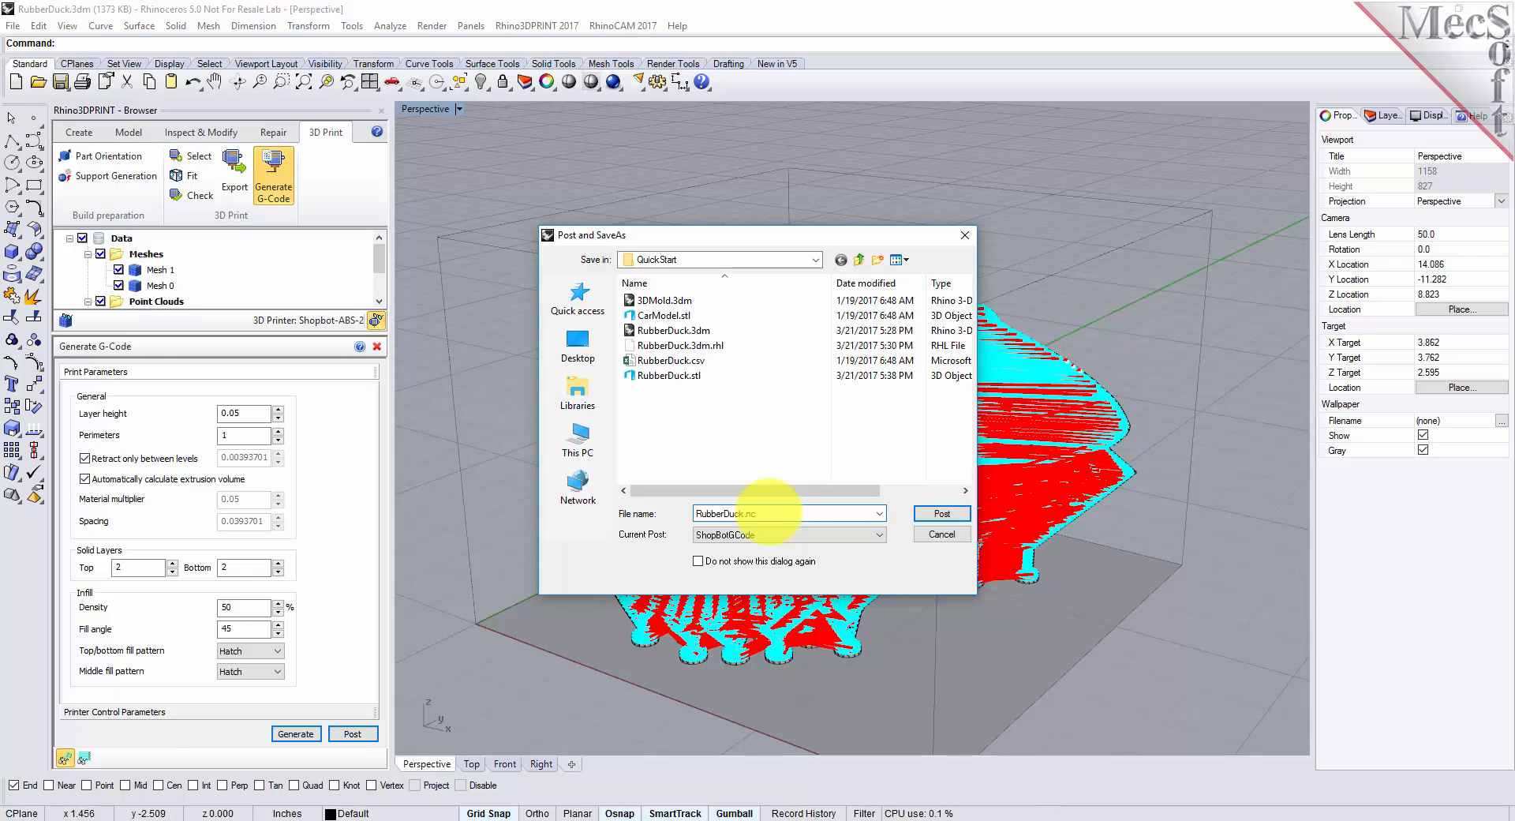
left_click(942, 513)
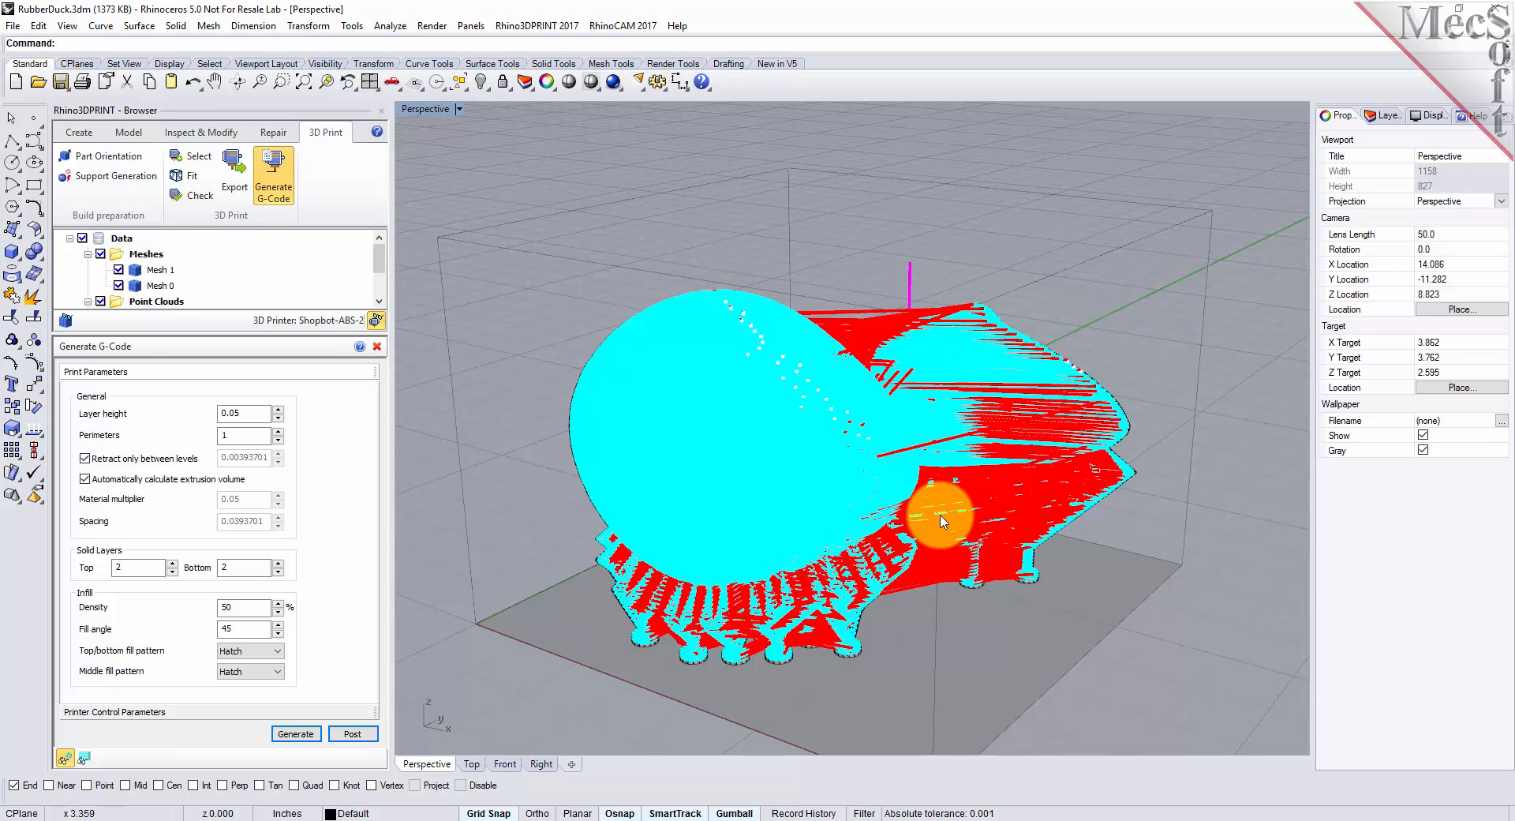
Enlarge the posted RubberDuck.nc listing in Notepad and compare its temperature commands with the printer's extruder and bed temperature settings.
left_click_drag(581, 377, 1161, 96)
left_click_drag(1012, 520, 1010, 753)
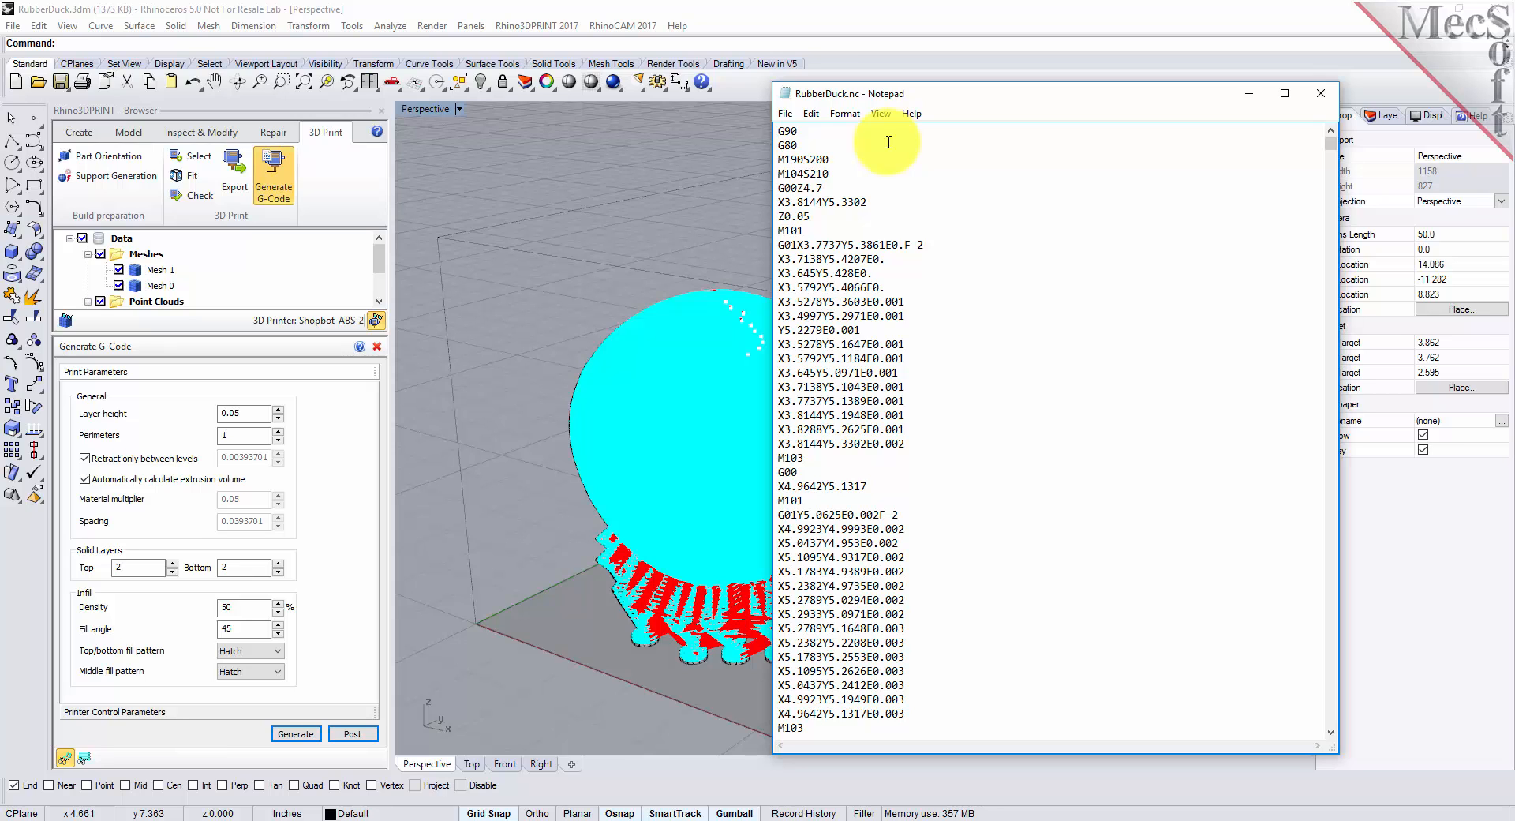
left_click(152, 712)
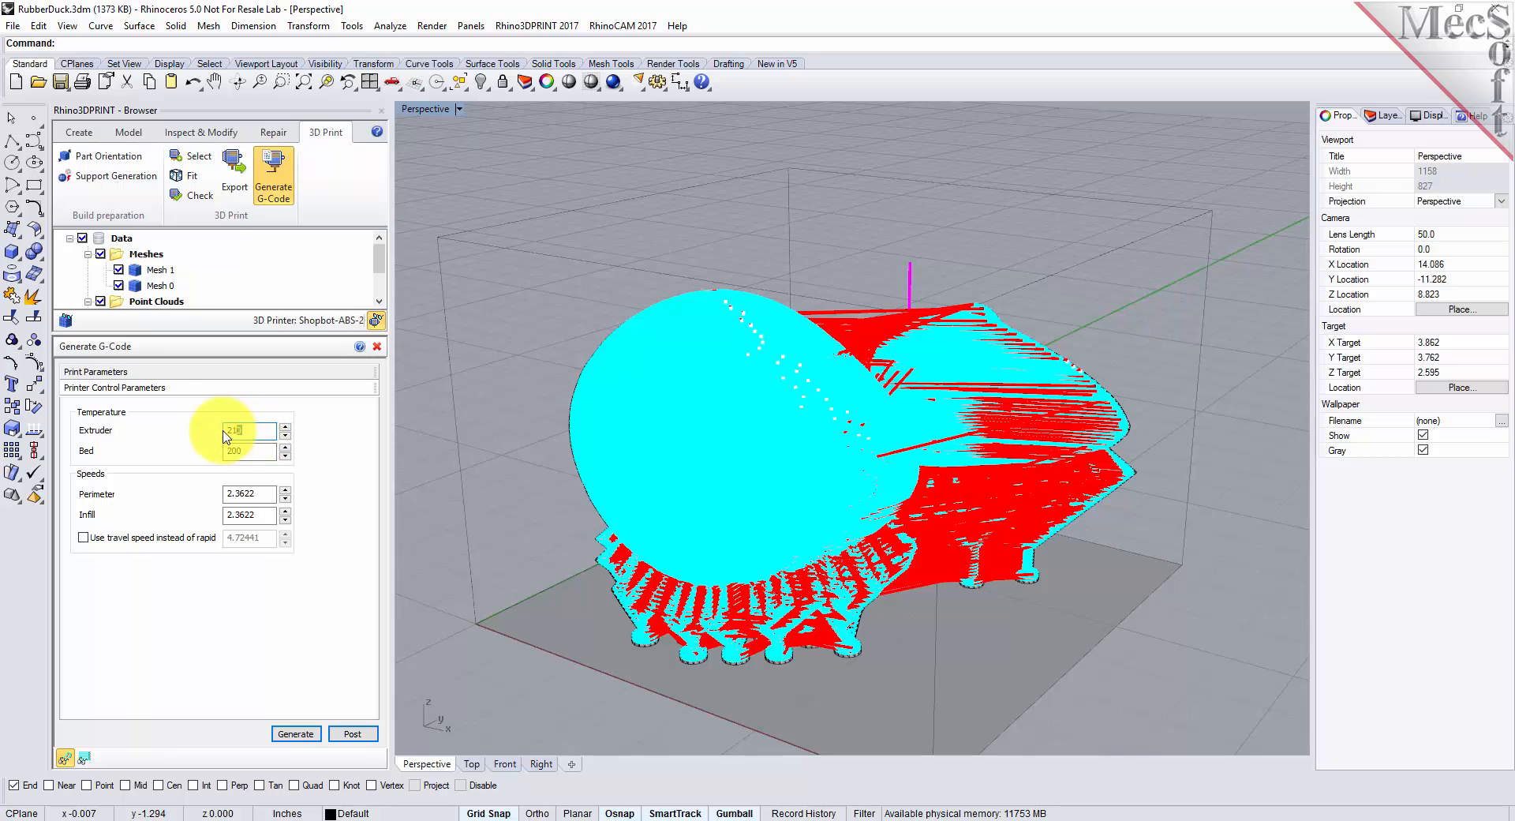
double_click(235, 451)
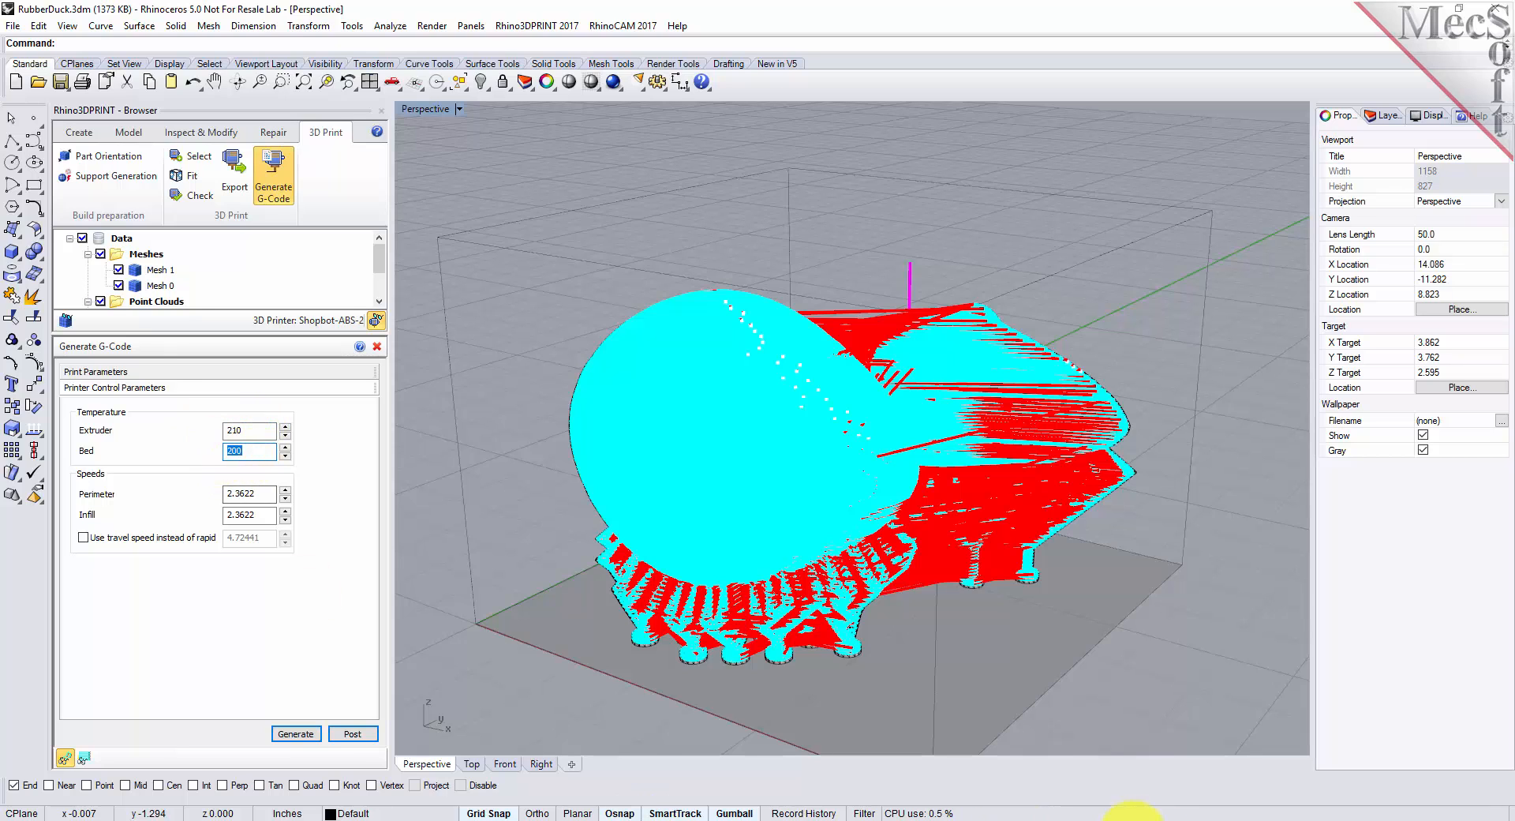
left_click(865, 818)
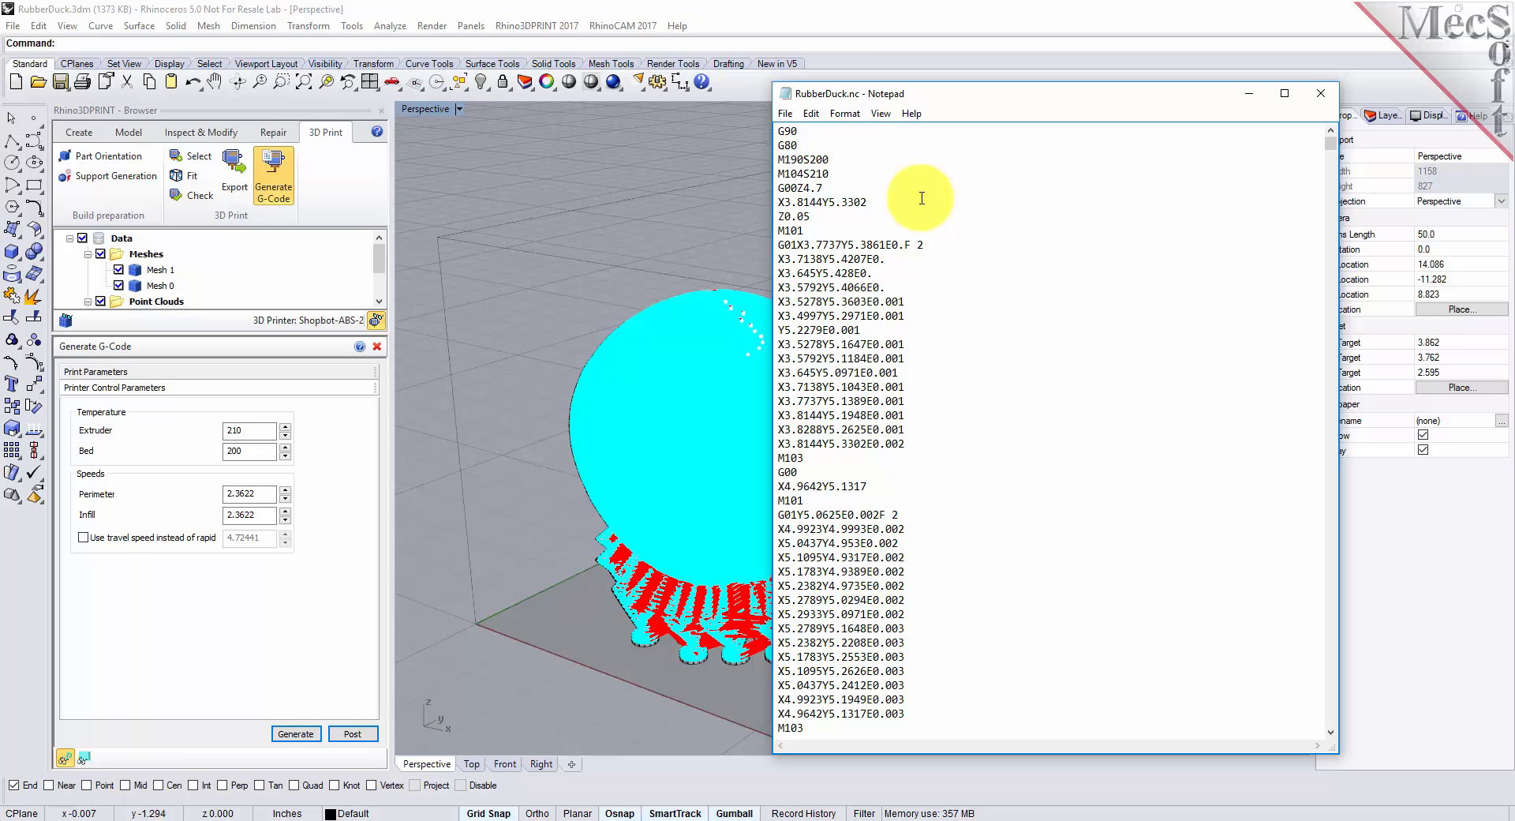
Set both the perimeter and infill print speeds to 60, and bring the RubberDuck.nc listing back up in Notepad.
left_click(261, 505)
type("60")
key("Tab")
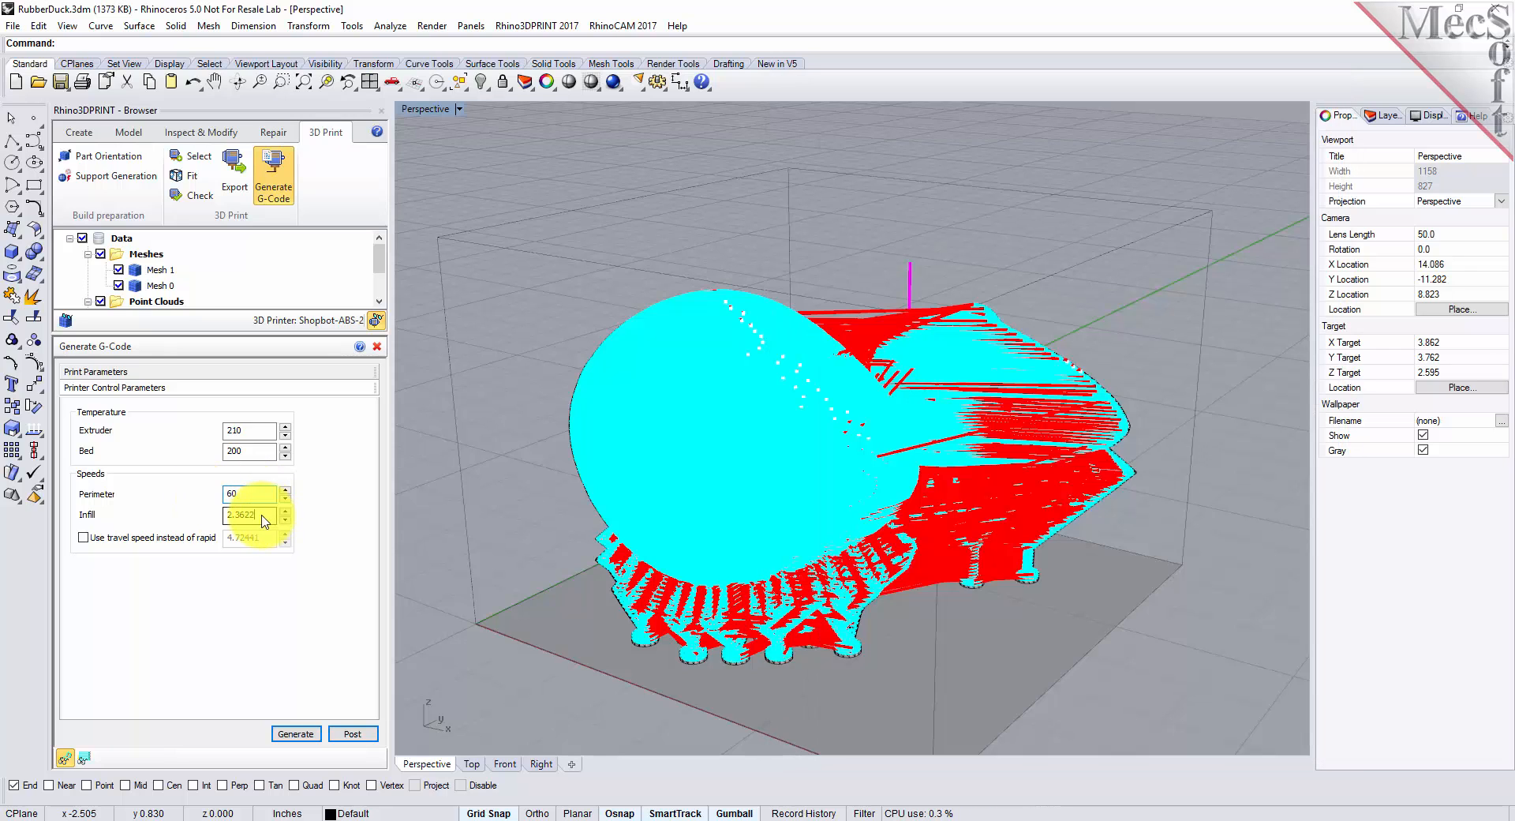
type("60")
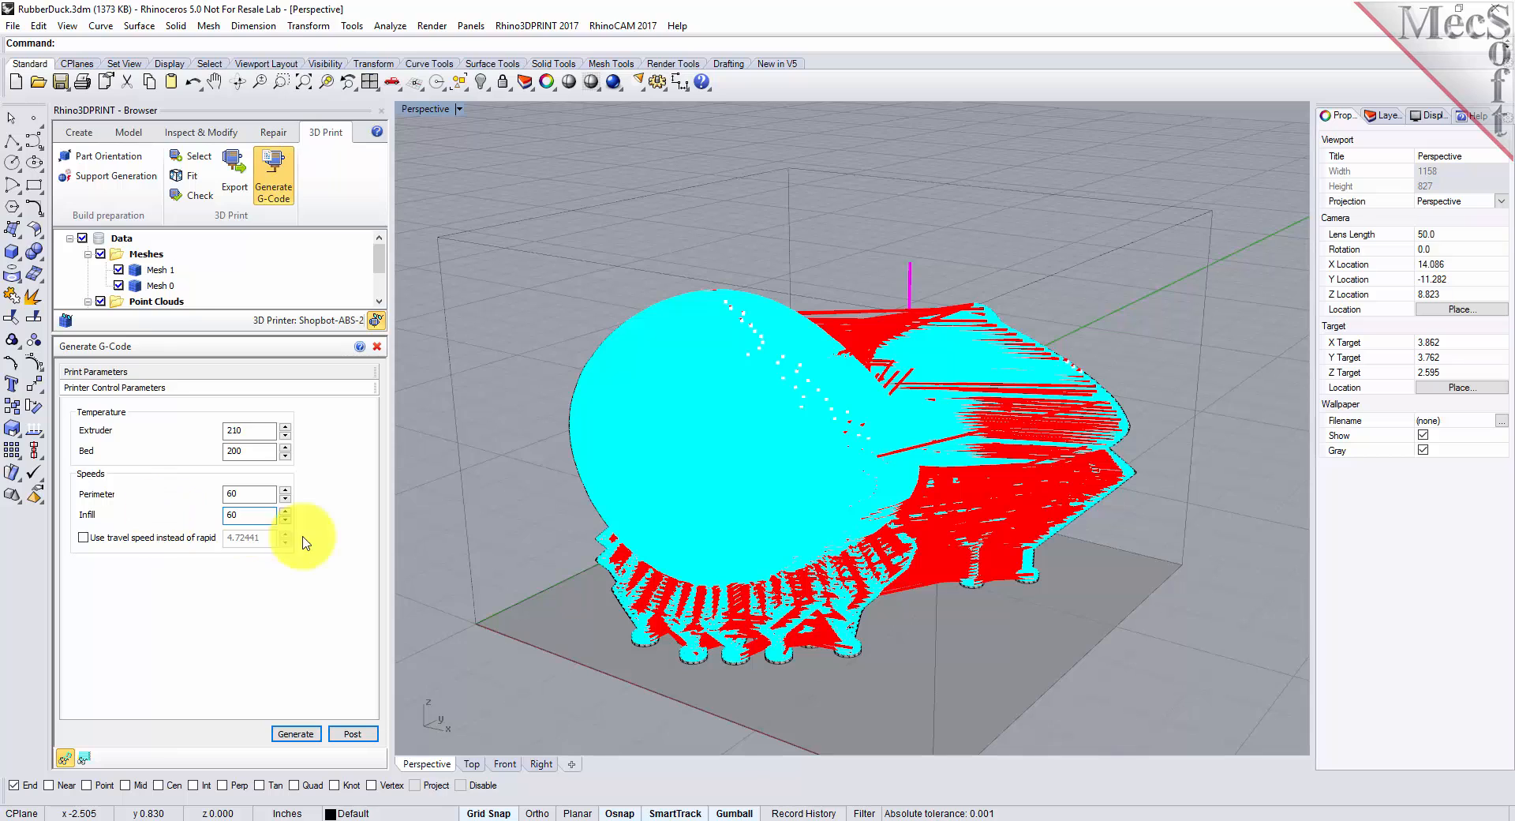
left_click(868, 820)
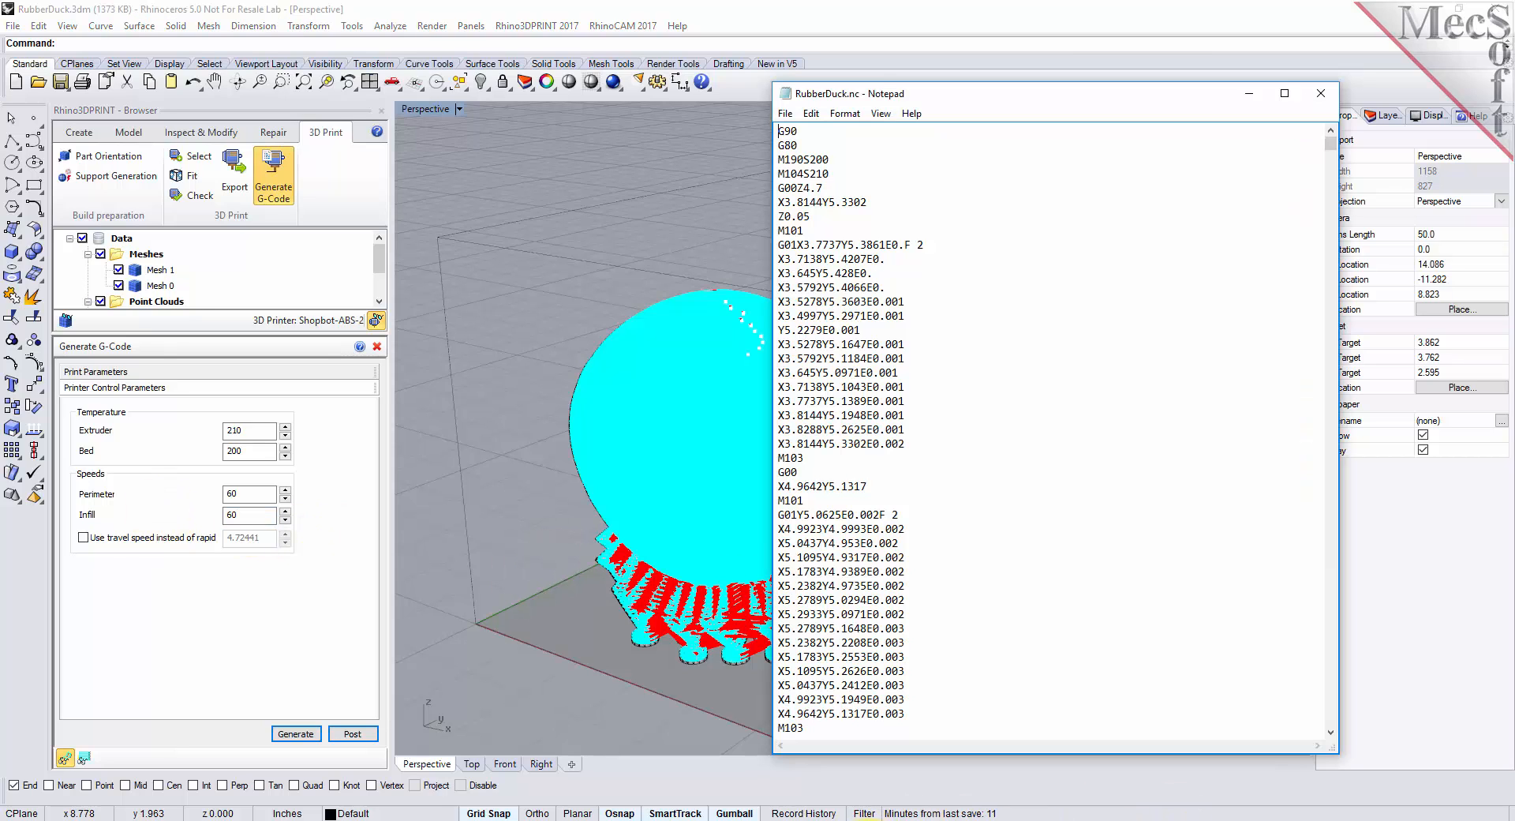